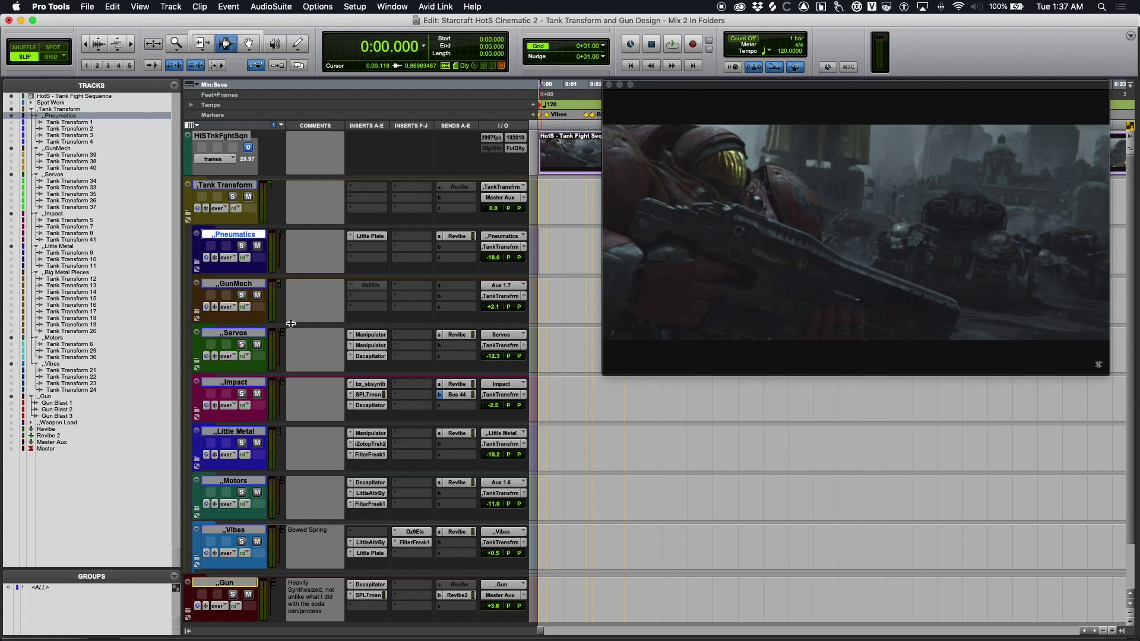
Step: Solo the Pneumatics folder track and play the sequence from the start
click(241, 296)
click(241, 246)
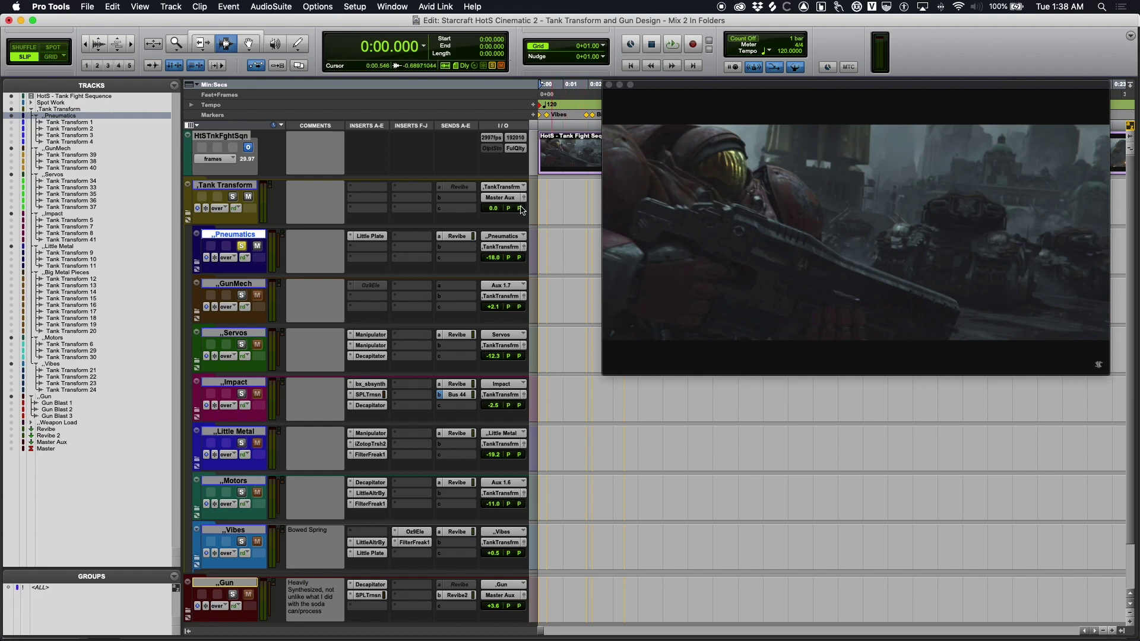
key(space)
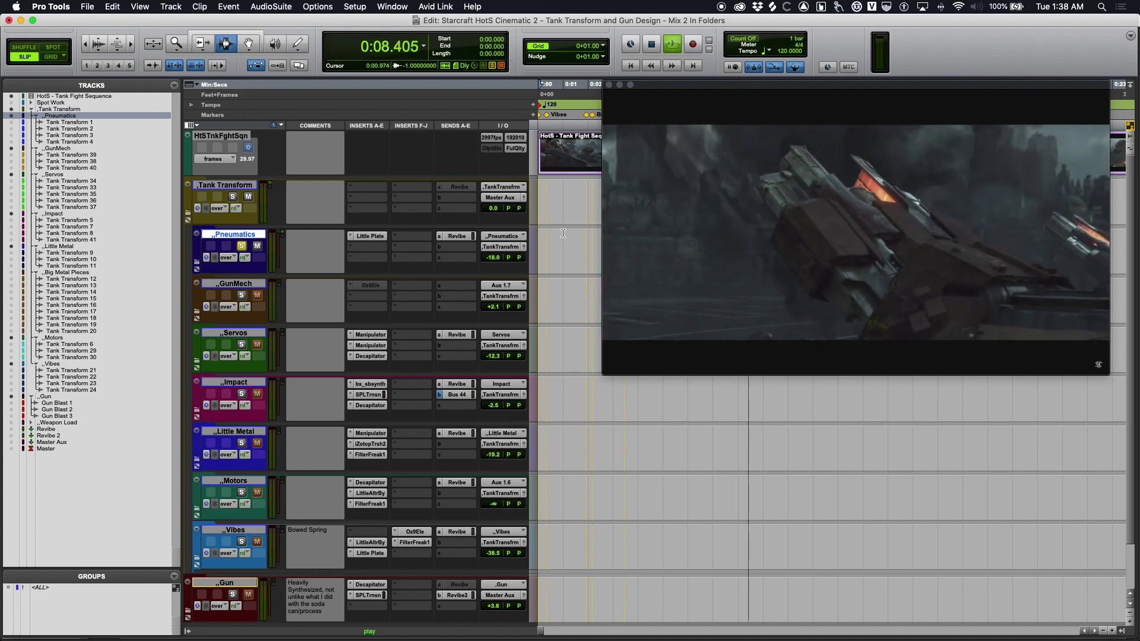
key(space)
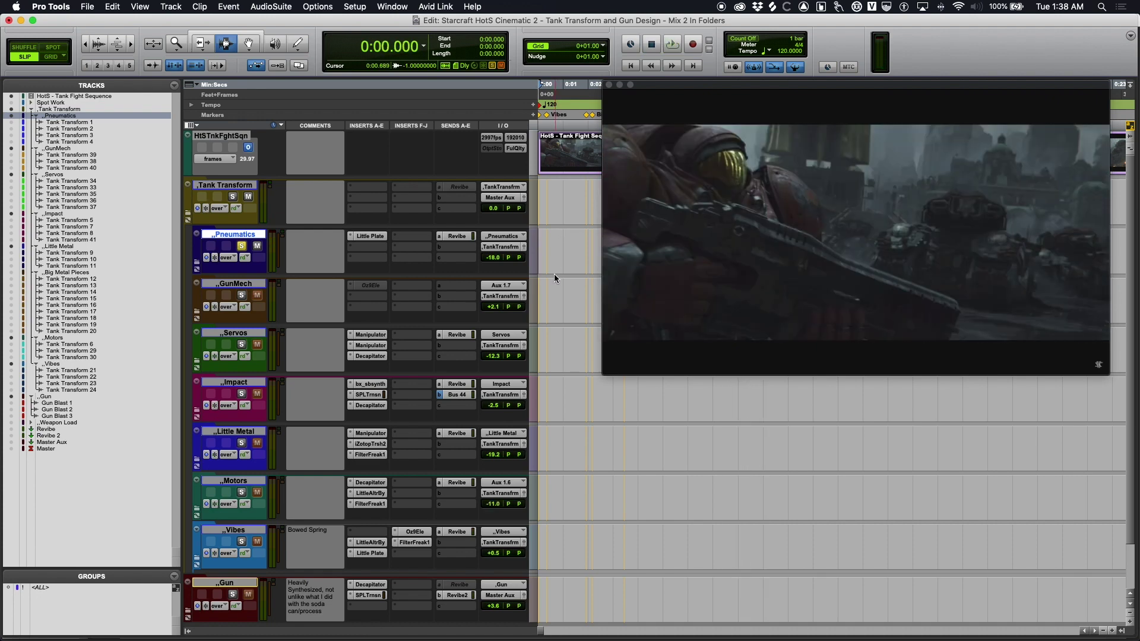
Step: Switch the solo from Pneumatics to the GunMech folder track and audition it from the start of the sequence
click(242, 246)
click(242, 296)
key(space)
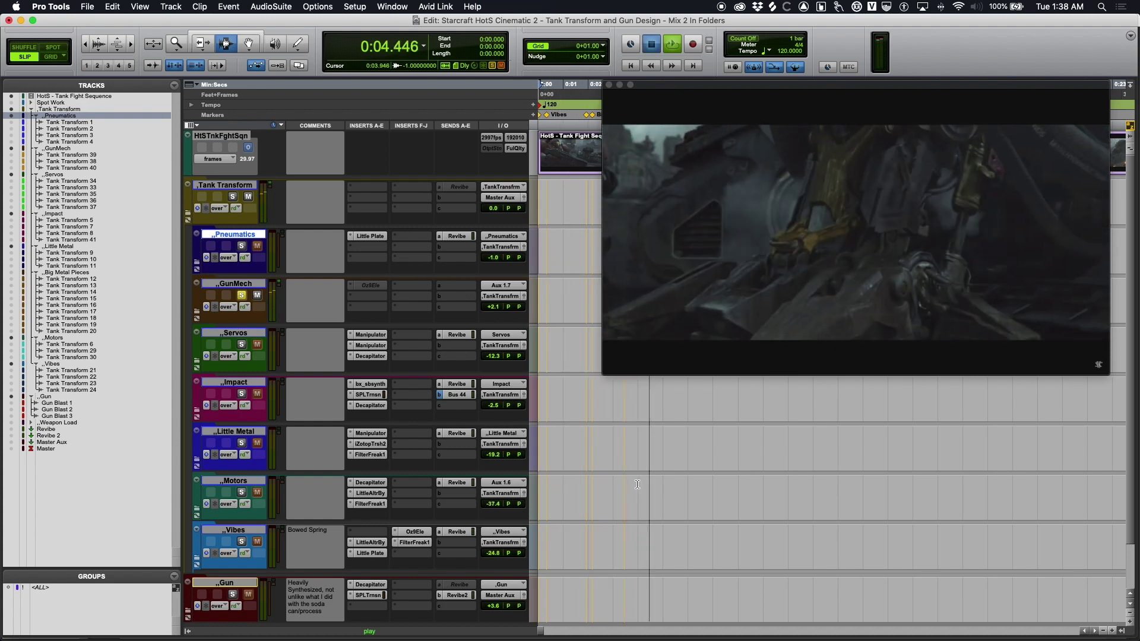
key(Return)
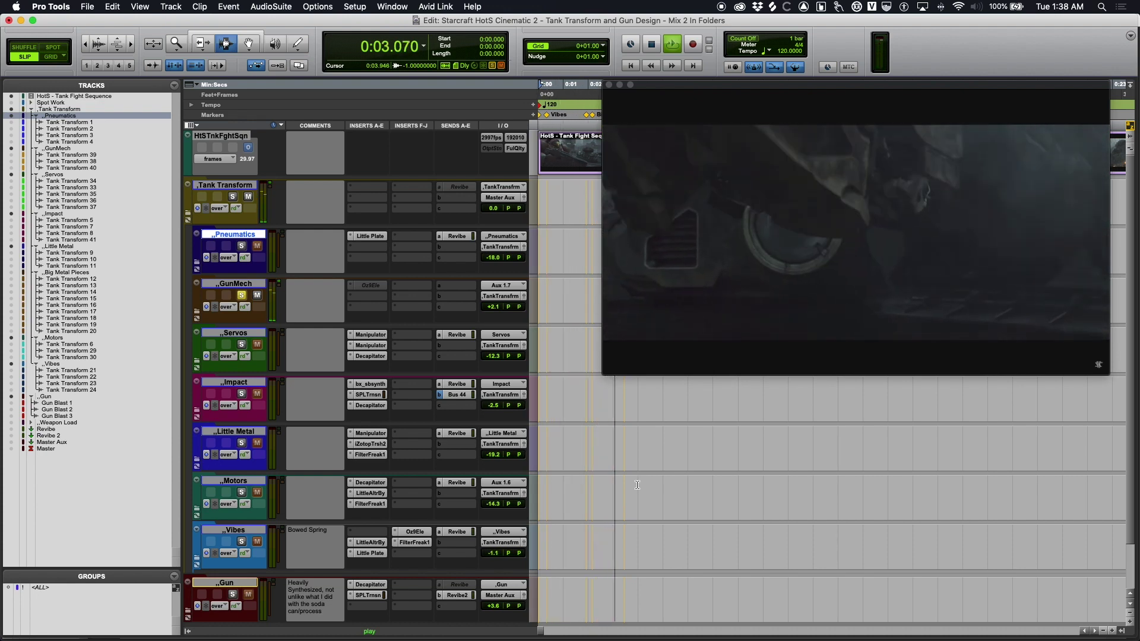
key(space)
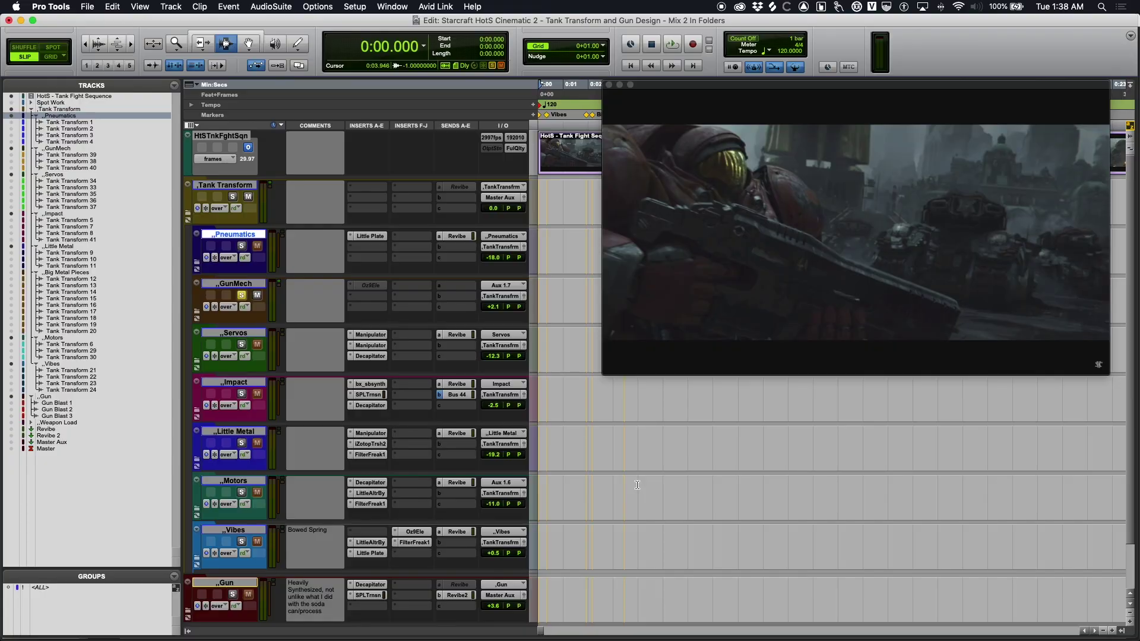
key(space)
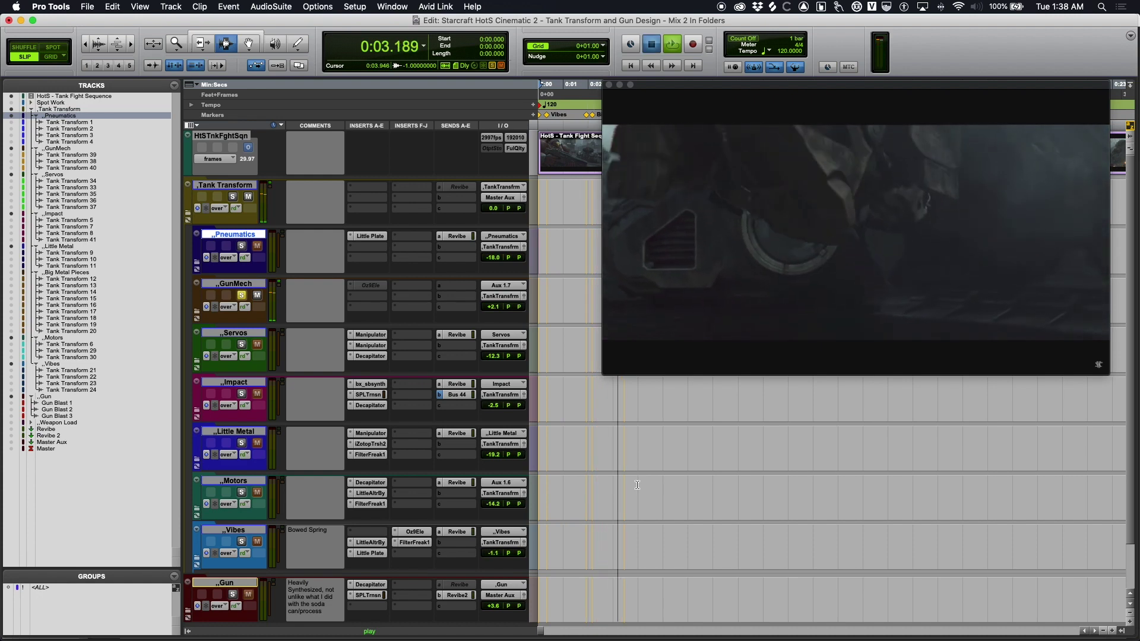
key(space)
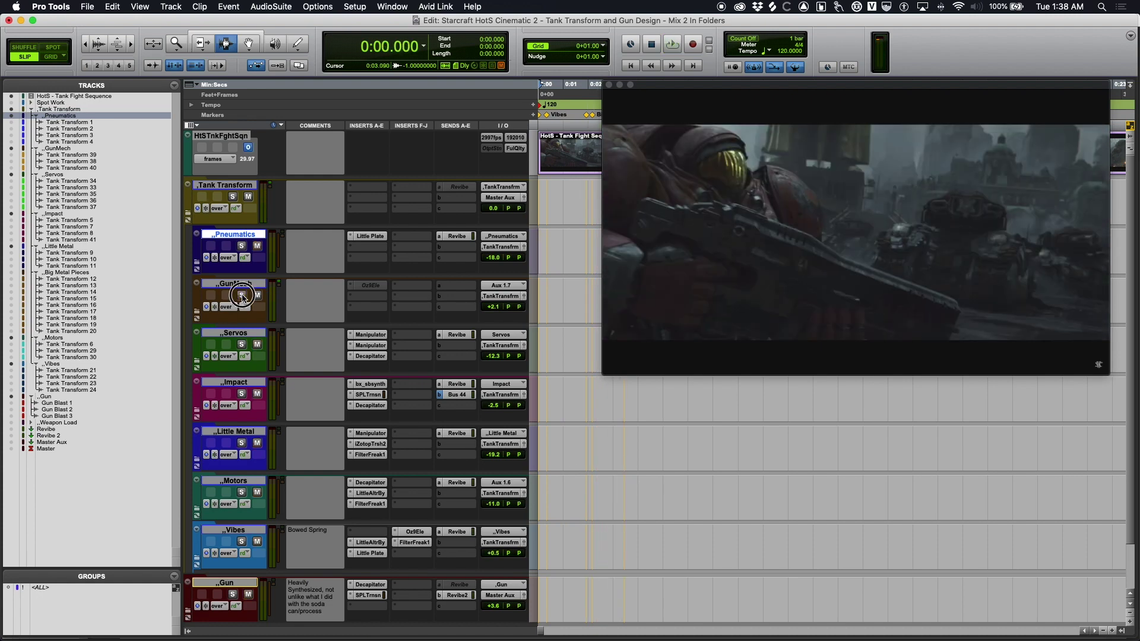
Step: Audition the Servos folder track from the start, first soloed alone and again with the Pneumatics folder also soloed
click(242, 345)
key(space)
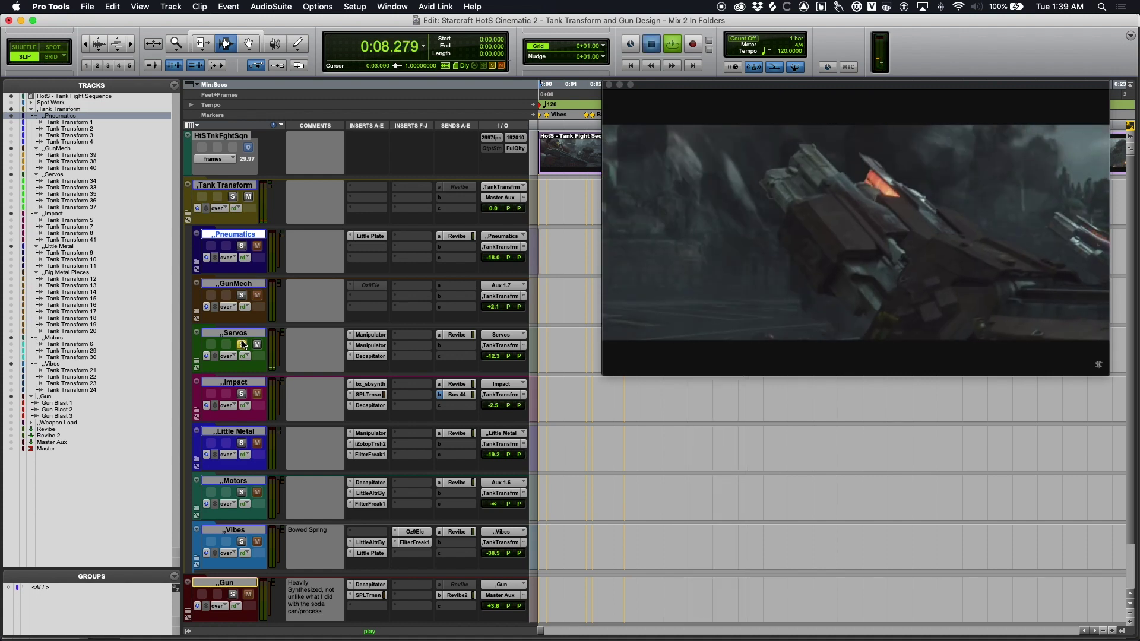
key(space)
click(241, 246)
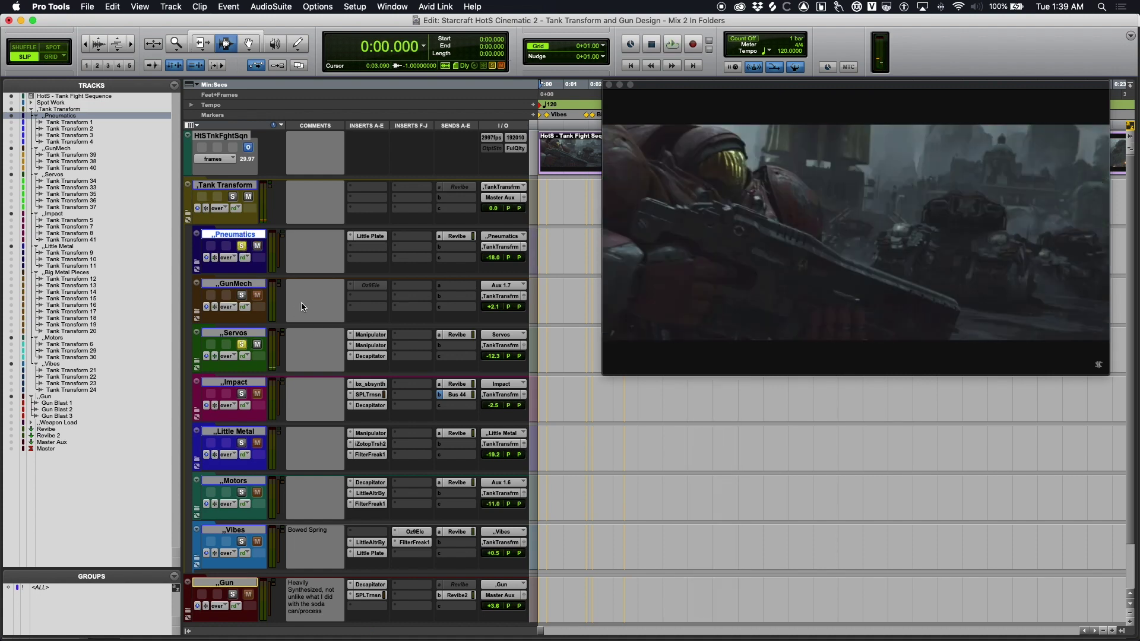
key(space)
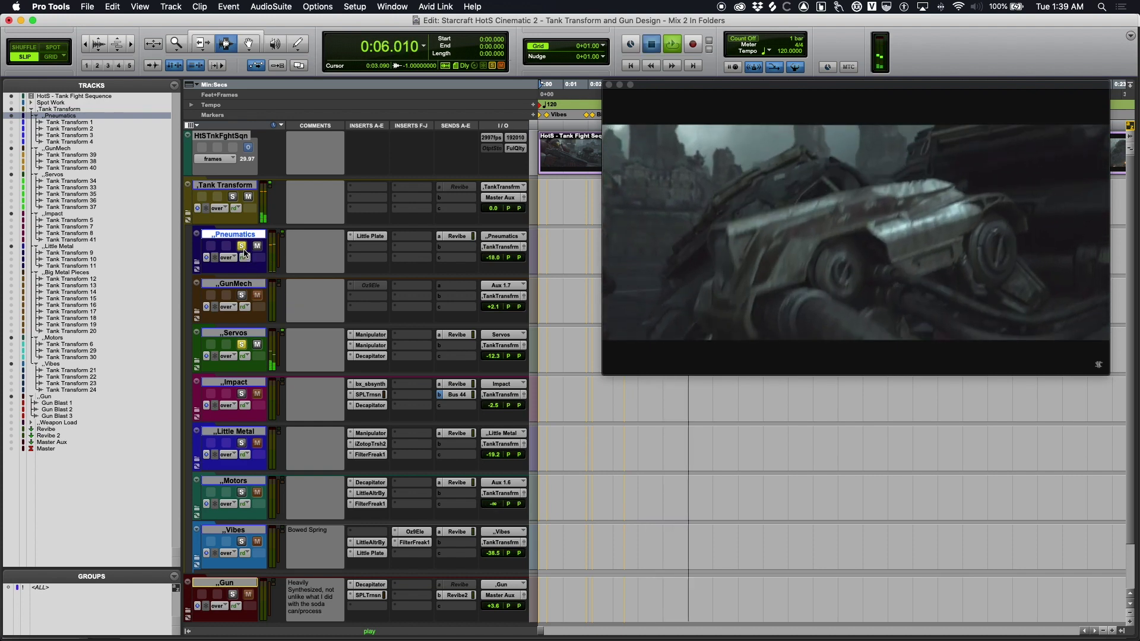
key(space)
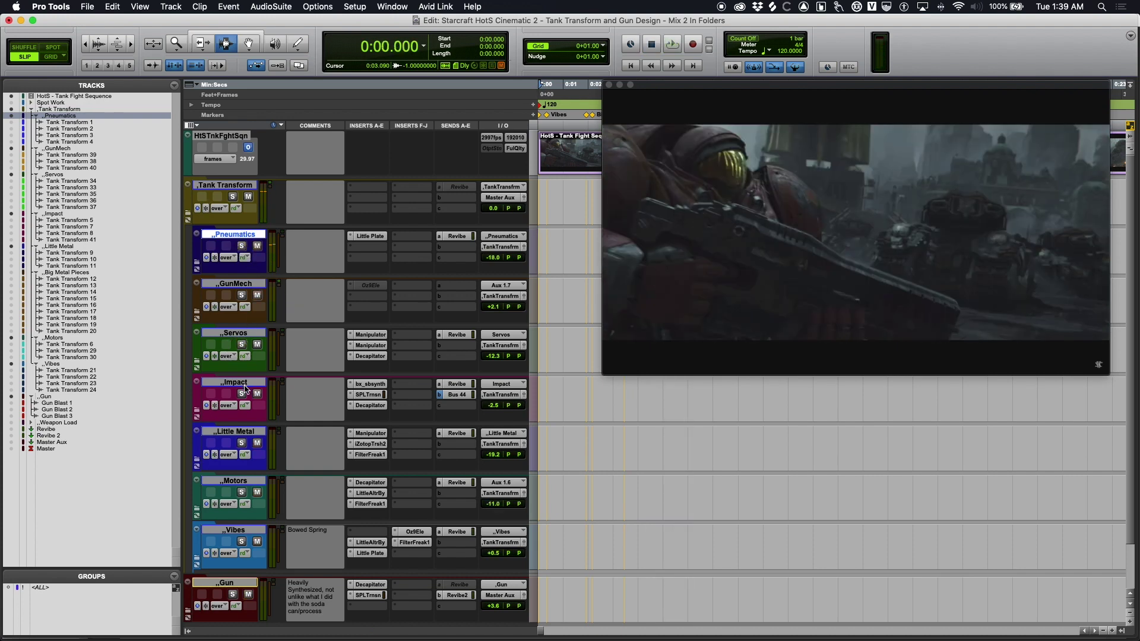
Step: Solo the Impact folder track and play it from about 2 seconds into the sequence
drag(715, 397, 595, 394)
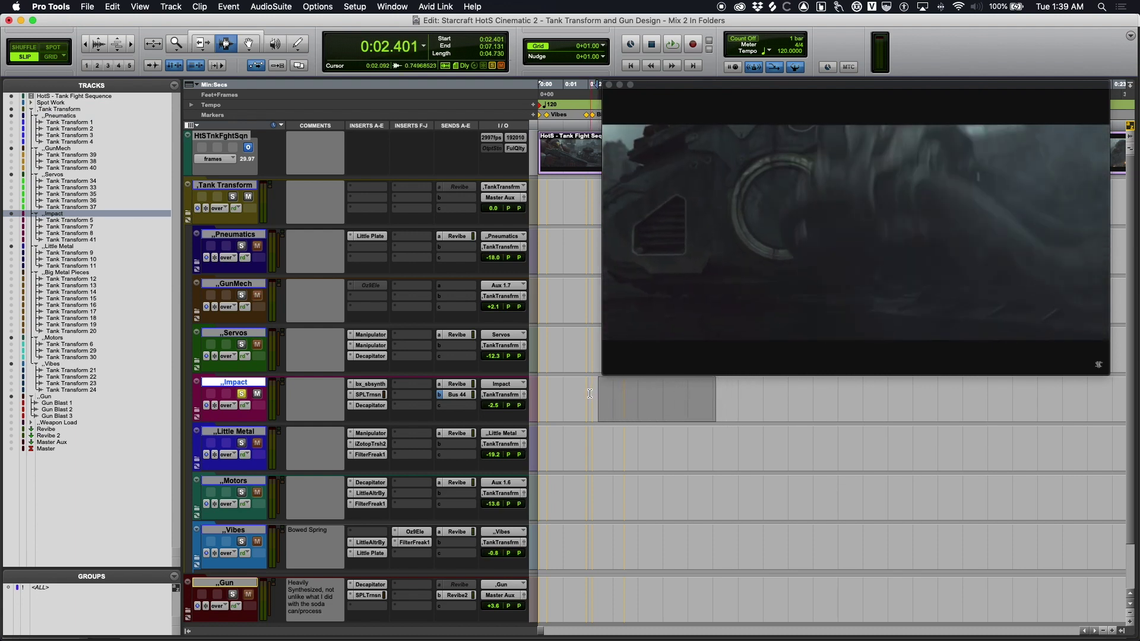
click(589, 393)
key(space)
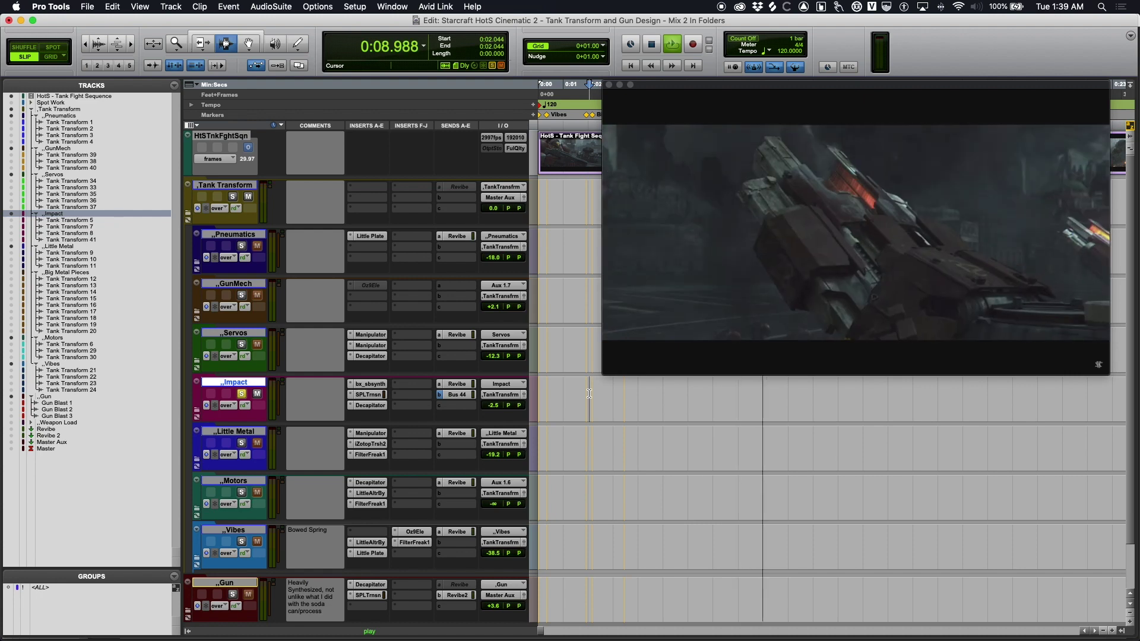
key(space)
Step: Switch the solo from Impact to the Little Metal folder track and audition it from about 1.4 seconds
click(242, 394)
click(241, 442)
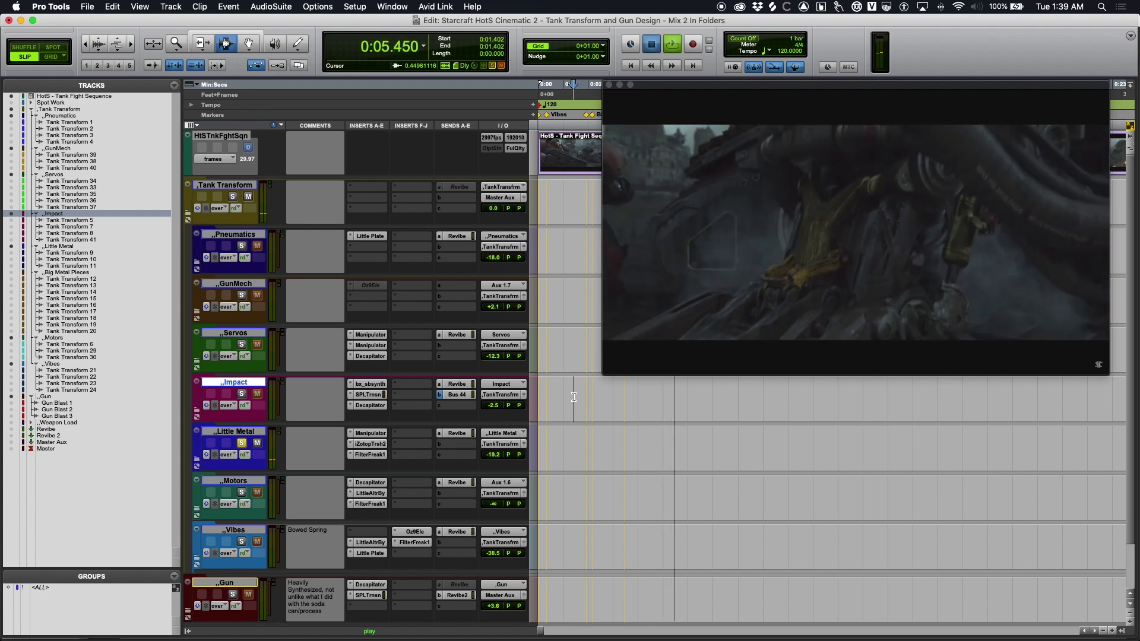
key(space)
key(space)
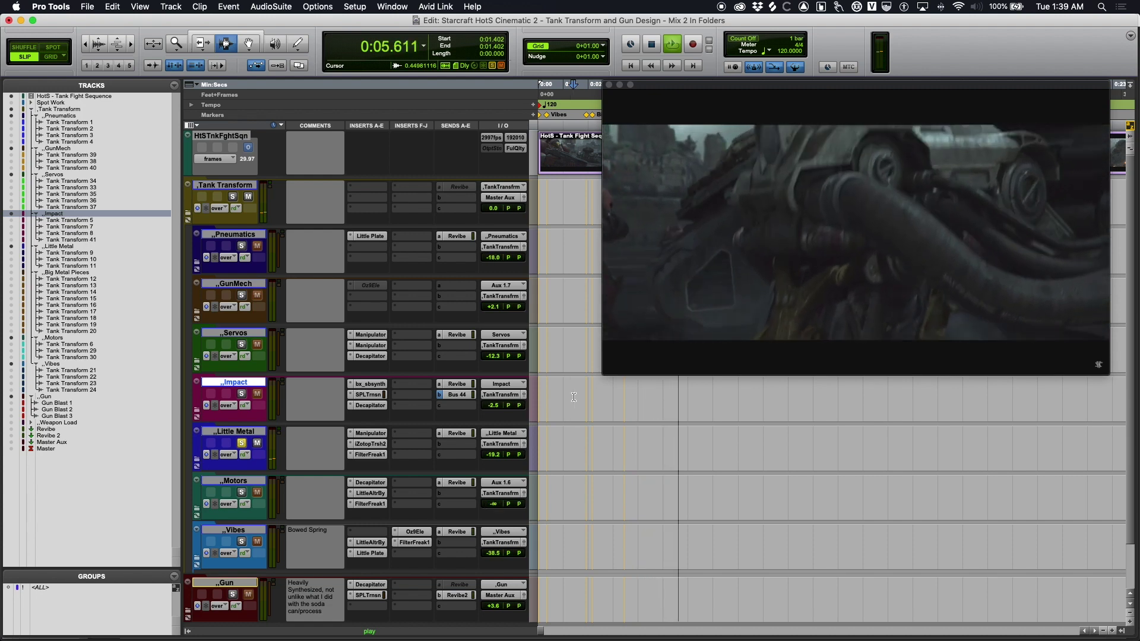
key(space)
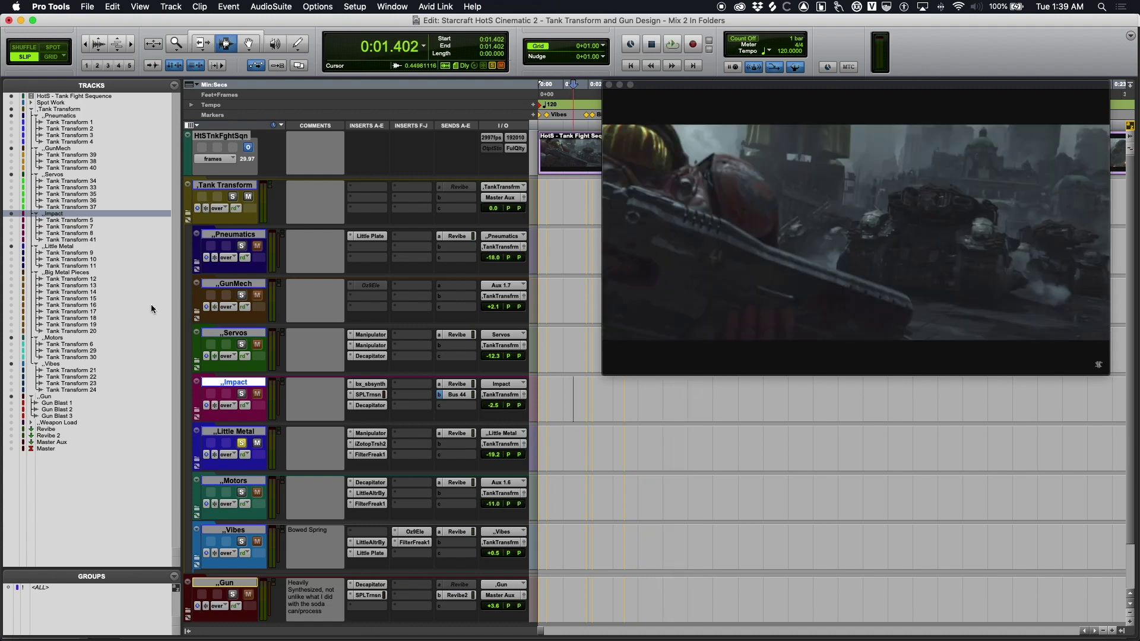
Step: Show the hidden Big Metal Pieces folder track and audition it soloed, alone and together with Little Metal
click(12, 273)
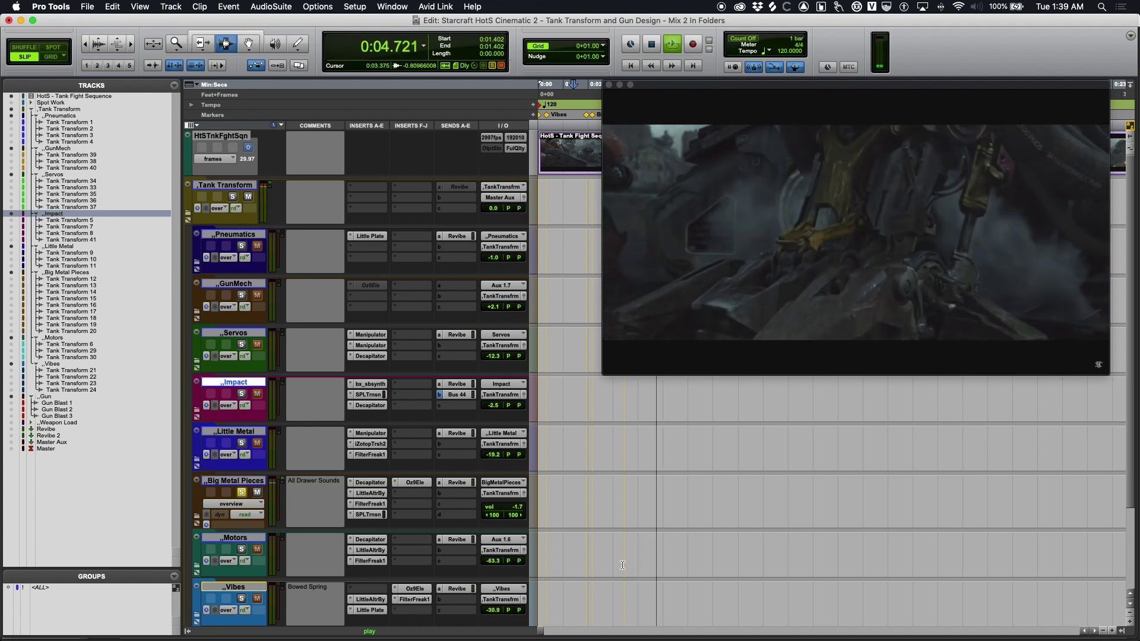
key(space)
key(space)
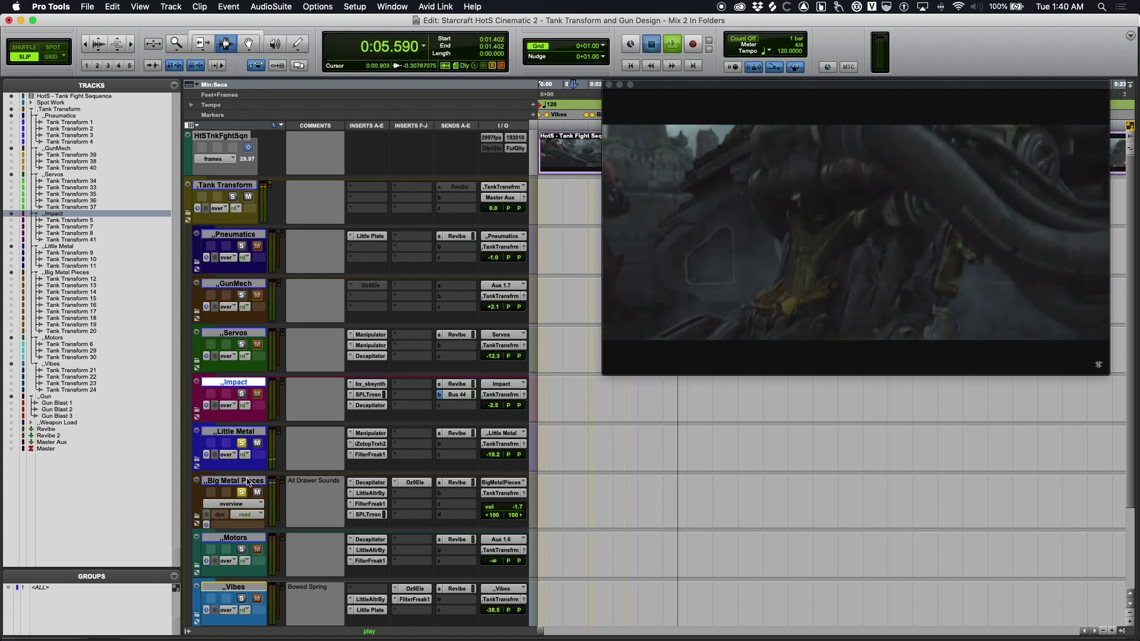
key(space)
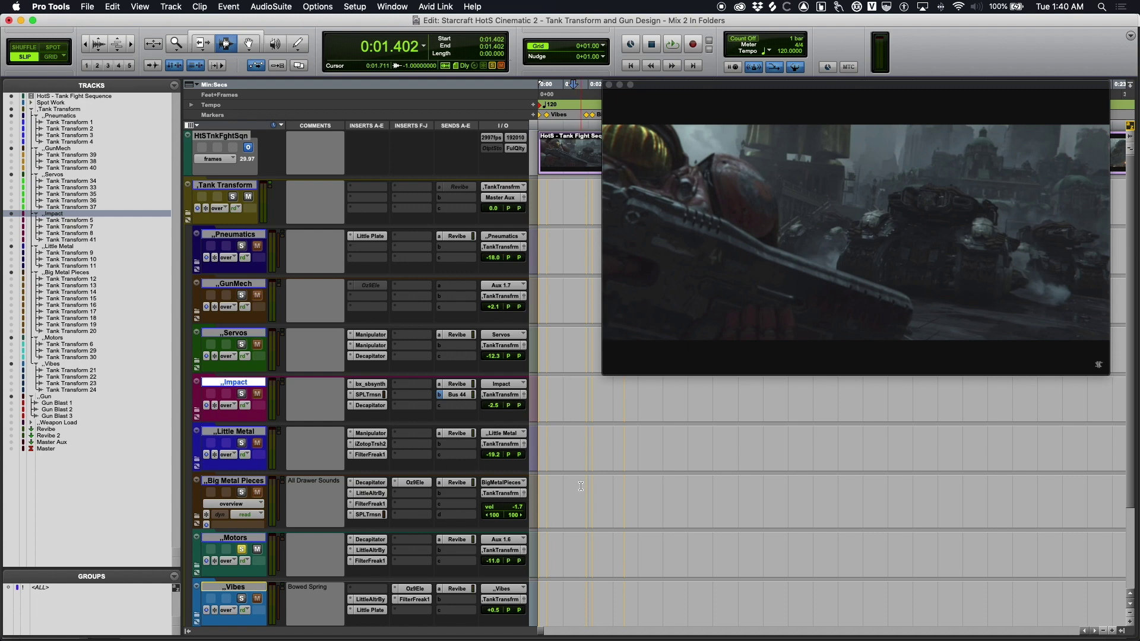
Step: Play the soloed Motors folder track from about 1.4 seconds, and replay it from the start of the sequence
key(space)
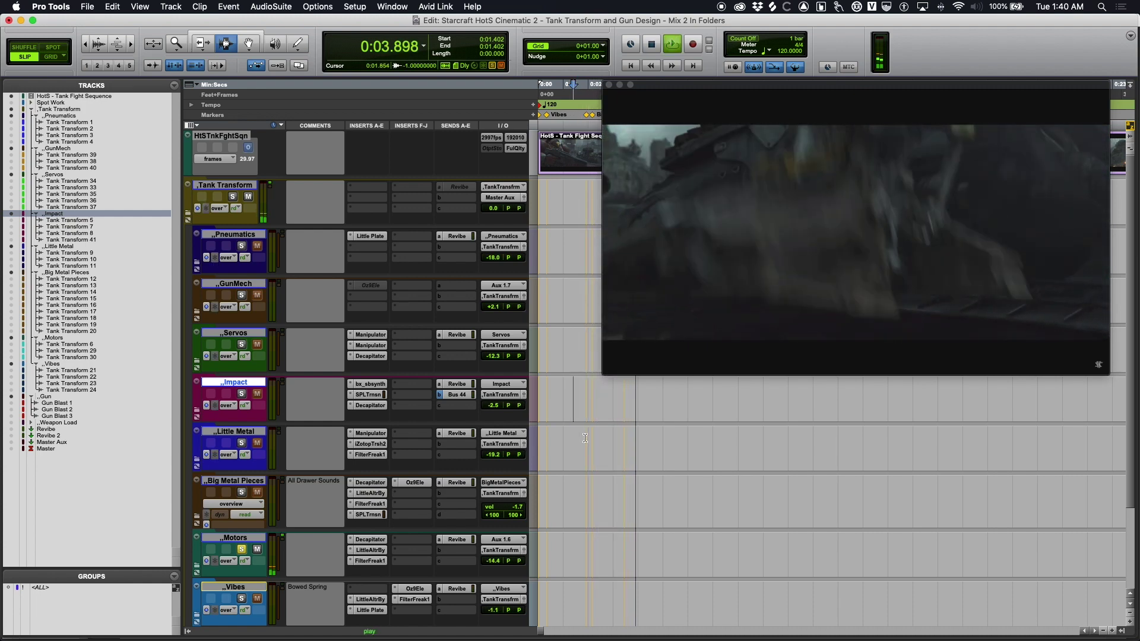
key(Return)
key(space)
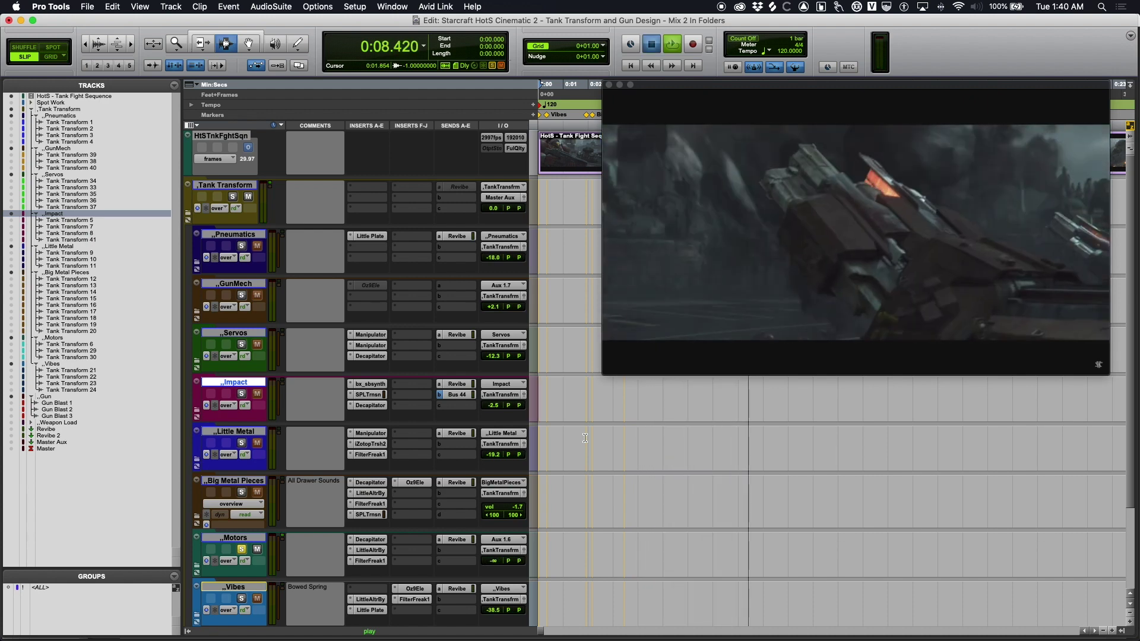
key(space)
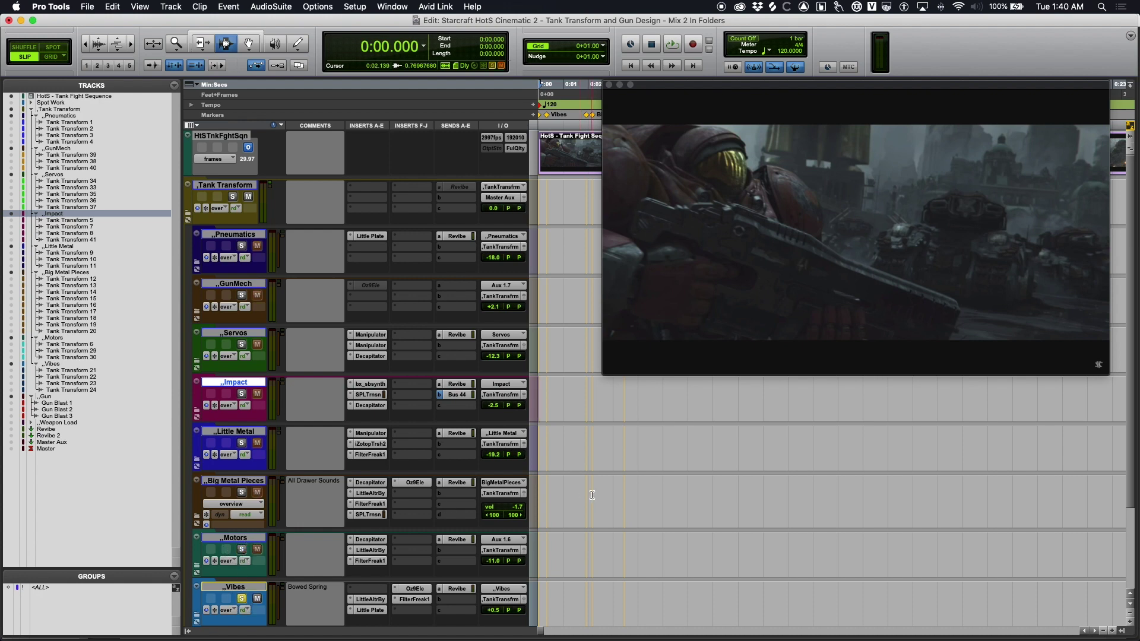
Step: Play the sequence from the start with only the Vibes folder track soloed
key(space)
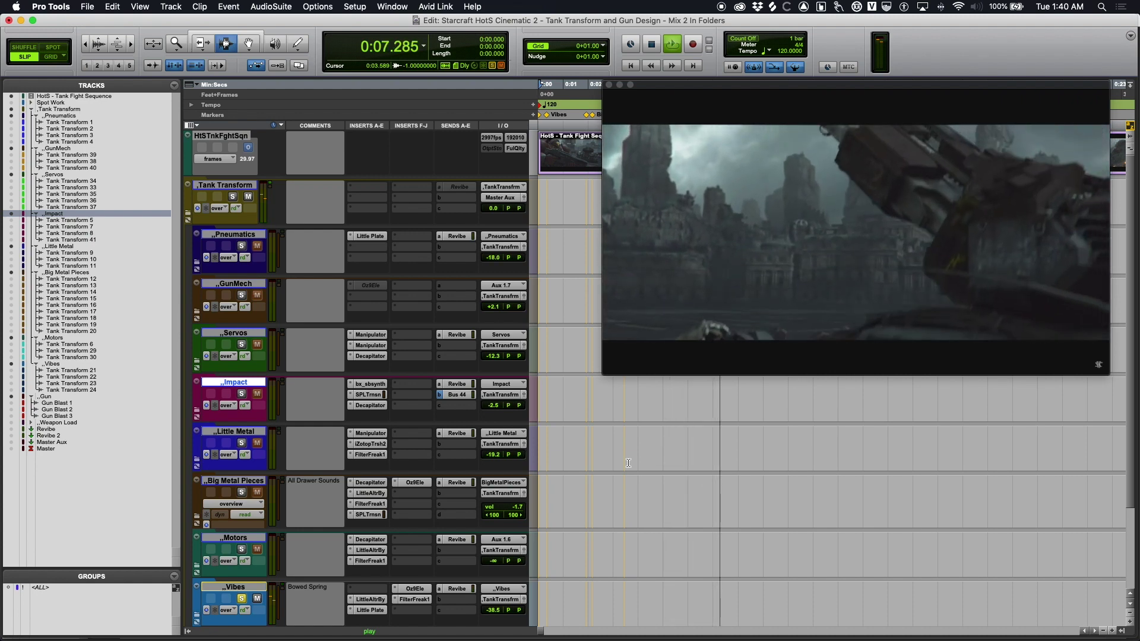
key(space)
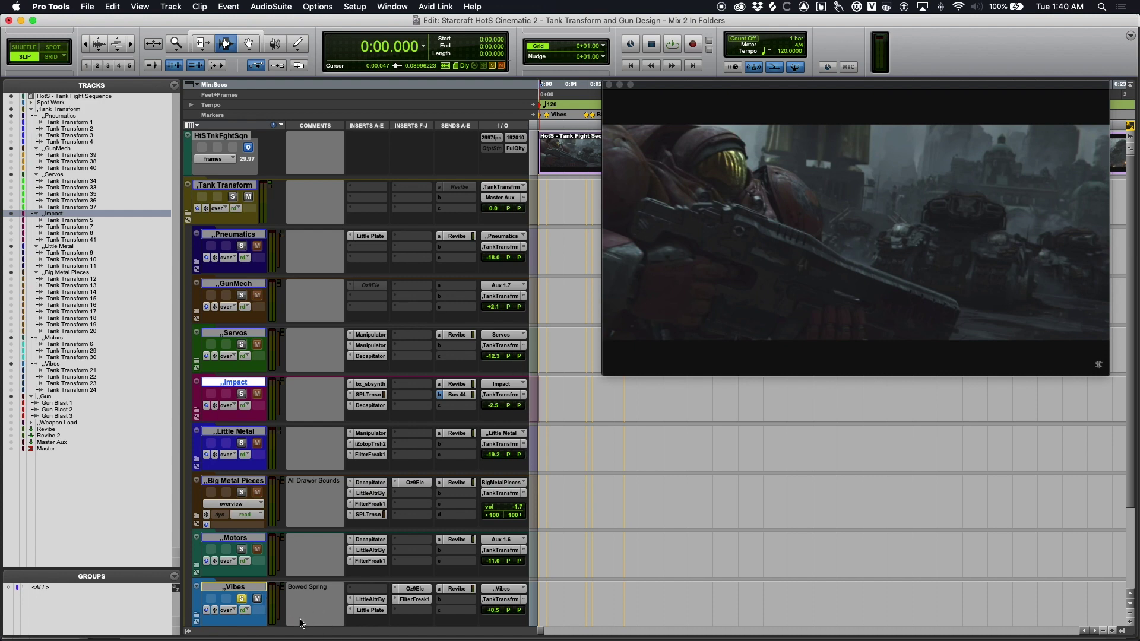
Step: Hide the folder tracks from GunMech through Vibes
click(238, 285)
shift+click(229, 588)
right_click(229, 588)
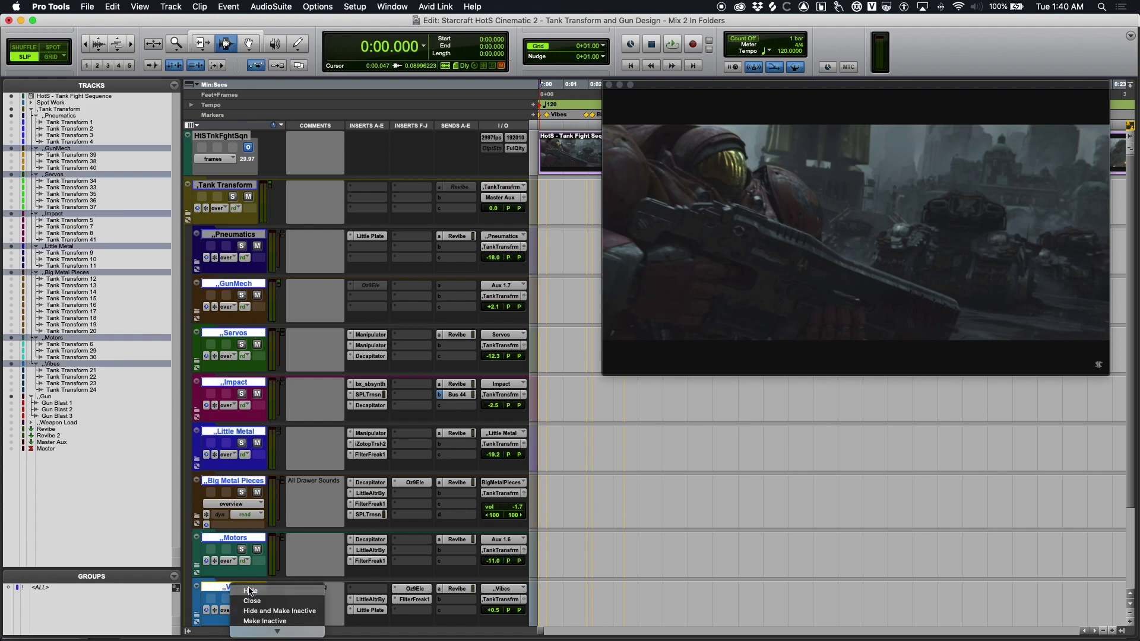
click(250, 611)
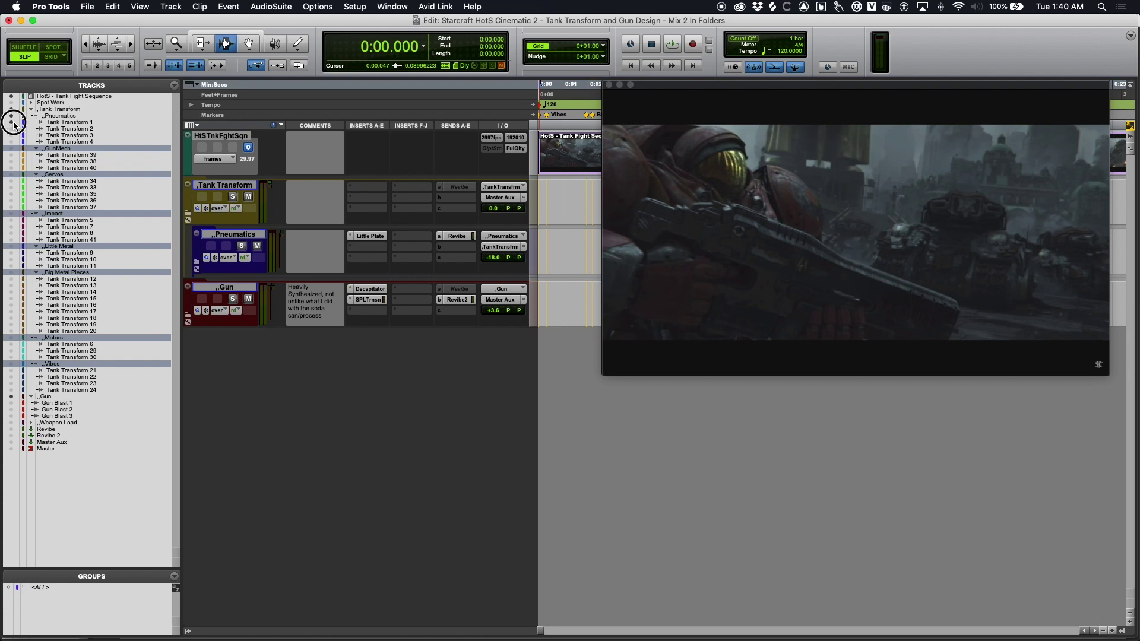
Step: Show tracks Tank Transform 1 to 4 inside the Pneumatics folder and hide the Gun folder track
click(38, 142)
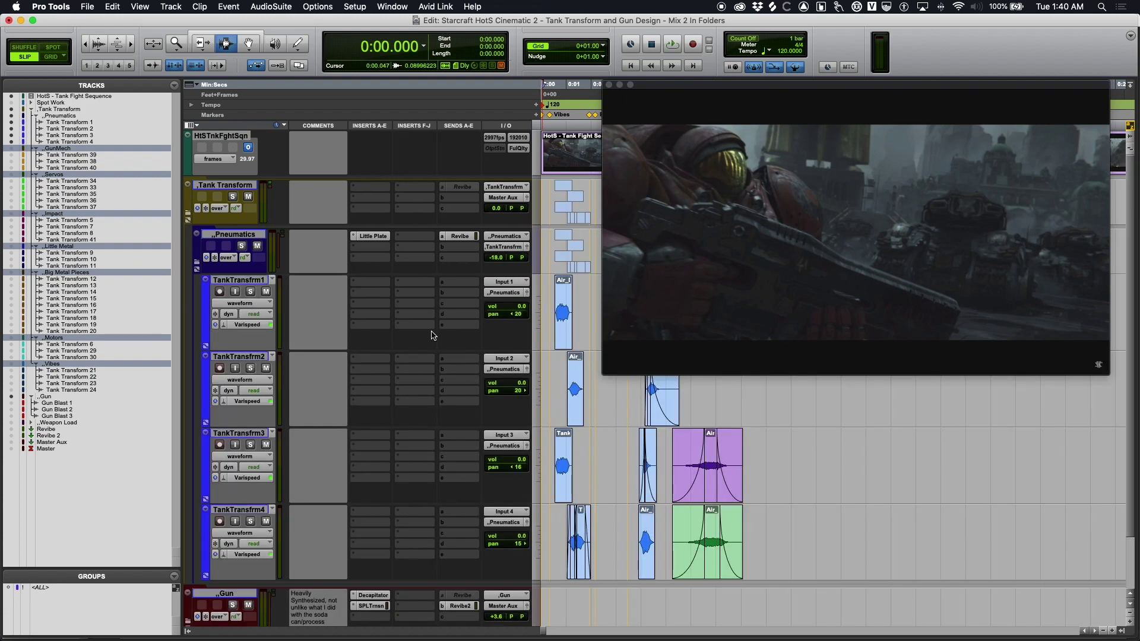
click(248, 588)
right_click(252, 589)
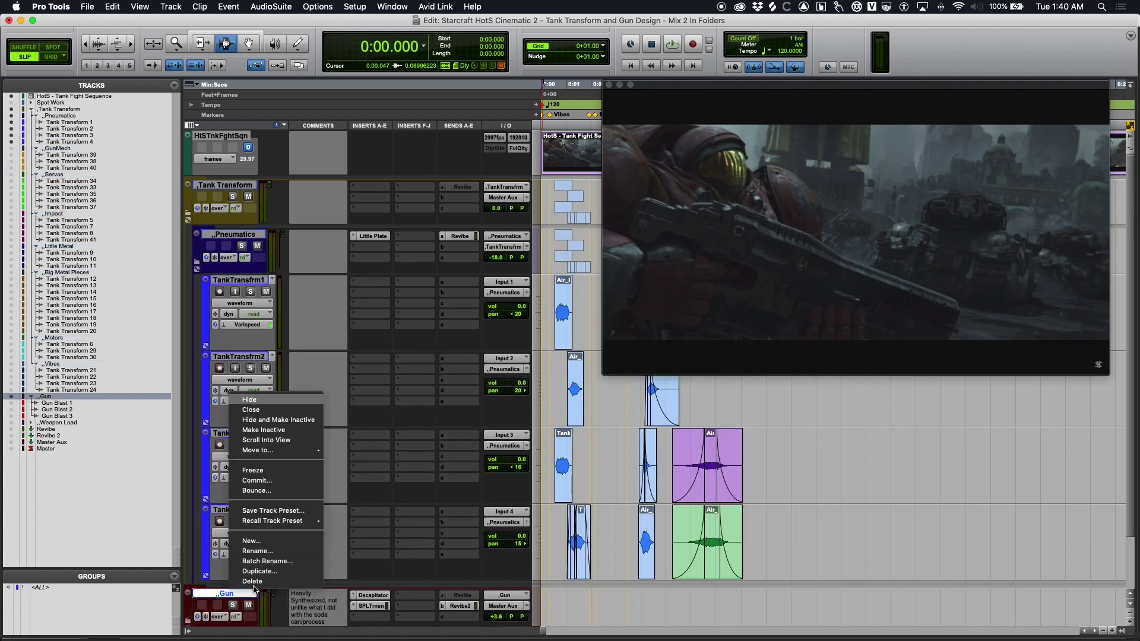
click(271, 399)
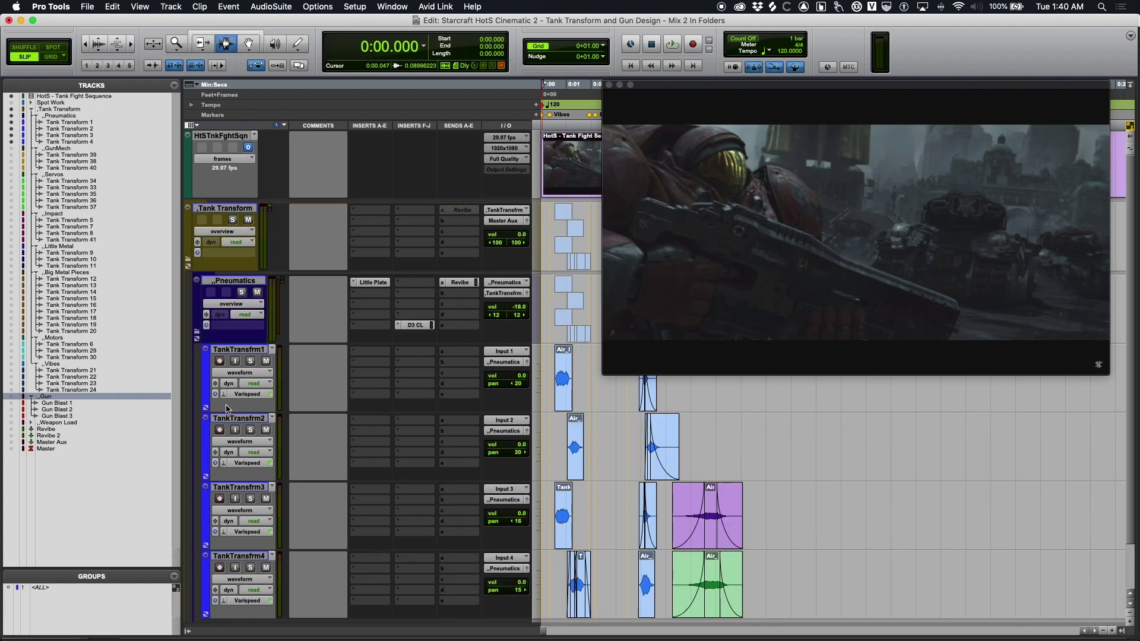
Step: Reduce the Tank Transform folder track's height and shift the video window over the I/O column to audition the Pneumatics layers
drag(232, 271, 232, 237)
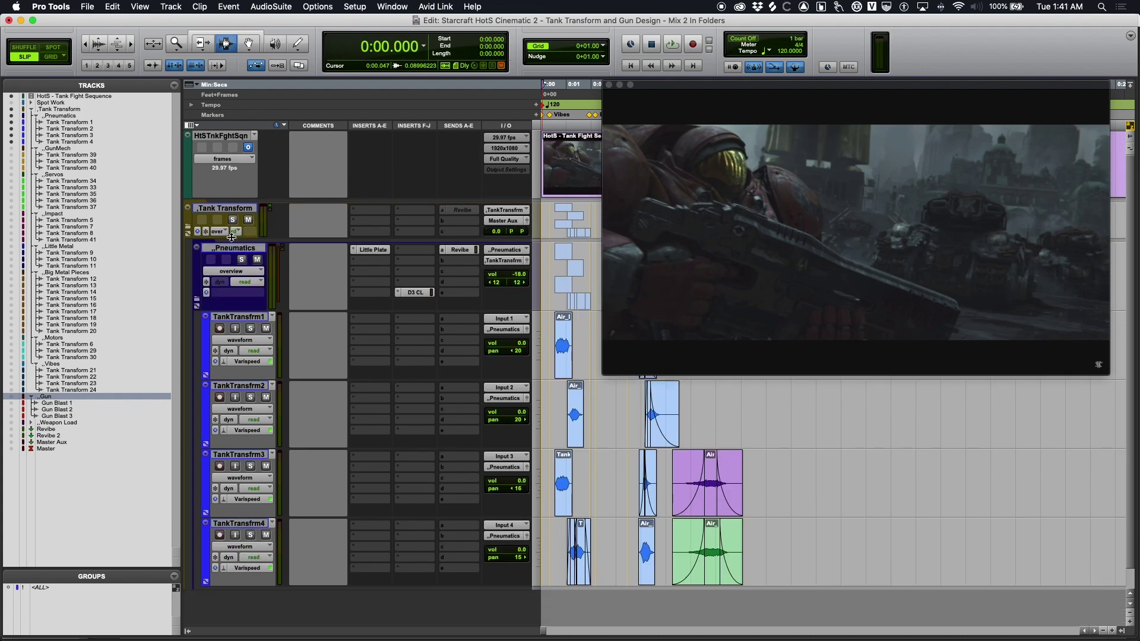
drag(696, 83, 589, 91)
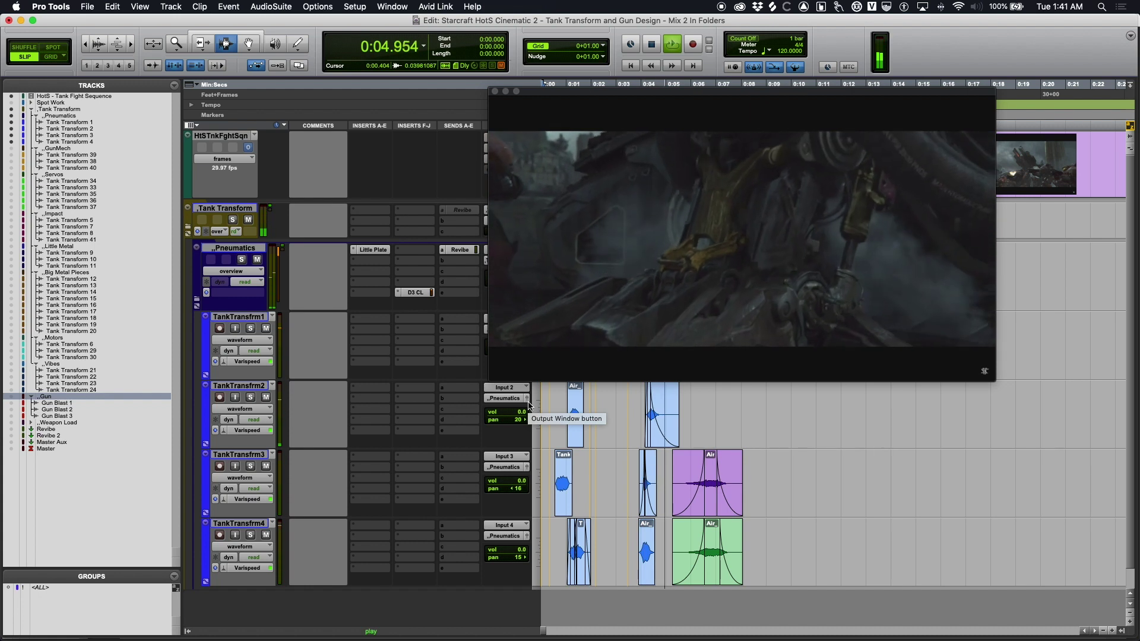
key(space)
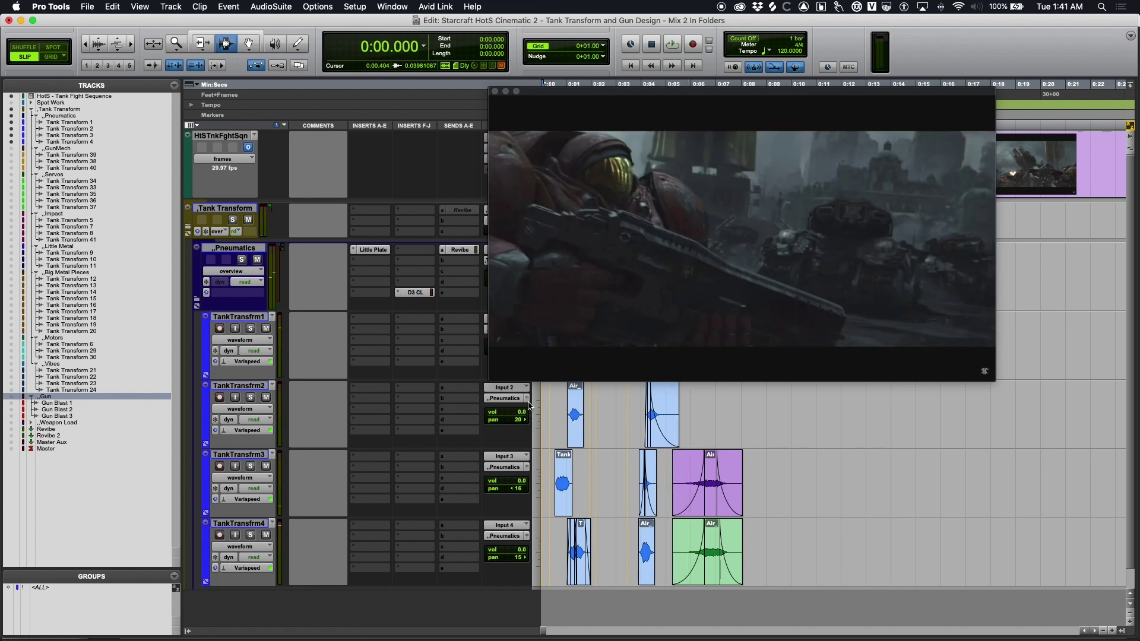
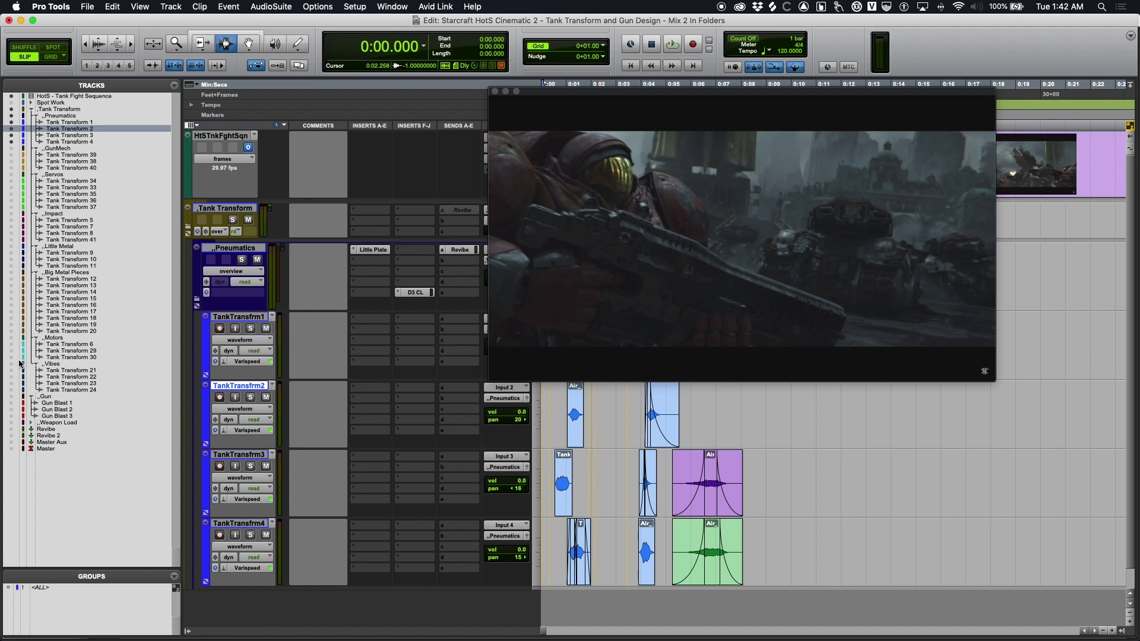
Step: Show the Vibes folder track below the Pneumatics tracks and solo it
click(11, 364)
scroll(300, 497, down, 3)
click(242, 536)
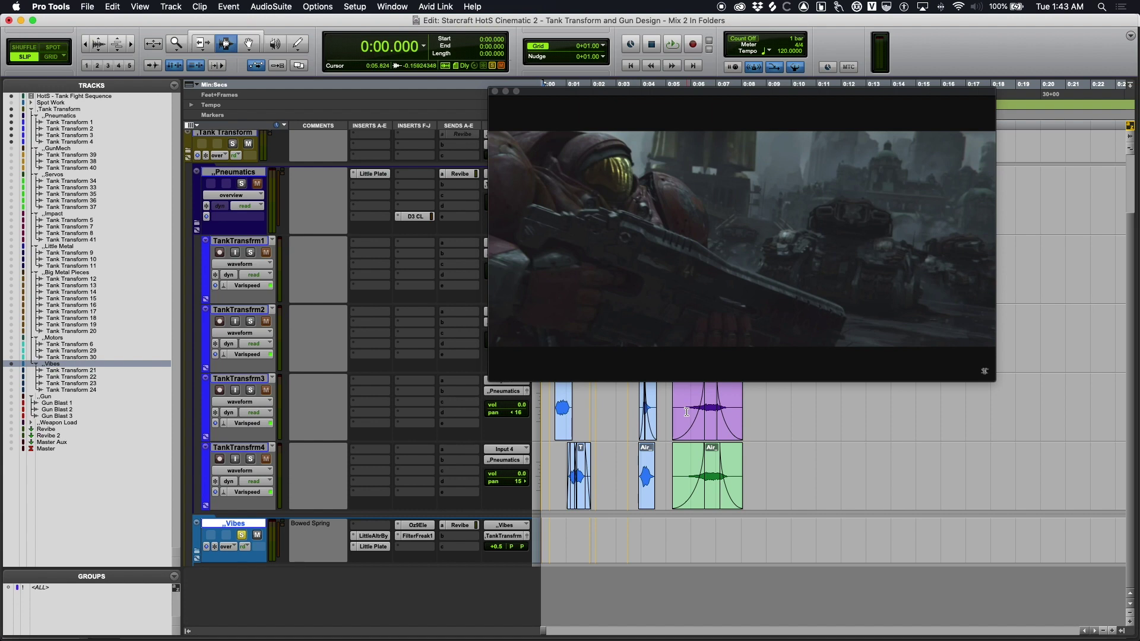
Step: Hide the Vibes folder track and move the video window clear of the I/O column
right_click(237, 526)
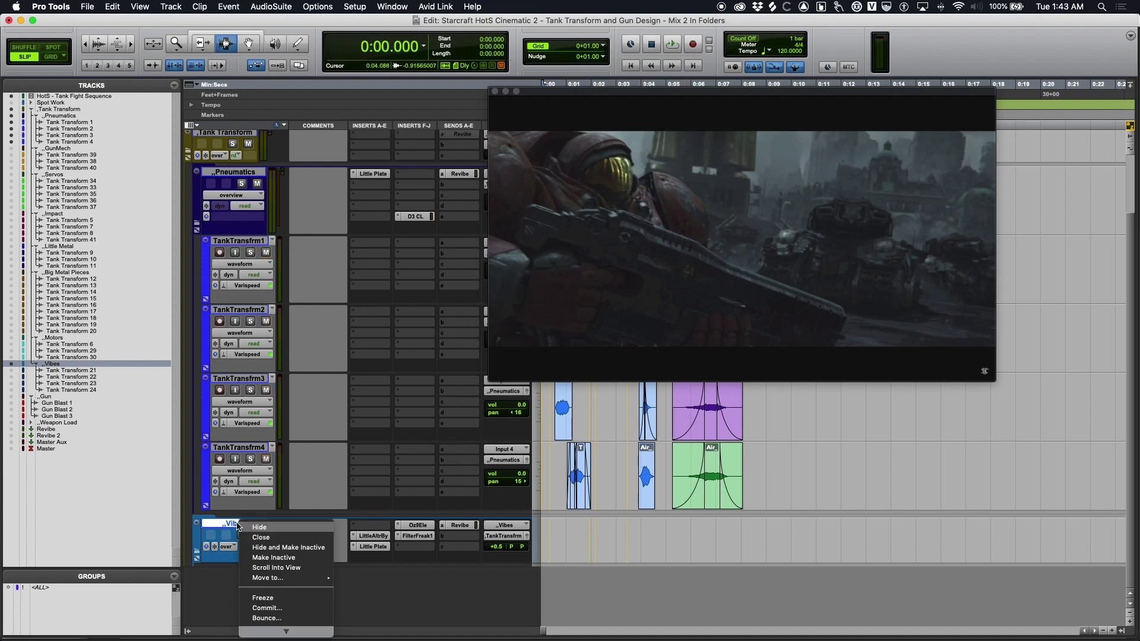
click(261, 528)
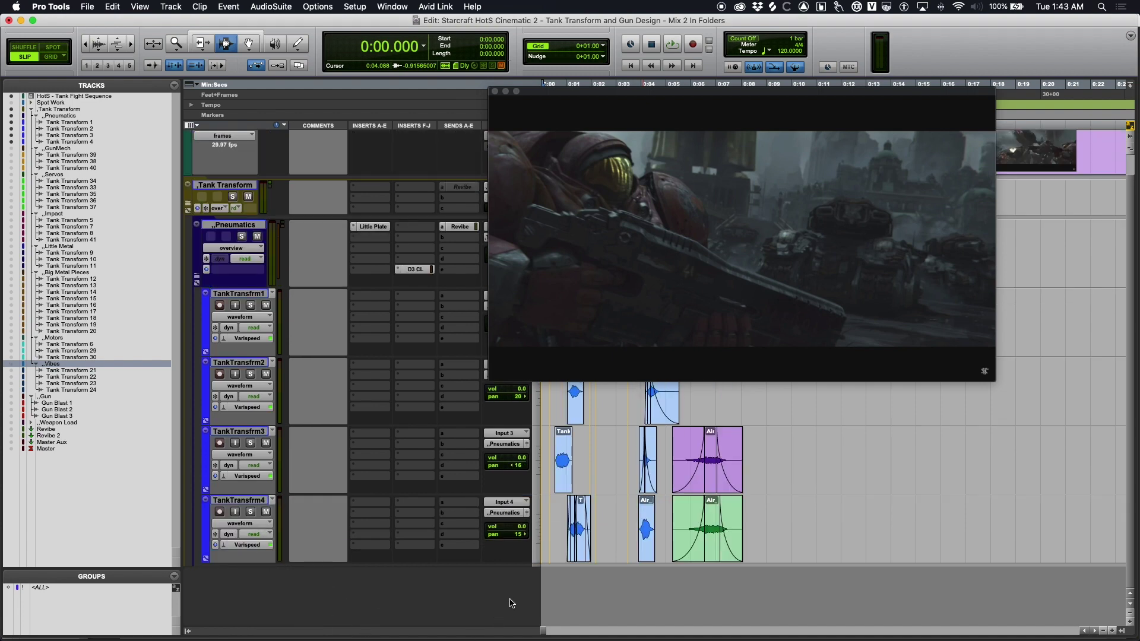
click(587, 444)
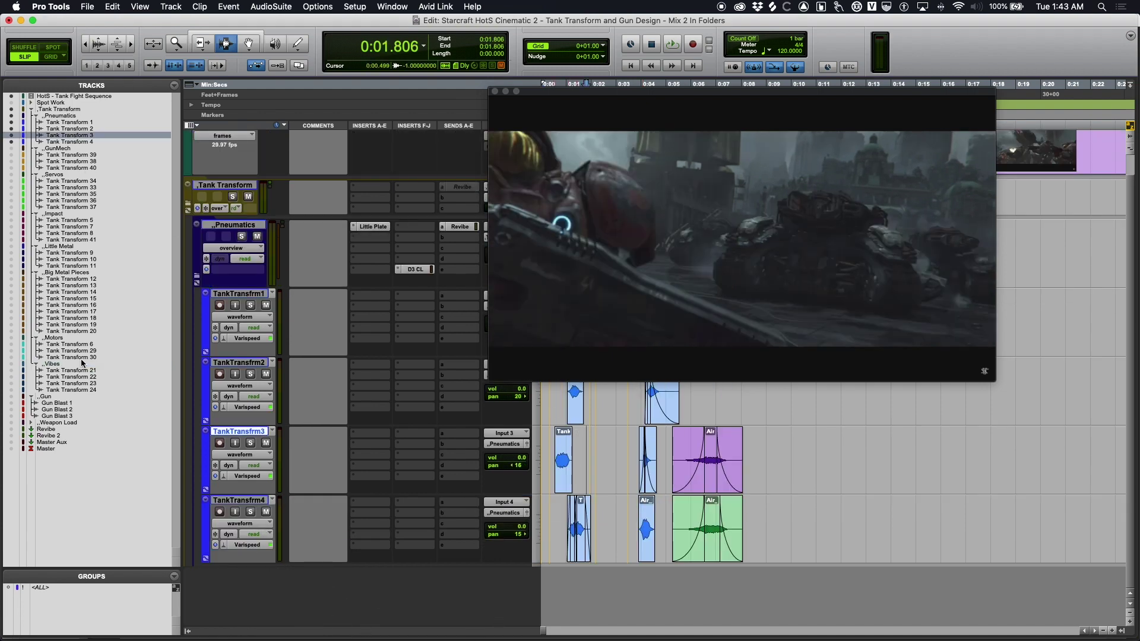
drag(538, 109, 676, 13)
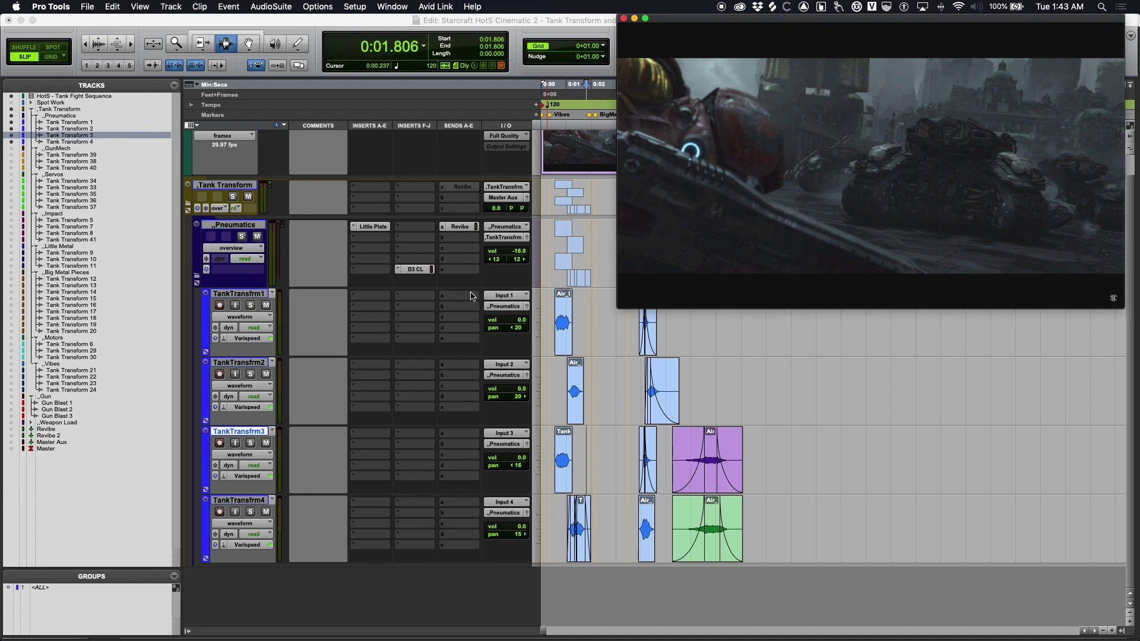
Step: Place the edit cursor at the start of the first Tank Transform 1 clip and solo the Pneumatics folder track
click(610, 389)
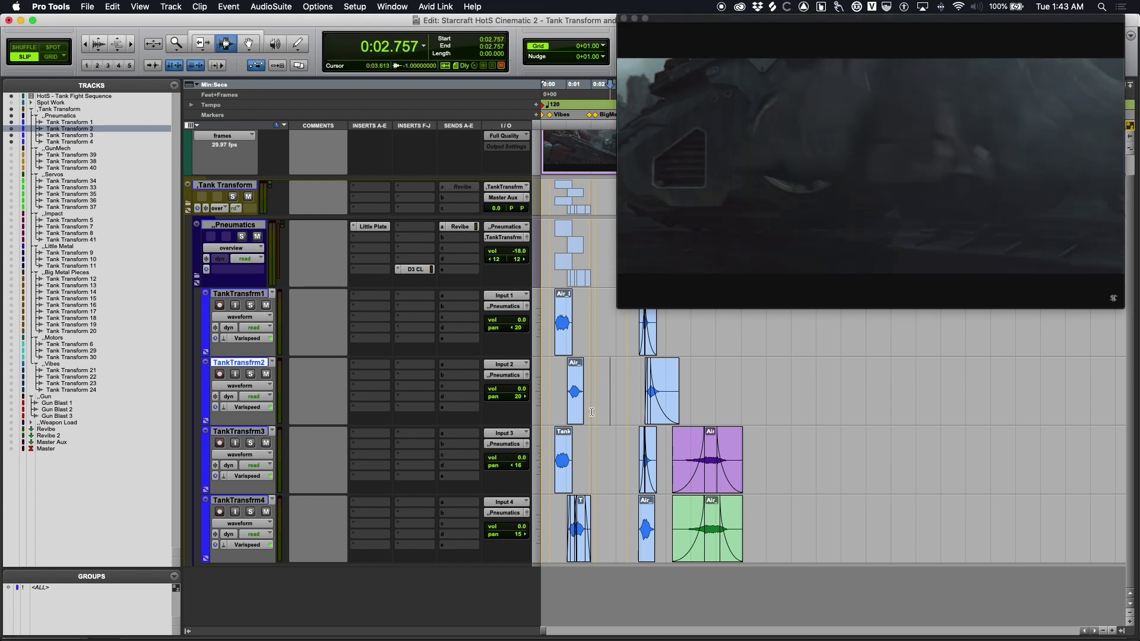
click(549, 382)
click(556, 321)
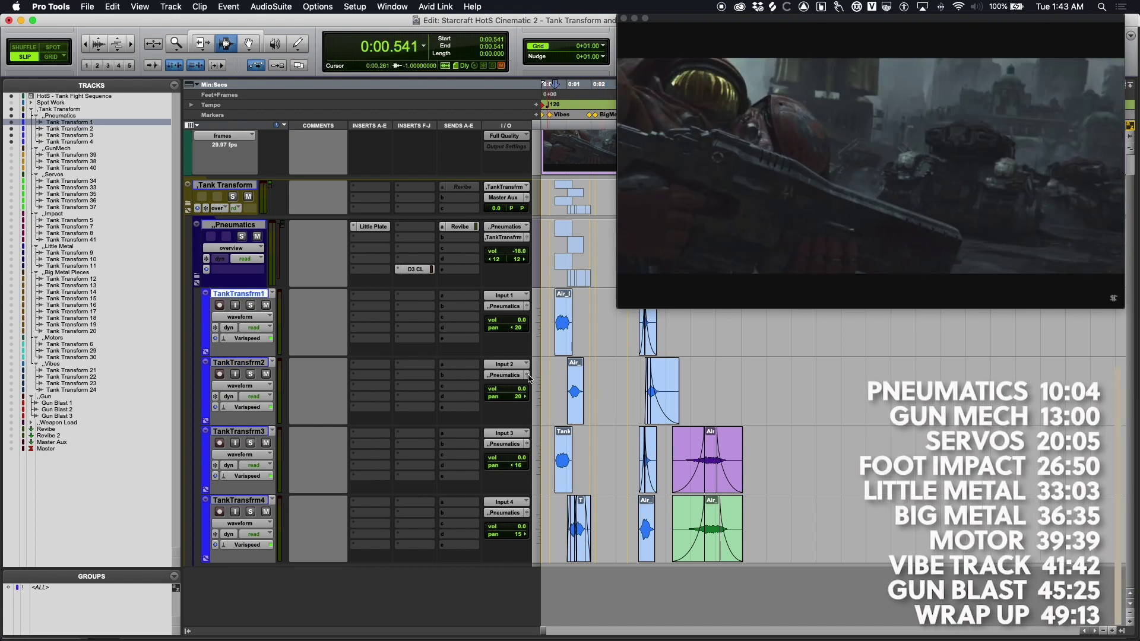
click(241, 237)
Step: Inspect the settings of the Little Plate reverb and Compressor/Limiter inserts on the Pneumatics folder track, closing each plug-in
click(374, 227)
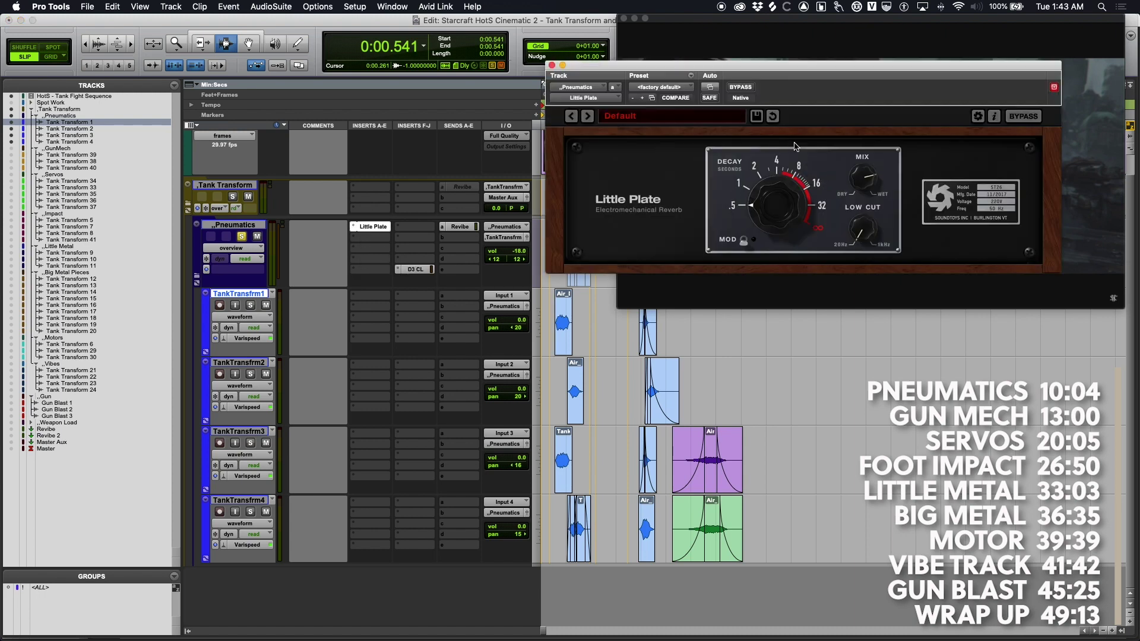
click(552, 65)
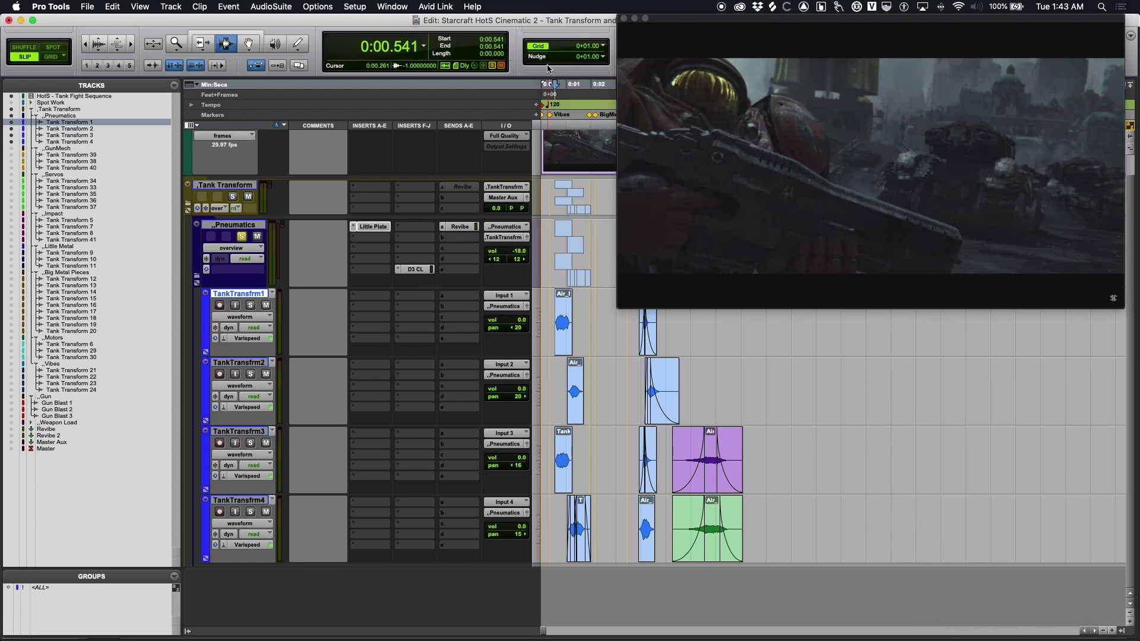
click(418, 270)
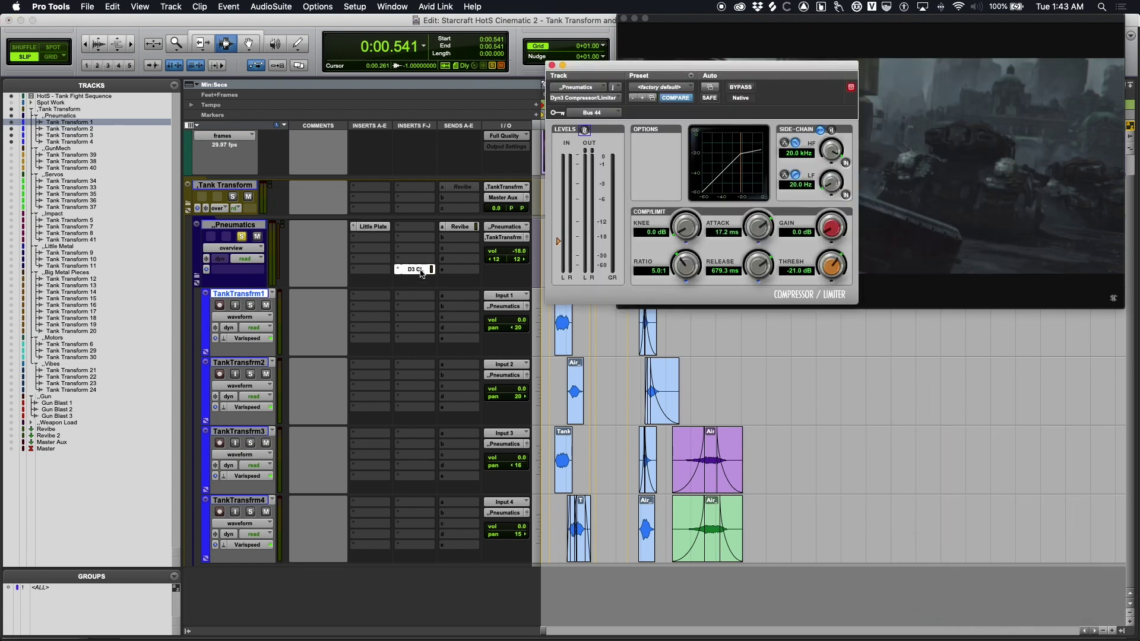
click(552, 65)
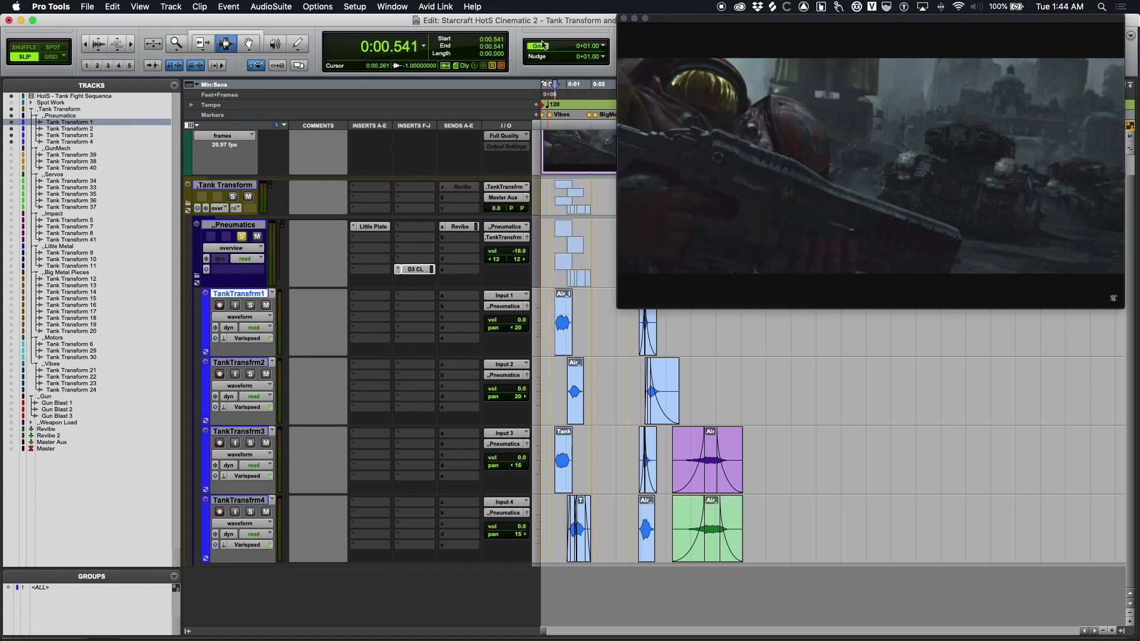
Step: Examine the opening air duster clips on the Pneumatics tracks up close with the video window hidden
click(549, 462)
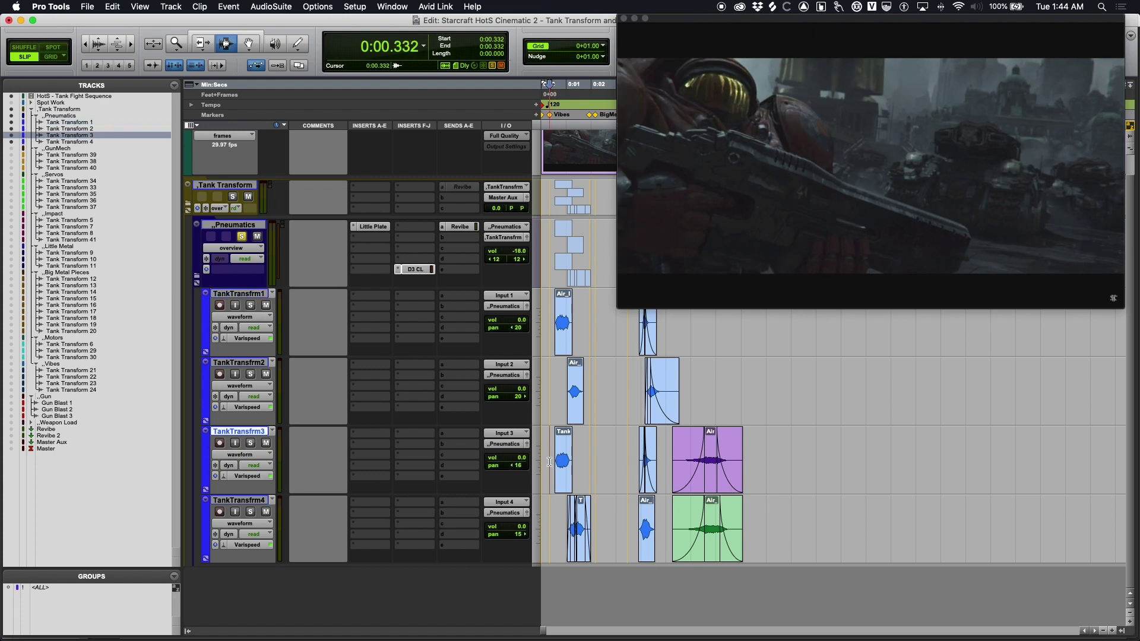
key(Return)
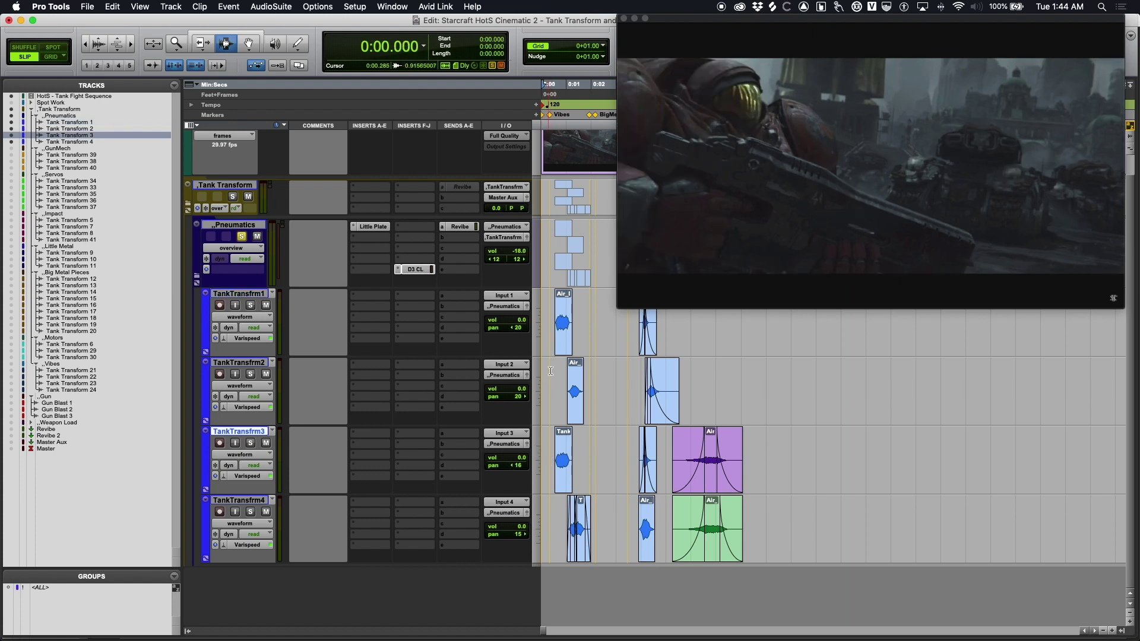
drag(573, 316, 556, 315)
key(alt+f)
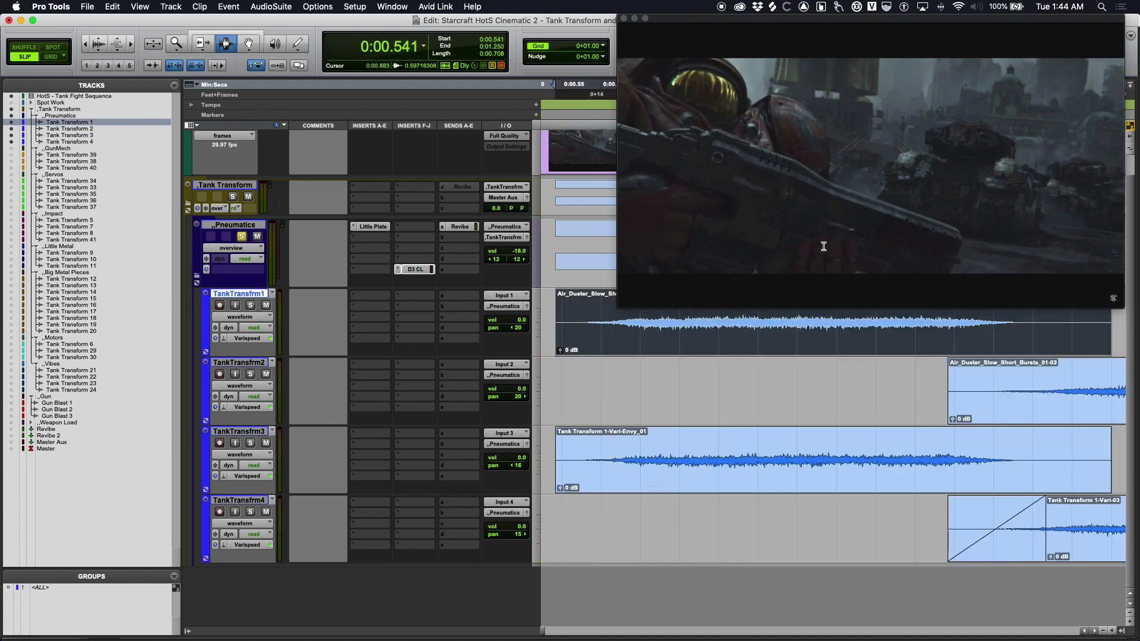
key(super+9)
scroll(822, 271, down, 2)
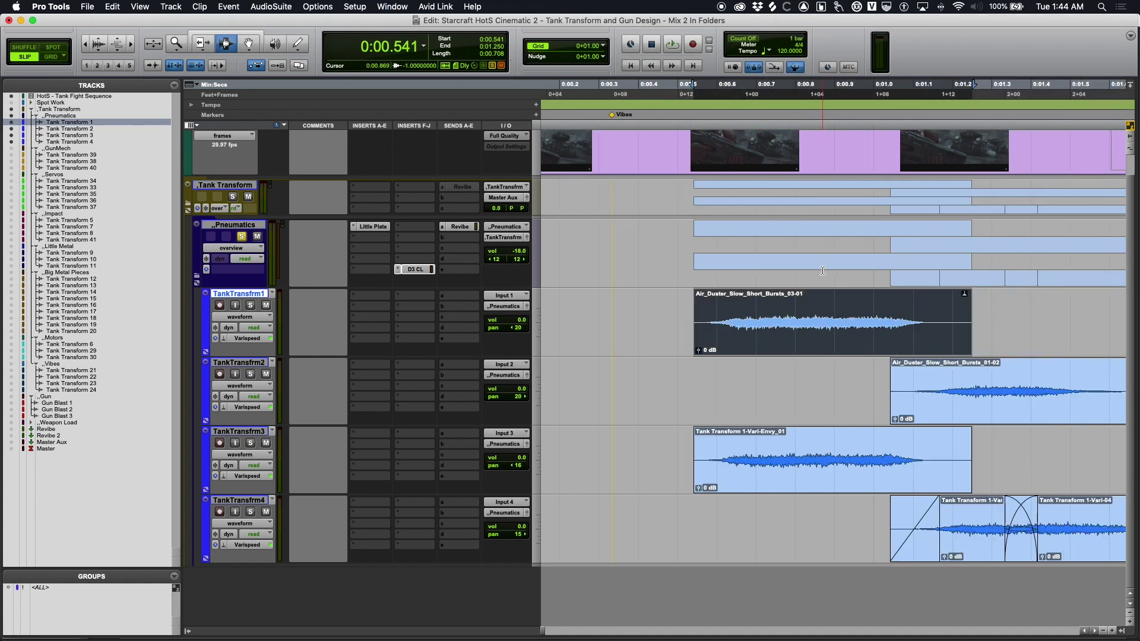
scroll(833, 347, right, 5)
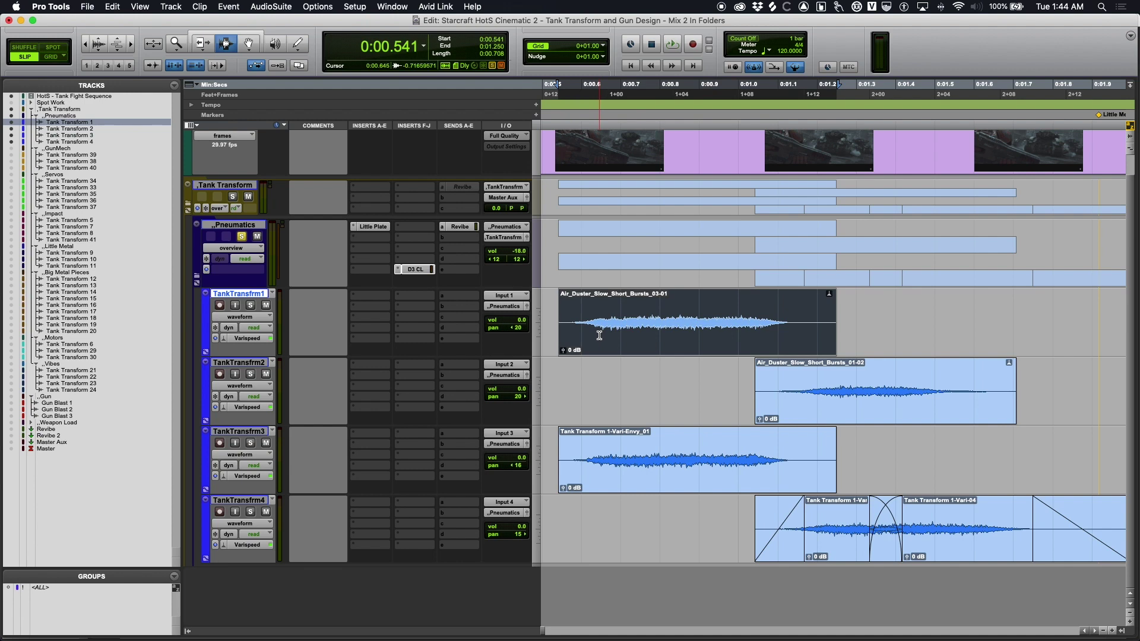
scroll(612, 334, down, 4)
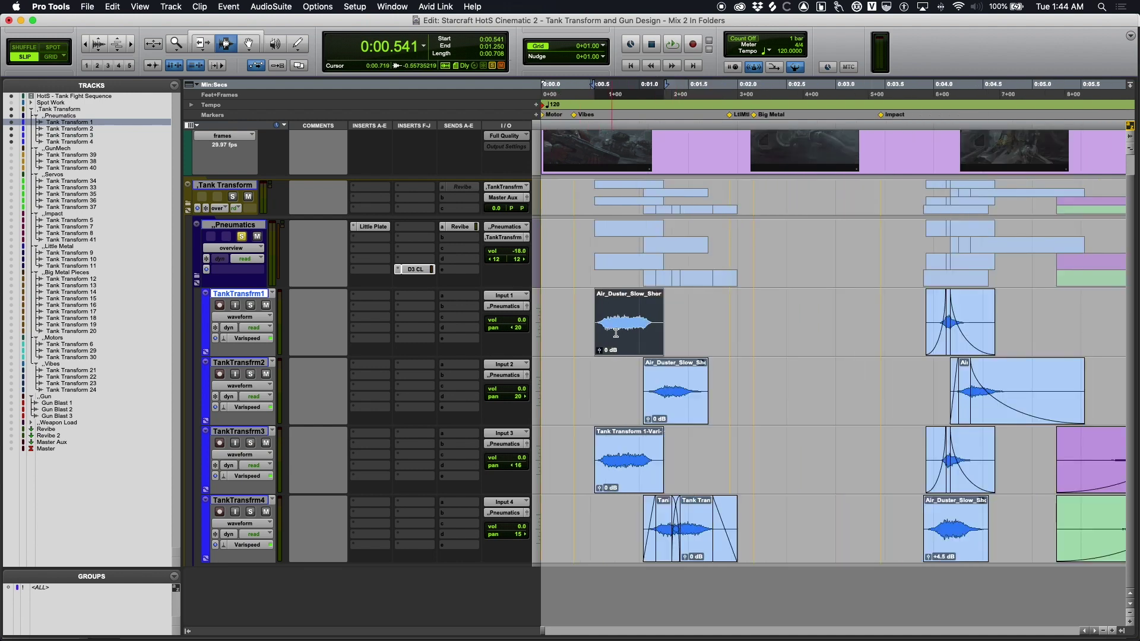
Step: Solo Tank Transform 3 and audition it from the start of its first clip
click(610, 444)
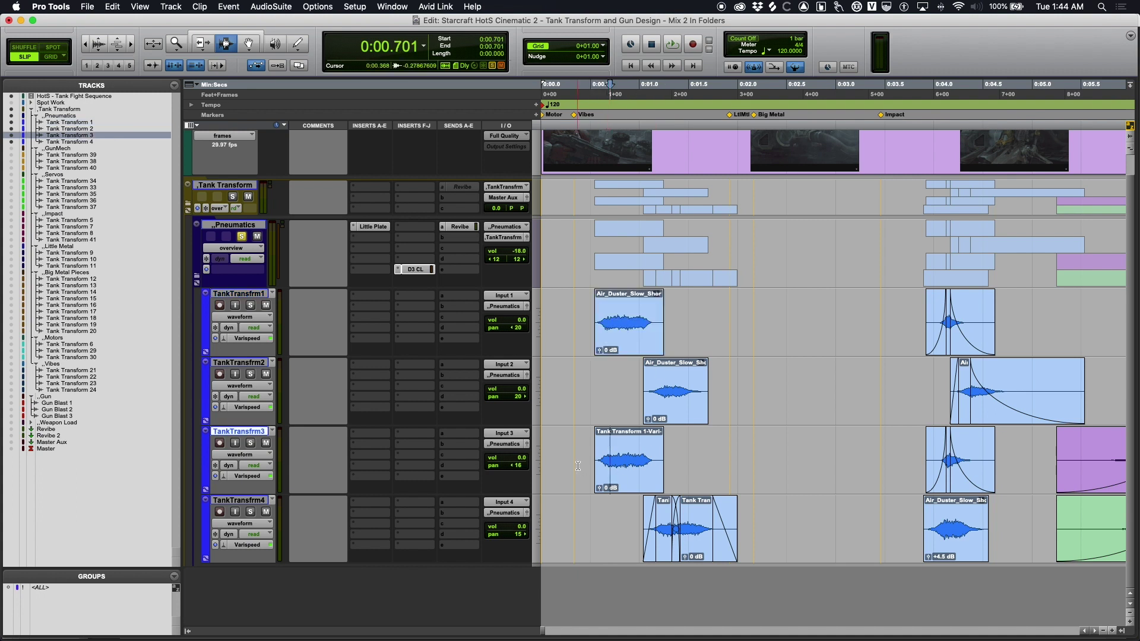
click(251, 443)
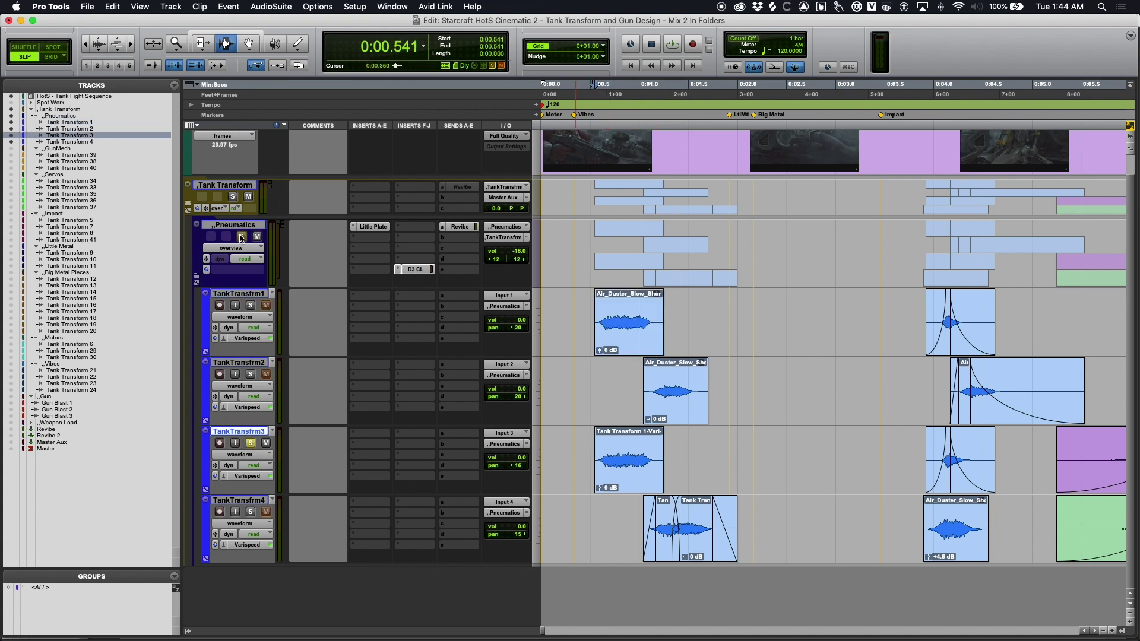
click(251, 443)
click(251, 444)
key(space)
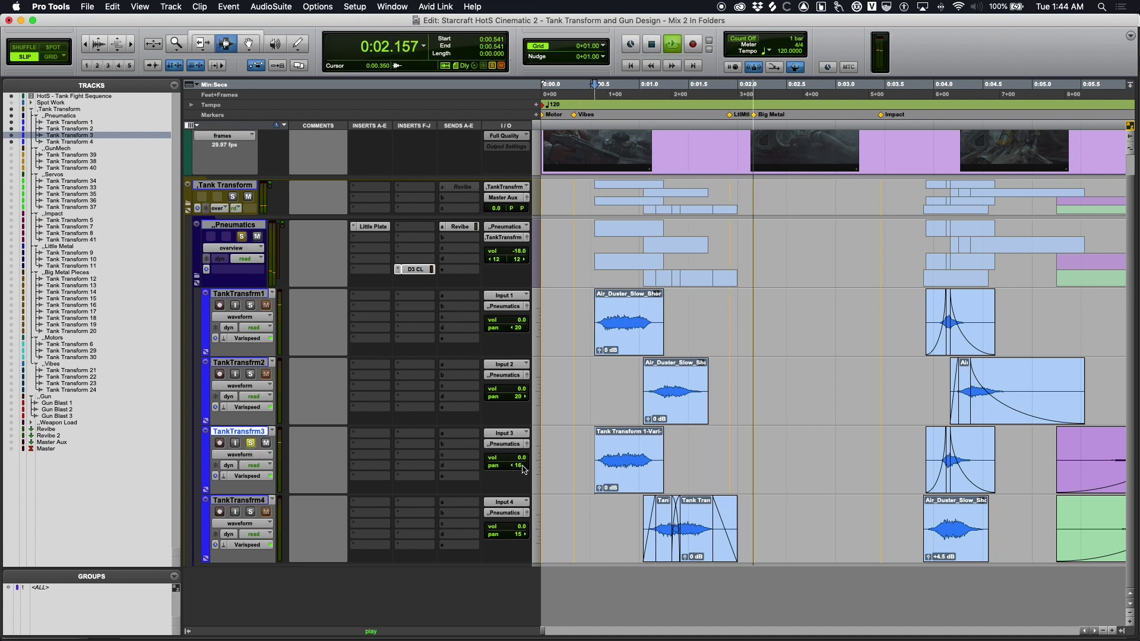
key(space)
Step: Clear the solos on Tank Transform 3 and 4 and play the soloed Pneumatics folder as a whole
click(251, 512)
click(251, 443)
click(251, 512)
key(space)
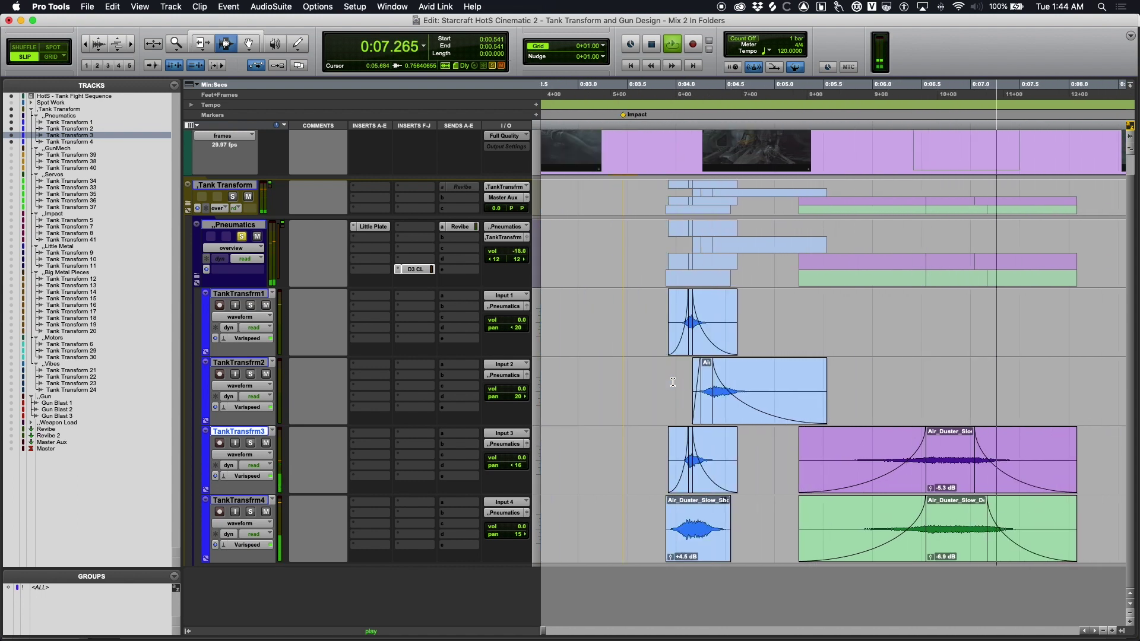
key(space)
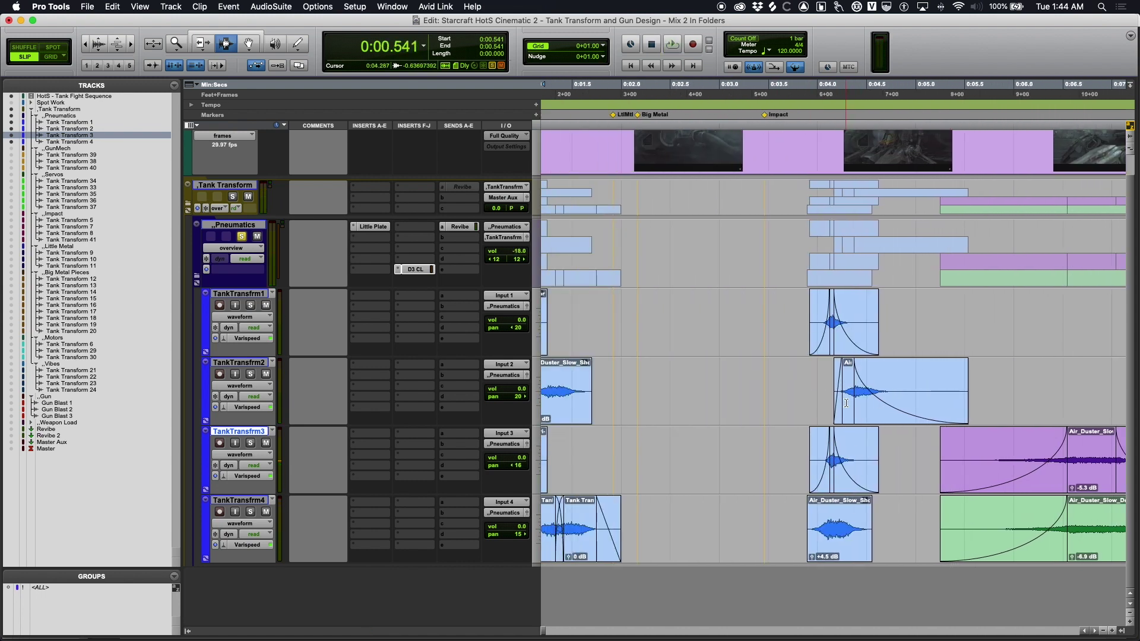
Step: Select the faded air duster clip just after four seconds on Tank Transform 2 and examine its waveform and fades
scroll(847, 403, left, 3)
click(677, 377)
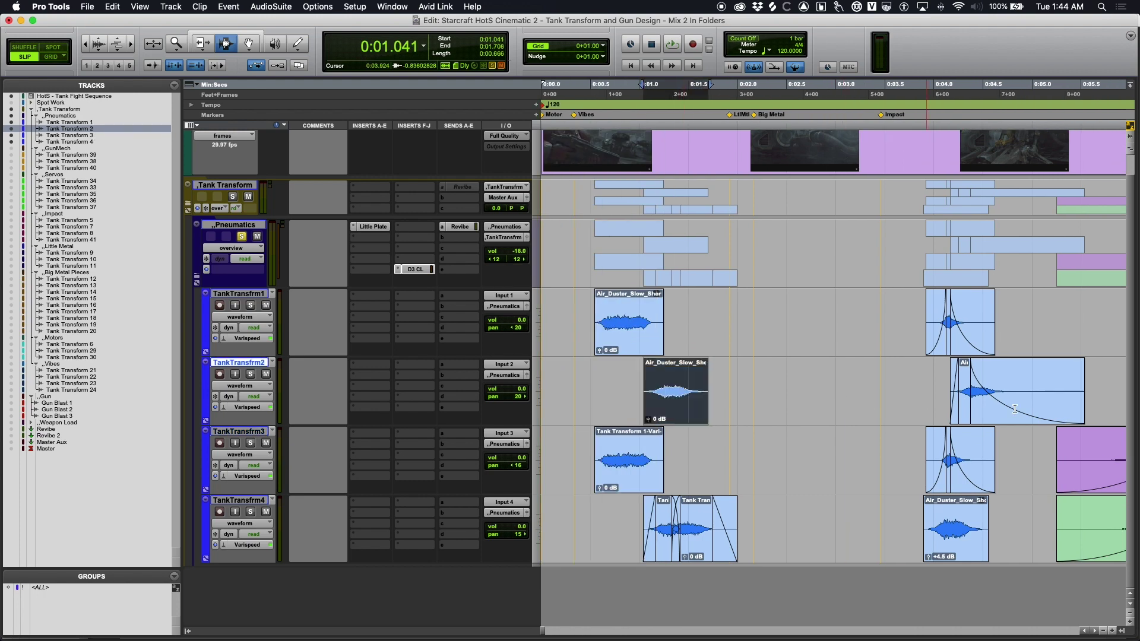
double_click(960, 389)
key(super+bracketright)
key(super+bracketright)
key(super+bracketright)
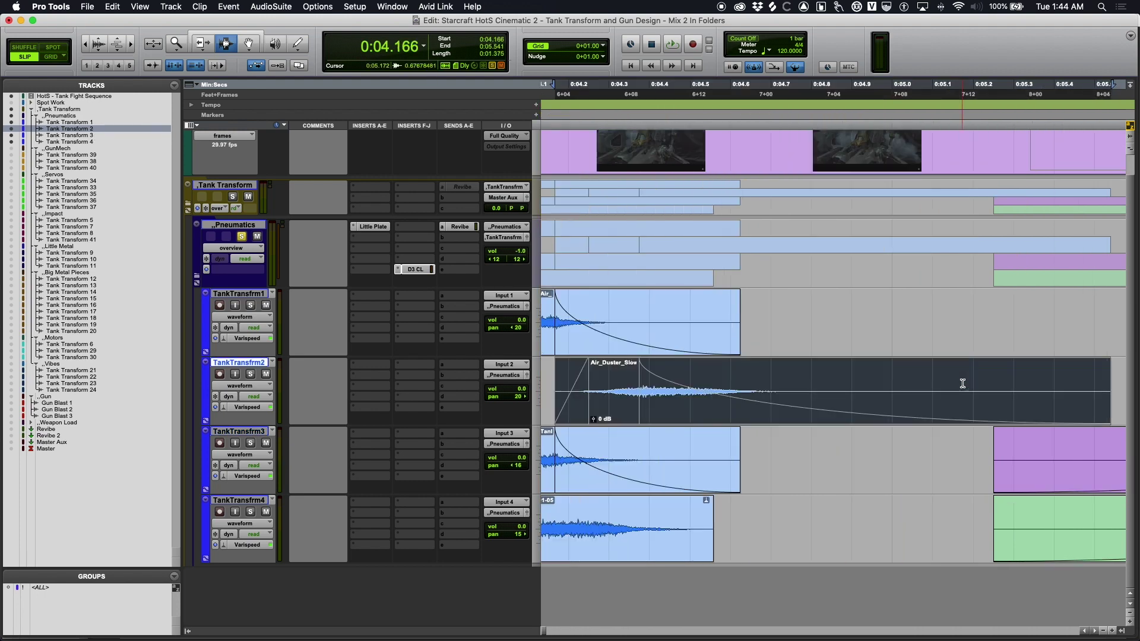
key(super+bracketright)
key(super+bracketright)
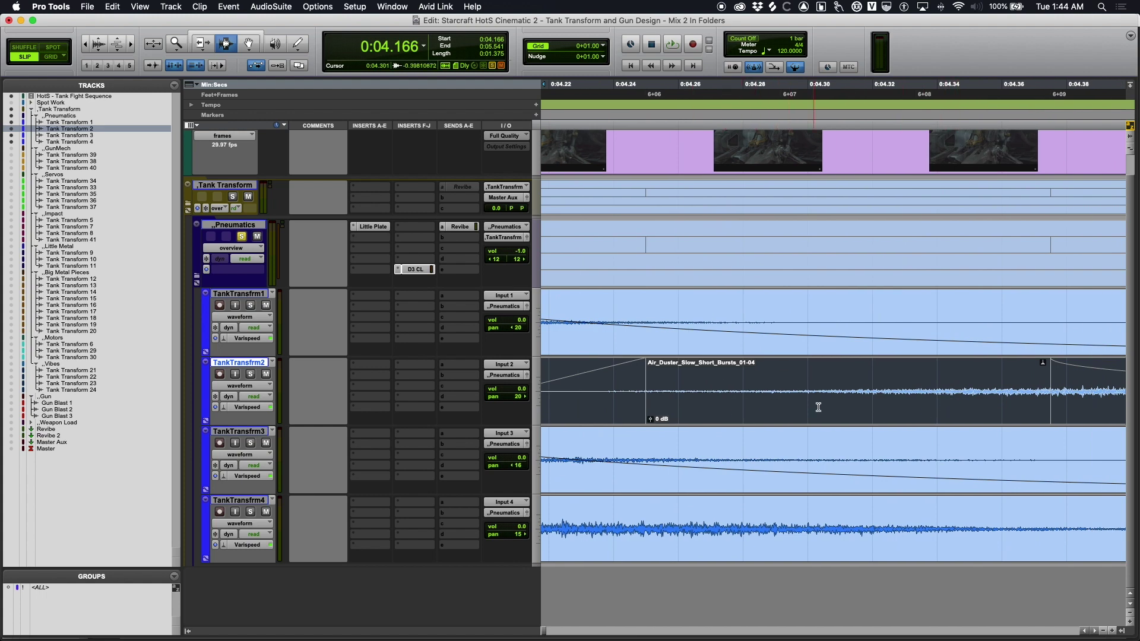
key(super+bracketleft)
key(super+bracketleft)
key(super+bracketleft)
key(super+bracketleft)
key(super+bracketleft)
key(super+bracketleft)
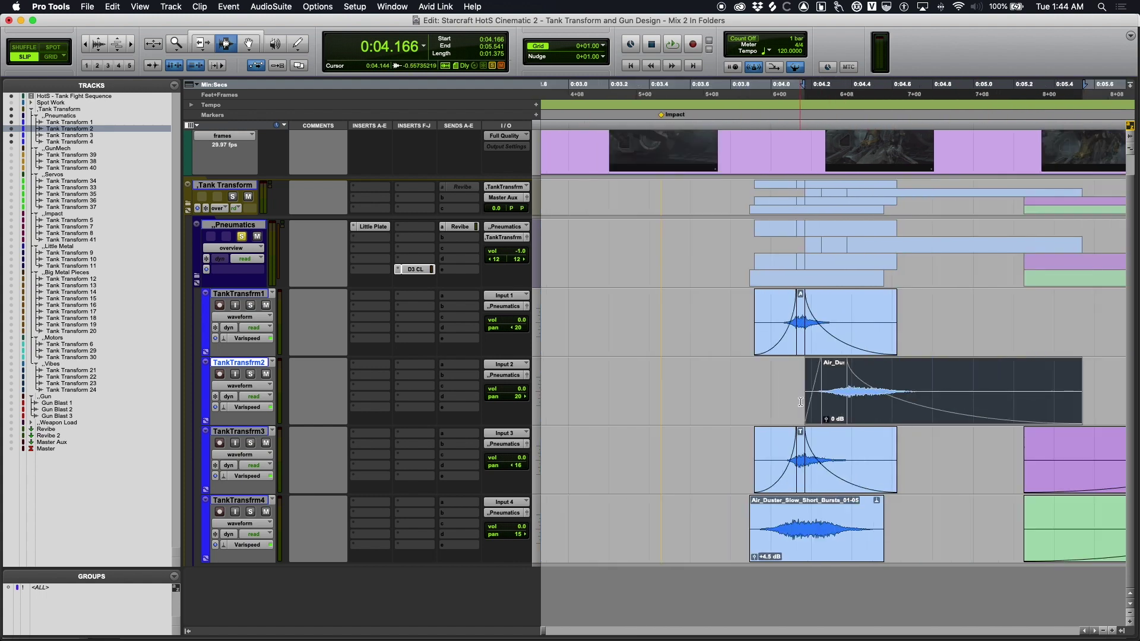
key(super+bracketleft)
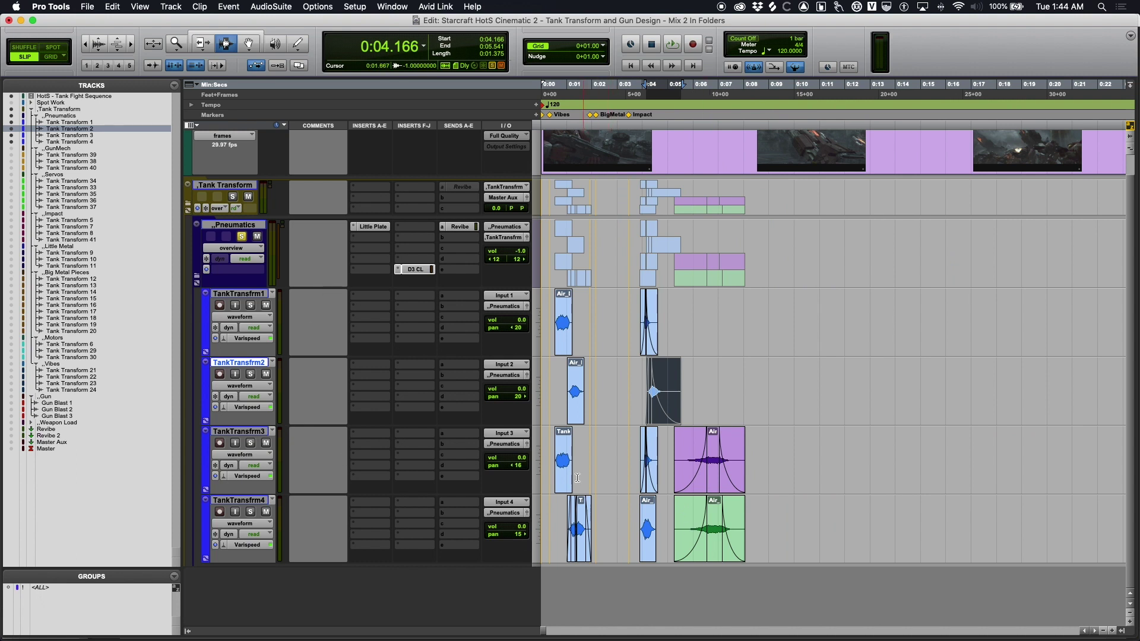
Step: Play the Pneumatics layers from their first clip, reopen the video window and replay them against the cinematic
click(549, 460)
key(space)
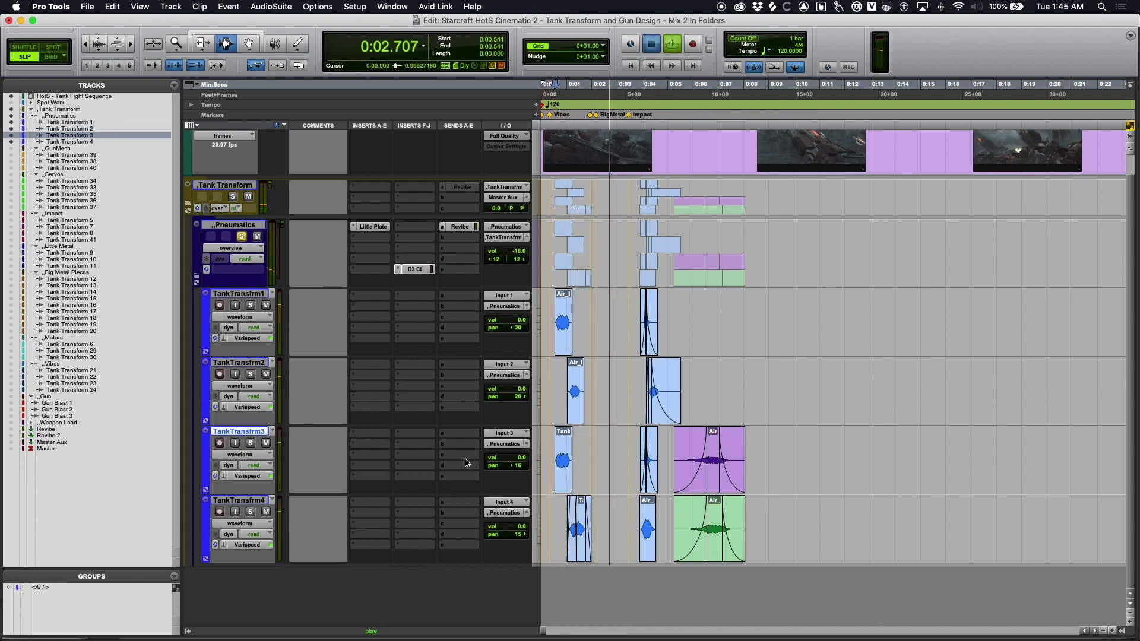
key(space)
key(super+9)
key(space)
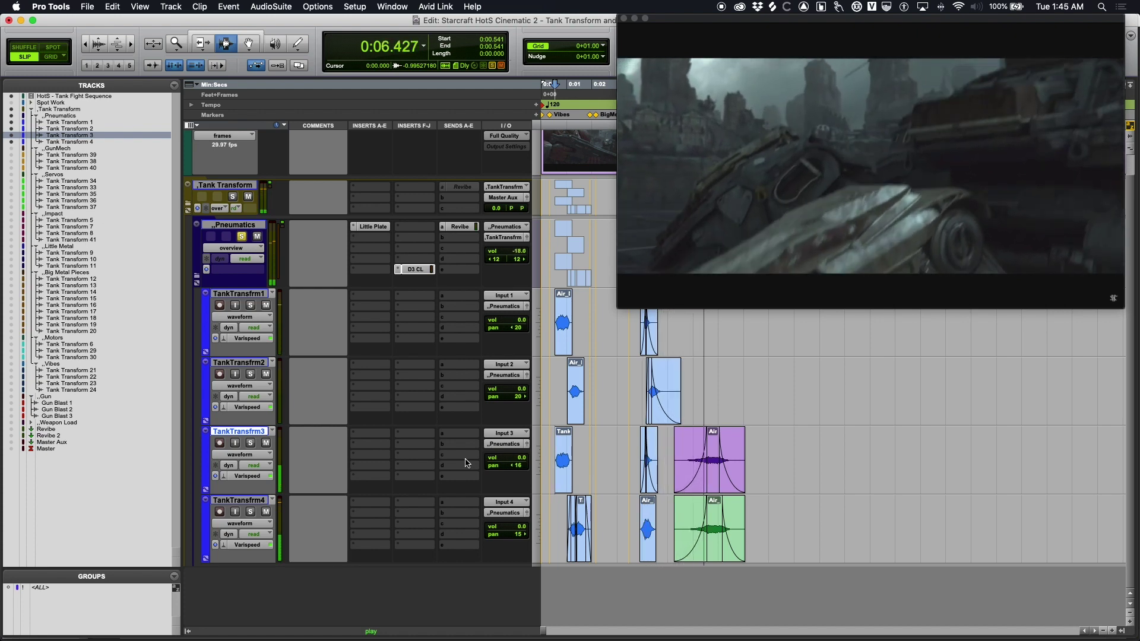
key(space)
Step: Audition the Pneumatics layers with the Little Plate reverb bypassed, and re-enable the reverb
drag(766, 462, 784, 487)
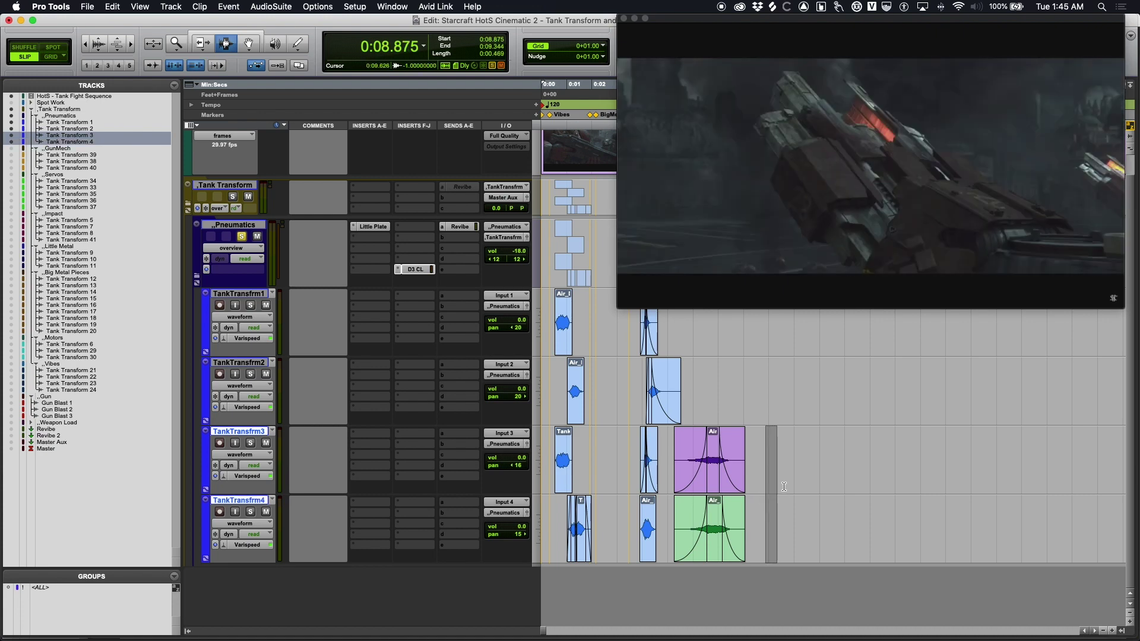
click(658, 465)
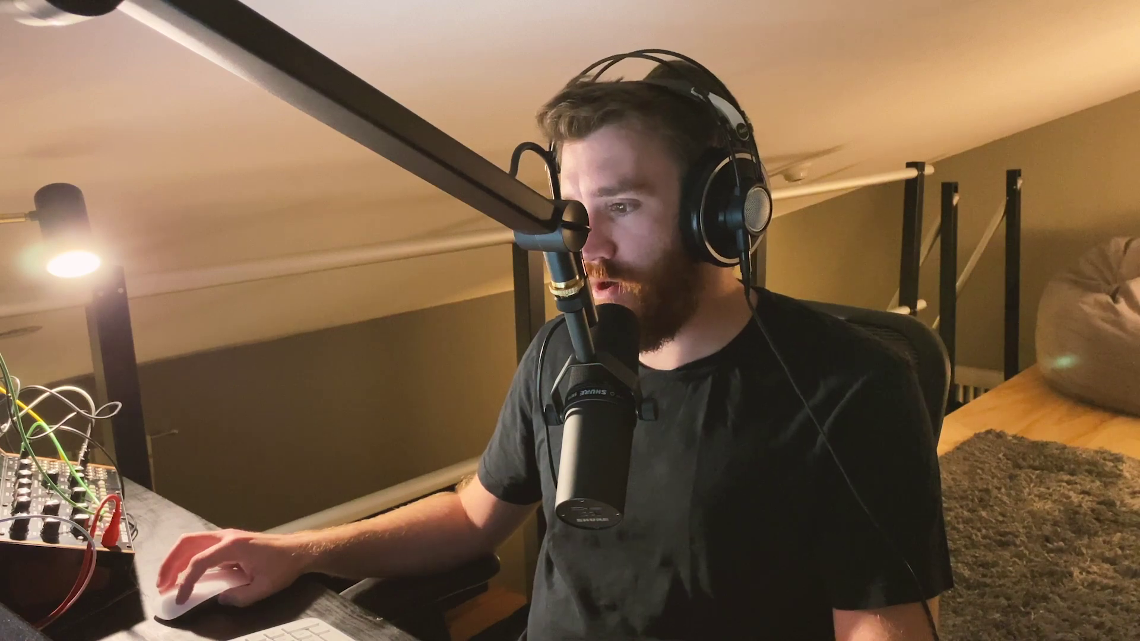
key(space)
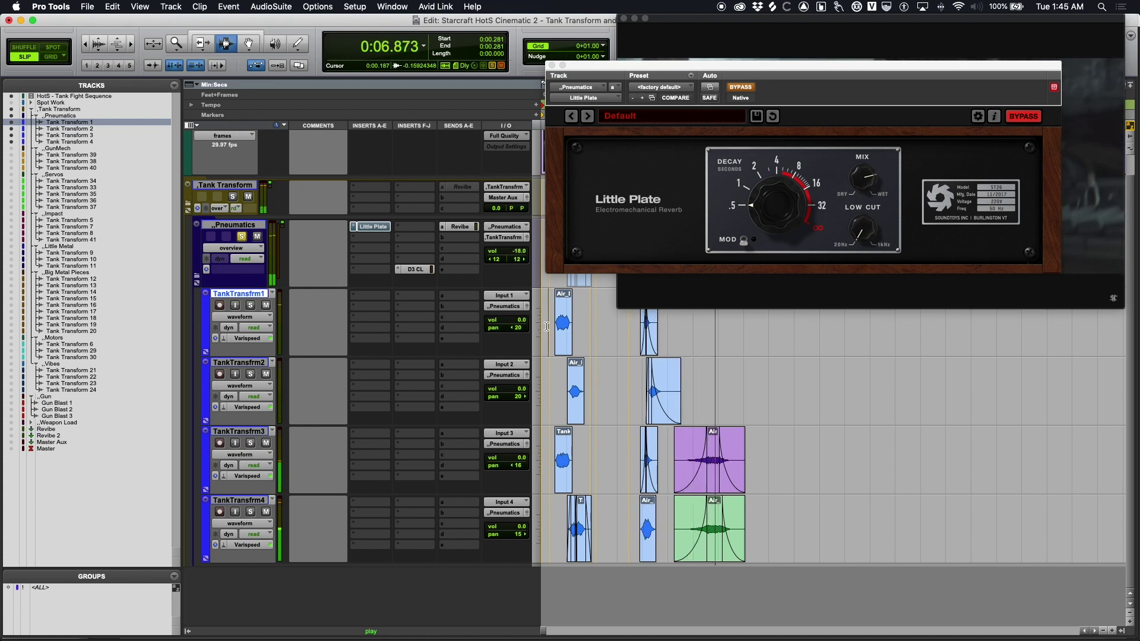
click(738, 88)
key(space)
Step: Move the Little Plate window below the video, replay the Pneumatics with the reverb active, and close the plug-in
drag(749, 64, 822, 363)
key(space)
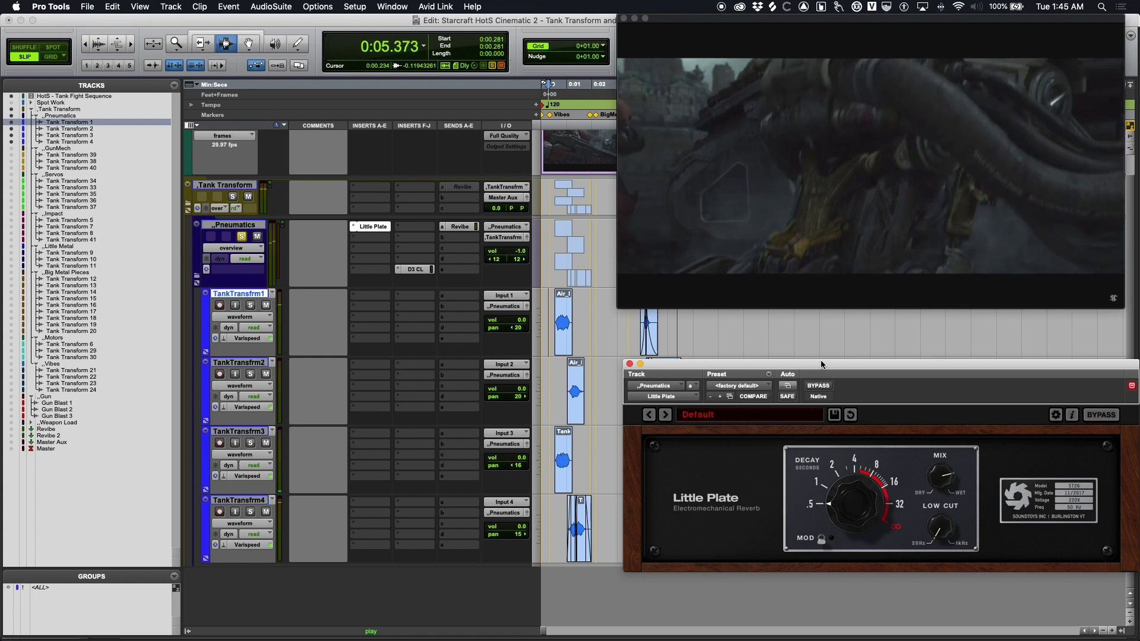
key(space)
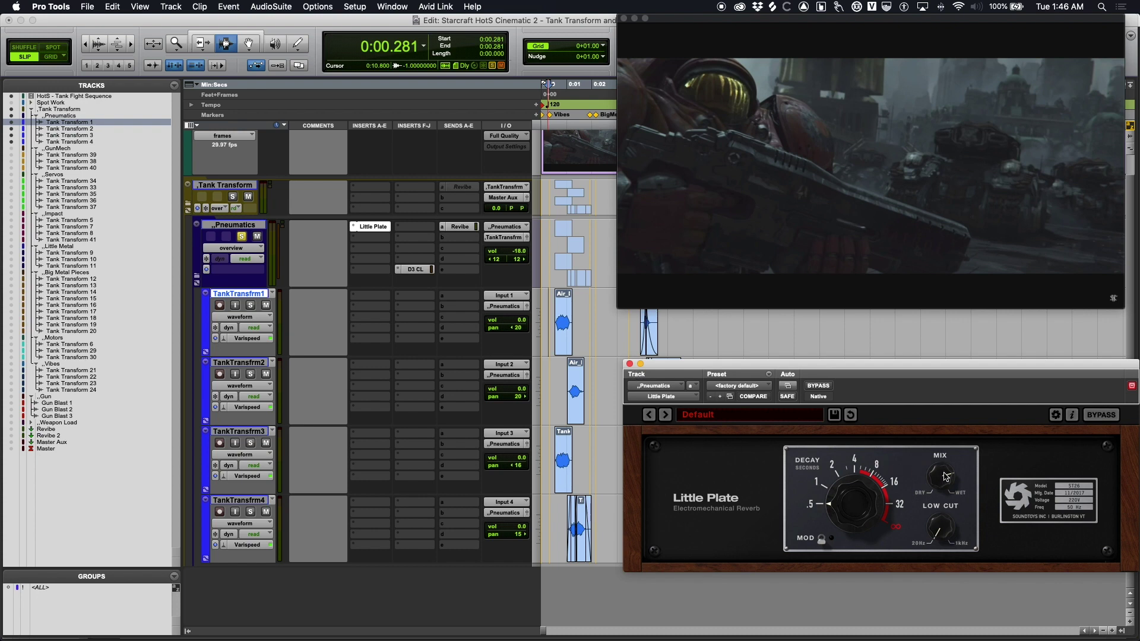
click(630, 364)
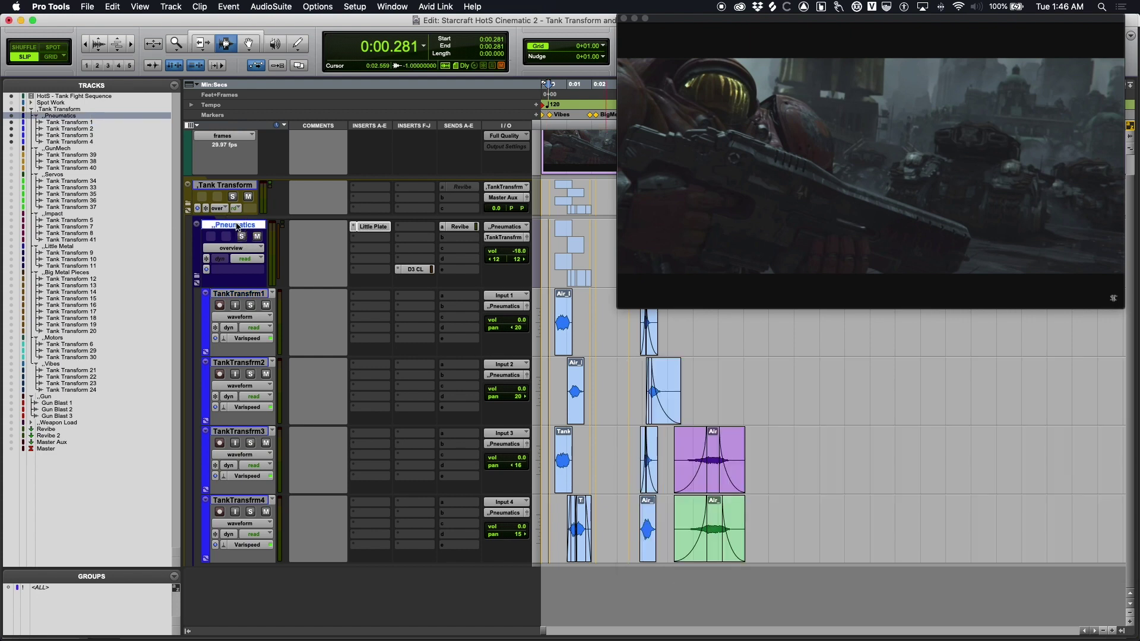
Step: Hide the Pneumatics folder and its tracks, and show the GunMech folder with Tank Transform 39, 38 and 40
click(237, 226)
right_click(238, 225)
click(265, 231)
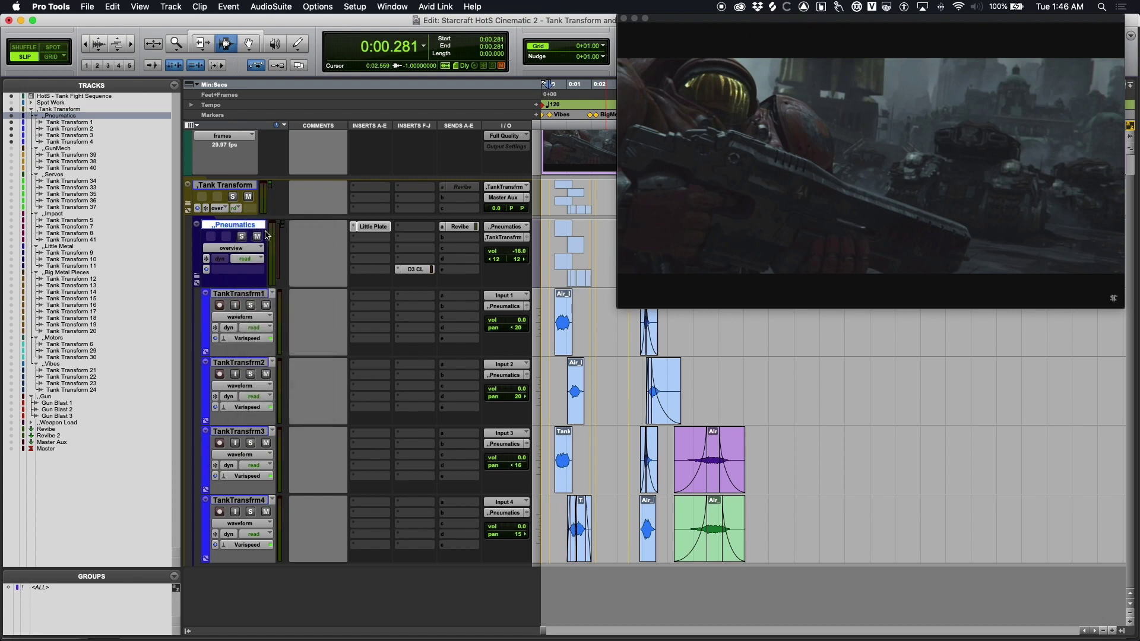
click(12, 149)
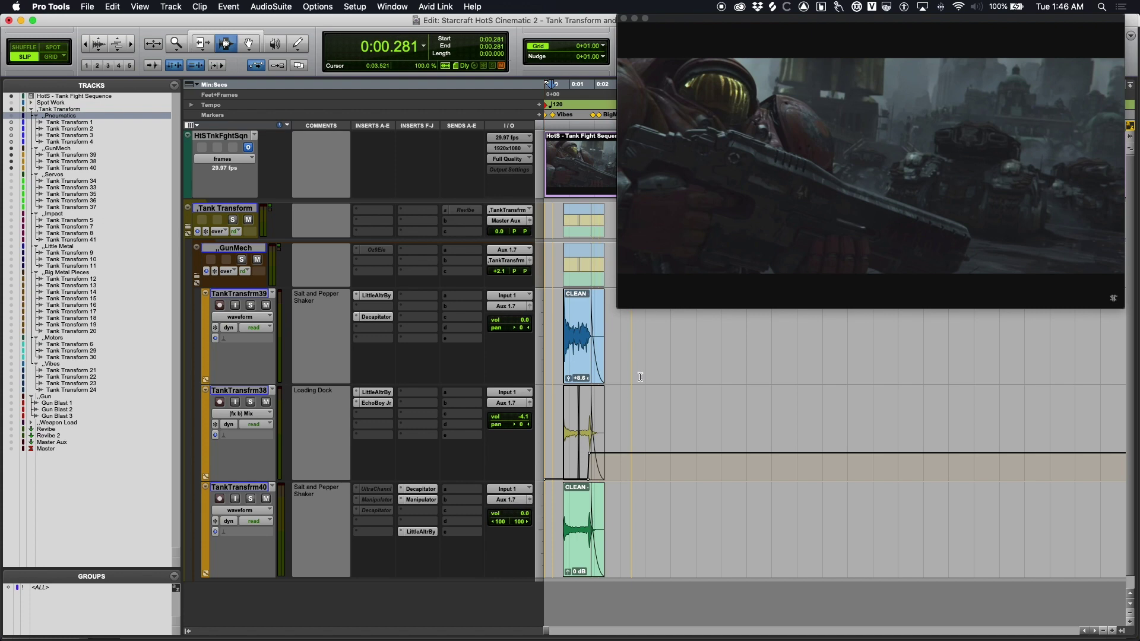
Step: Solo the GunMech folder and play its layers twice from the start of the clips against the cinematic
click(616, 356)
click(241, 260)
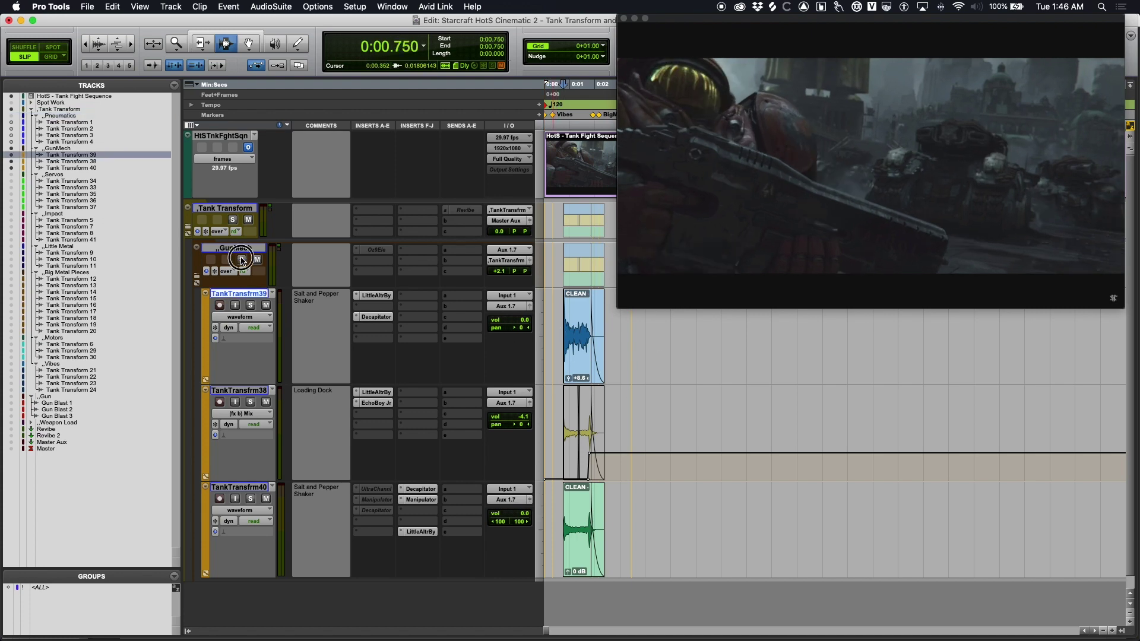
key(super+bracketright)
key(super+bracketright)
key(space)
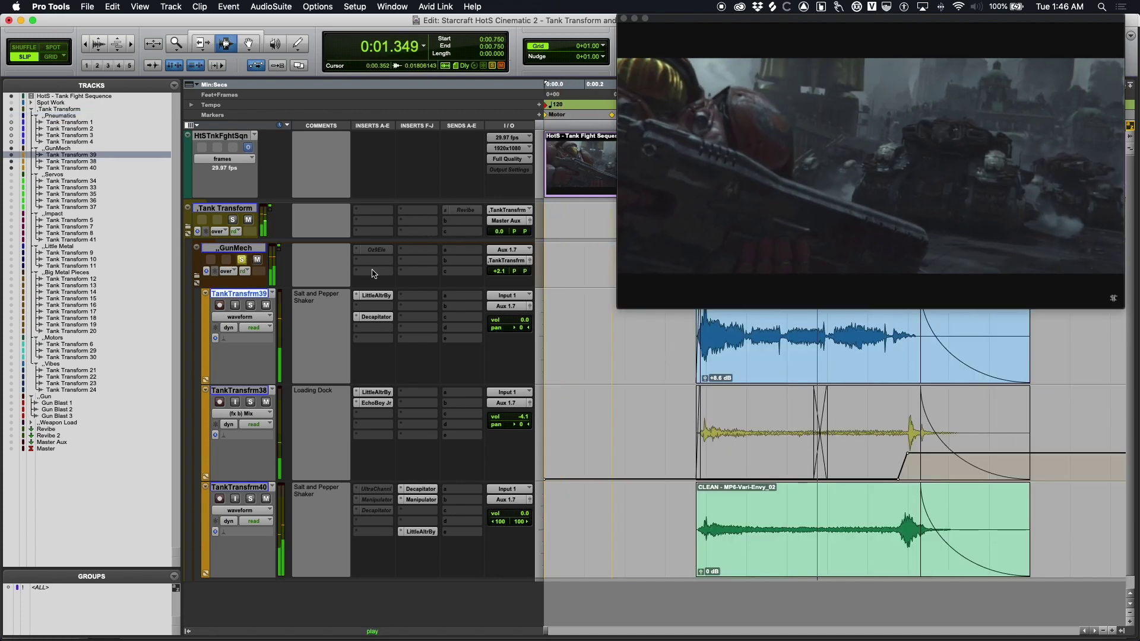
key(space)
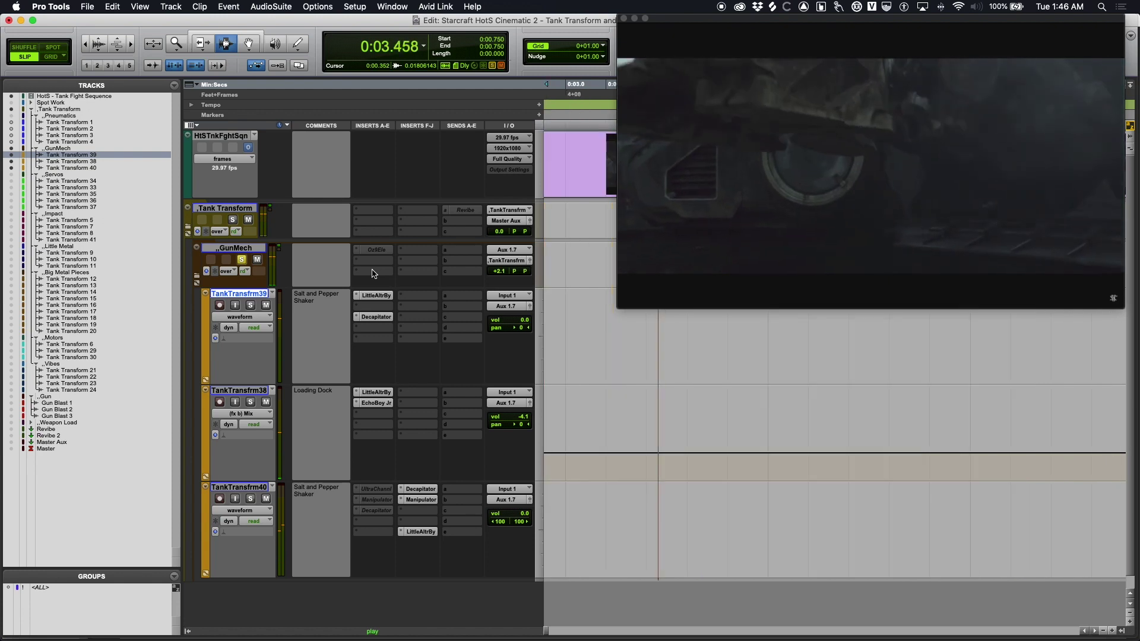
key(space)
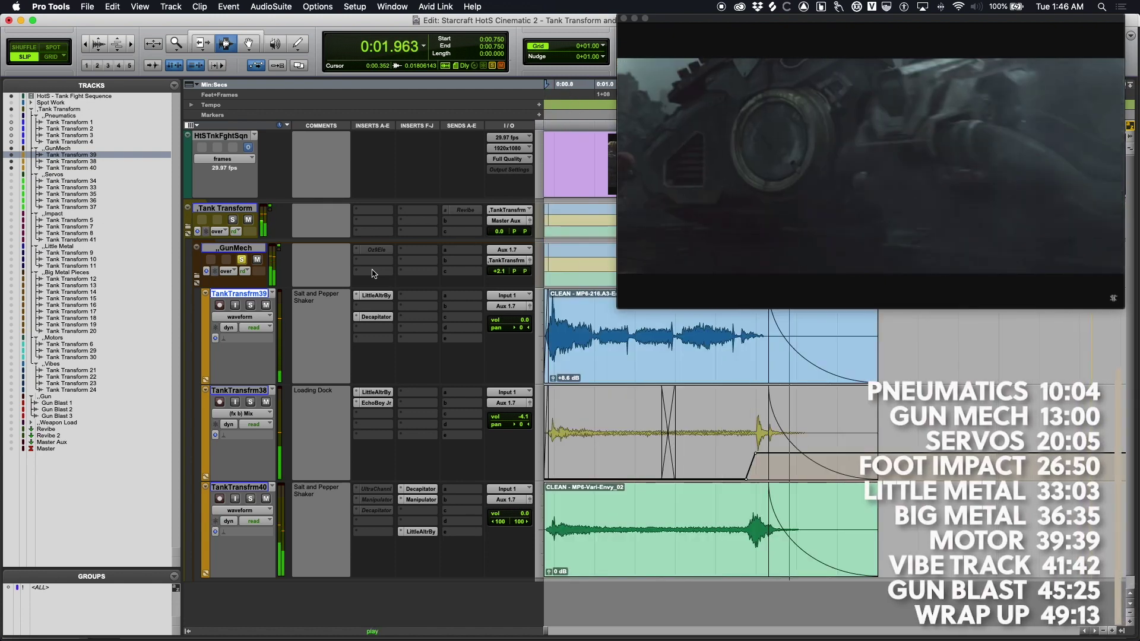
key(space)
Step: Solo Tank Transform 39 within the GunMech folder and play its clip
click(249, 305)
key(space)
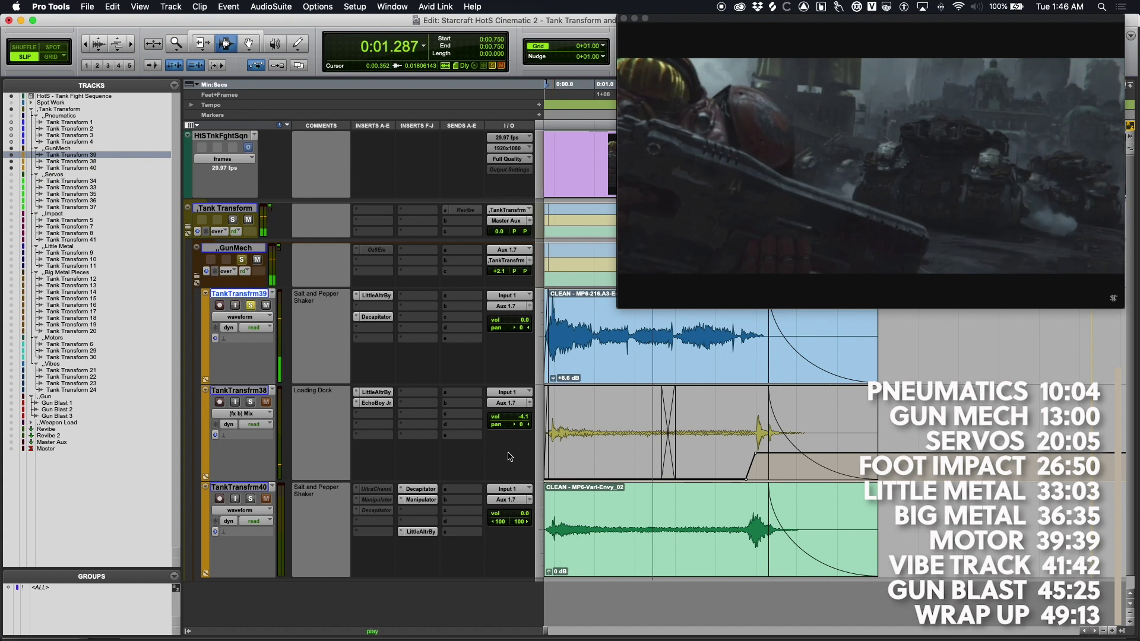
key(space)
key(space)
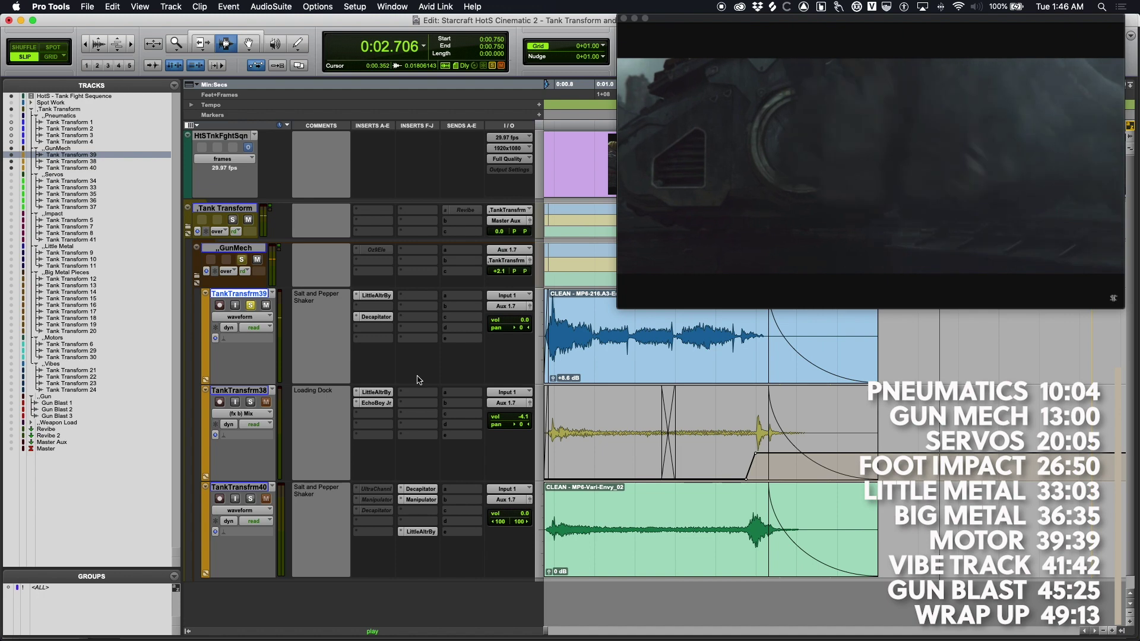
key(space)
Step: Select the CLEAN - MP6 clip on Tank Transform 39 and examine its waveform up close
double_click(602, 348)
key(Right)
key(t)
key(t)
key(t)
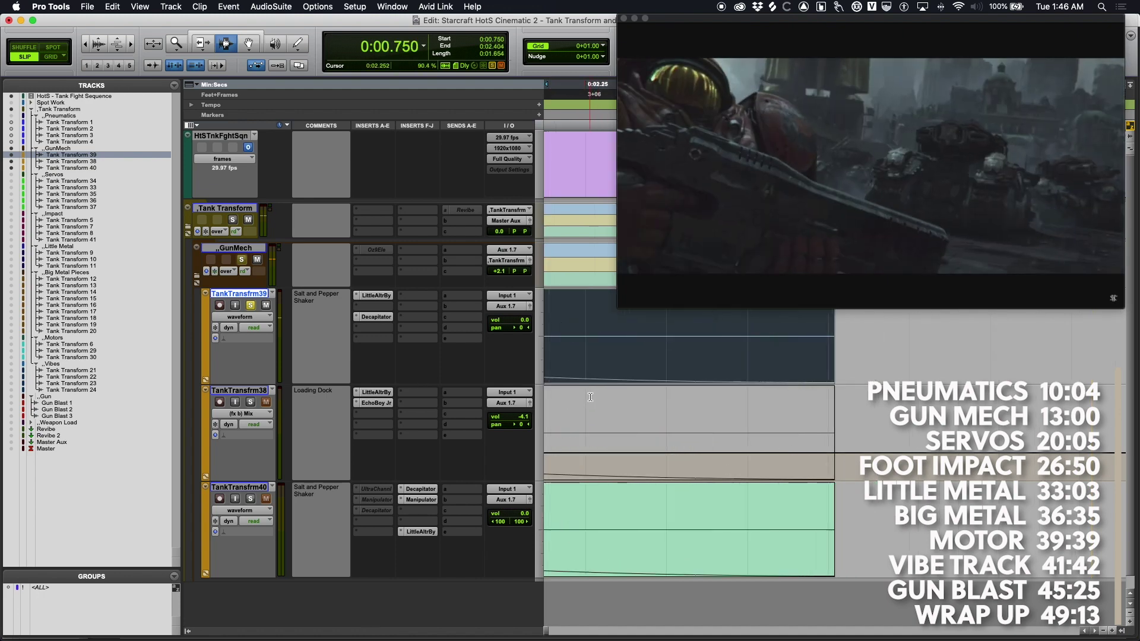
scroll(598, 393, left, 5)
scroll(598, 393, left, 10)
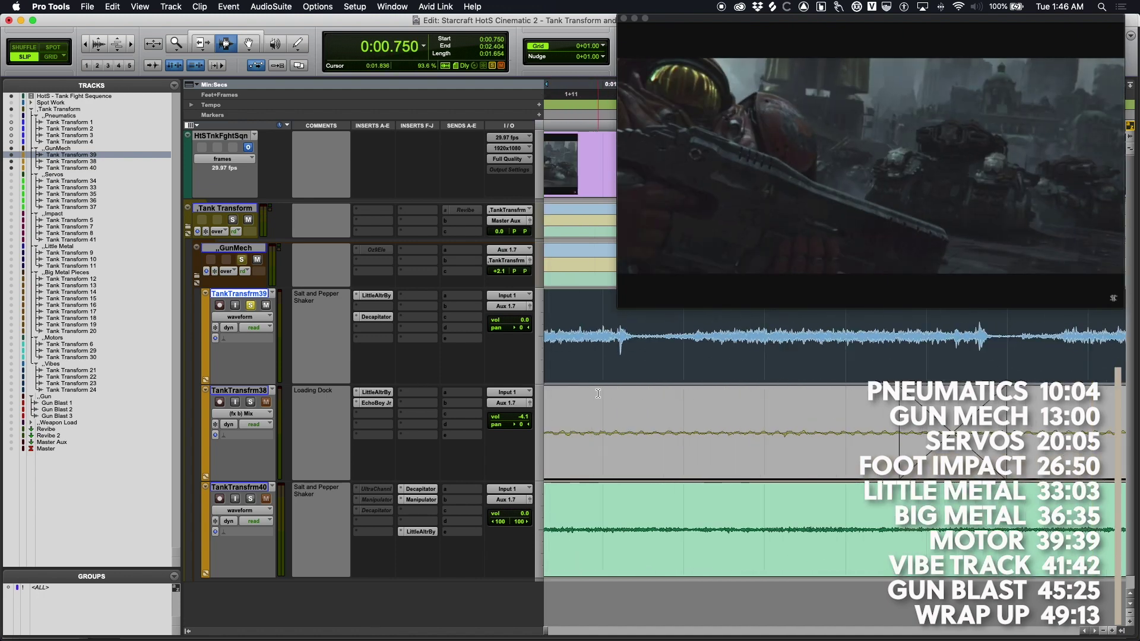
Step: Return to the view of the whole GunMech clips and replay Tank Transform 39 twice from the clip's start
key(r)
click(617, 331)
key(space)
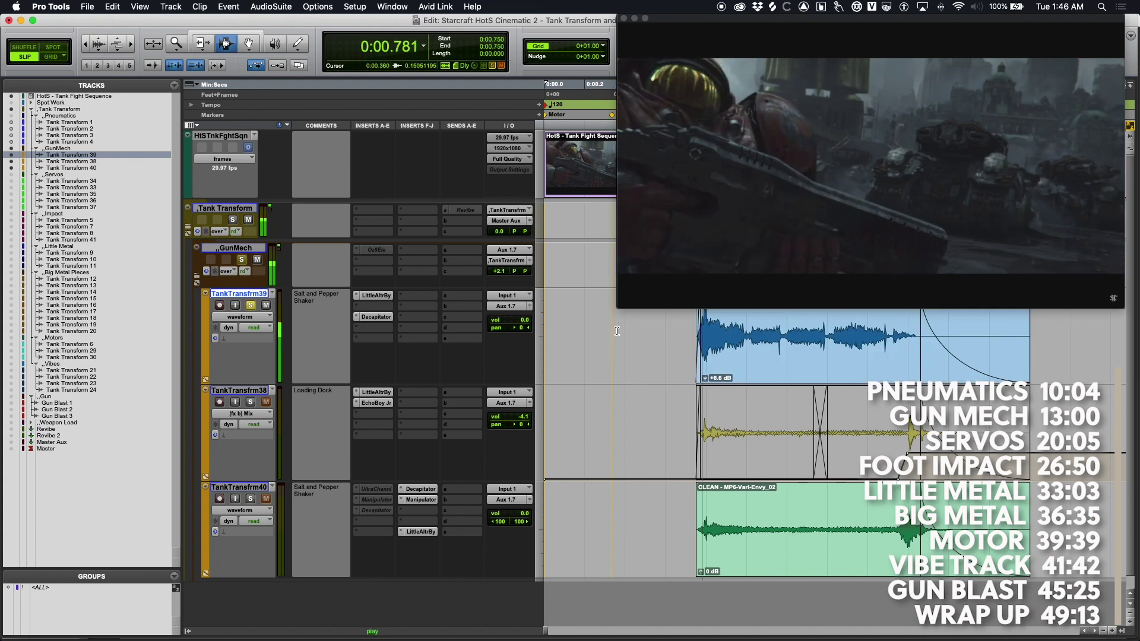
key(space)
key(space)
key(space)
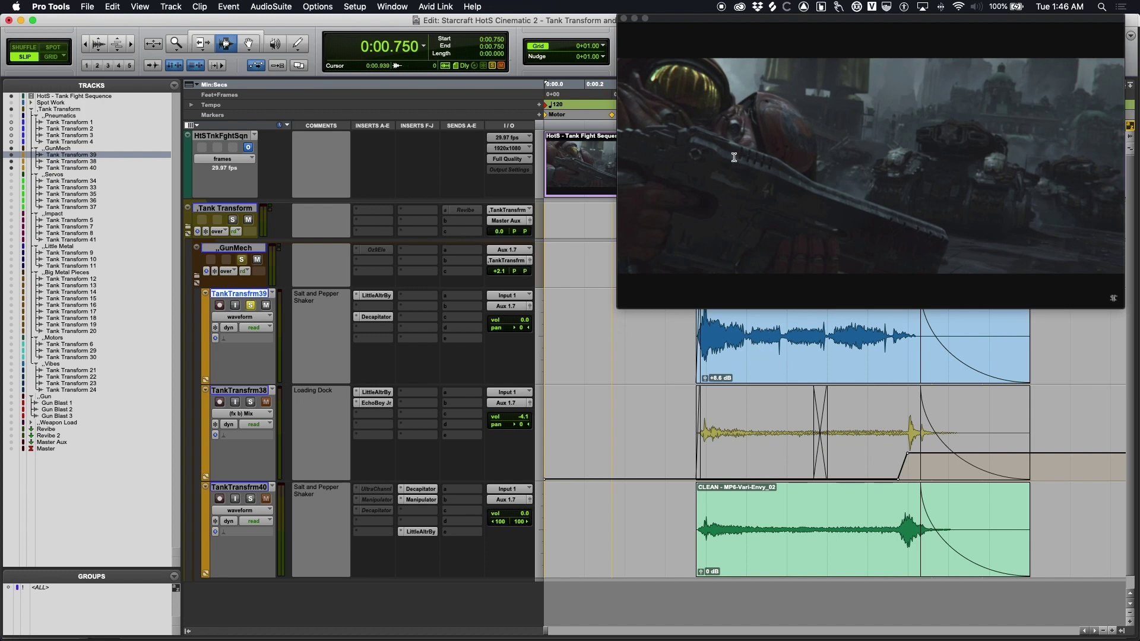
Step: Move the video window off the GunMech track headers, and replay Tank Transform 39 against the cinematic
drag(772, 26, 309, 26)
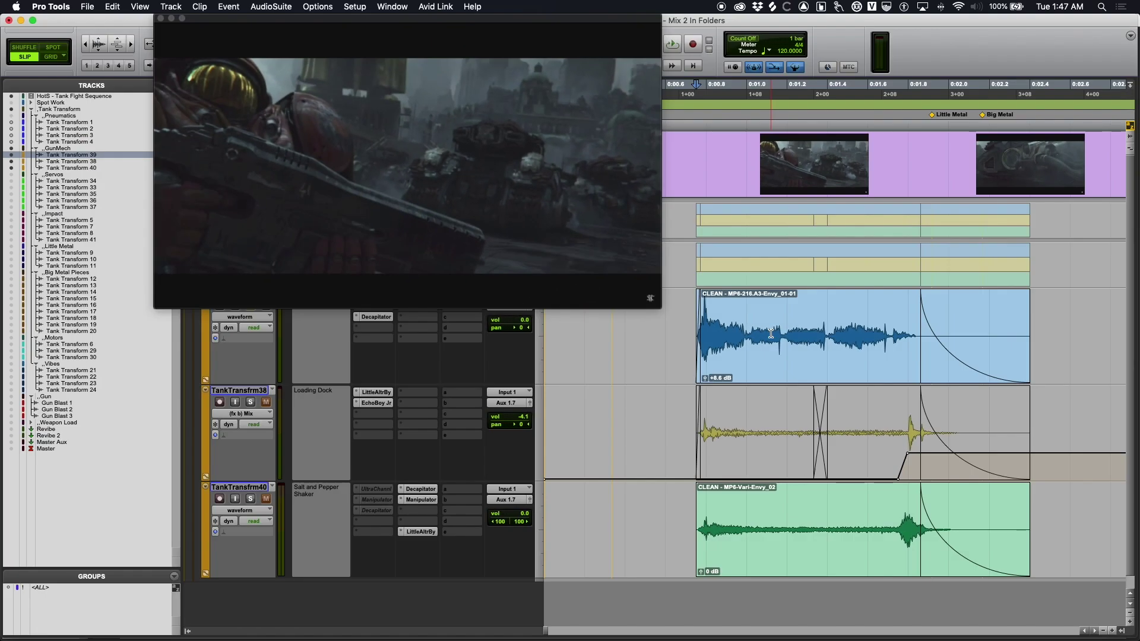
click(704, 358)
click(697, 364)
drag(462, 24, 690, 24)
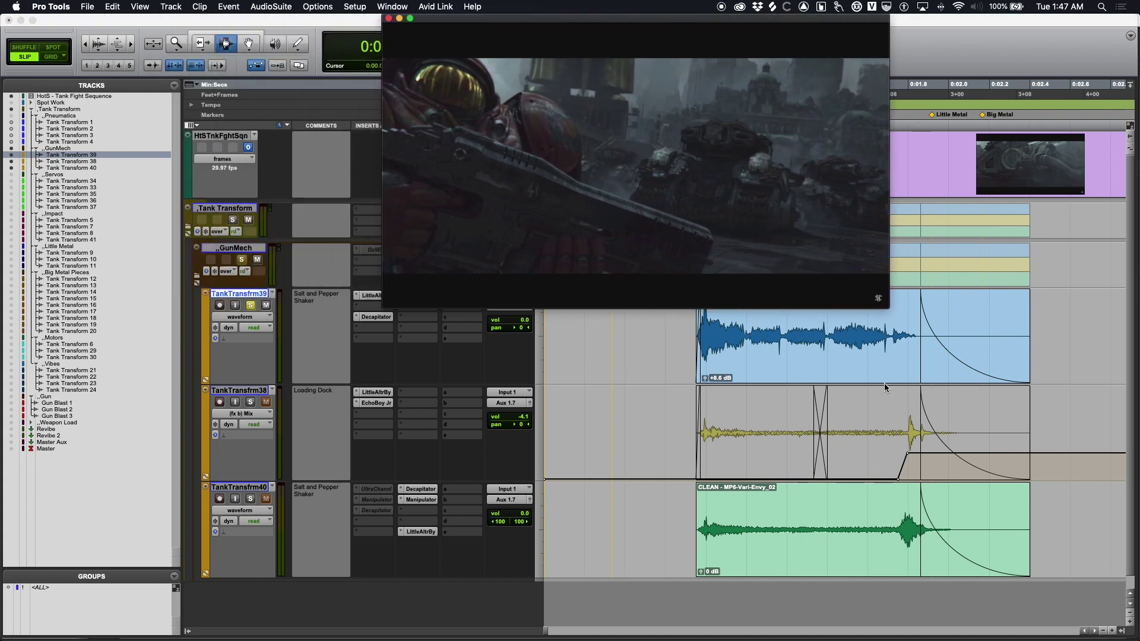
click(657, 343)
key(space)
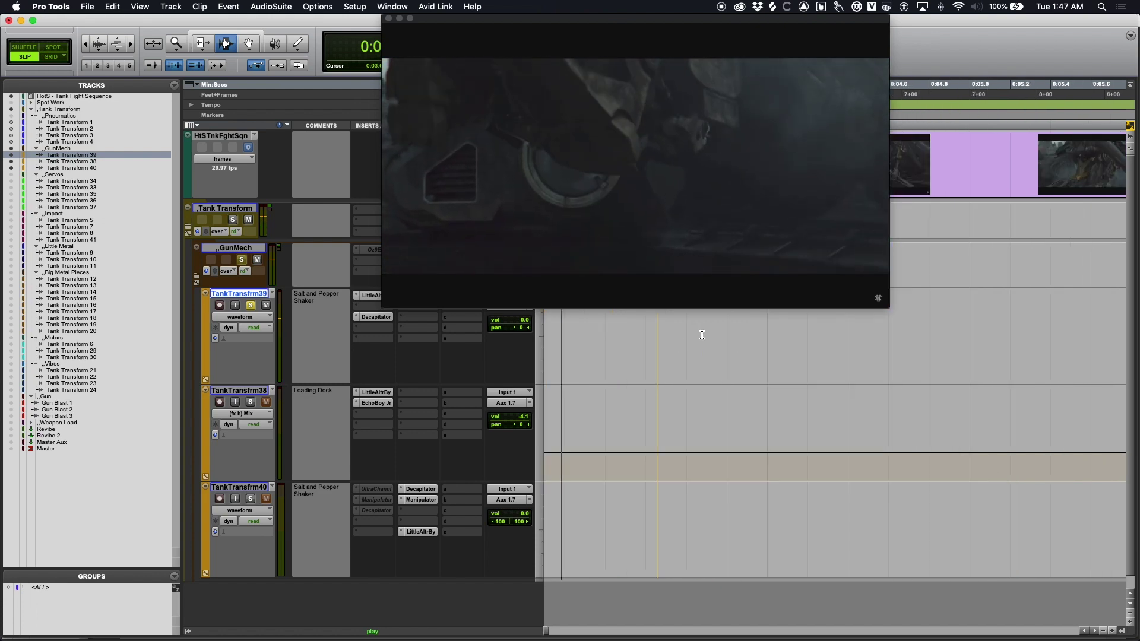
key(space)
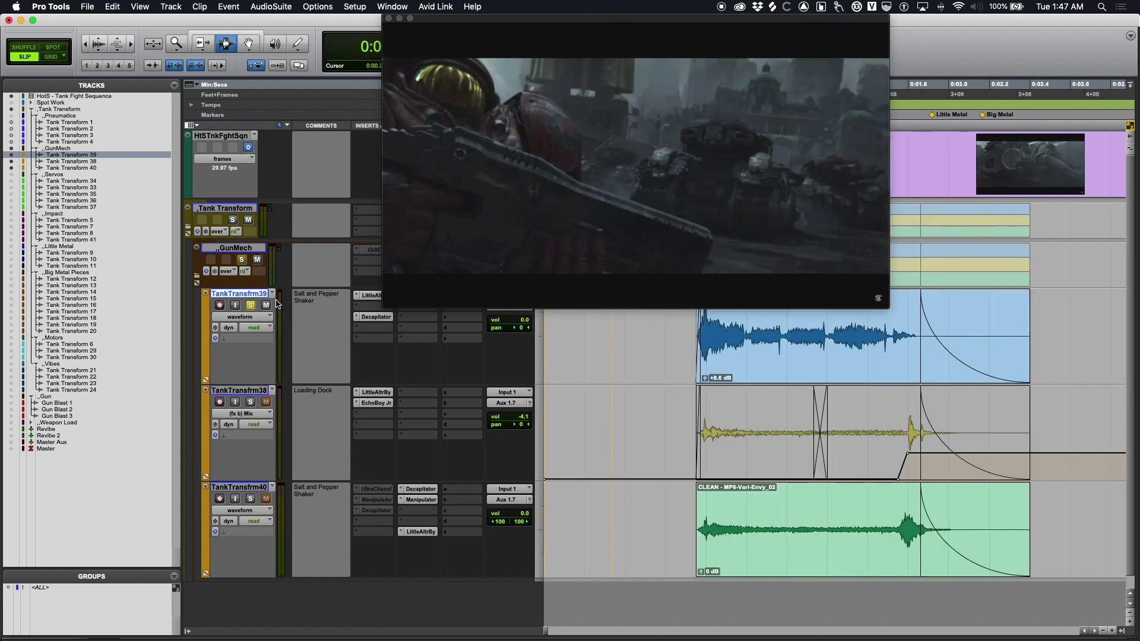
Step: Switch the solo from Tank Transform 39 to Tank Transform 38 and play the Loading Dock clip
click(251, 305)
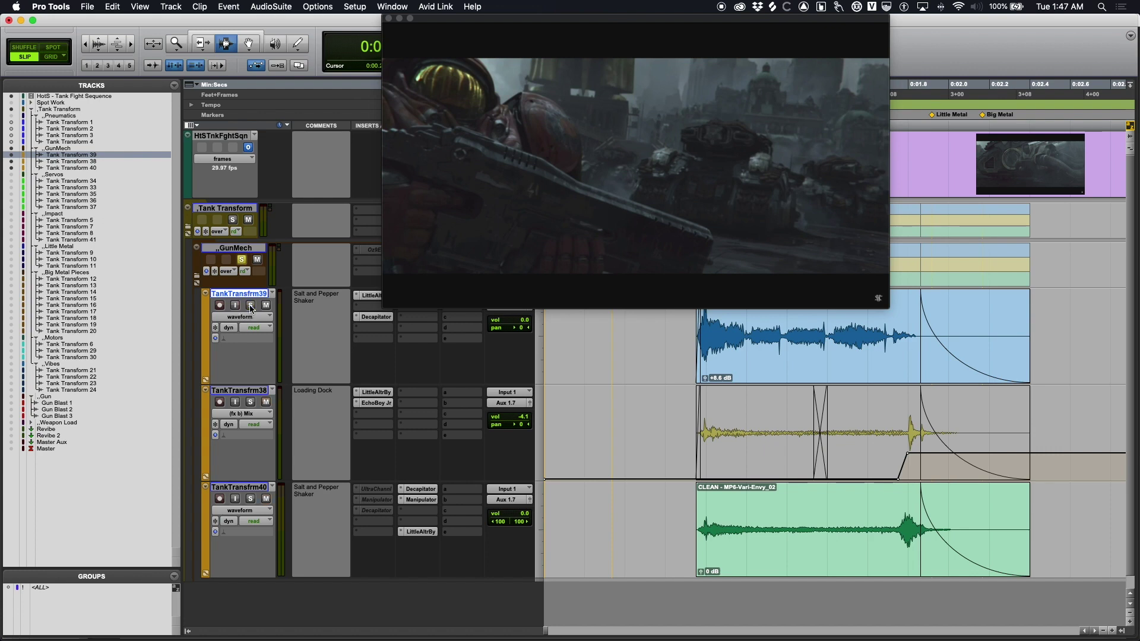
click(251, 403)
click(565, 434)
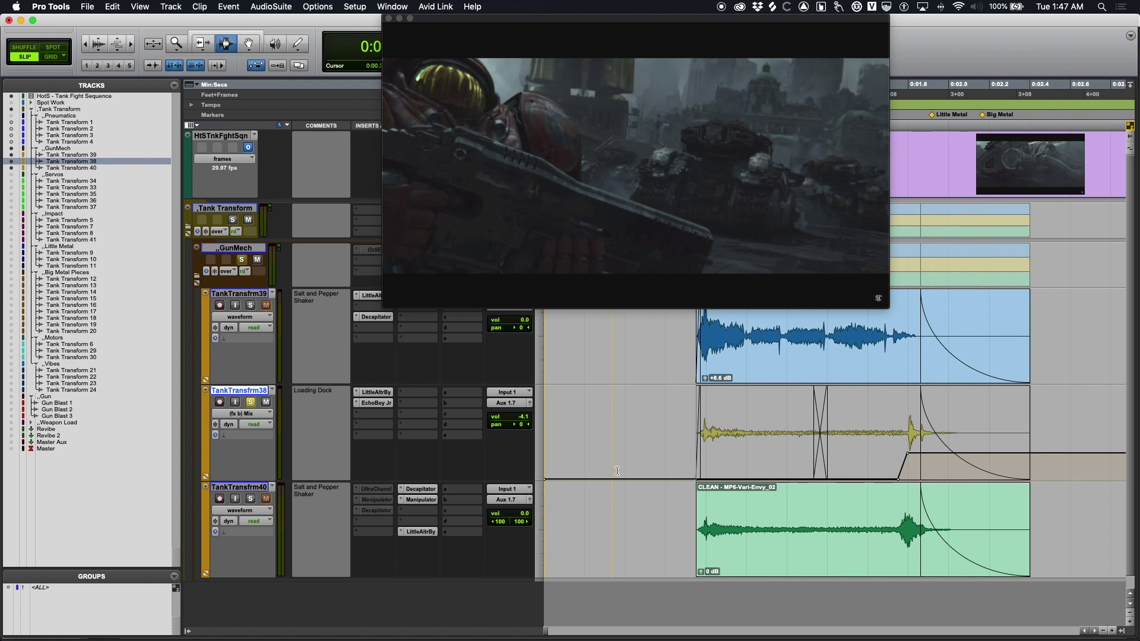
key(space)
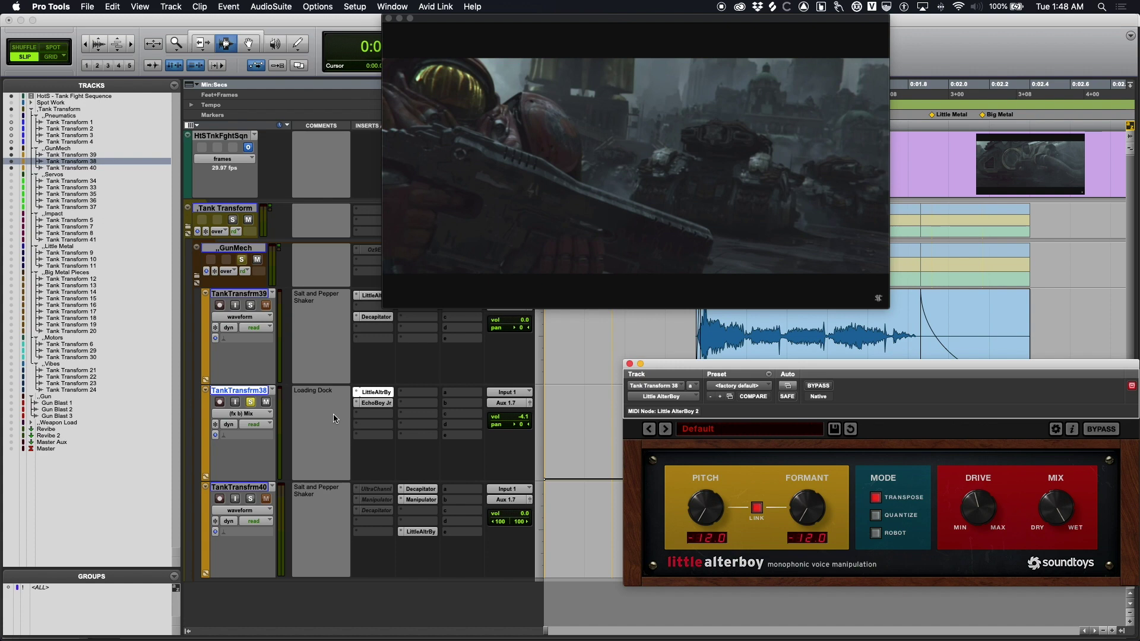
Step: Bypass Little AlterBoy and EchoBoy Jr on Tank Transform 38 and play the dry Loading Dock sound
key(shift+a)
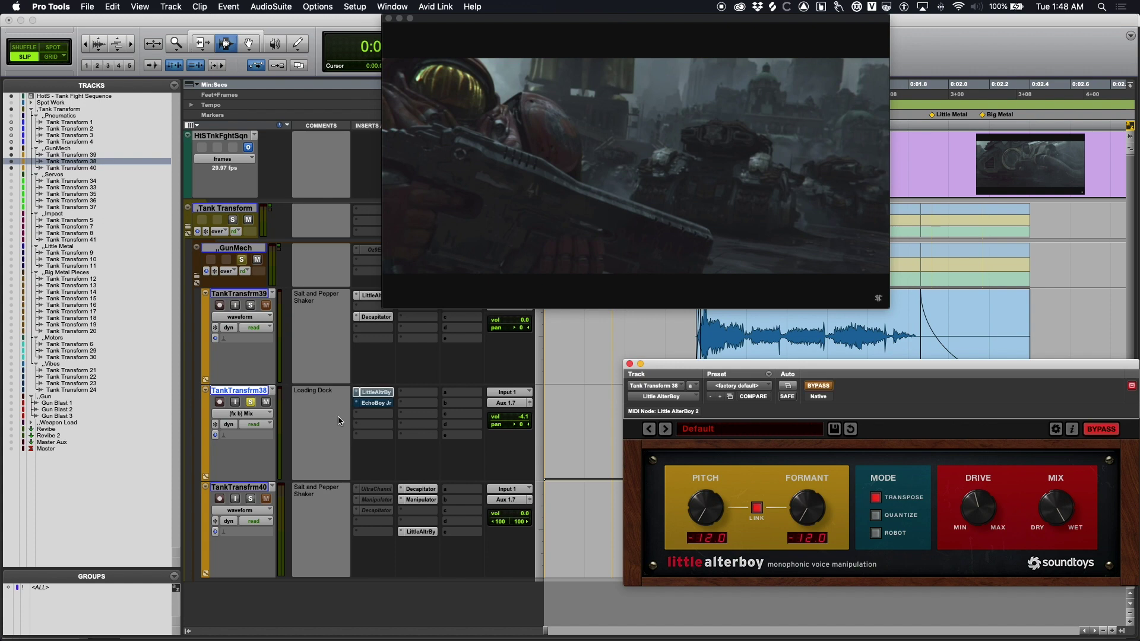
click(567, 410)
key(space)
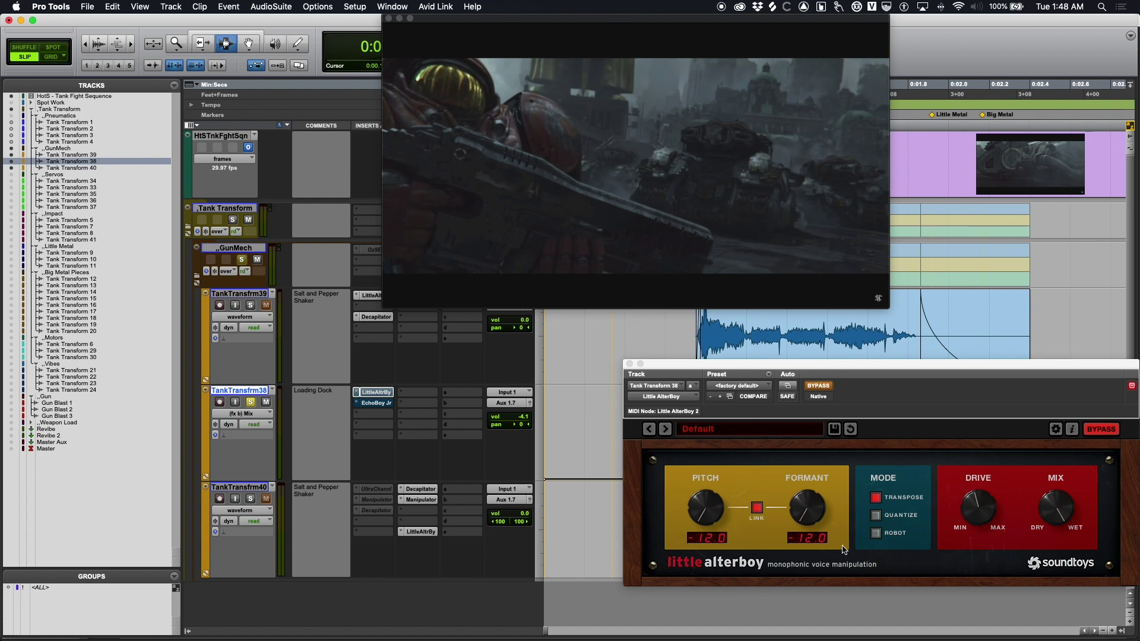
Step: Compare Tank Transform 38 with Little AlterBoy enabled and bypassed, and re-enable the plug-in
click(819, 386)
key(space)
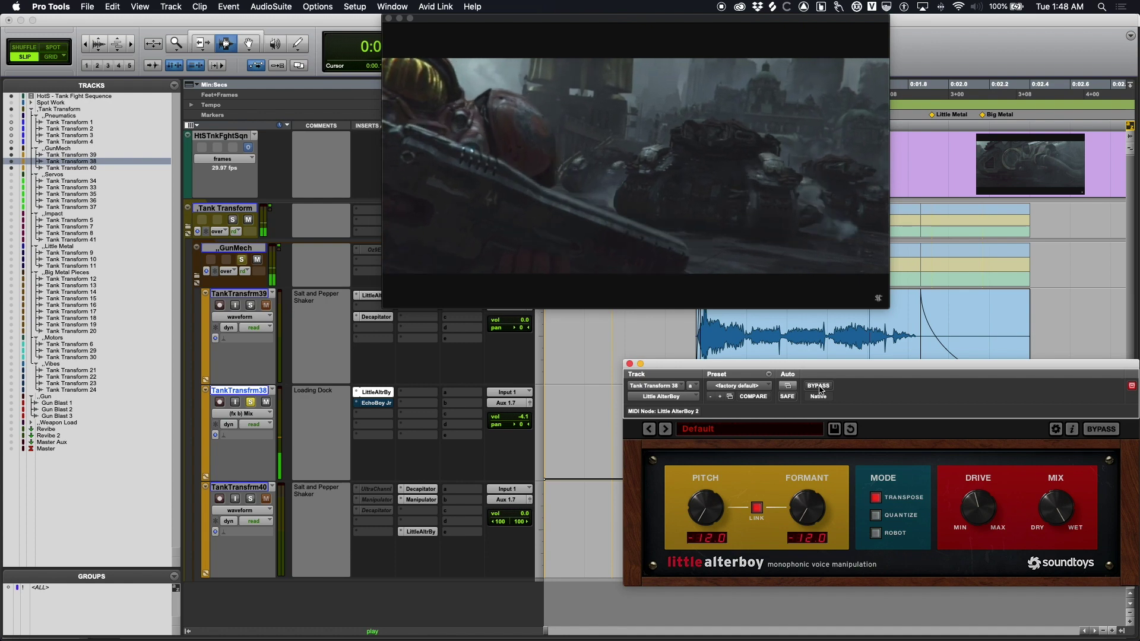
key(space)
click(818, 386)
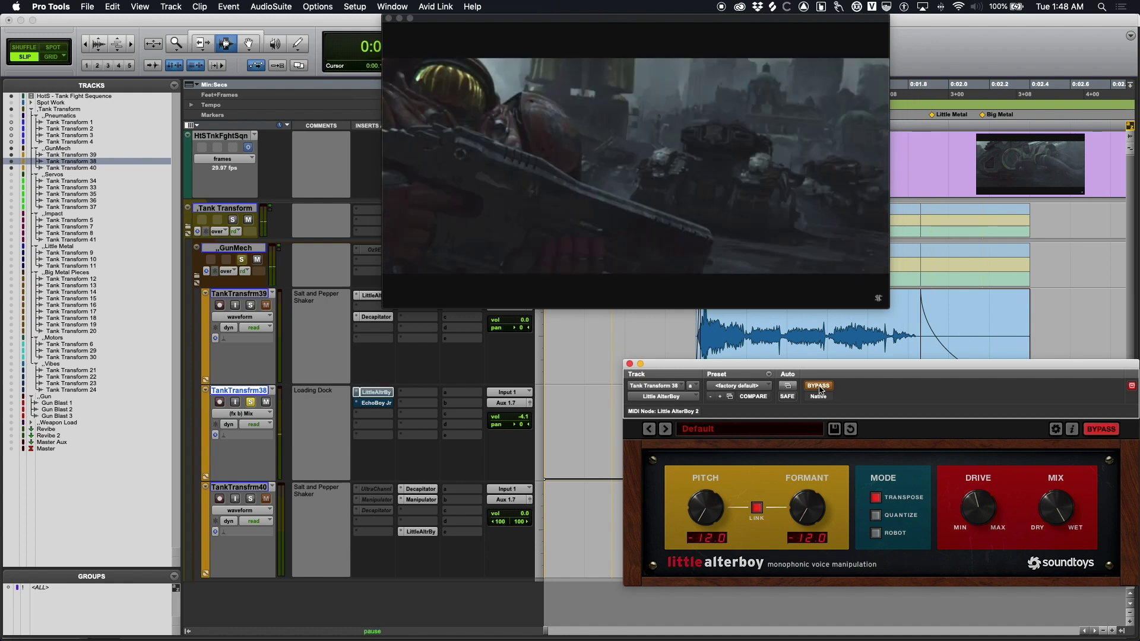
key(space)
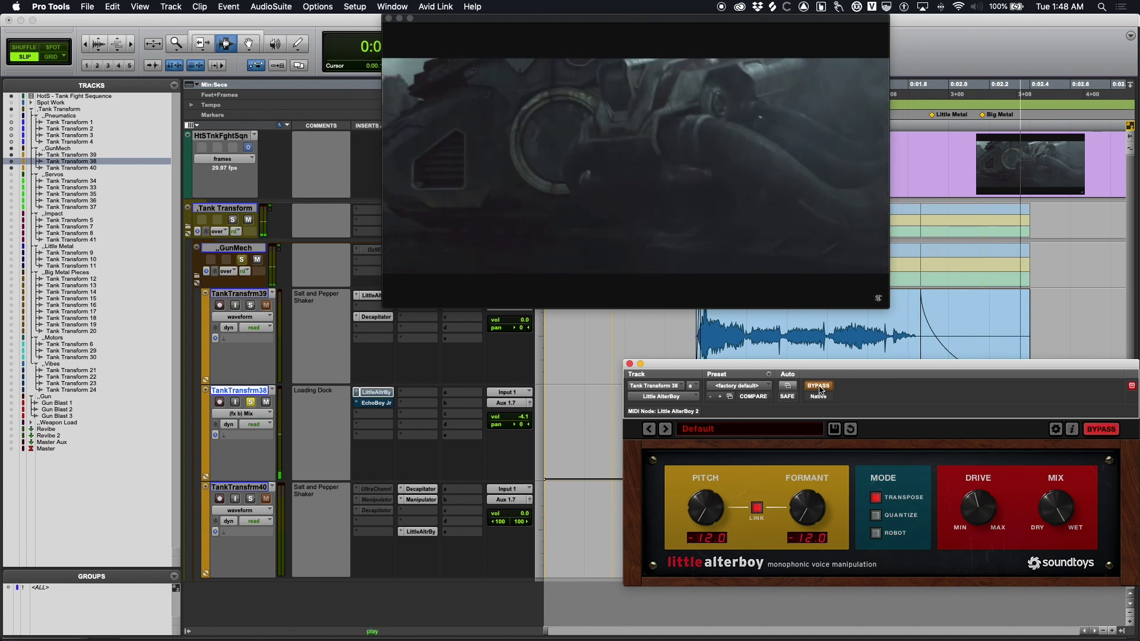
click(818, 386)
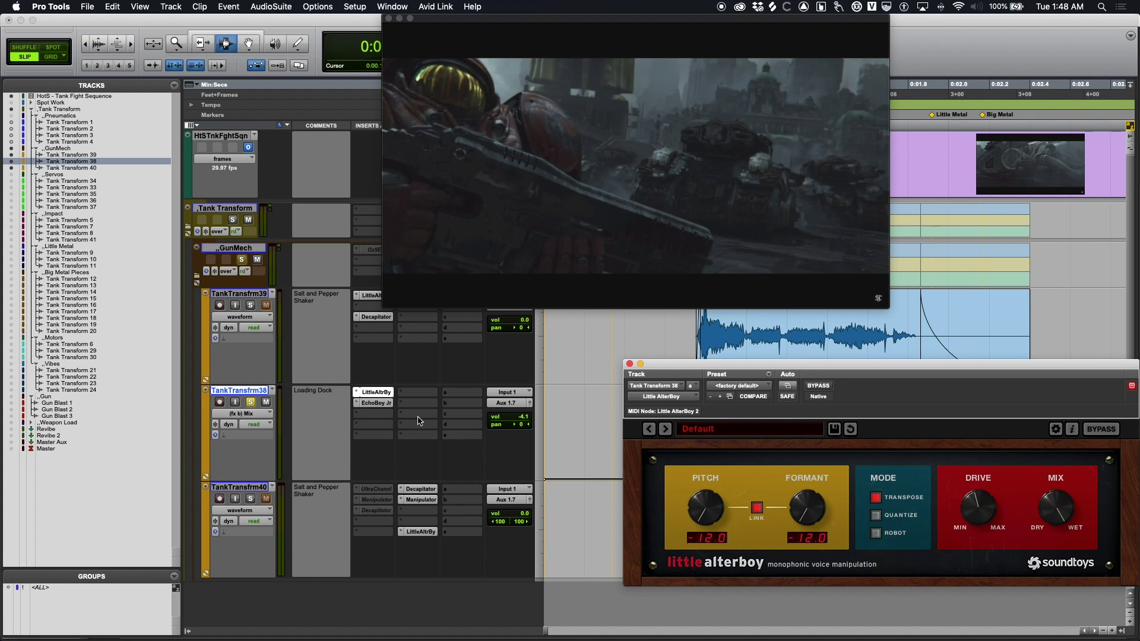
Step: Check the EchoBoy Jr automation options on Tank Transform 38, keep the Mix parameter displayed, and close Little AlterBoy
click(368, 409)
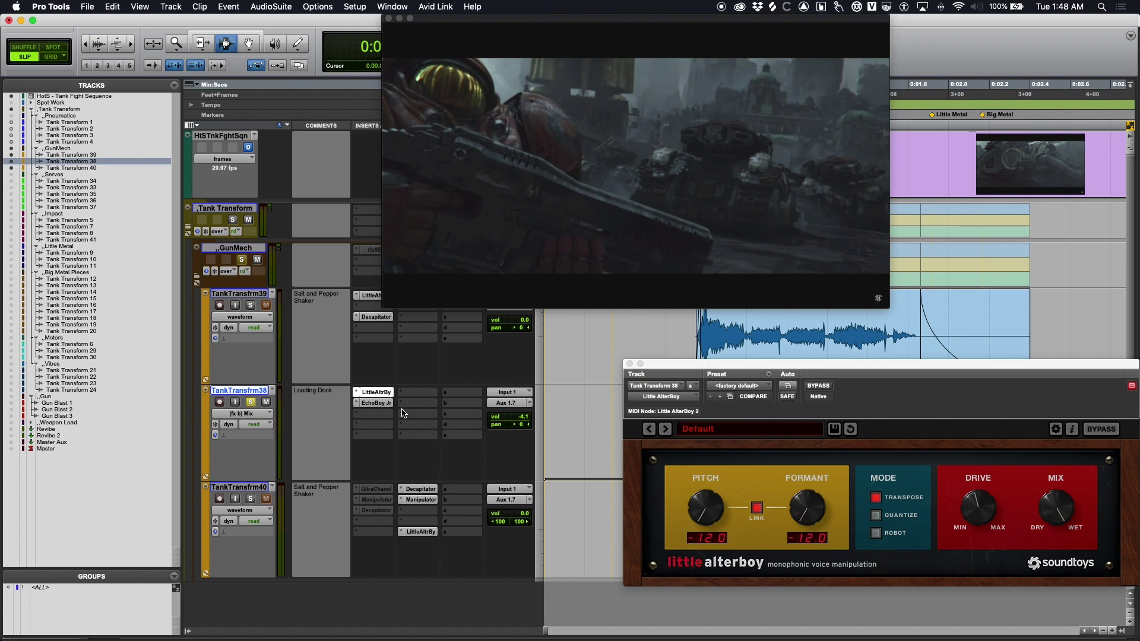
click(275, 414)
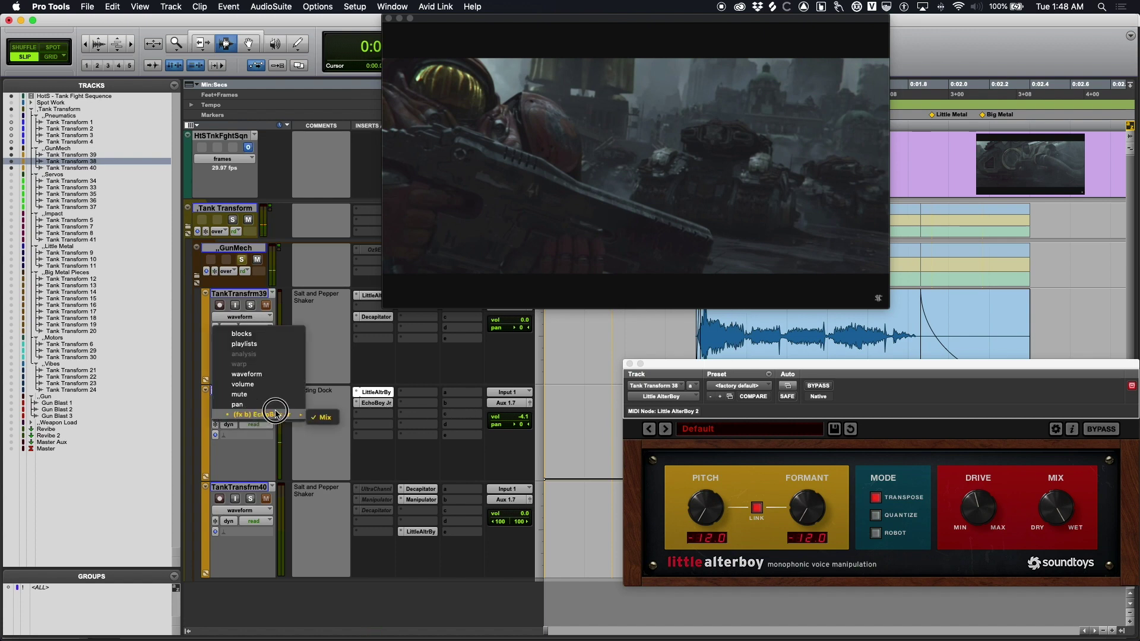
click(326, 419)
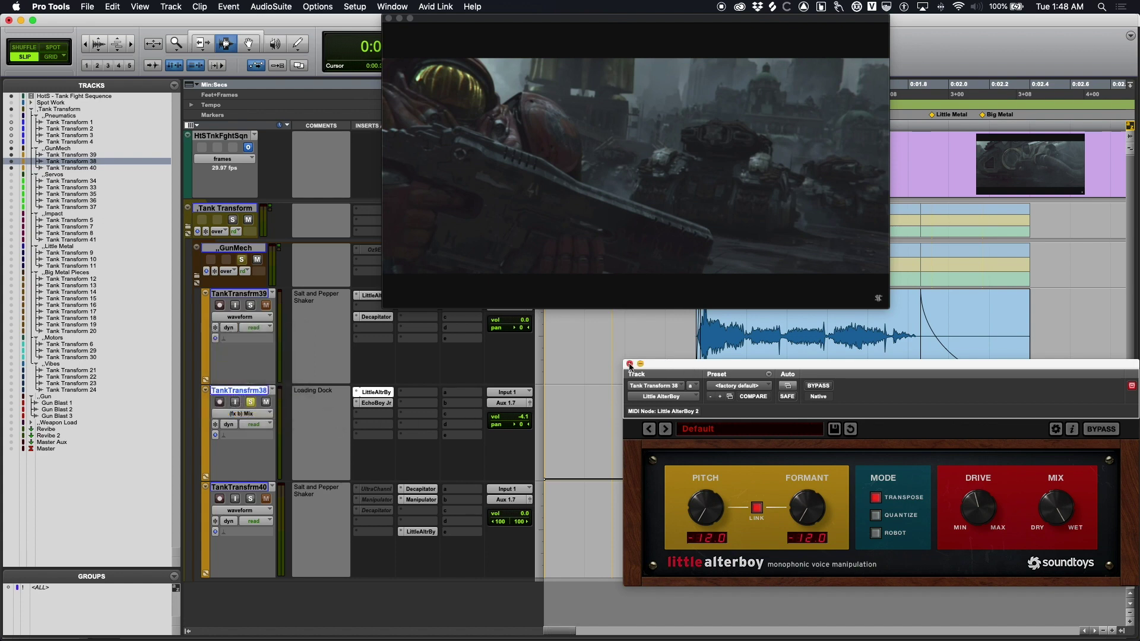
click(630, 365)
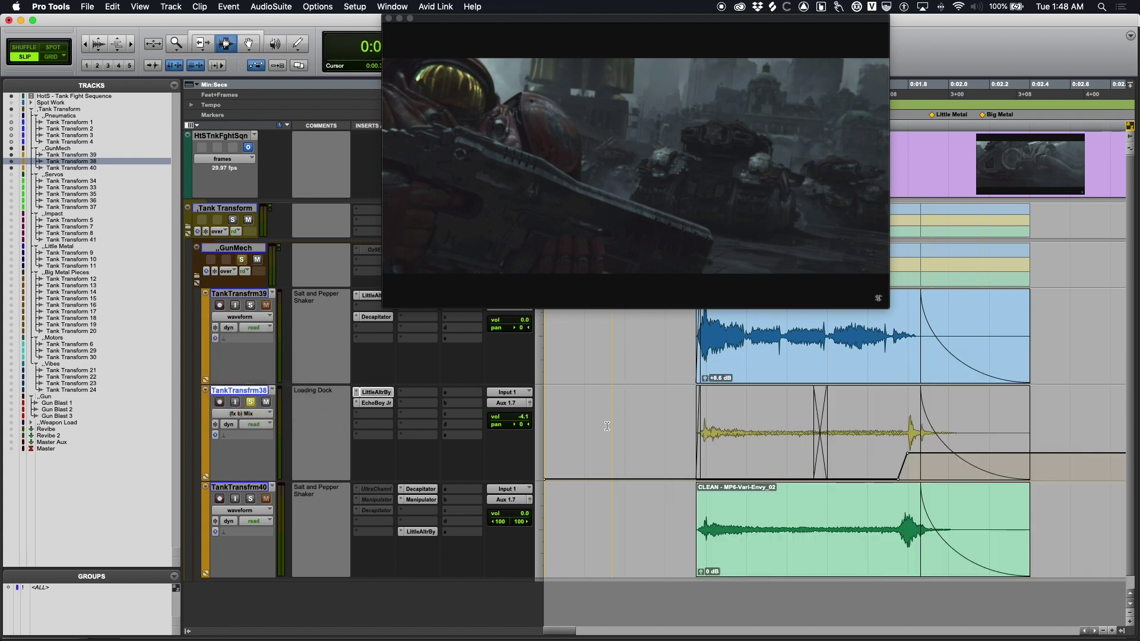
Step: Play Tank Transform 38 repeatedly to hear the EchoBoy Jr Mix automation, and take the track out of solo
key(space)
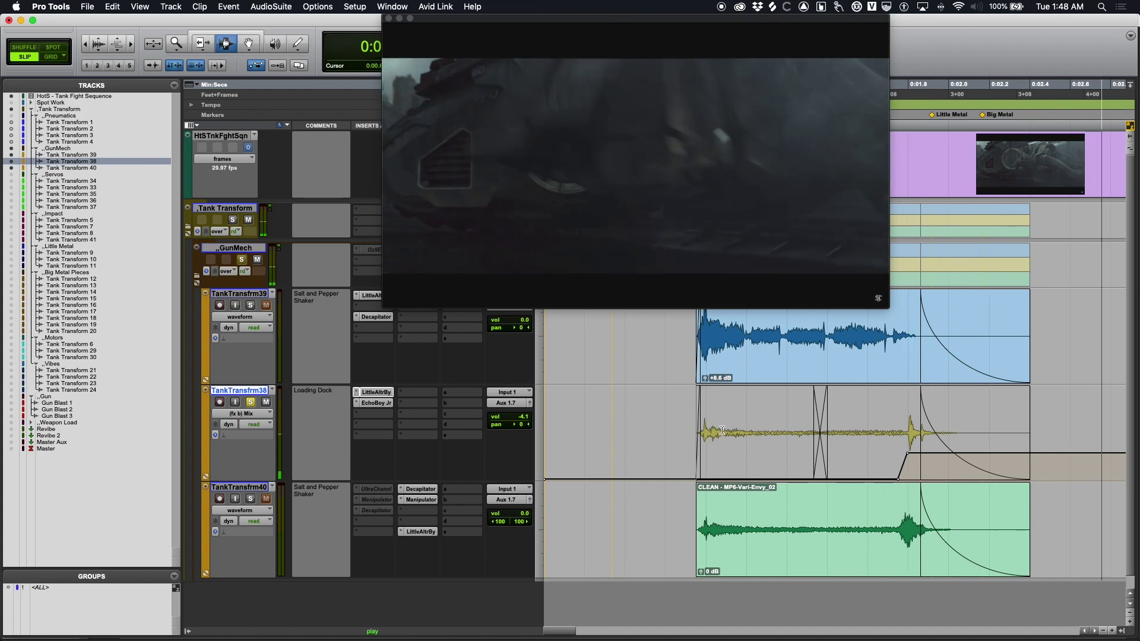
key(space)
key(space)
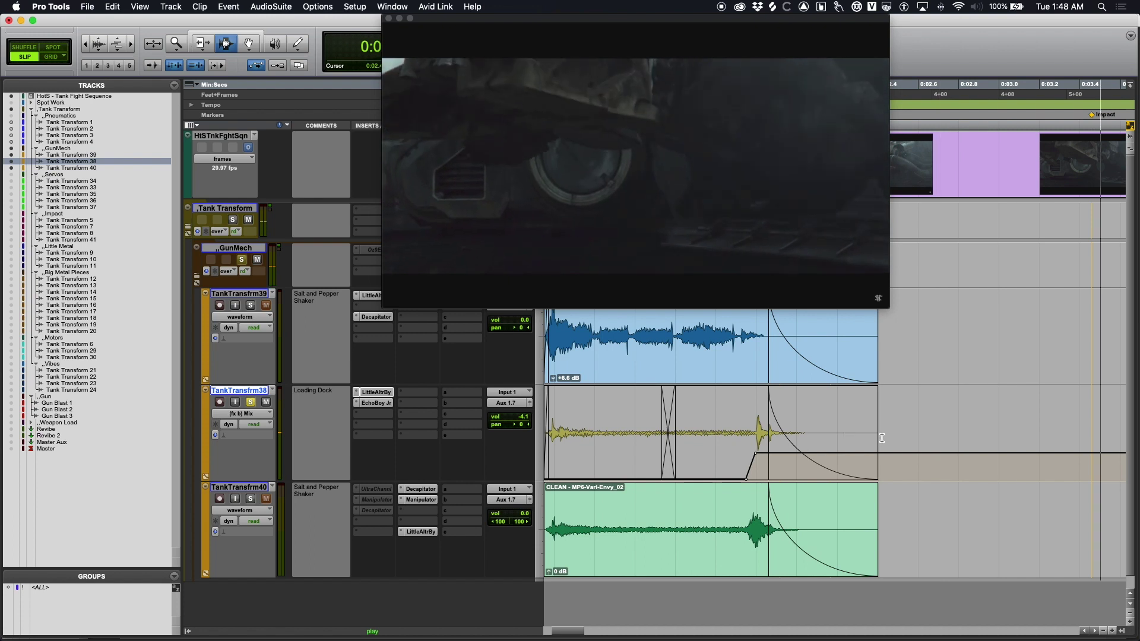
key(space)
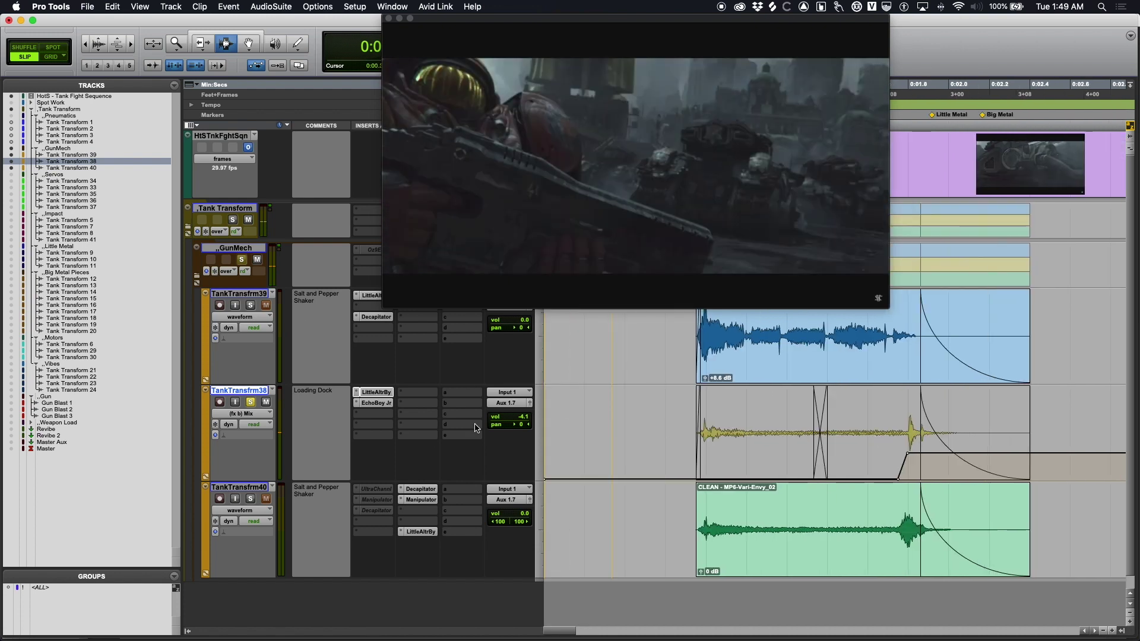
key(space)
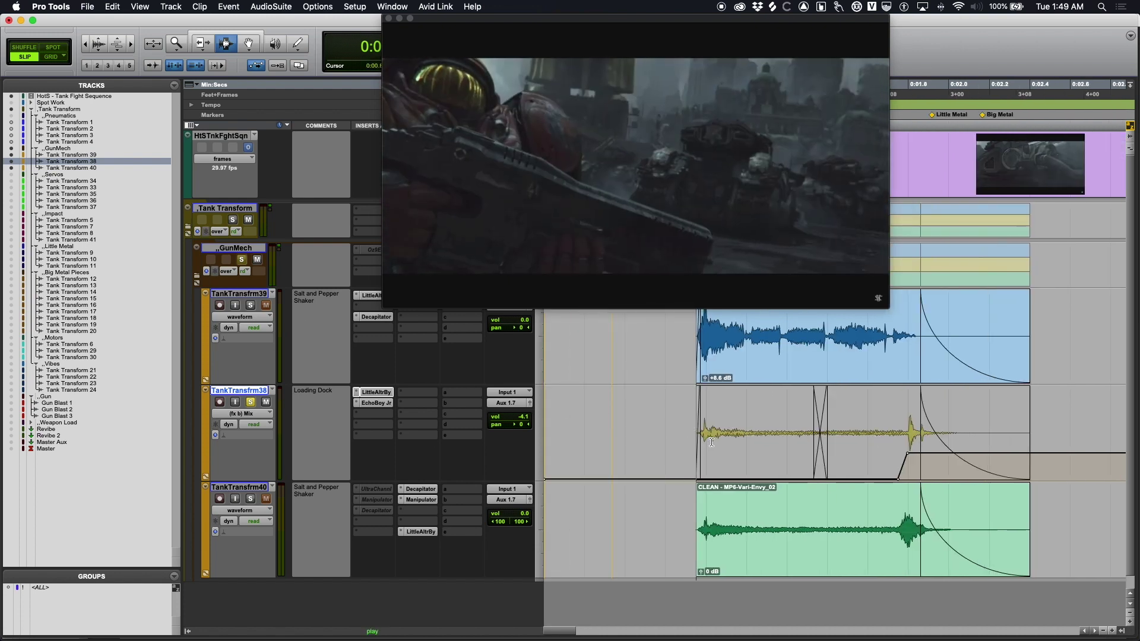
key(space)
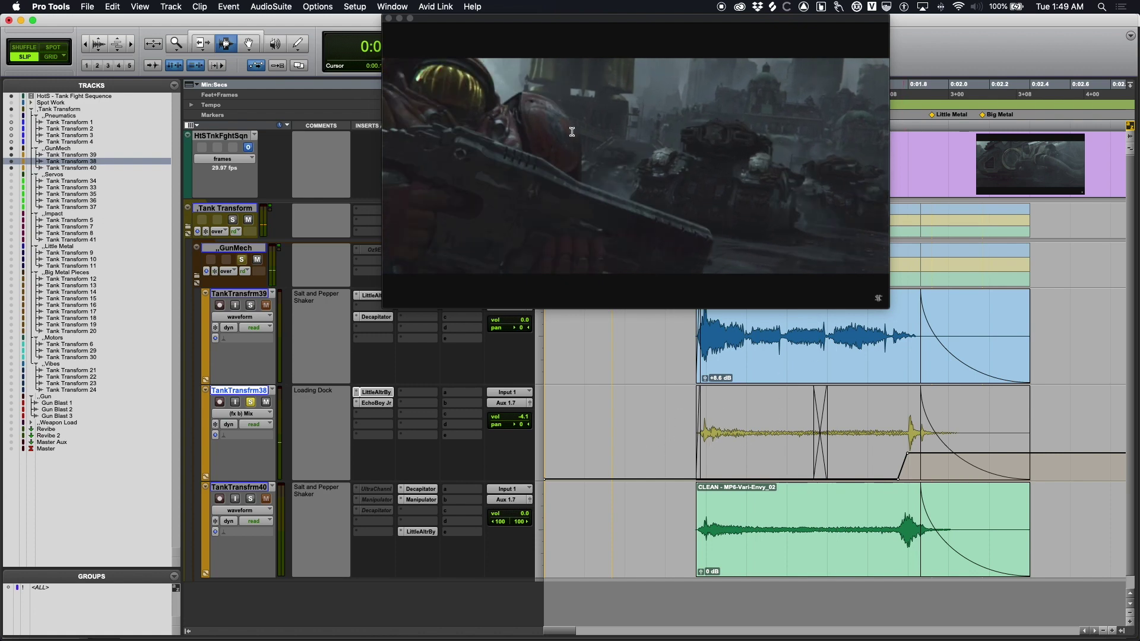
click(250, 402)
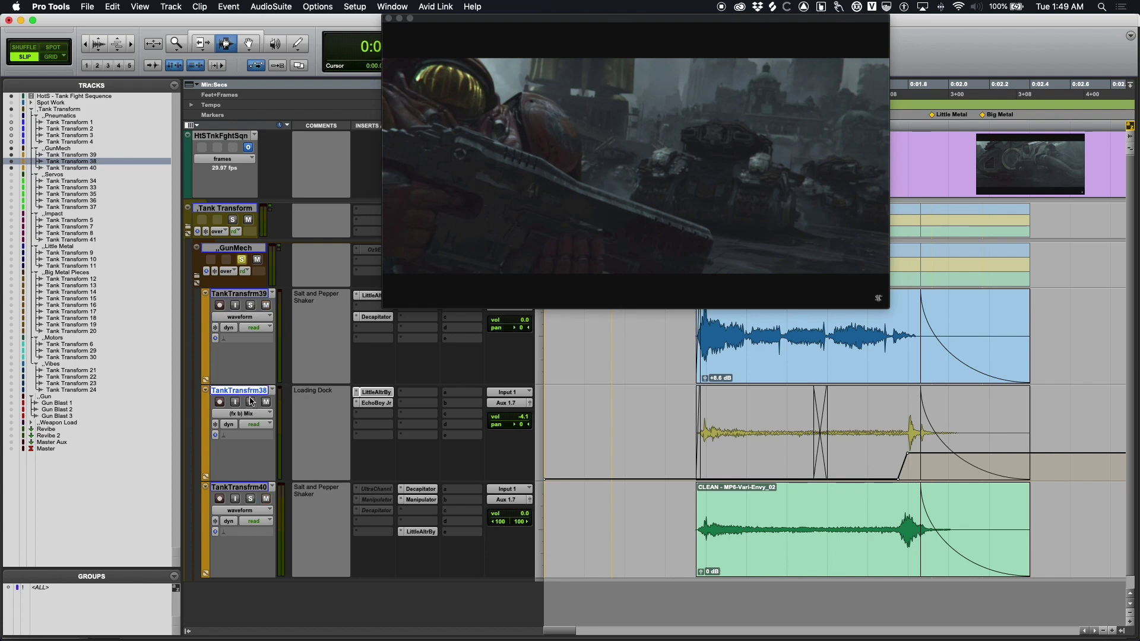
Step: Solo Tank Transform 40 and play it with its Decapitator, Manipulator and Little AlterBoy inserts active, and again with them bypassed
click(250, 499)
click(613, 549)
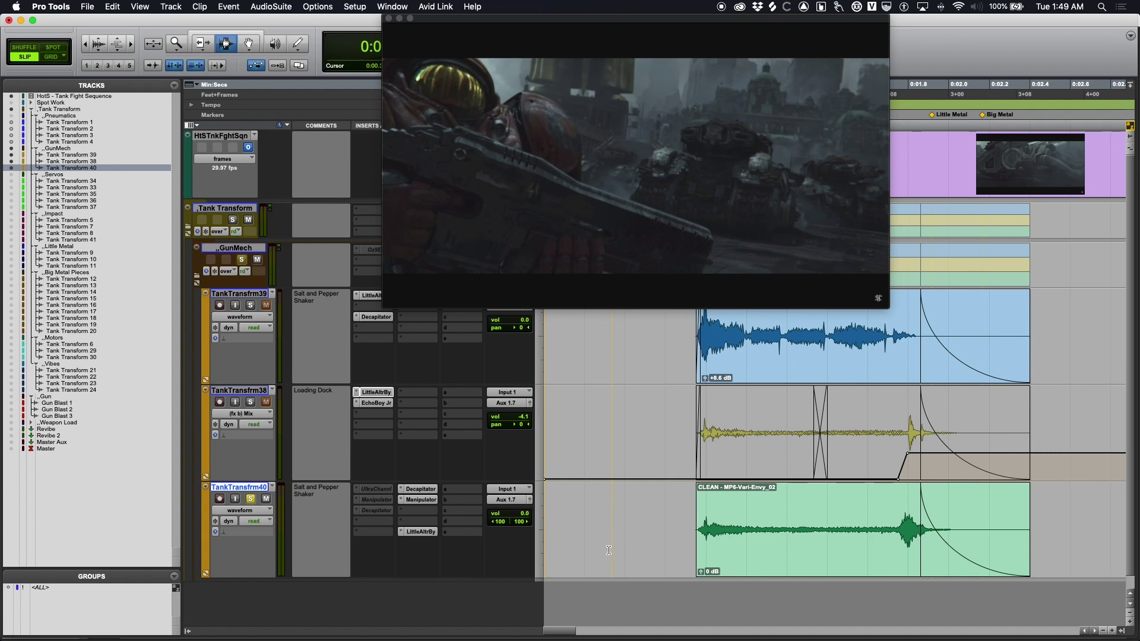
key(space)
alt+super+click(420, 504)
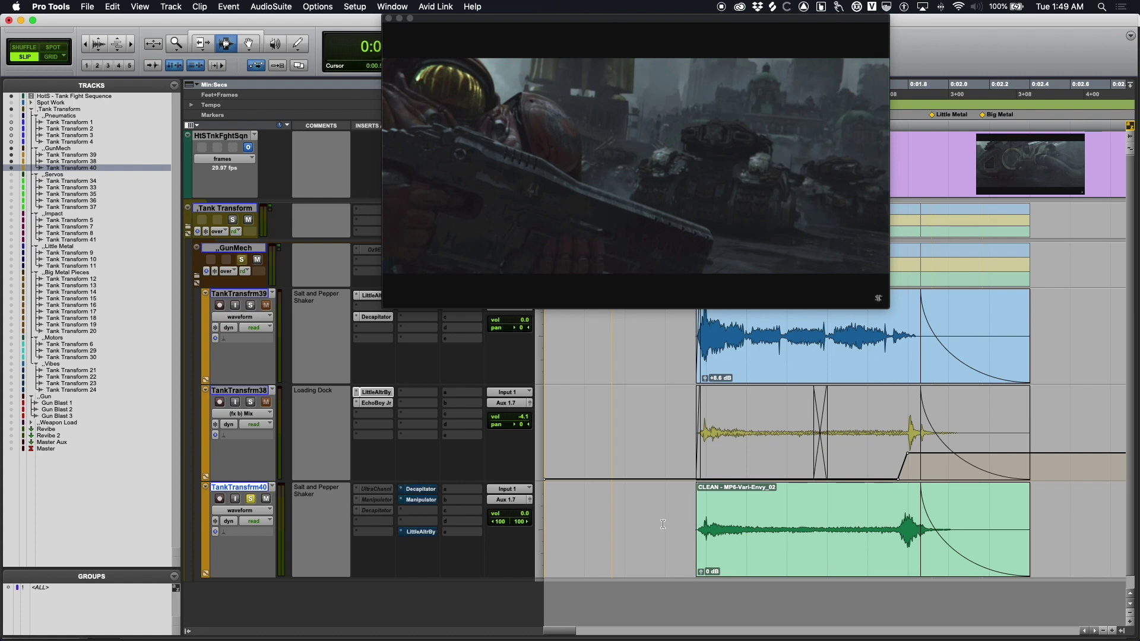
key(space)
key(space)
key(space)
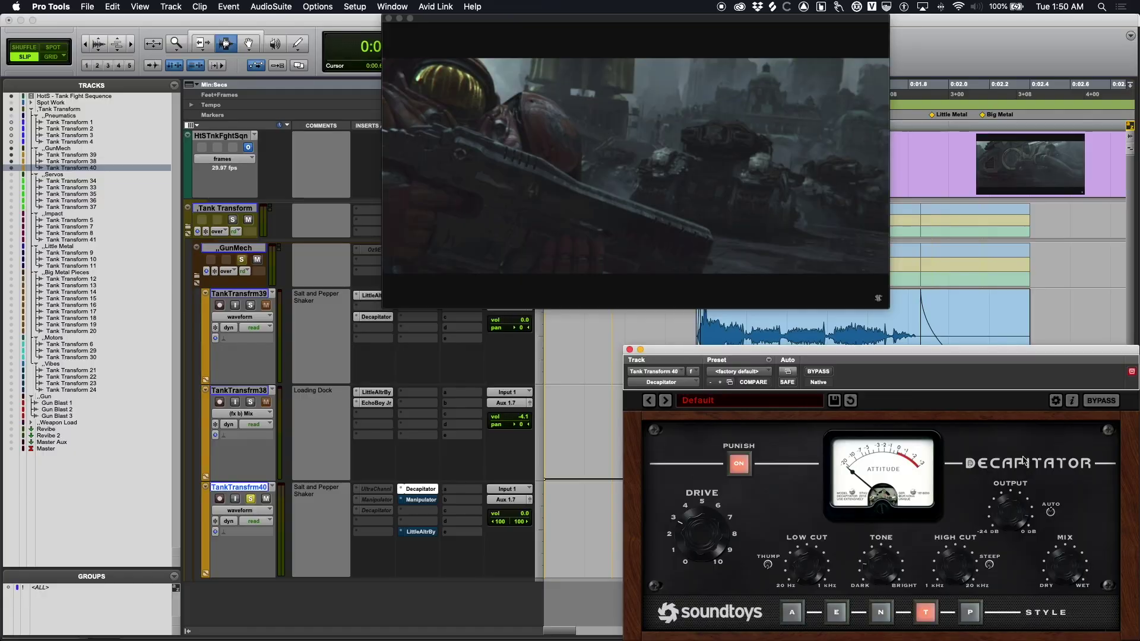
Step: Check the Decapitator settings on Tank Transform 40, close the plug-in, and play the track with only Decapitator enabled
drag(1007, 366, 924, 337)
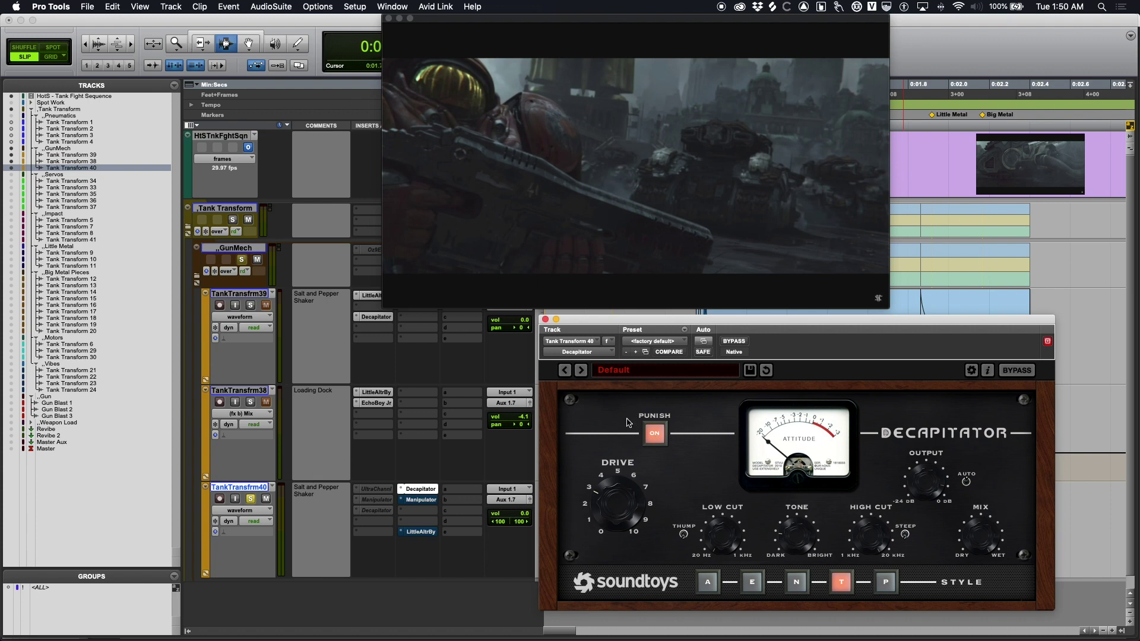
click(546, 320)
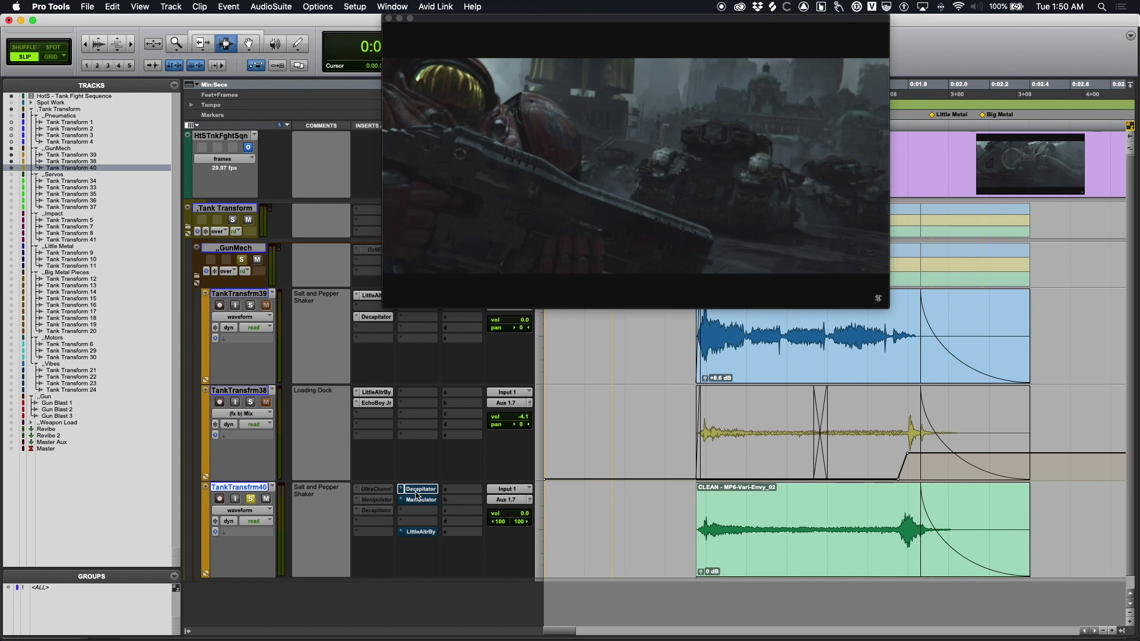
key(space)
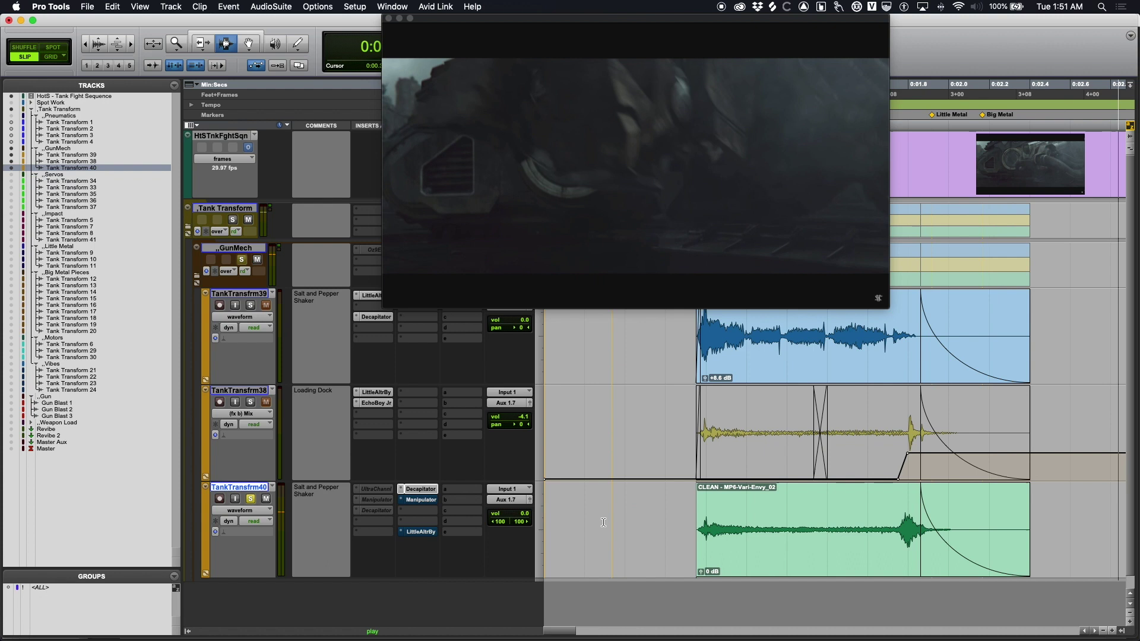
key(space)
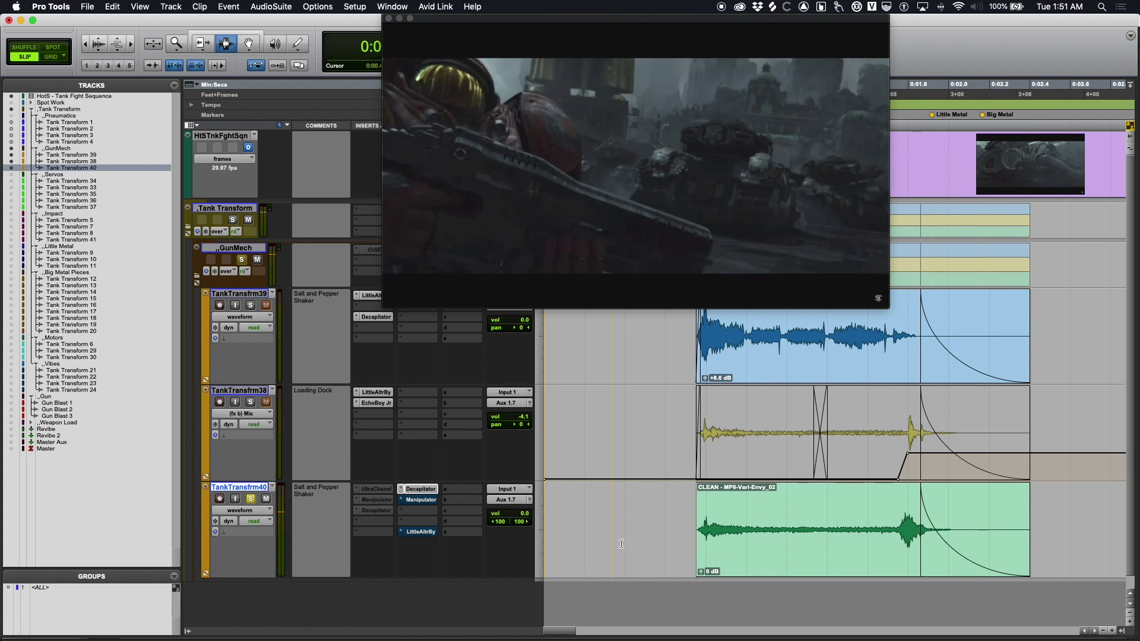
Step: Enable and open Manipulator on Tank Transform 40, arranging the plug-in and video windows side by side
super+click(418, 500)
click(419, 500)
drag(717, 165, 791, 129)
drag(602, 19, 321, 20)
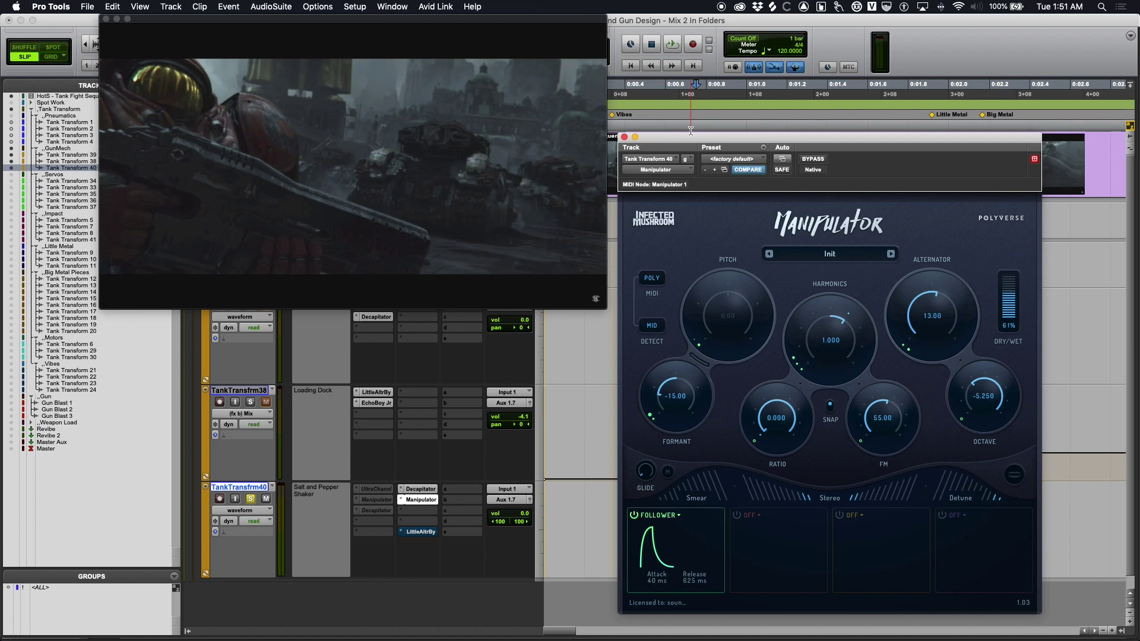
drag(692, 139, 723, 84)
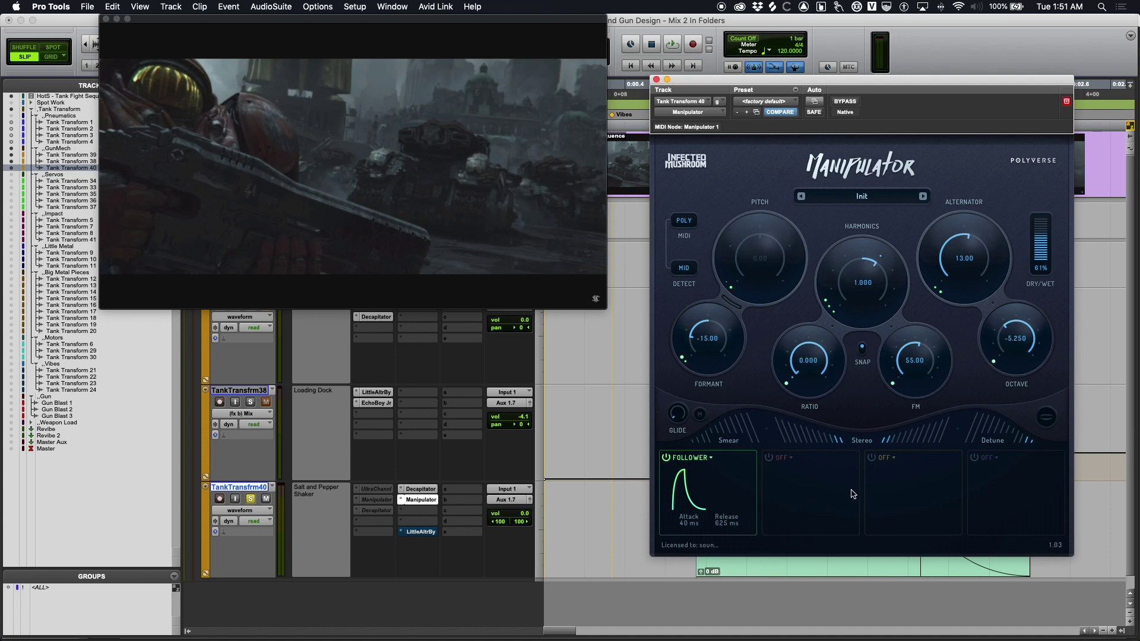
Step: Check the modulator types available in Manipulator's second modulation slot, and close the plug-in
click(795, 463)
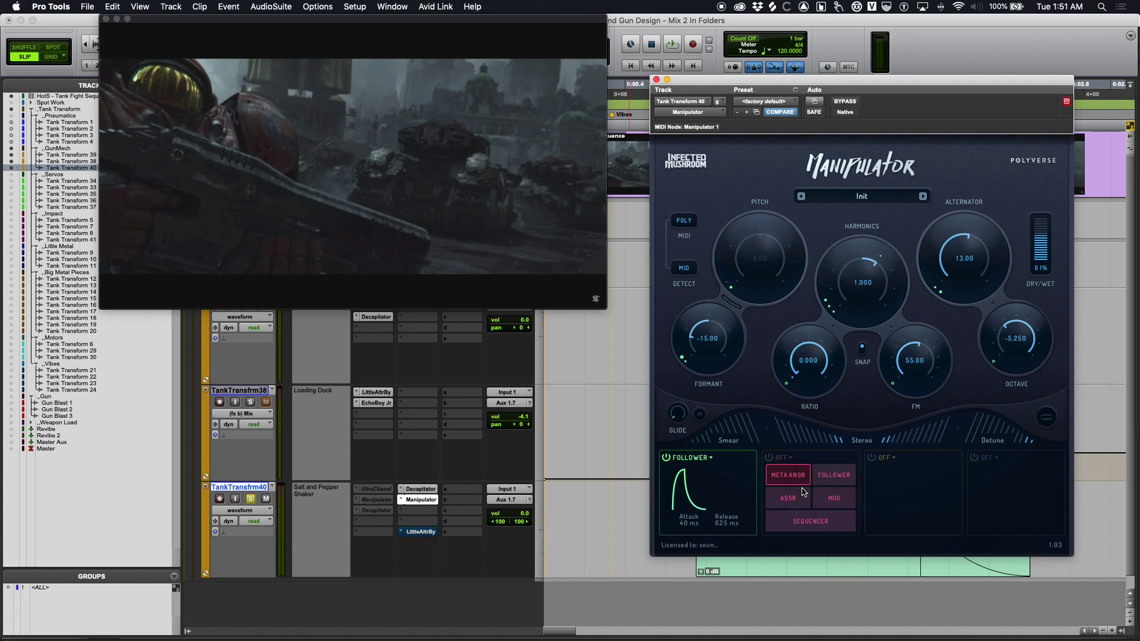
click(791, 540)
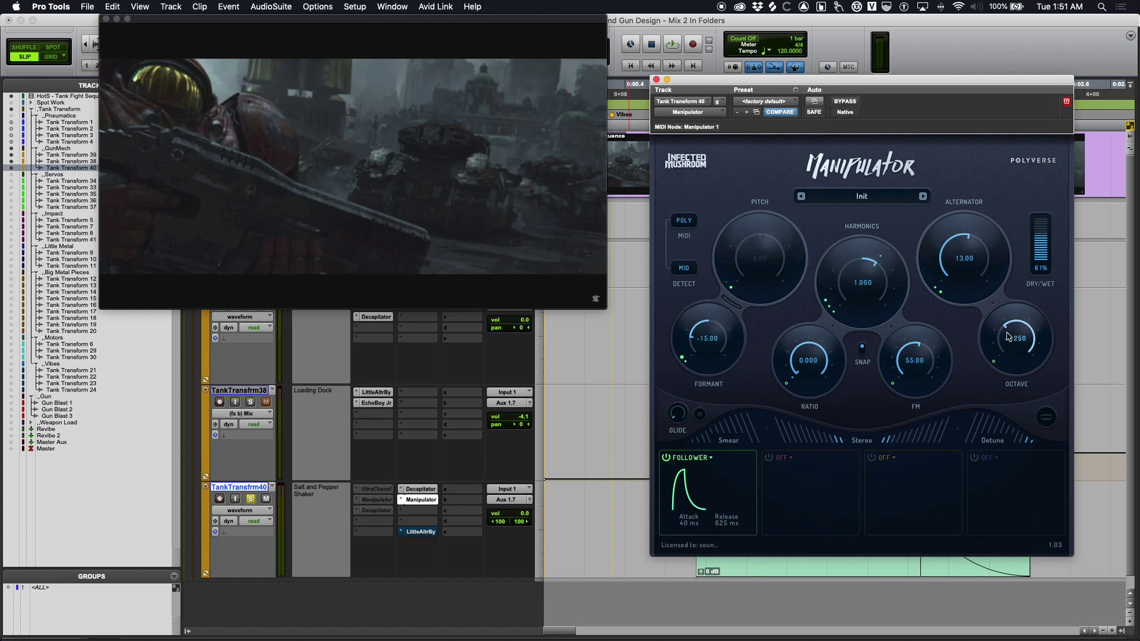
click(656, 80)
Step: Play Tank Transform 40 with Manipulator enabled, reopen the plug-in to review its Formant and Octave settings, and close it
key(space)
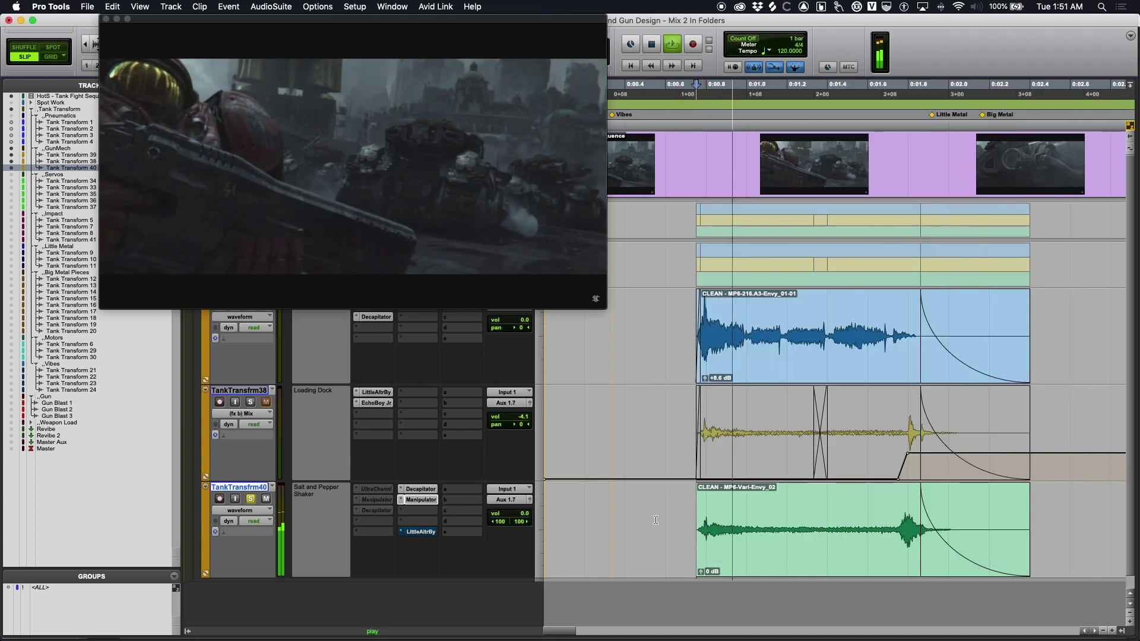
click(418, 500)
key(space)
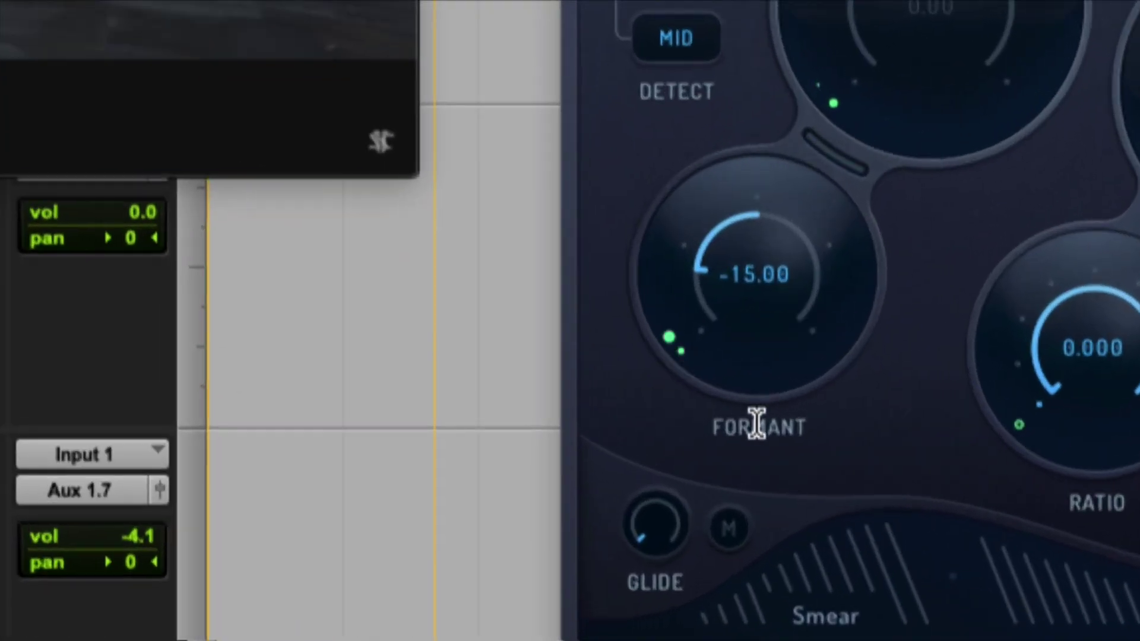
mouse_move(689, 367)
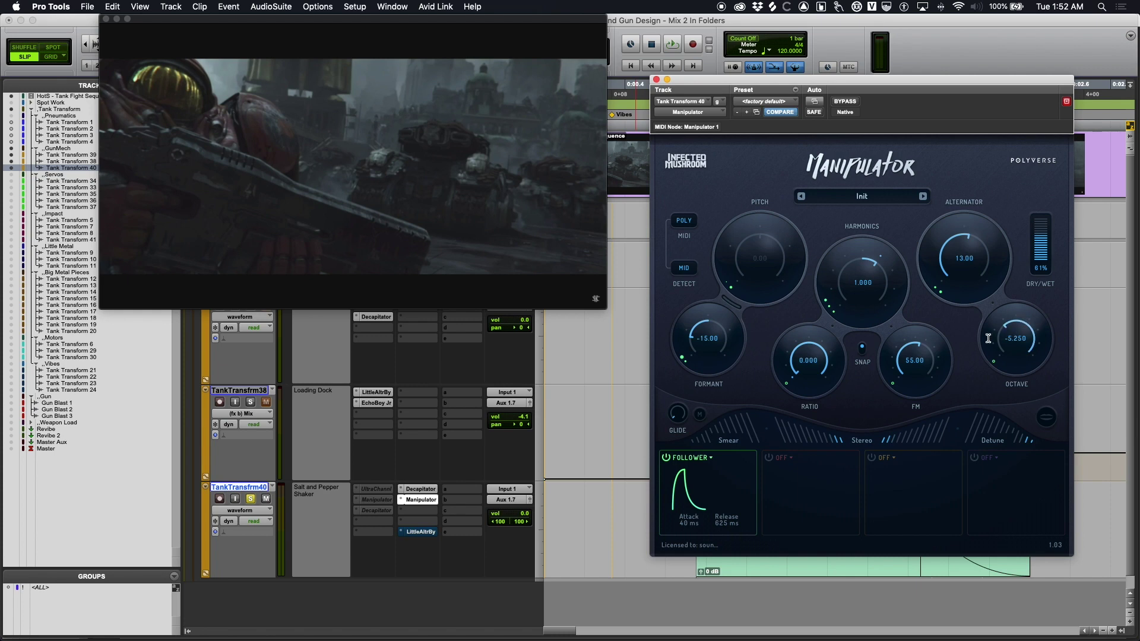
click(656, 80)
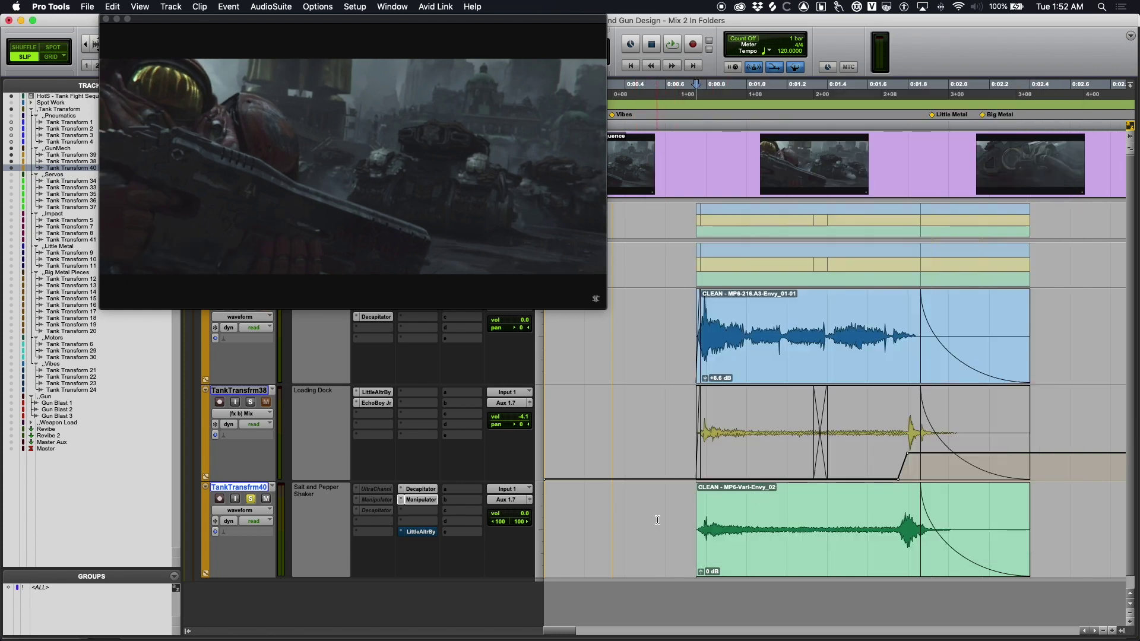
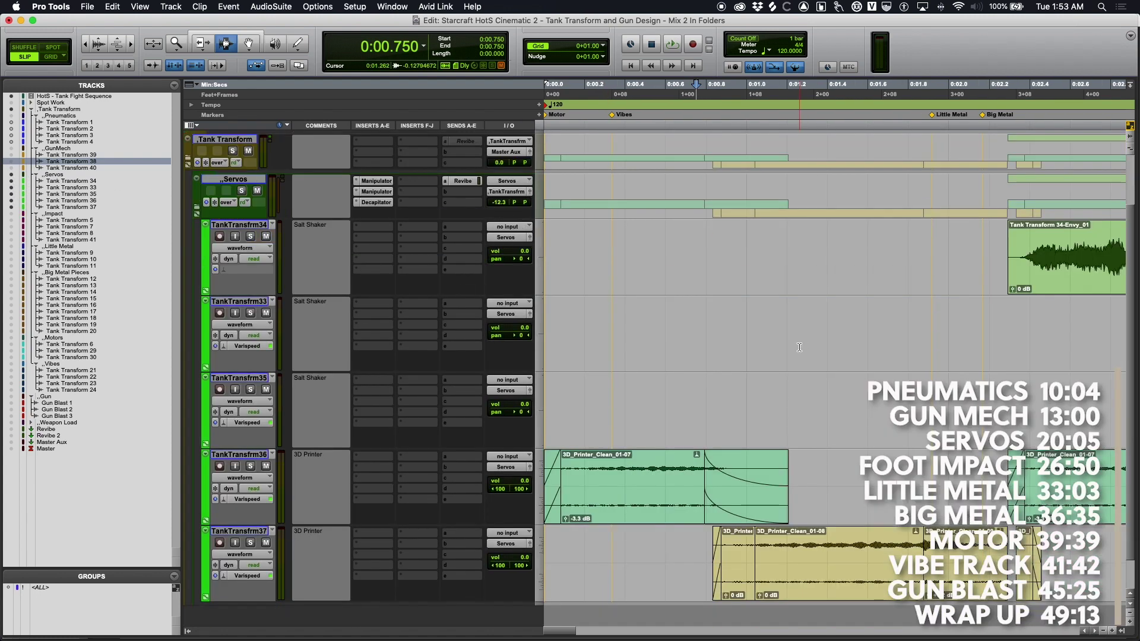
Step: Bring up the video window over the Servos tracks and solo the Servos folder
scroll(800, 347, down, 2)
scroll(799, 346, up, 2)
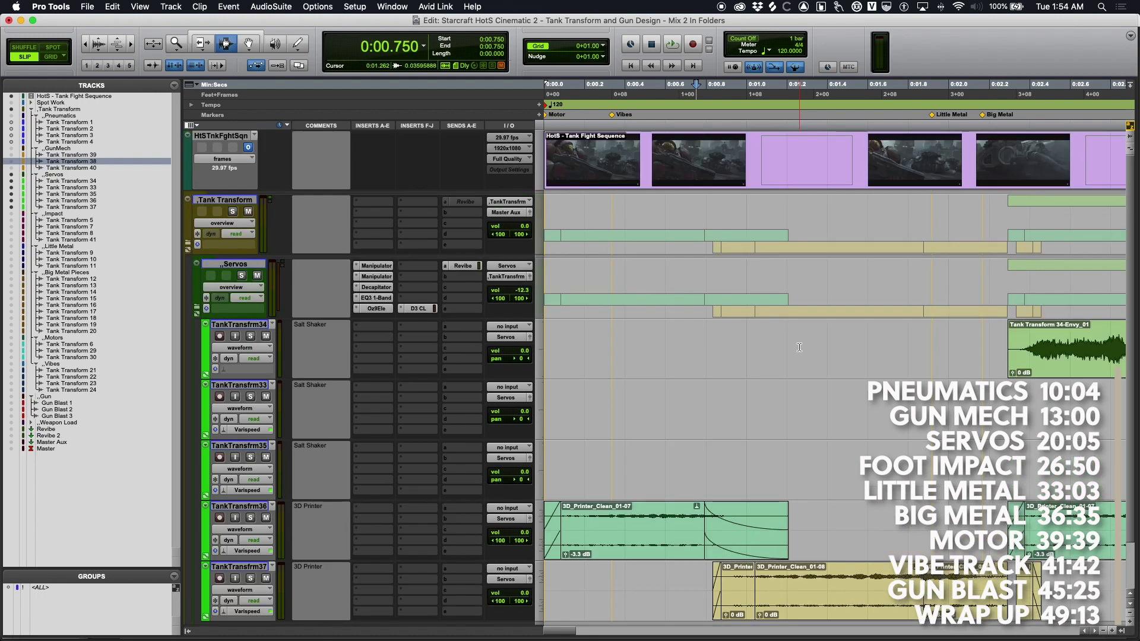
key(super+9)
key(space)
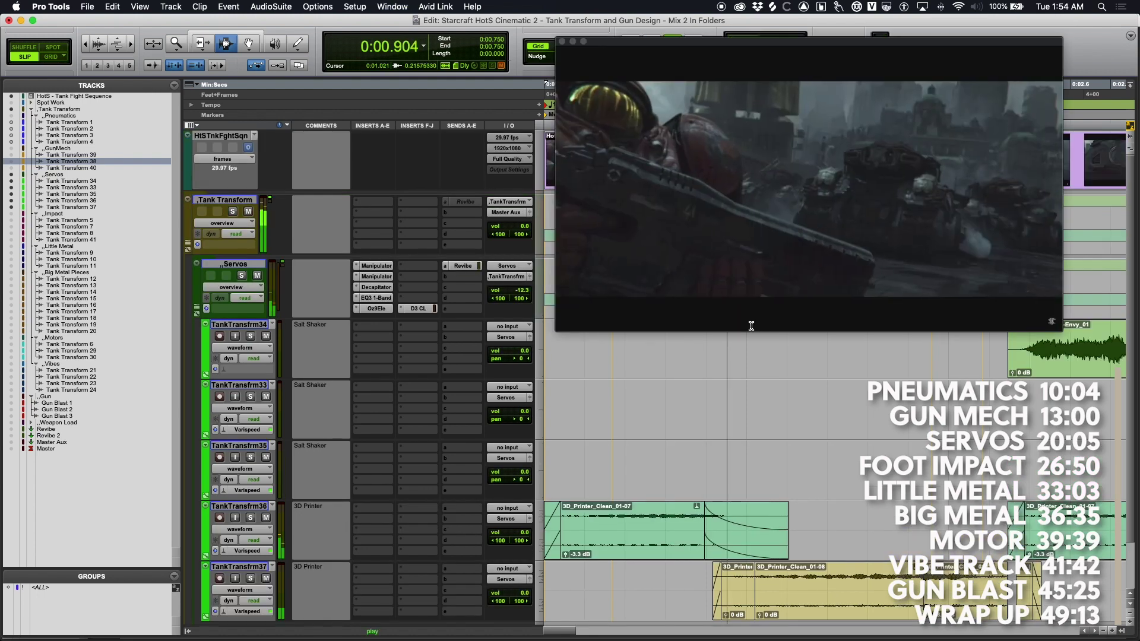
key(space)
click(241, 275)
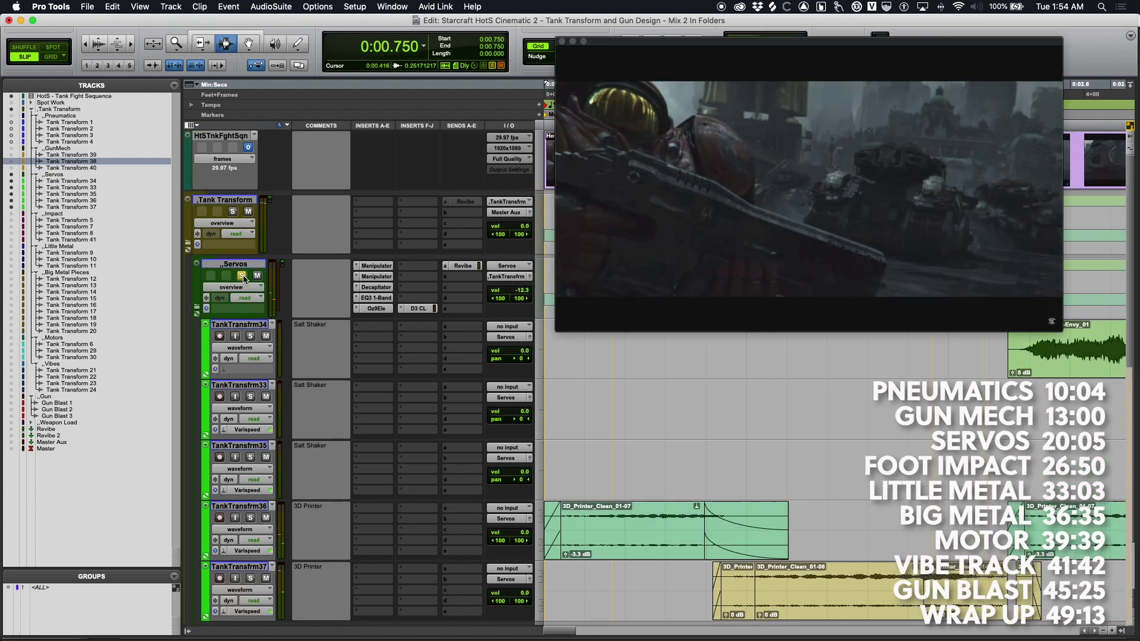
Step: Play the soloed Servos folder against the video from 0:00.750, and again from the start of the session
key(space)
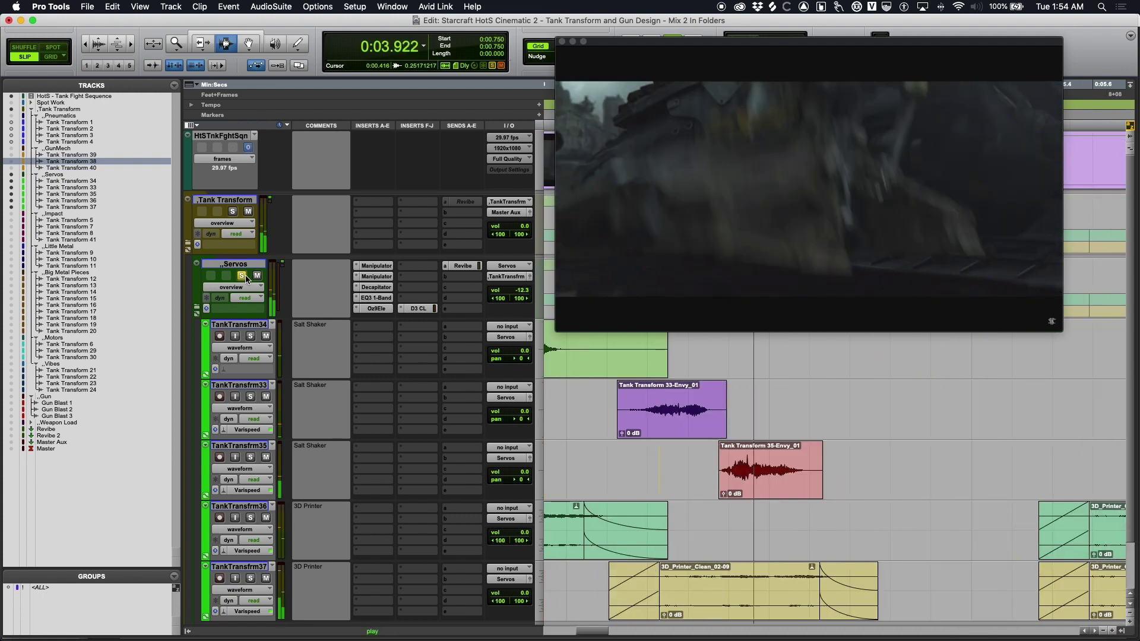
key(space)
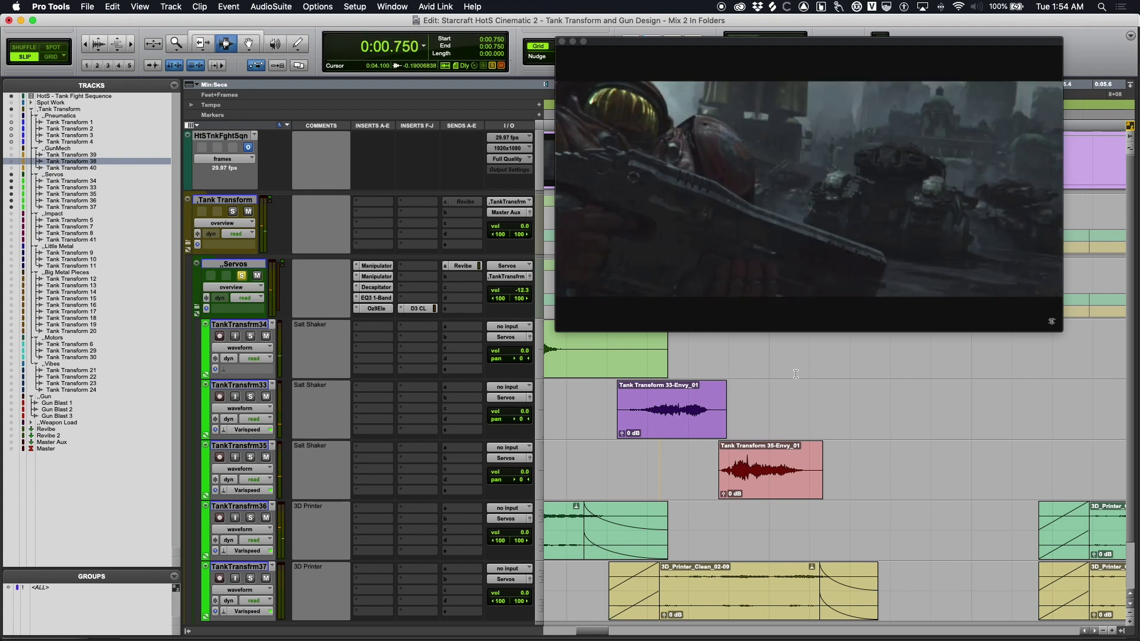
key(Return)
key(space)
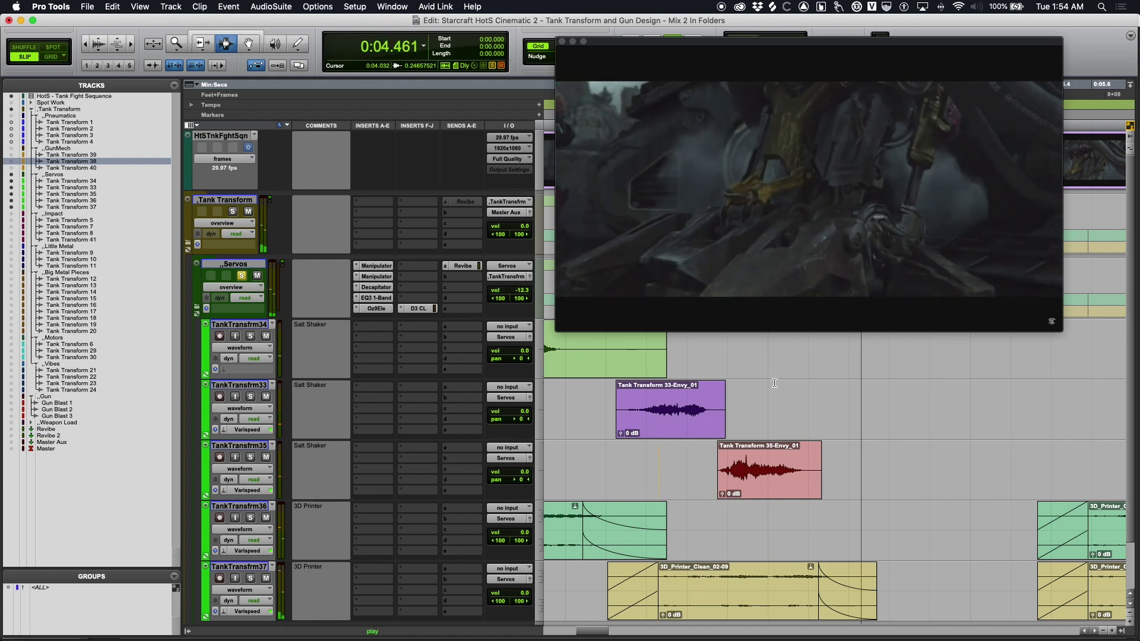
key(space)
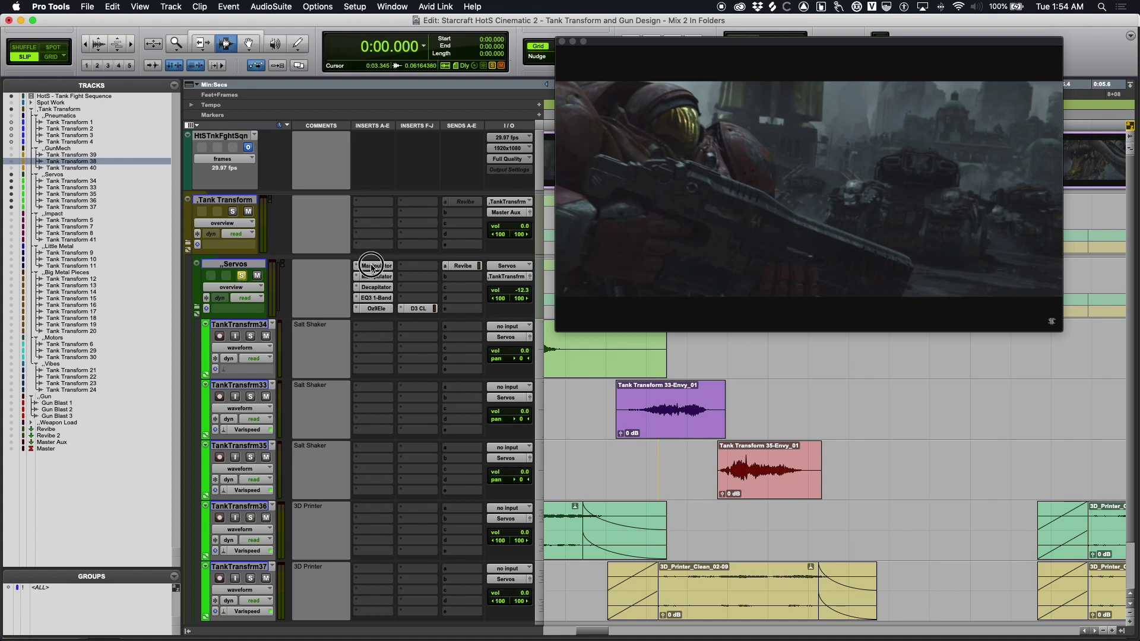
Step: Compare the settings of the two Manipulator inserts on the Servos folder and play the folder with its plug-ins active
click(371, 267)
click(657, 80)
scroll(392, 325, down, 2)
scroll(397, 329, up, 2)
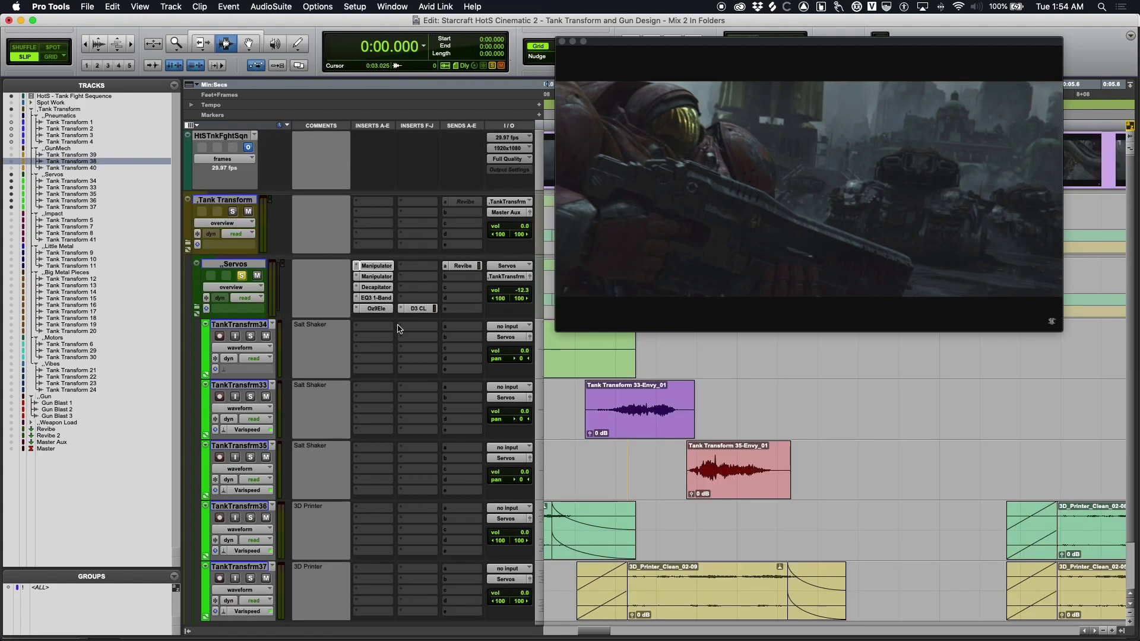
click(375, 266)
click(378, 278)
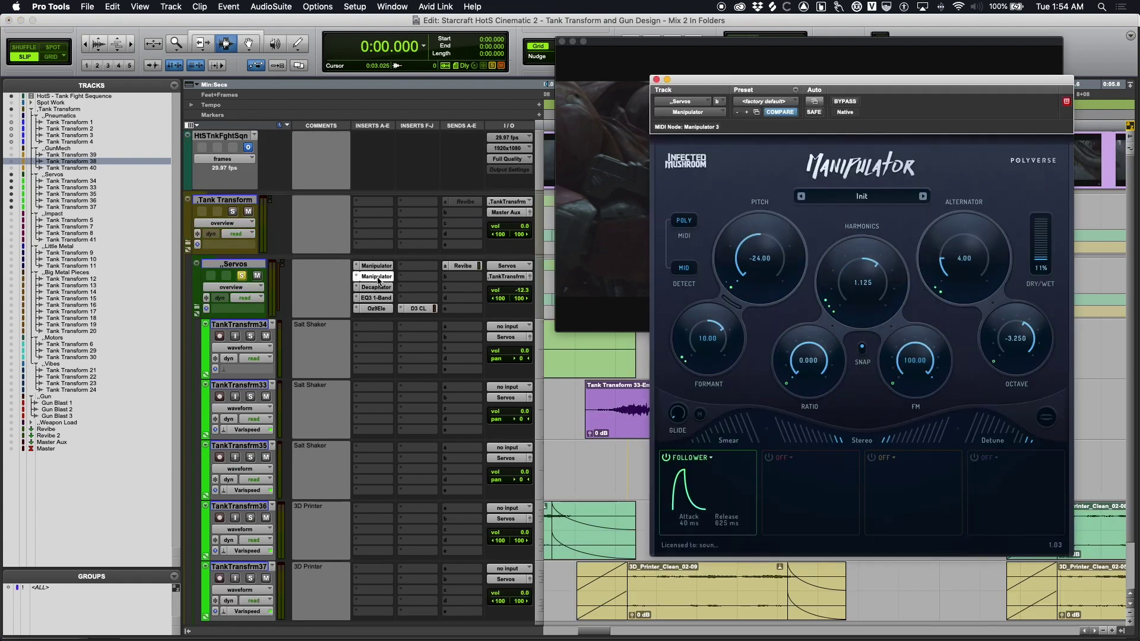
click(373, 266)
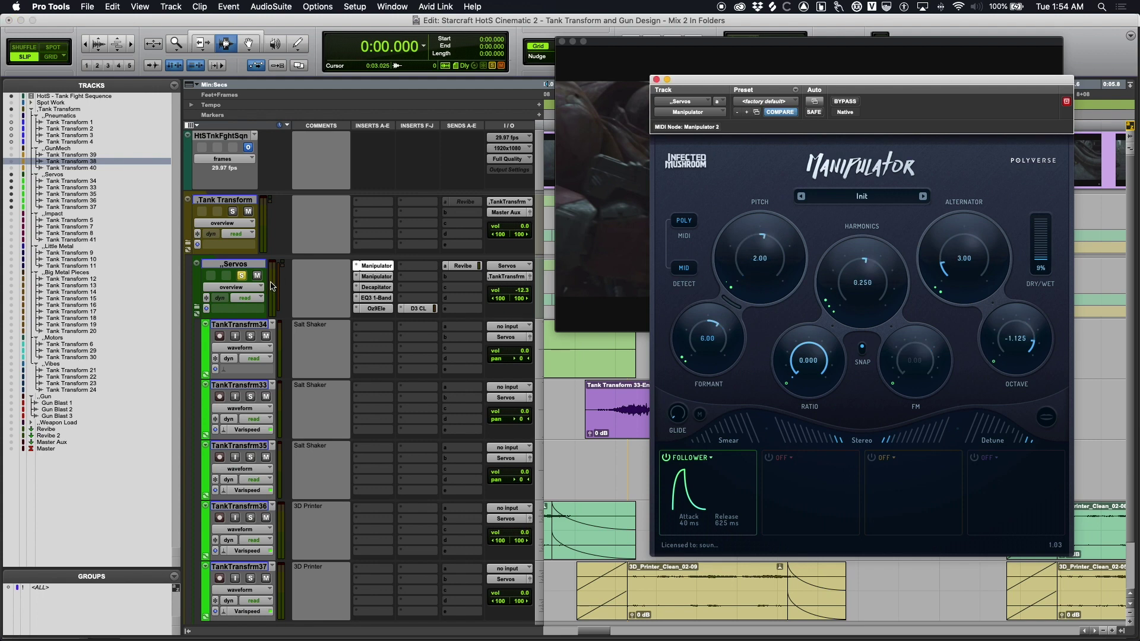
key(space)
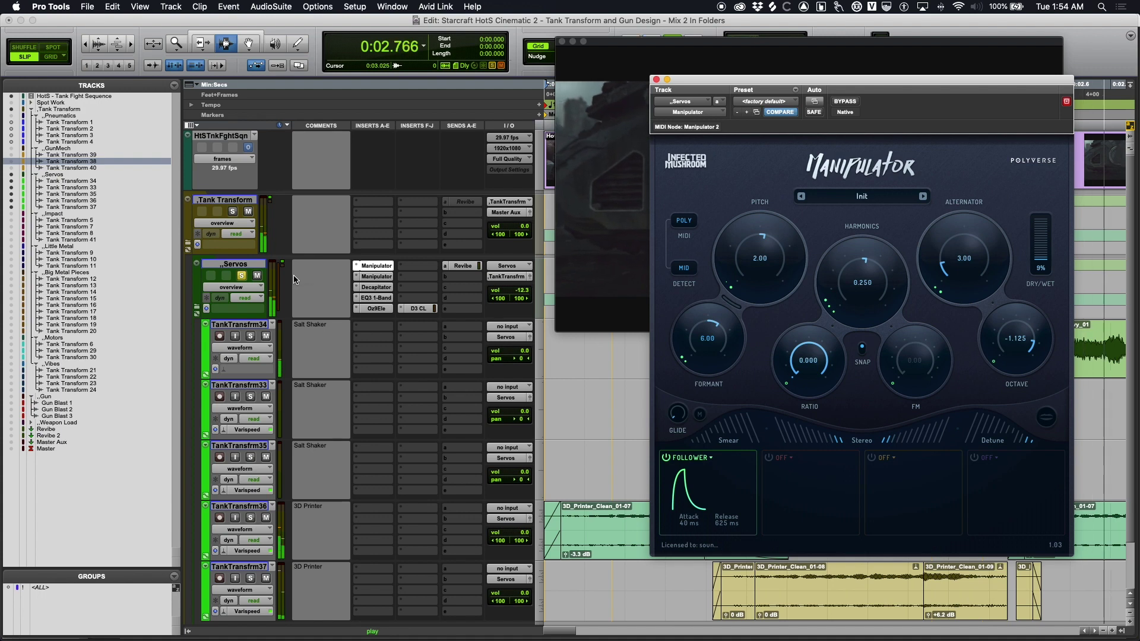
key(space)
Step: Select the Servos folder track, bypass all of its inserts and start playback
click(240, 265)
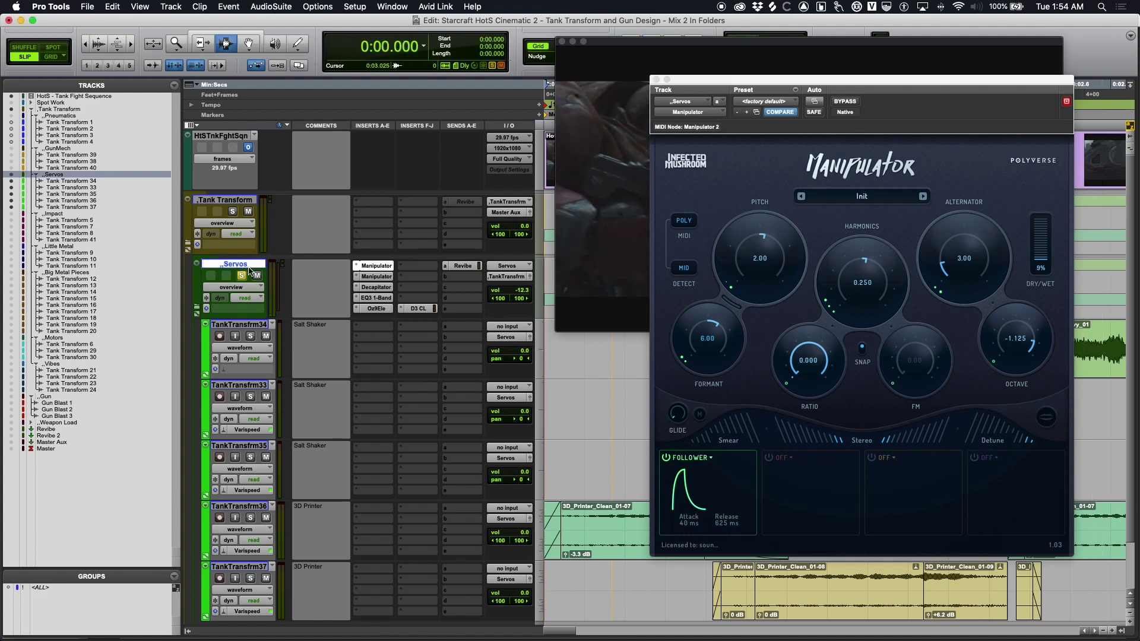
key(shift+a)
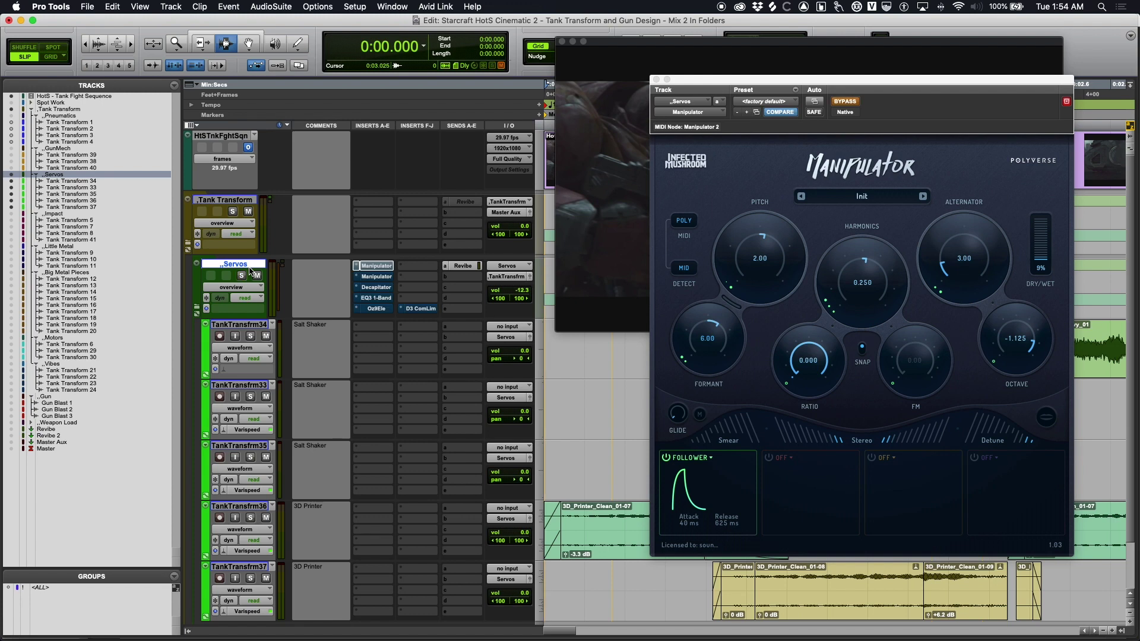
key(space)
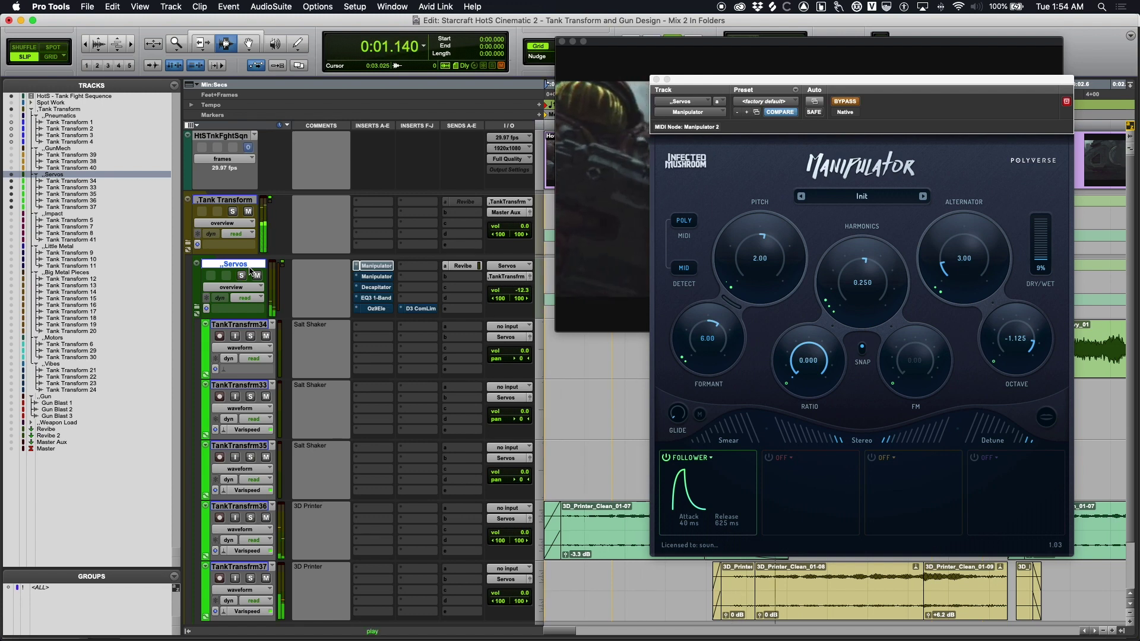
key(space)
Step: Solo the Servos folder again, play its unprocessed sound from the start, and re-enable all of its inserts
click(243, 276)
key(space)
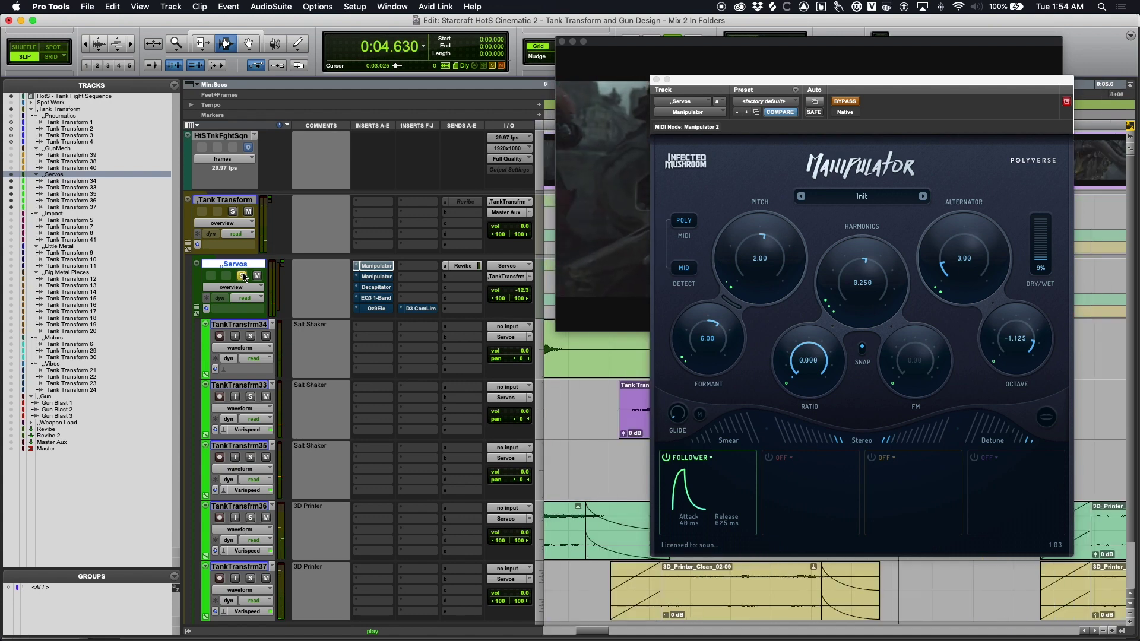
key(space)
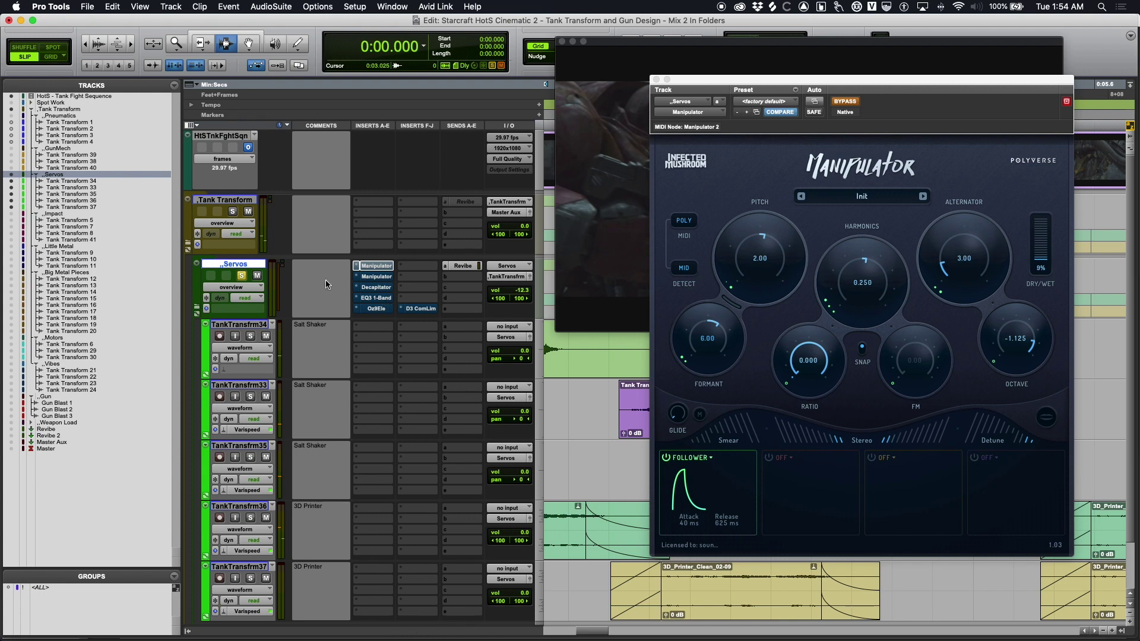
key(space)
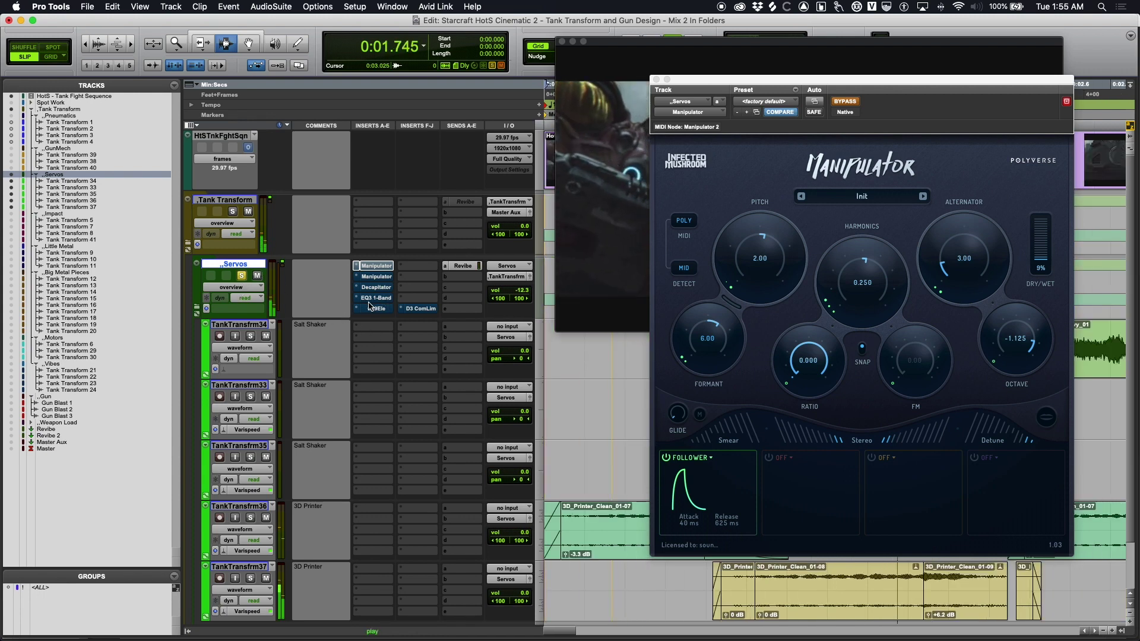
key(space)
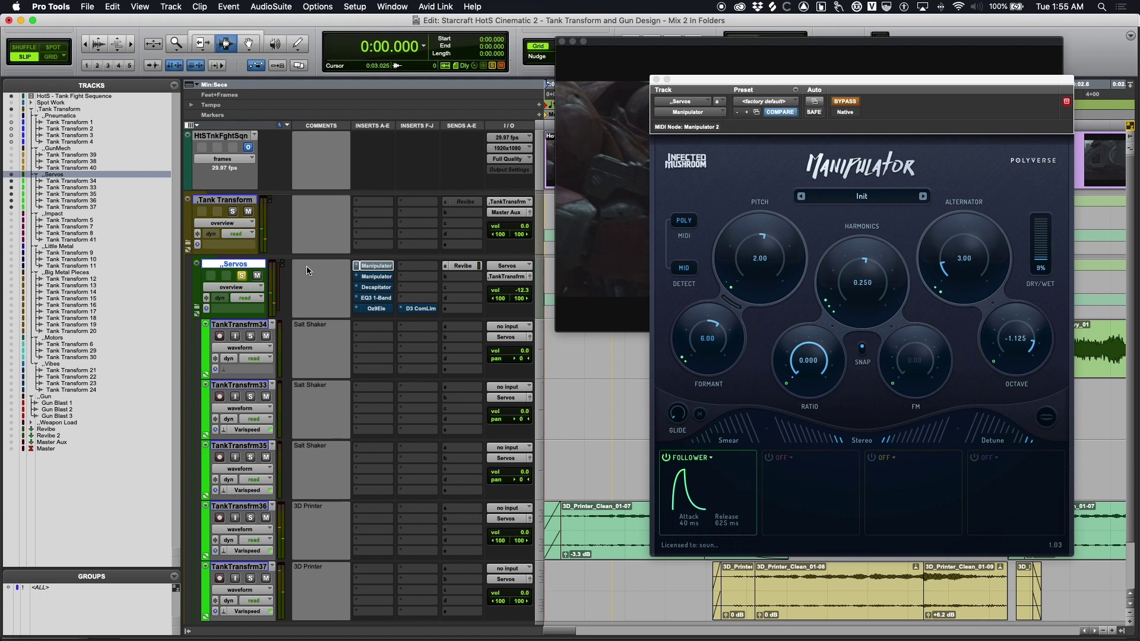
key(super+alt+1)
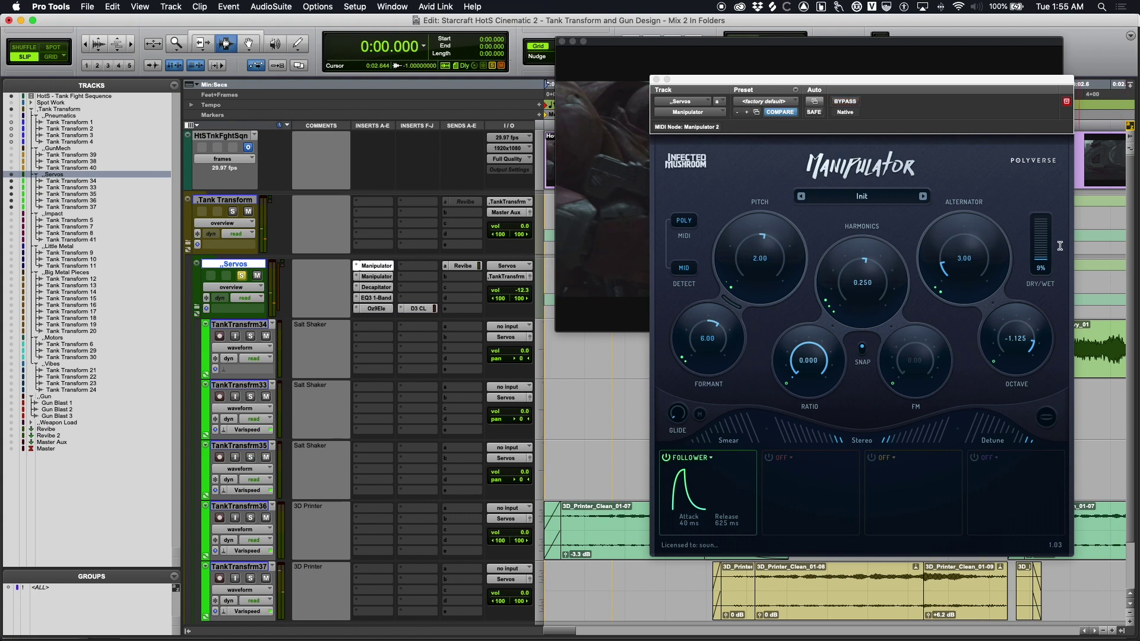
Step: Raise the dry/wet mix of both Manipulator inserts on the Servos folder to 63% and play the folder twice
click(381, 278)
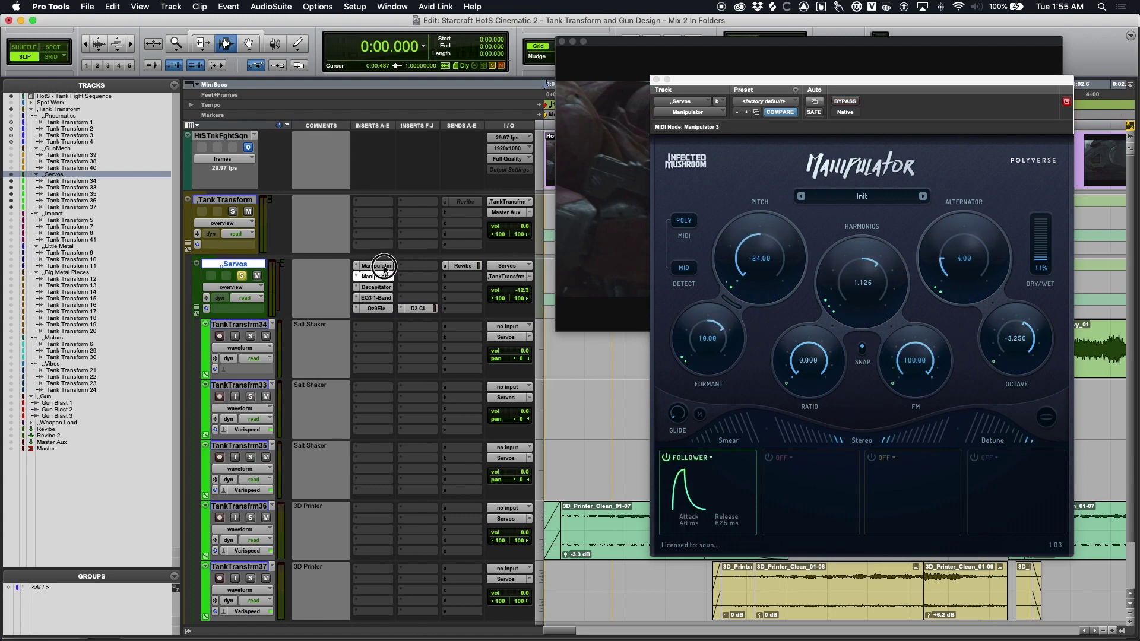
click(383, 266)
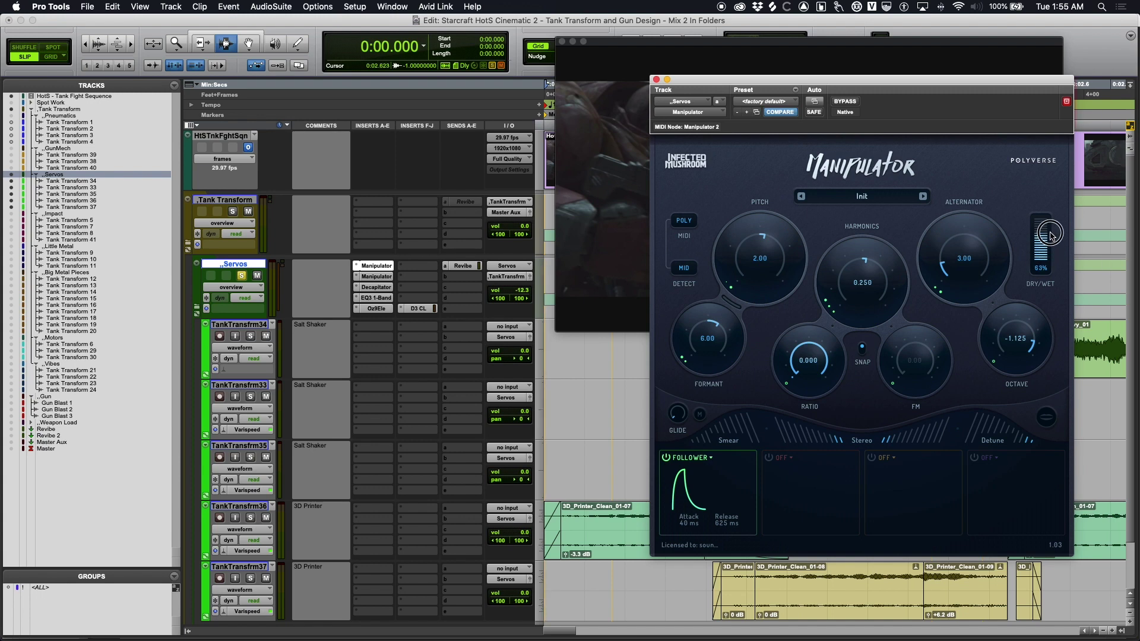
click(382, 277)
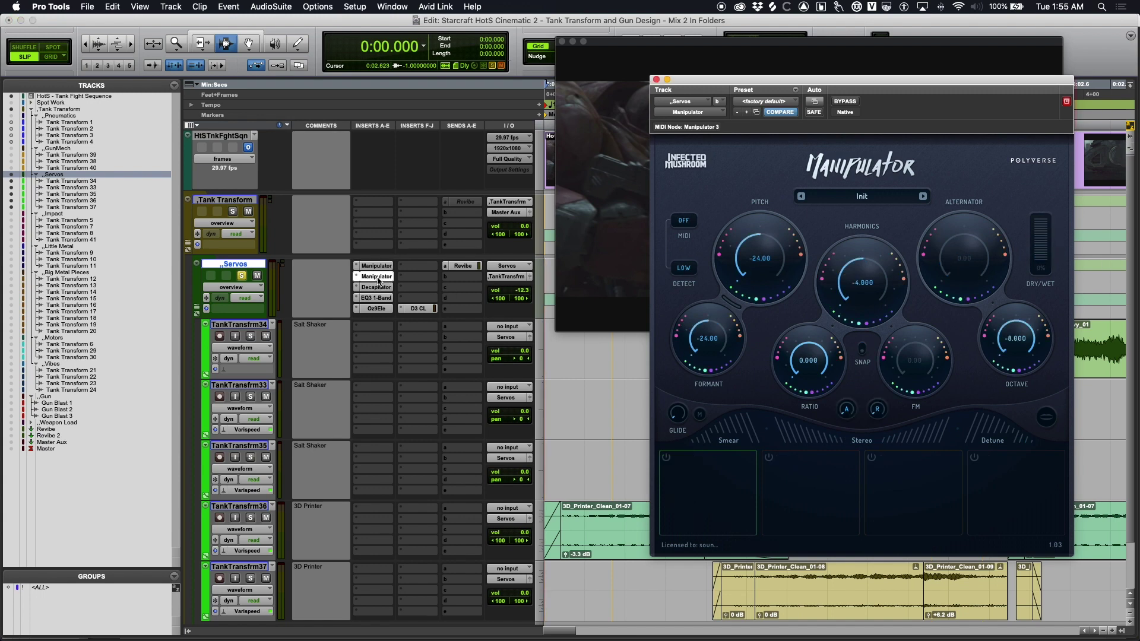
drag(1045, 237, 1042, 239)
key(space)
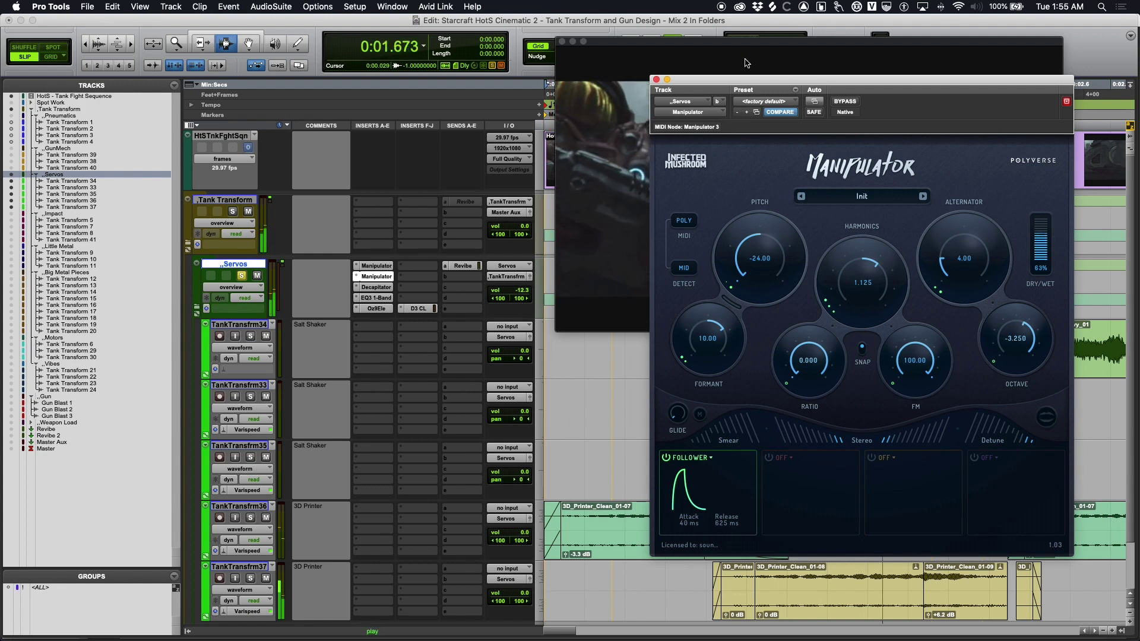
drag(749, 78, 708, 162)
key(space)
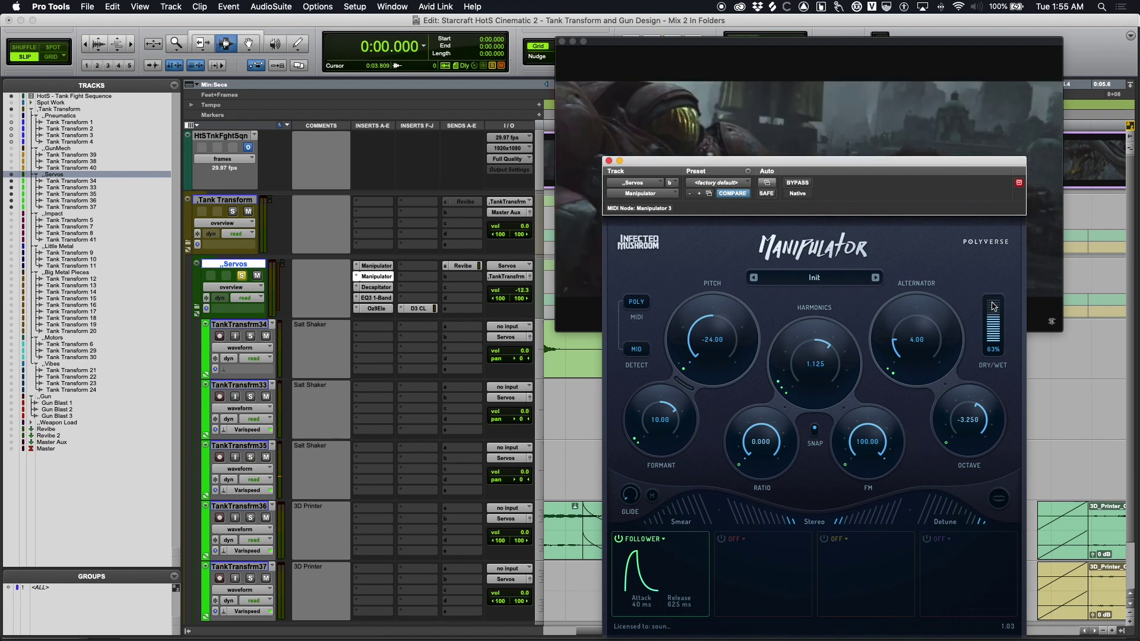
key(space)
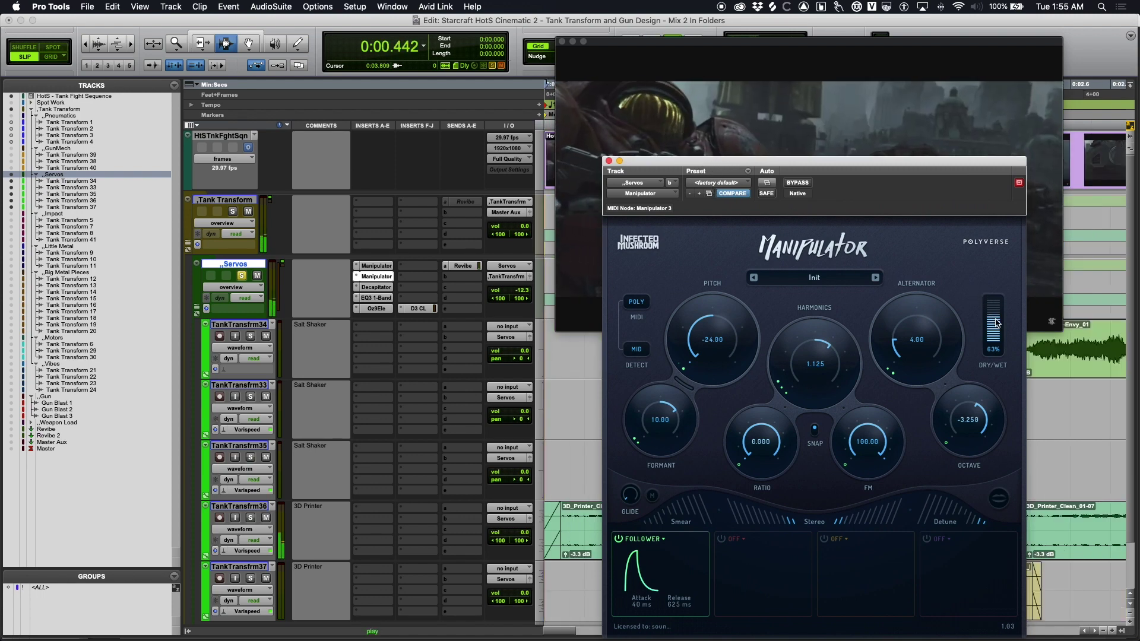
key(space)
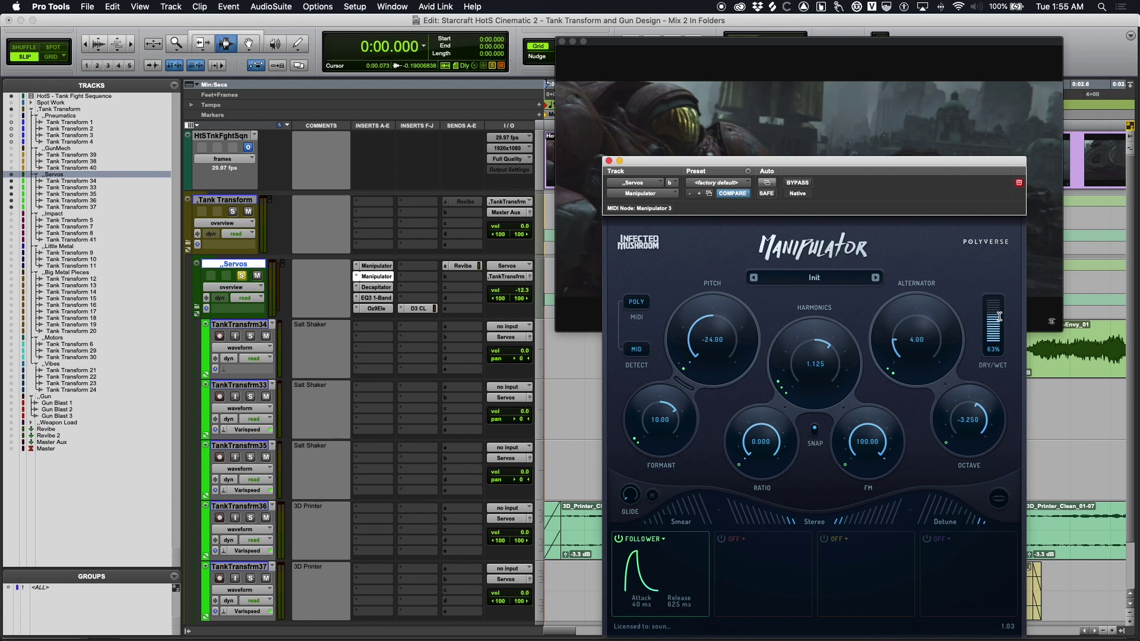
Step: Set the second Servos Manipulator's dry/wet mix to 11% and play the folder from the start
drag(1006, 334, 1003, 340)
key(space)
key(space)
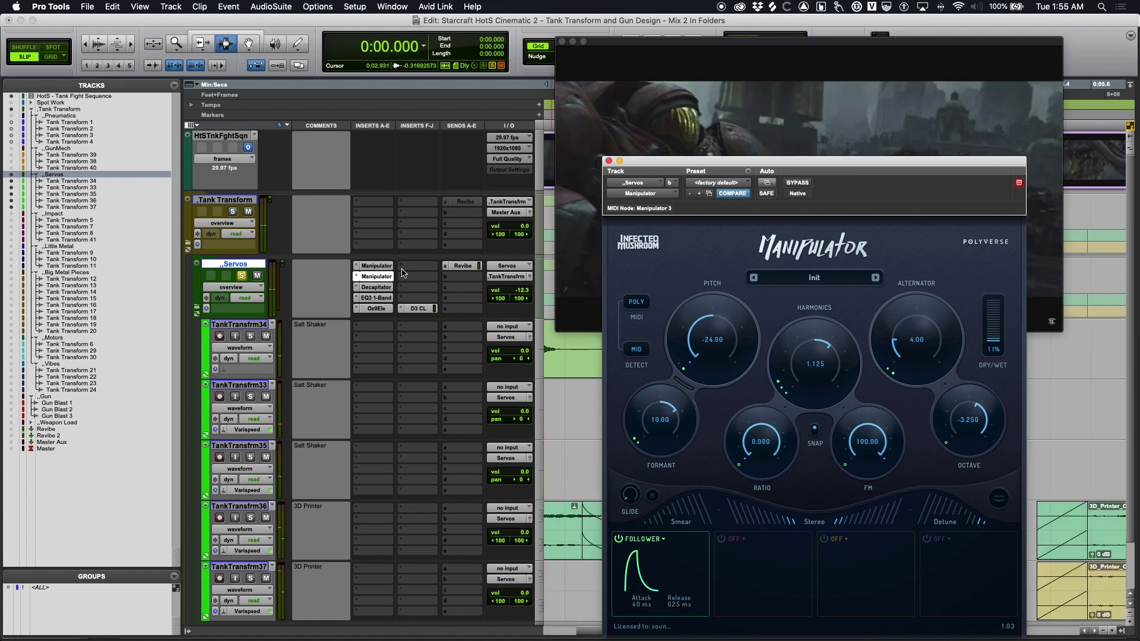
Step: Lower the first Servos Manipulator's dry/wet mix to 9% and play the folder against the video
click(377, 266)
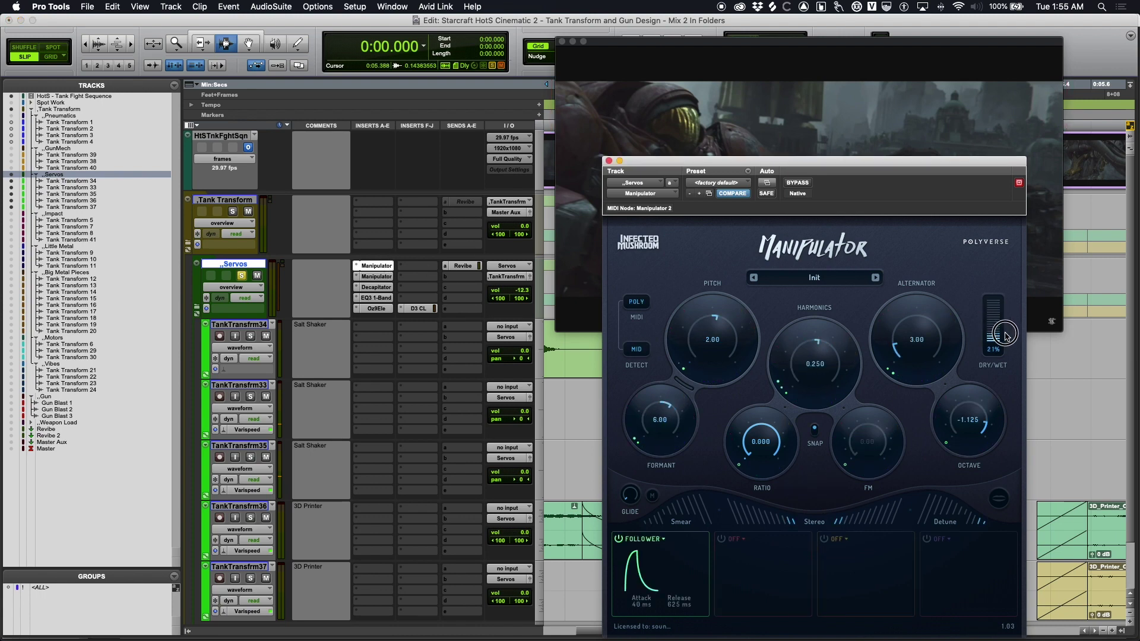
key(space)
drag(1005, 325, 1003, 341)
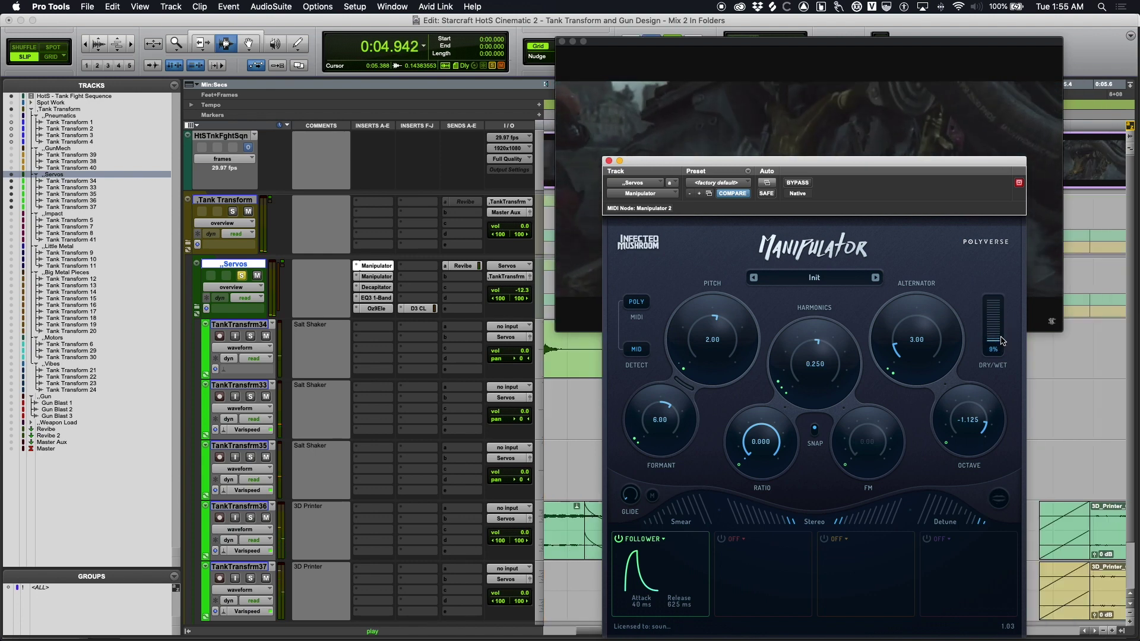
key(space)
key(space)
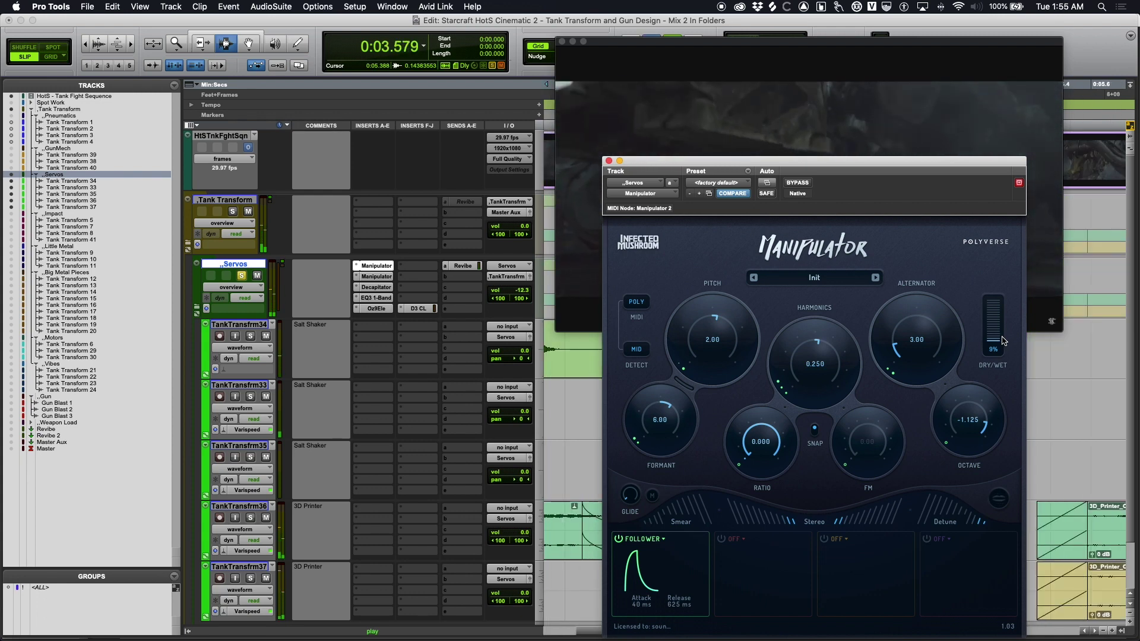
key(space)
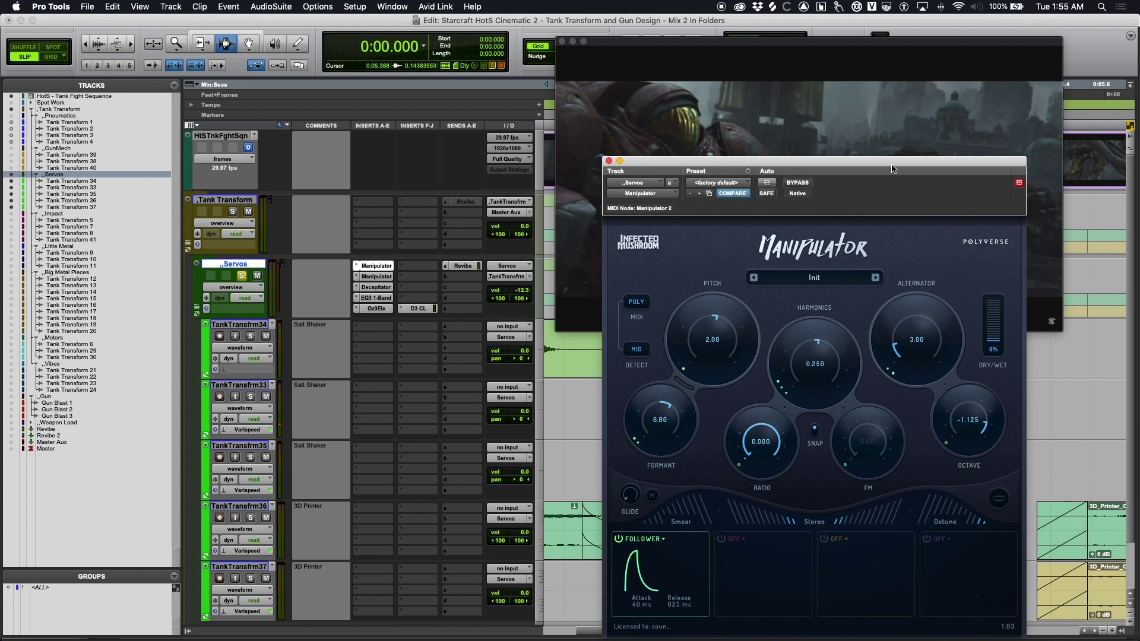
Step: Move the plug-in window up, open the Decapitator insert on the Servos folder and audition its mix setting over two playbacks
drag(862, 162, 852, 118)
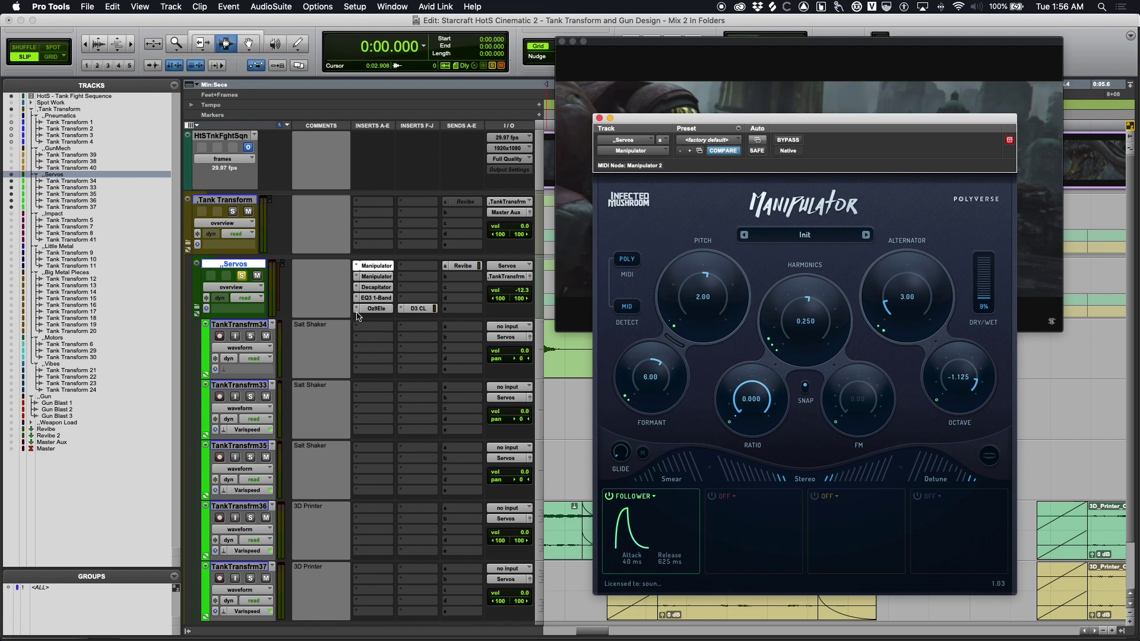
click(373, 288)
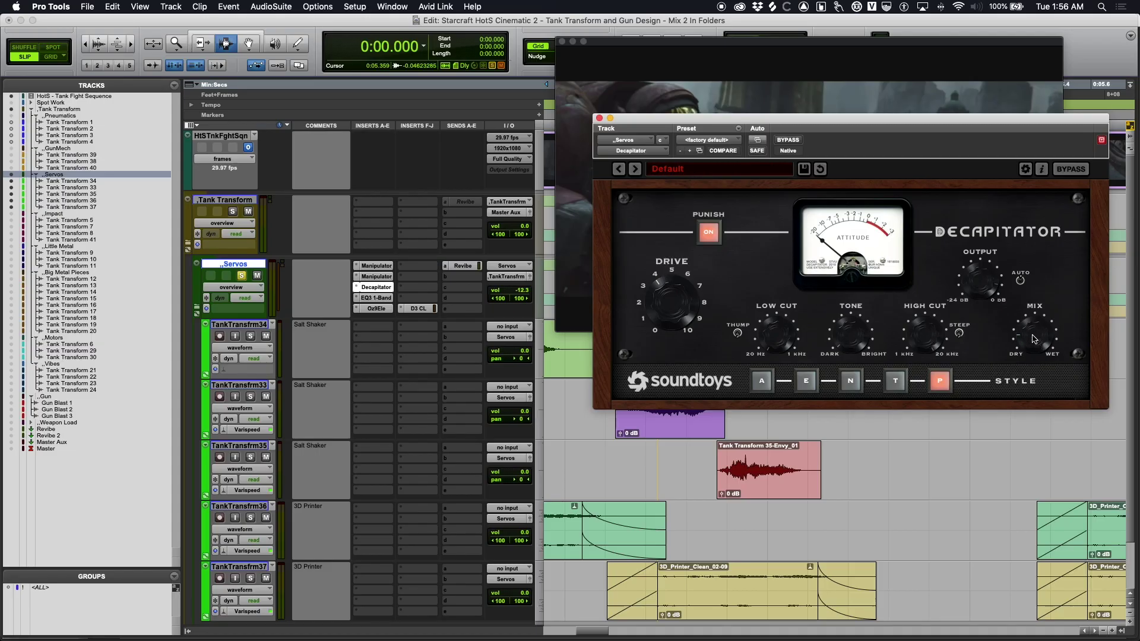
key(space)
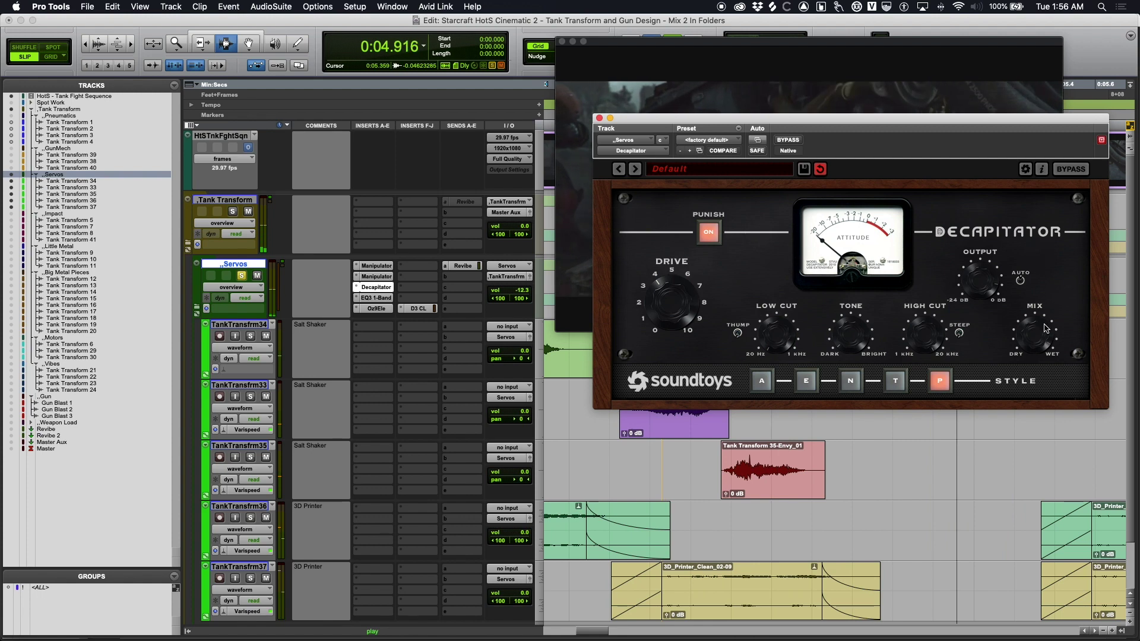
key(space)
key(space)
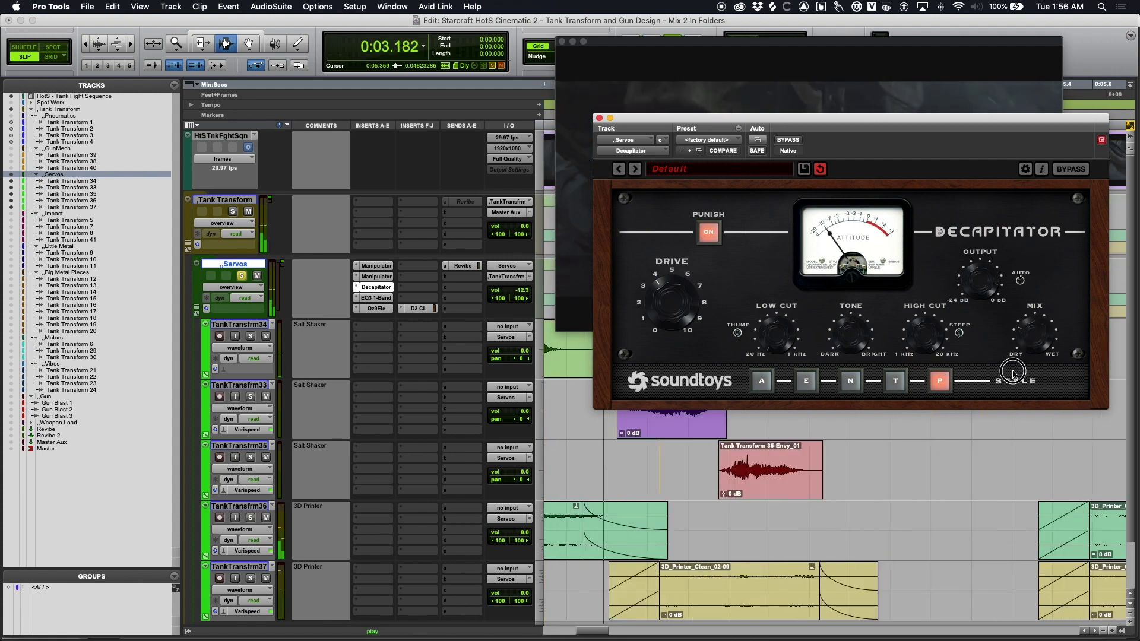
key(space)
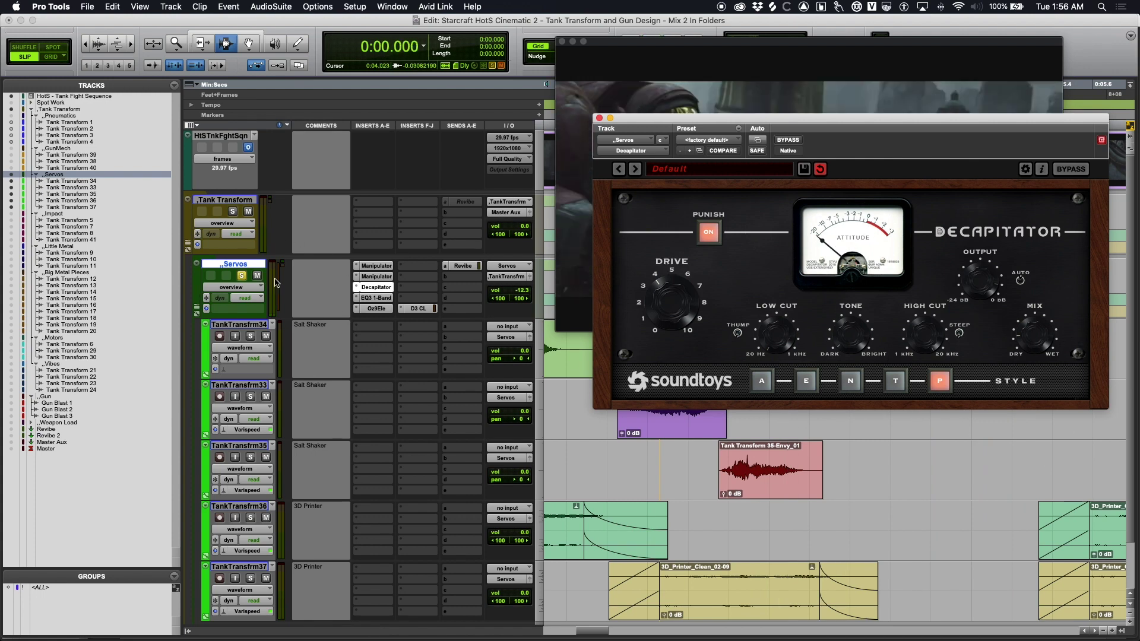
Step: Open the EQ3 1-Band insert on the Servos folder and compare the soloed sound with the EQ bypassed and active
click(242, 276)
click(376, 298)
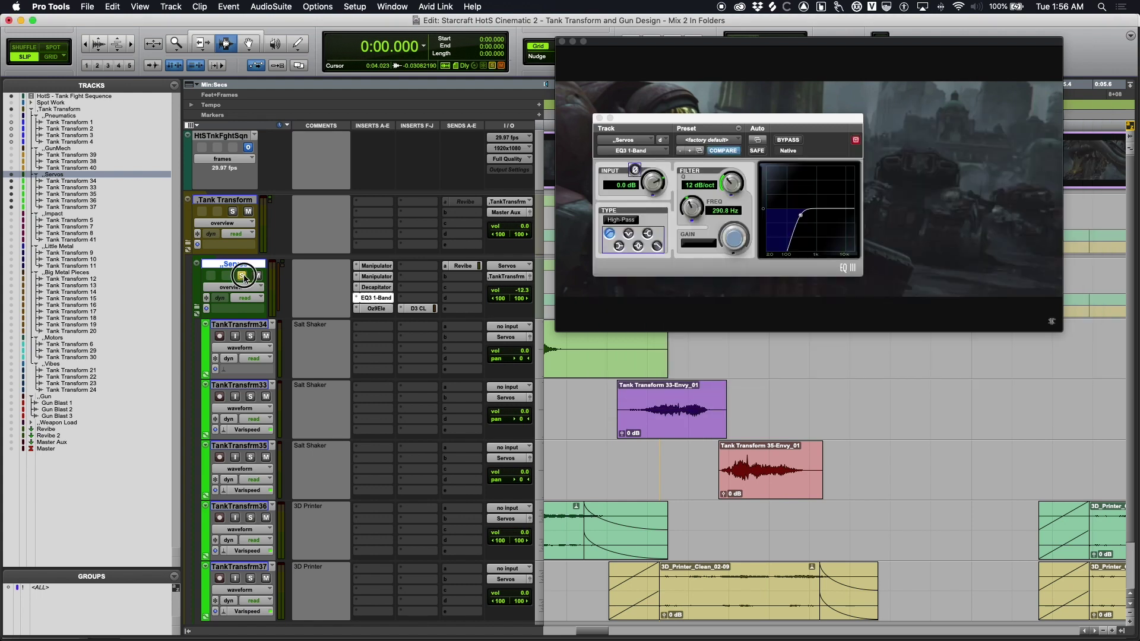
key(space)
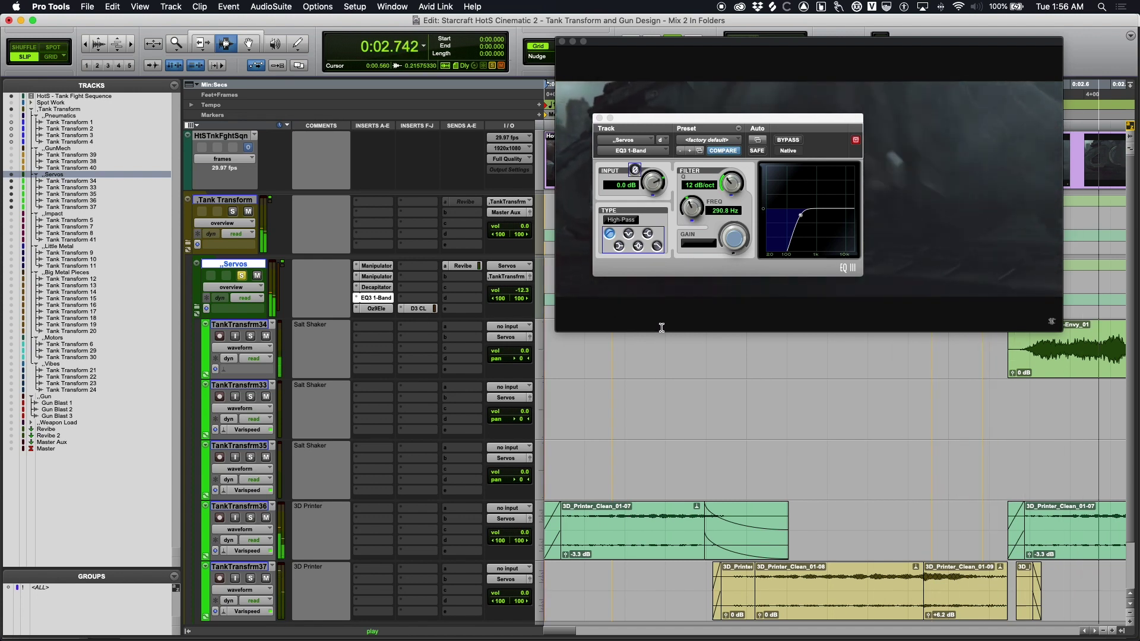
key(space)
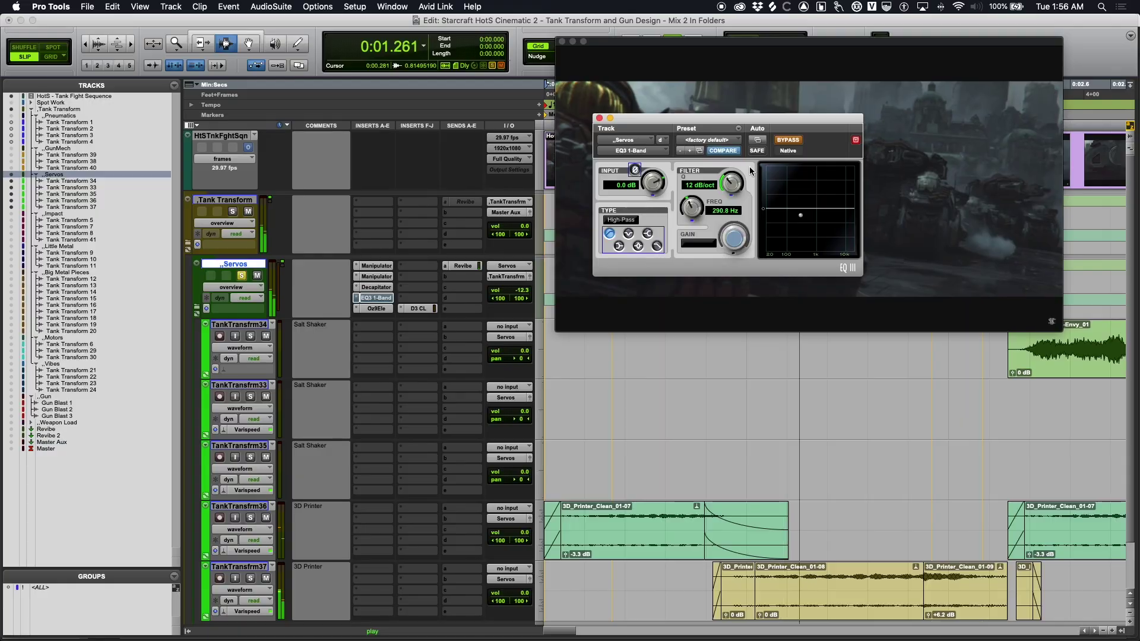
click(788, 140)
key(space)
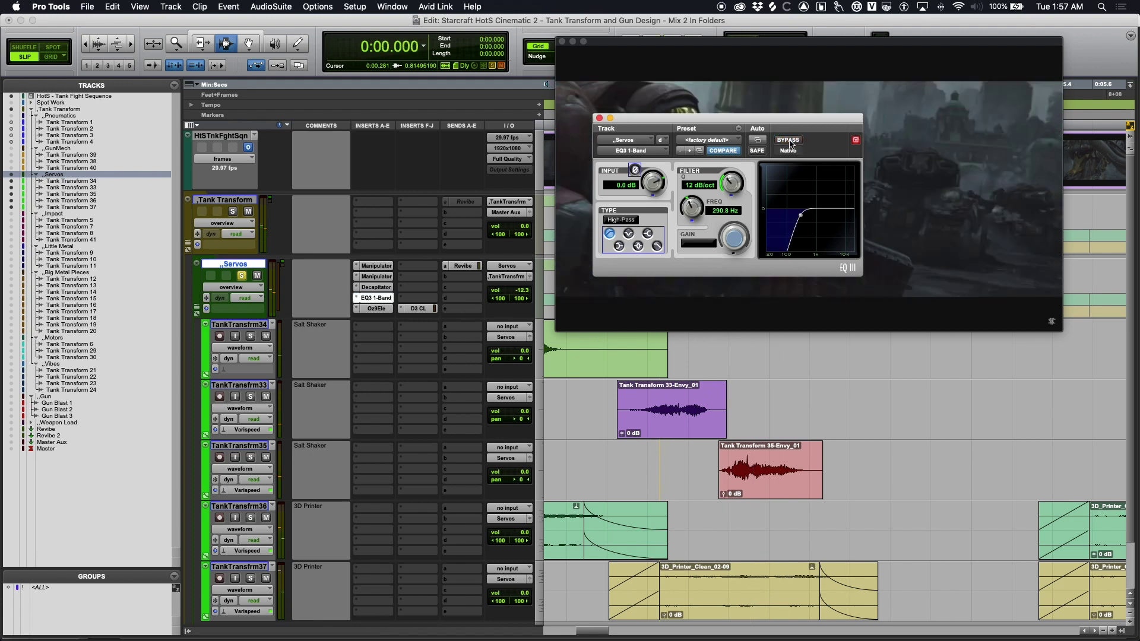
key(space)
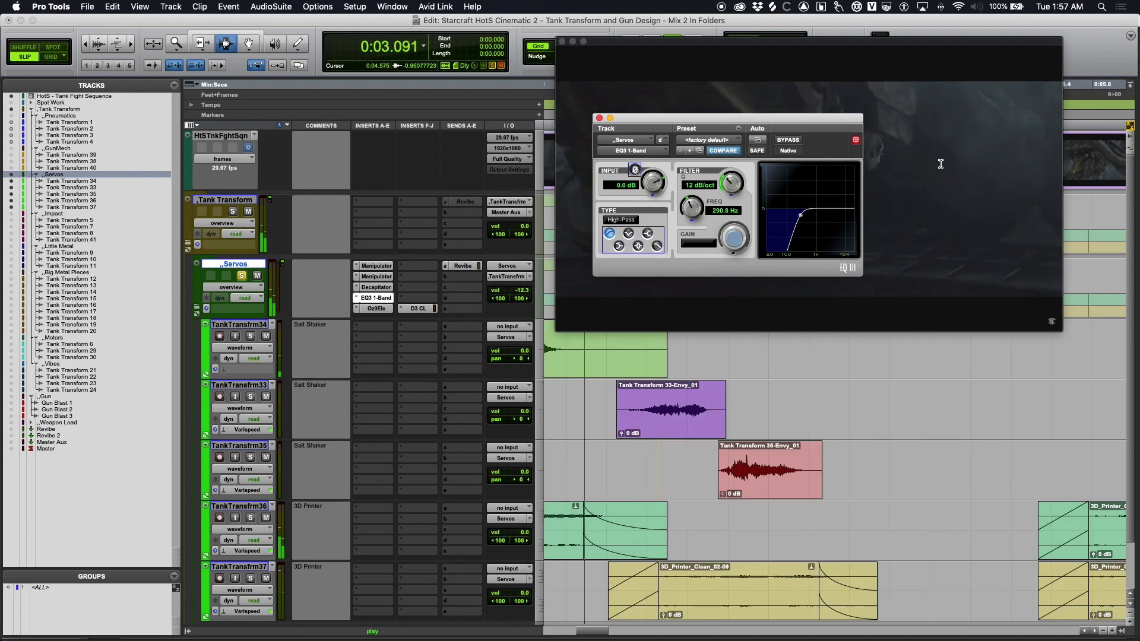
key(space)
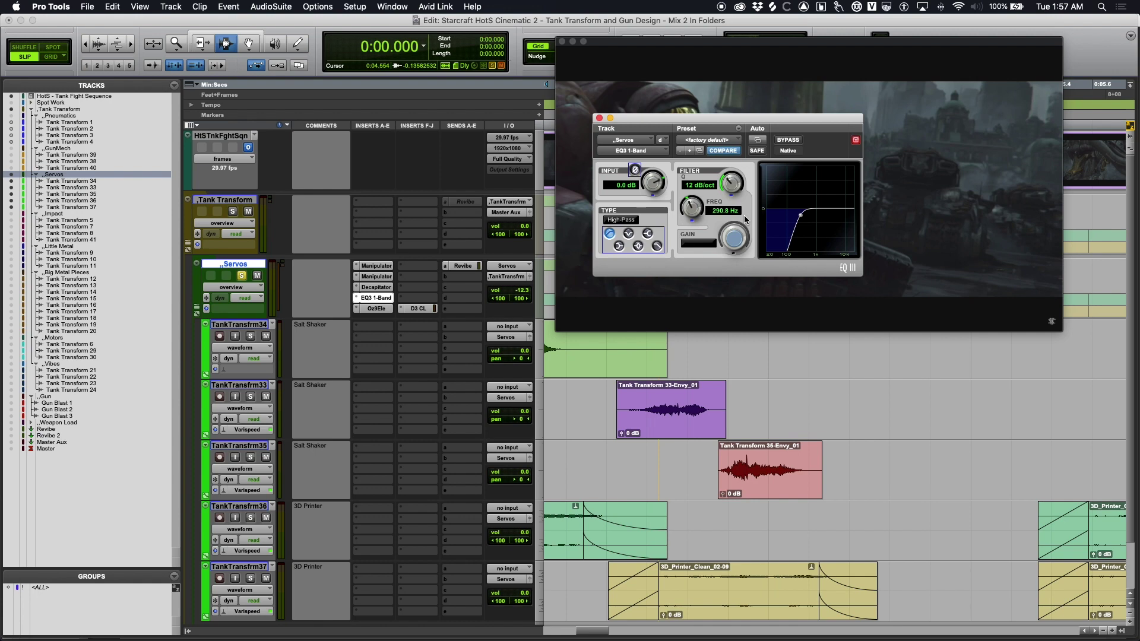
Step: Close the EQ, inspect the Servos folder's Revibe send and close the send window
click(376, 298)
click(462, 266)
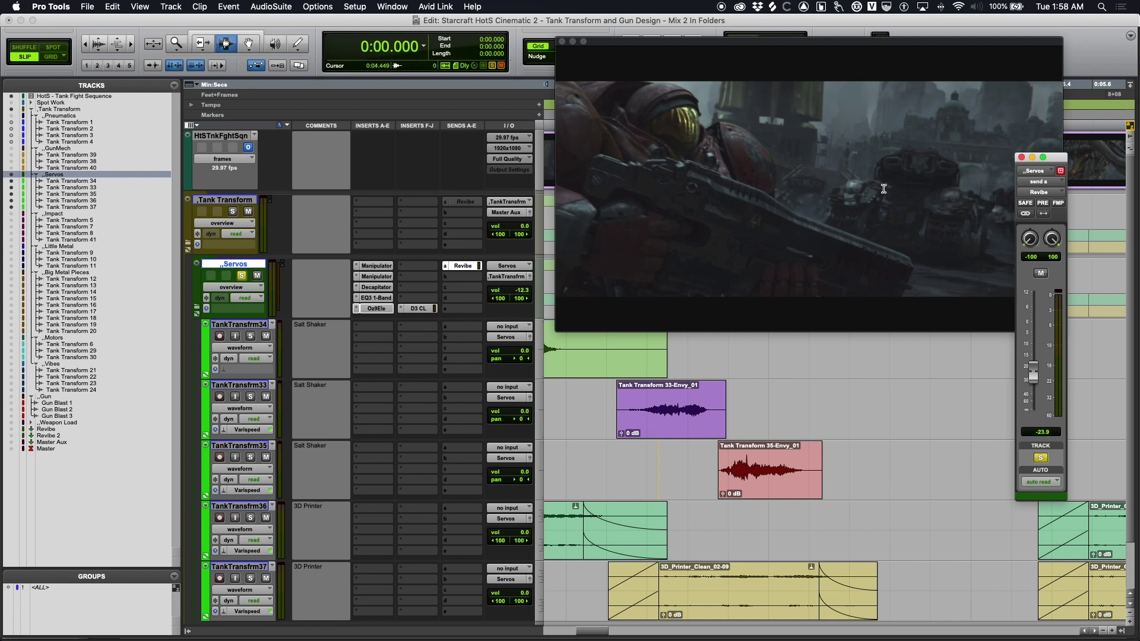
click(1021, 158)
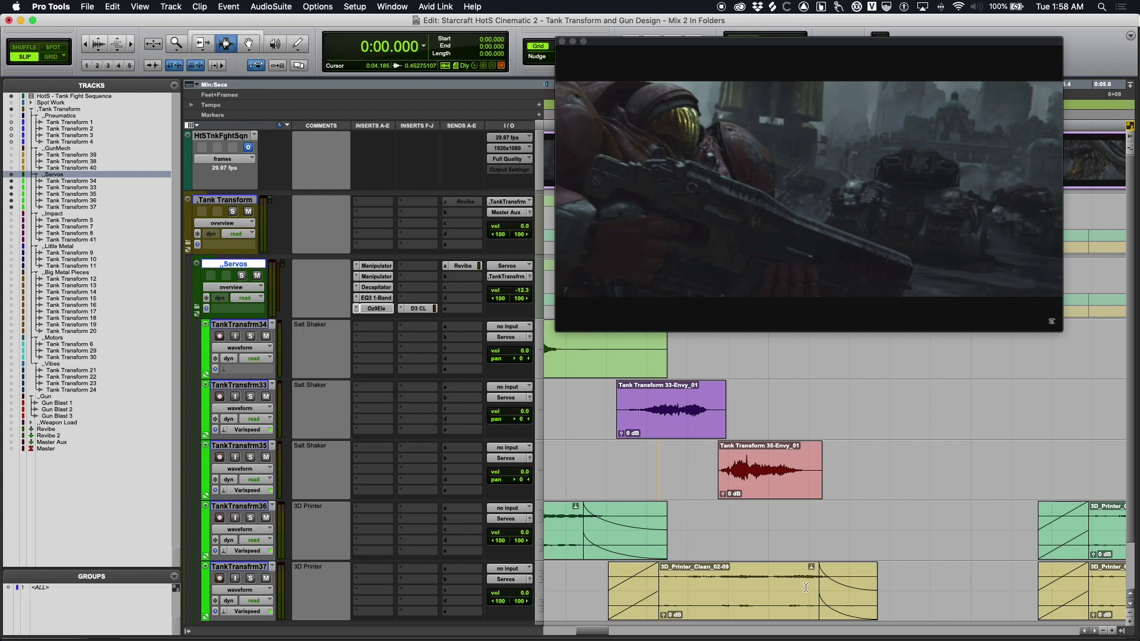
Step: Hide the video window and place the playback start at 0:02.291, where the TankTransfrm34 clip begins
scroll(806, 588, down, 2)
scroll(806, 588, left, 3)
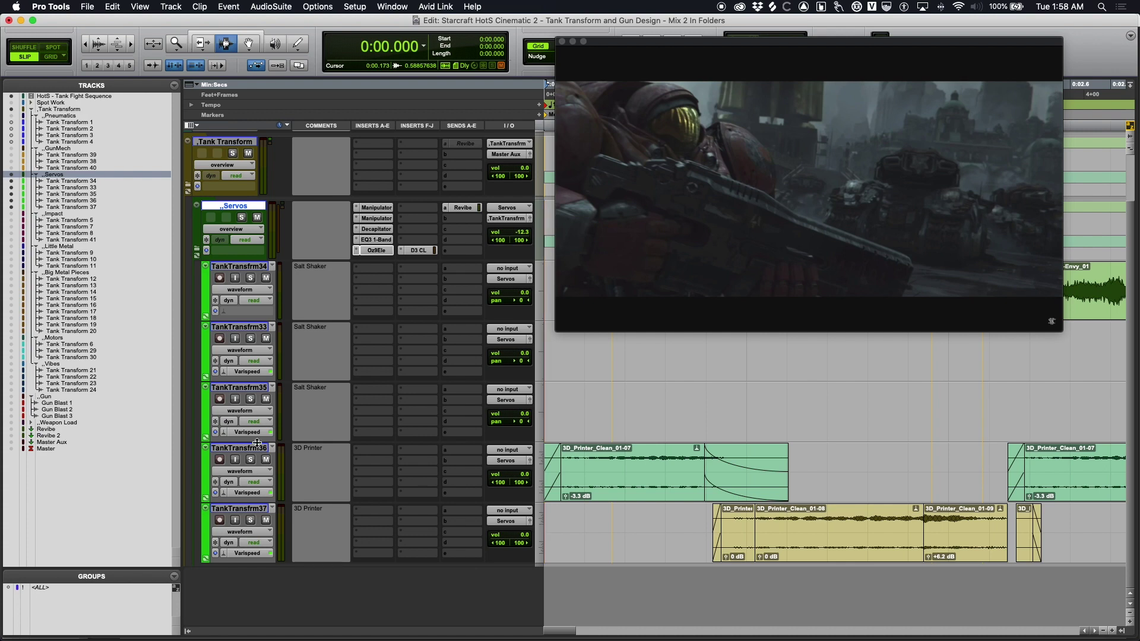
key(r)
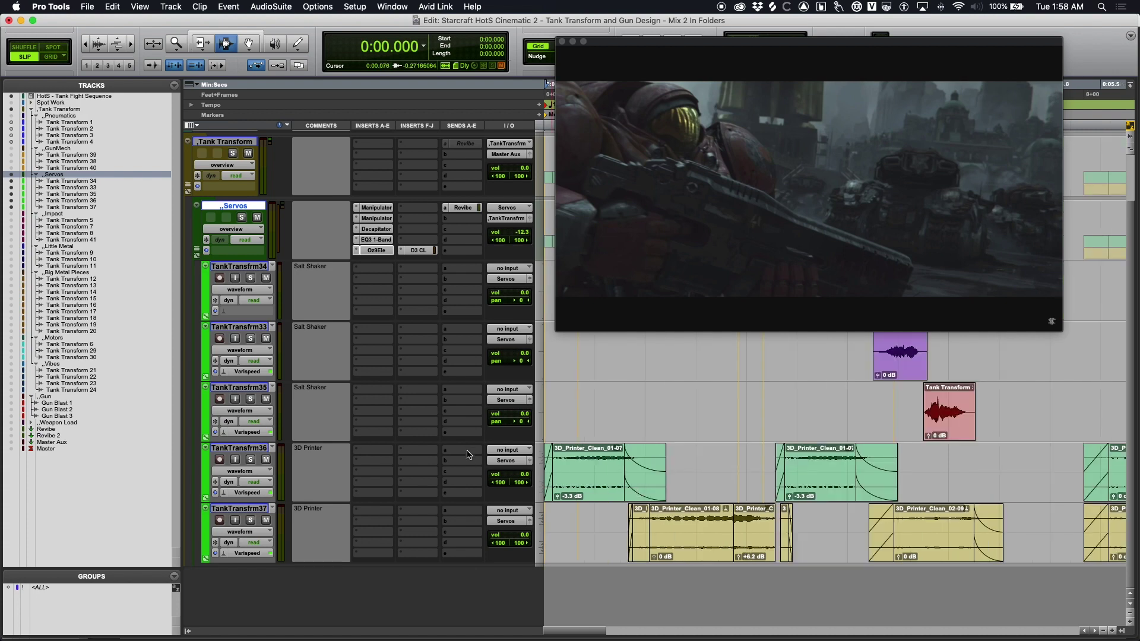
key(r)
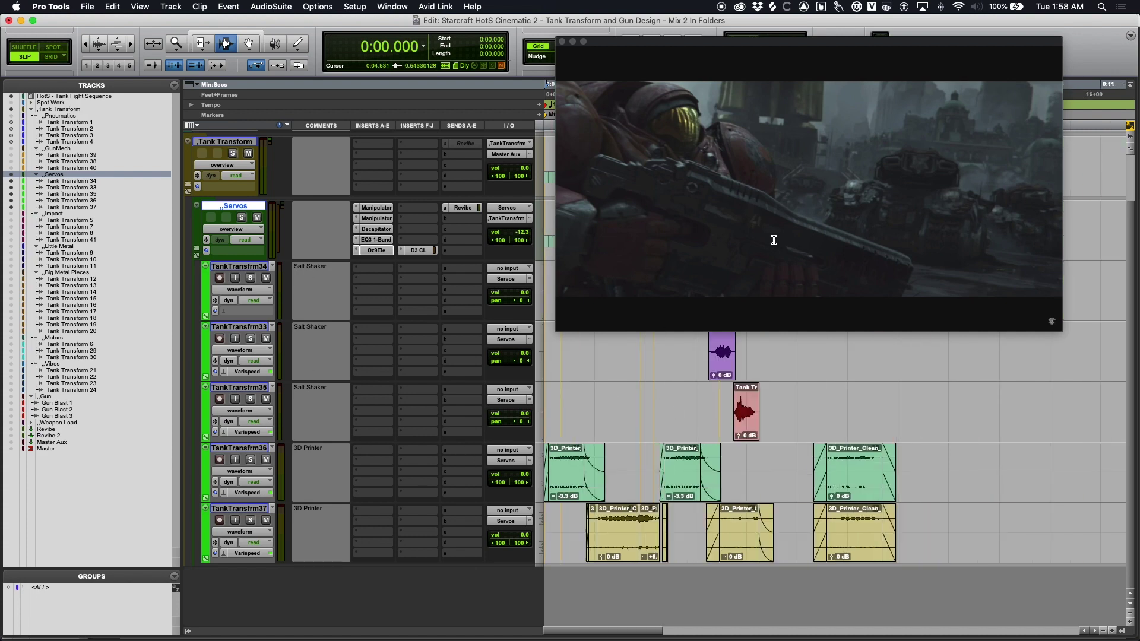
key(super+9)
click(661, 288)
Step: Solo the Salt Shaker tracks TankTransfrm34, 33 and 35 and play them from 0:02.291
click(251, 278)
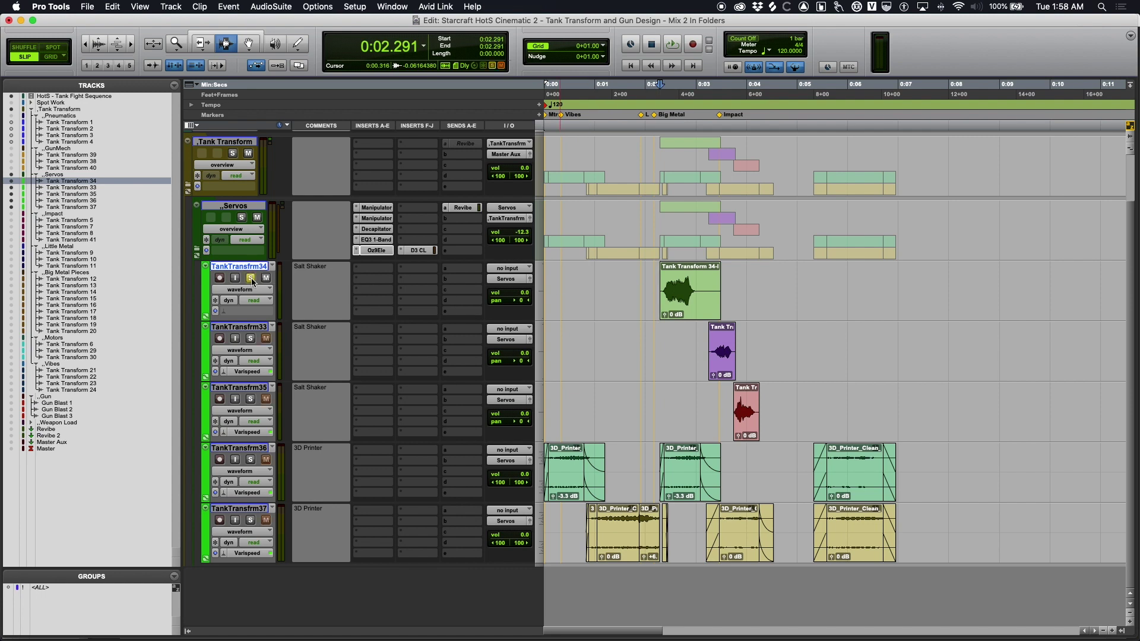
shift+click(250, 390)
click(250, 400)
click(250, 339)
key(space)
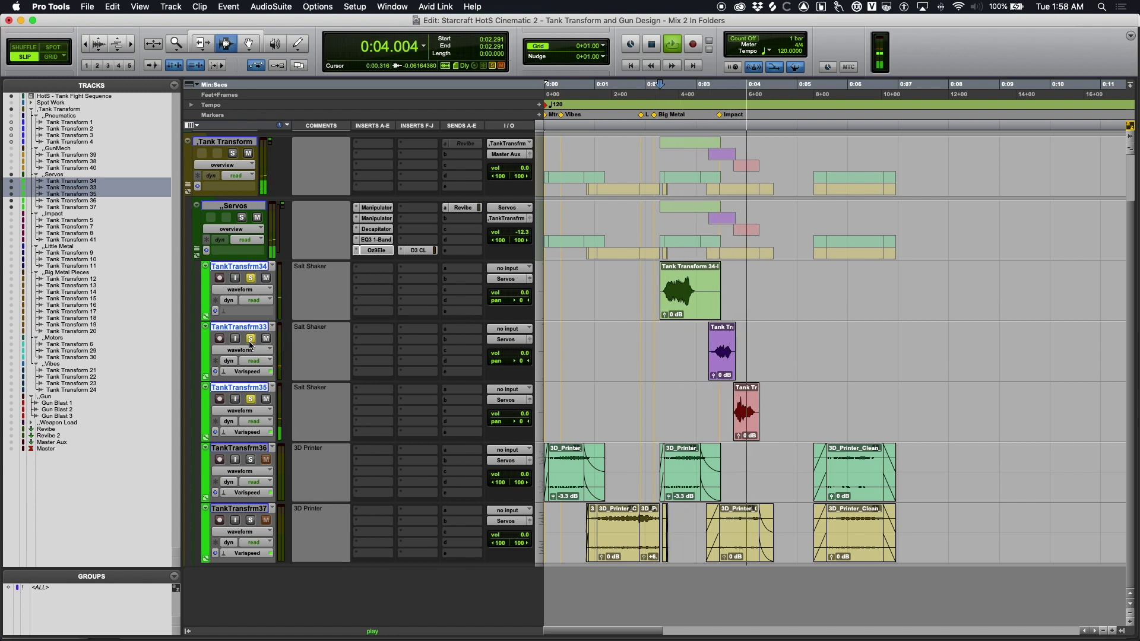
key(space)
Step: Show the video, play the soloed Salt Shaker tracks against it twice, and hide the video again
key(super+9)
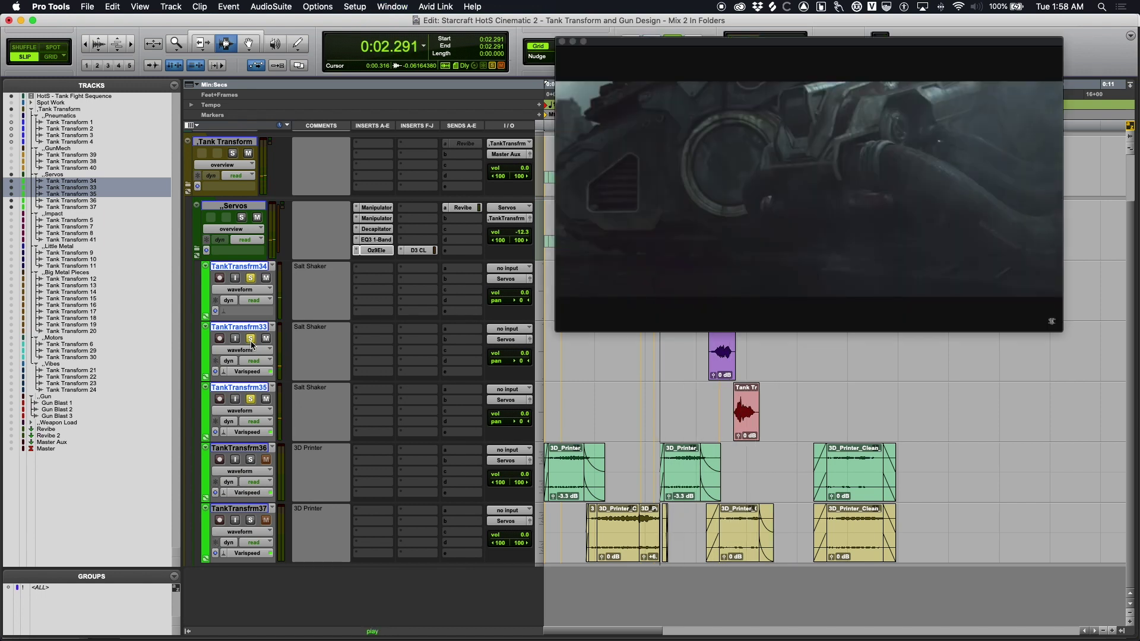
key(space)
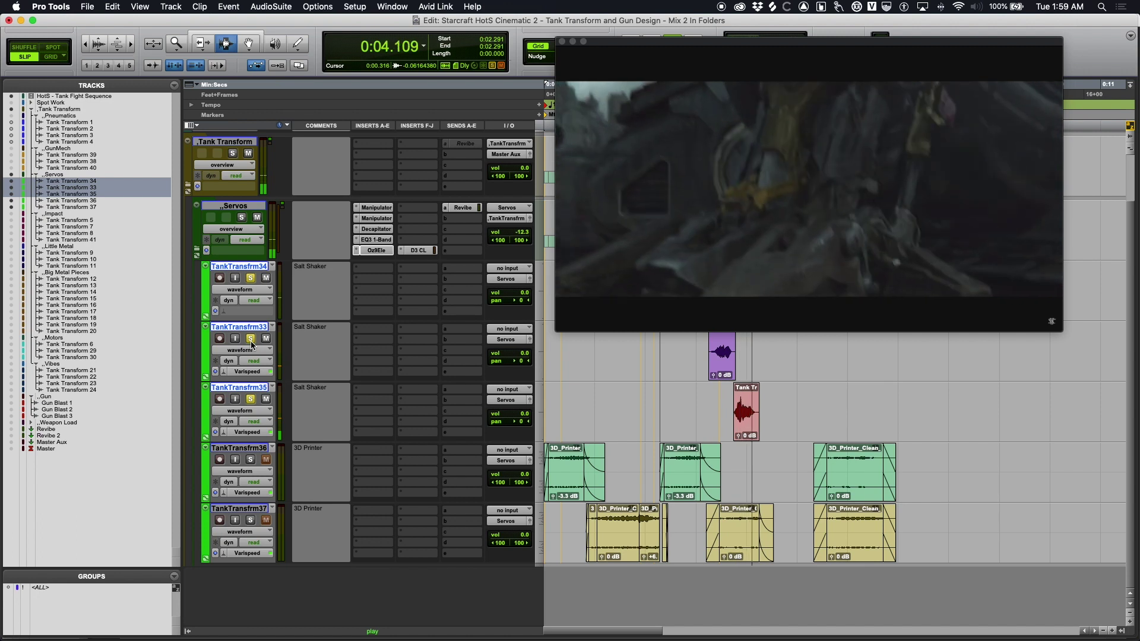
key(space)
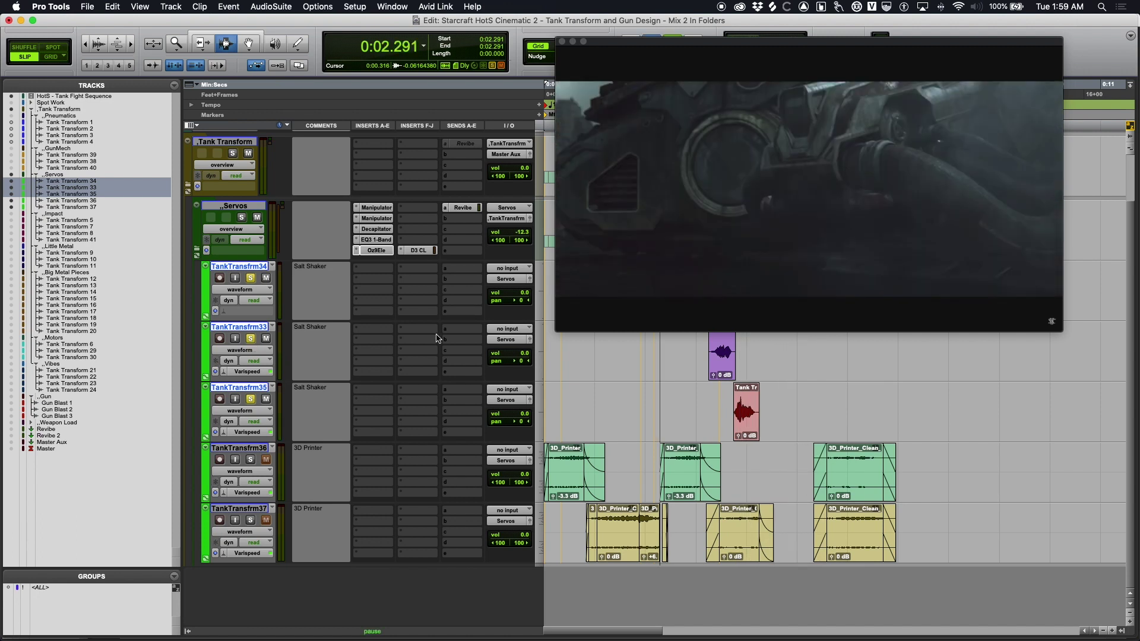
key(space)
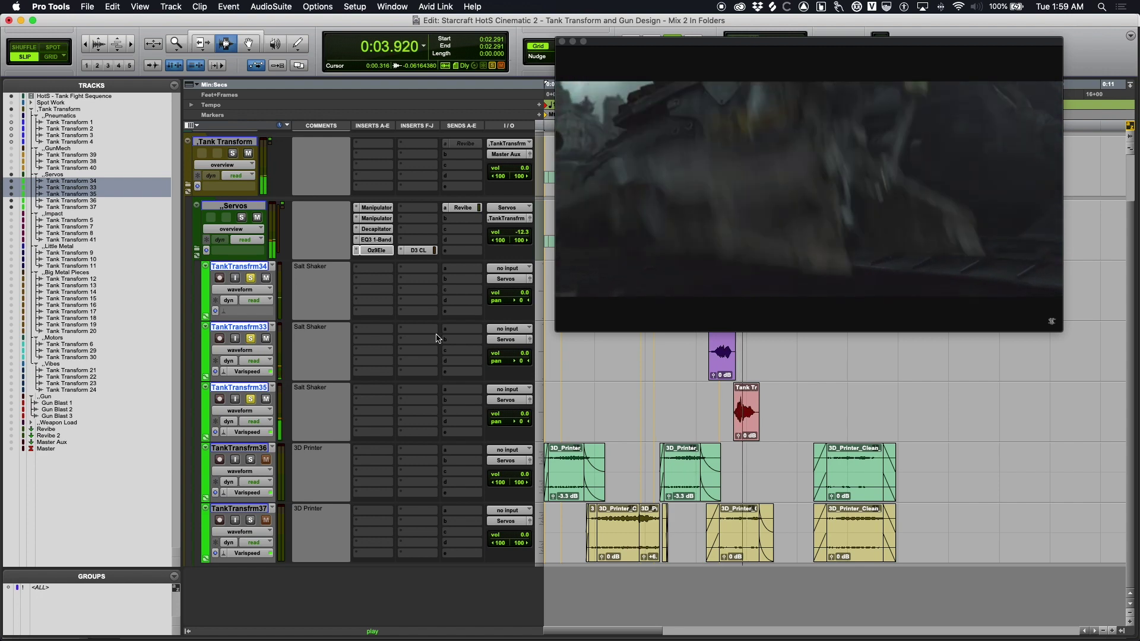
key(space)
key(super+9)
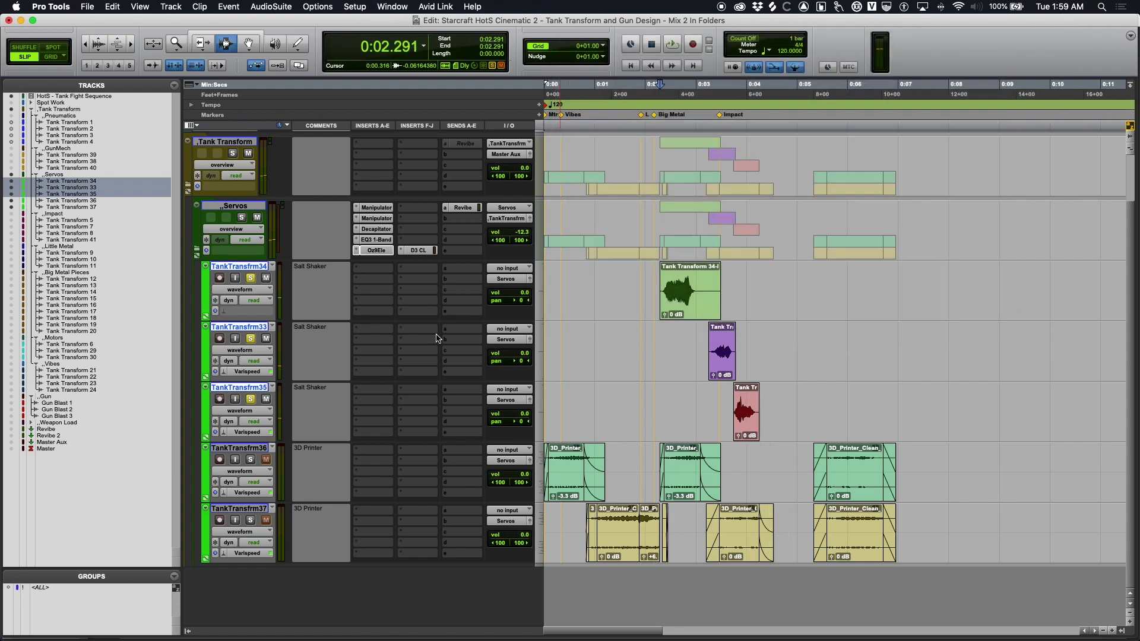
Step: Unsolo the Salt Shaker tracks, solo the 3D Printer tracks TankTransfrm36 and 37, and return the playback position to the session start
click(250, 278)
click(251, 338)
click(250, 399)
click(250, 459)
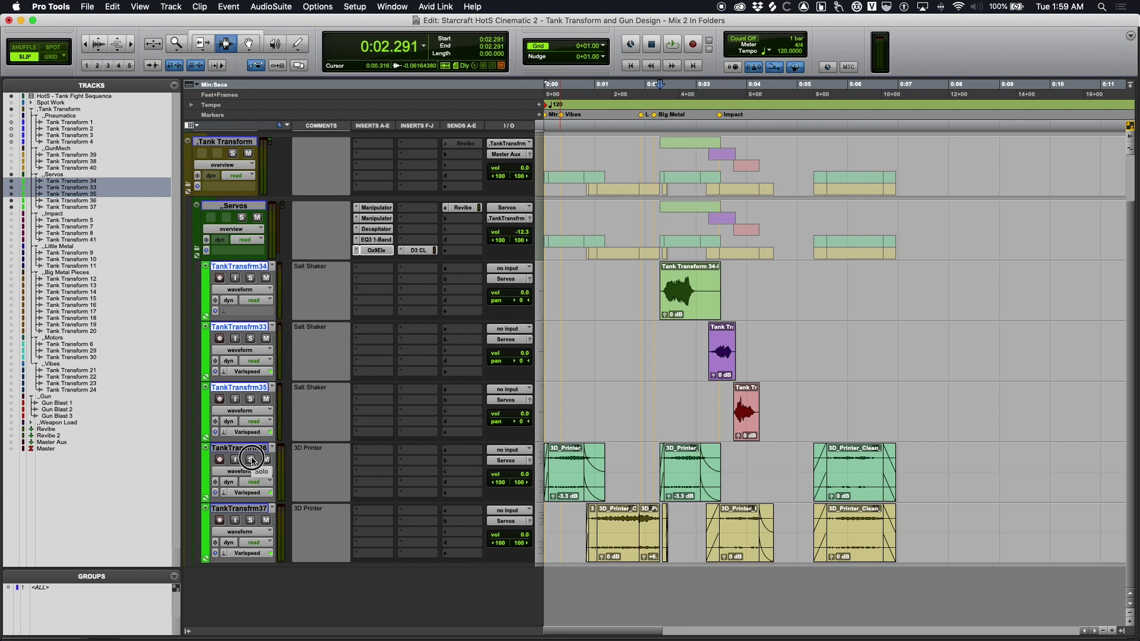
click(614, 478)
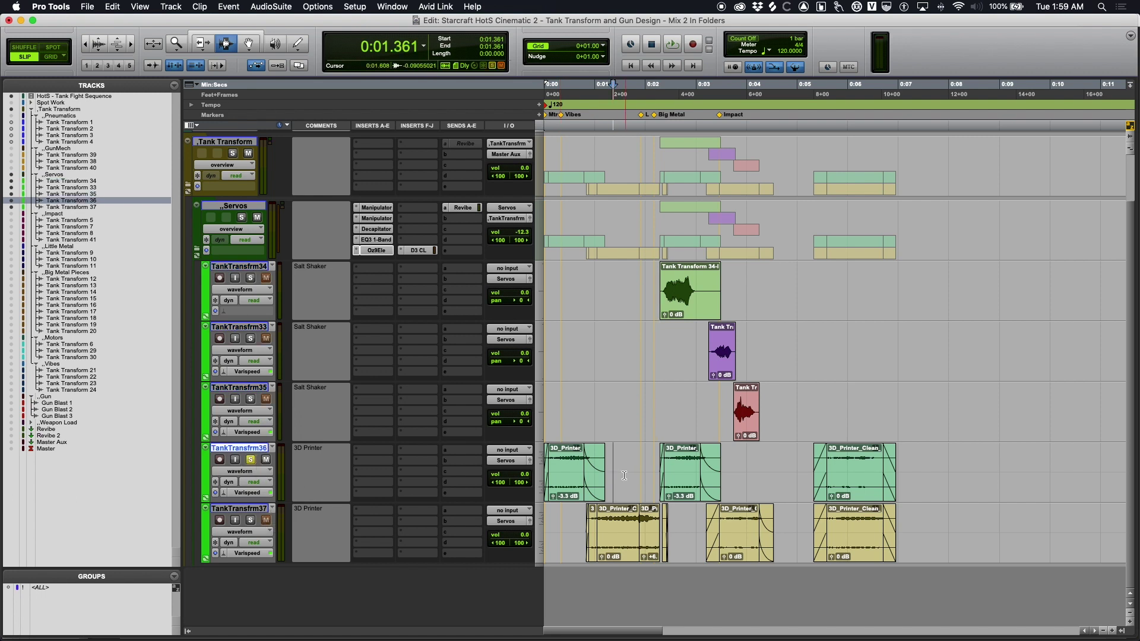
key(Return)
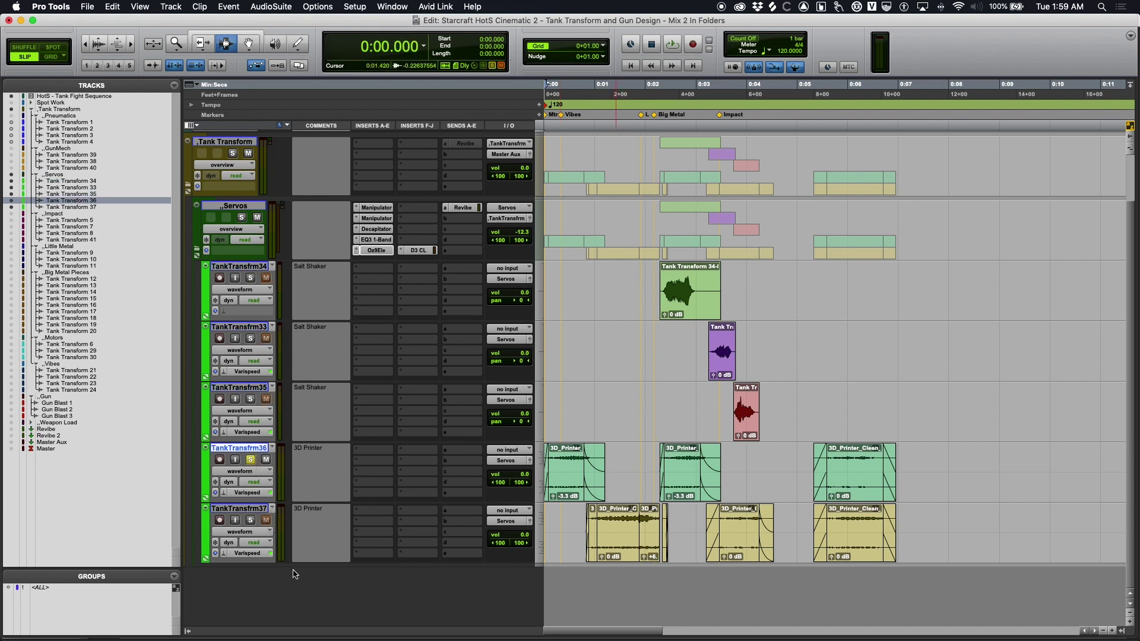
click(250, 521)
Step: Play the soloed 3D Printer tracks twice from the session start
key(space)
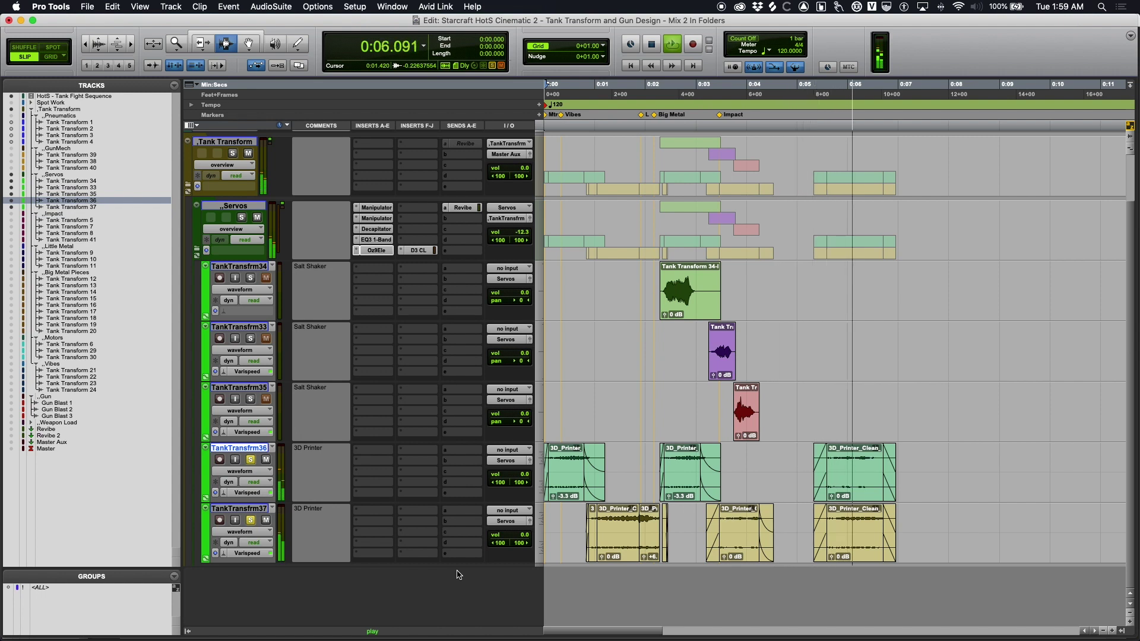
key(space)
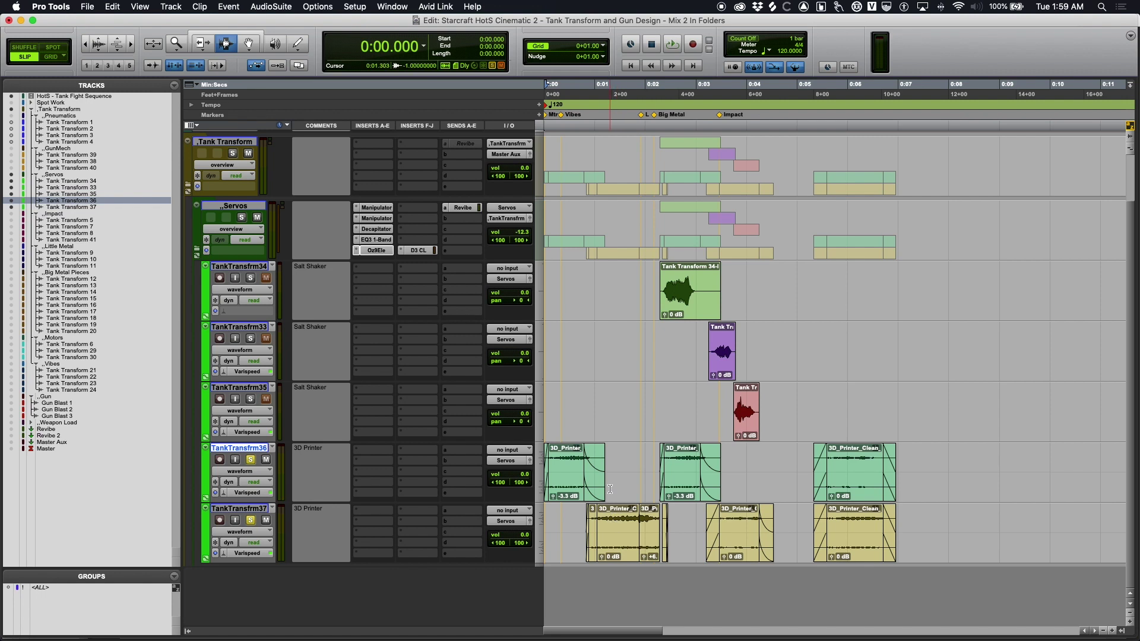
key(space)
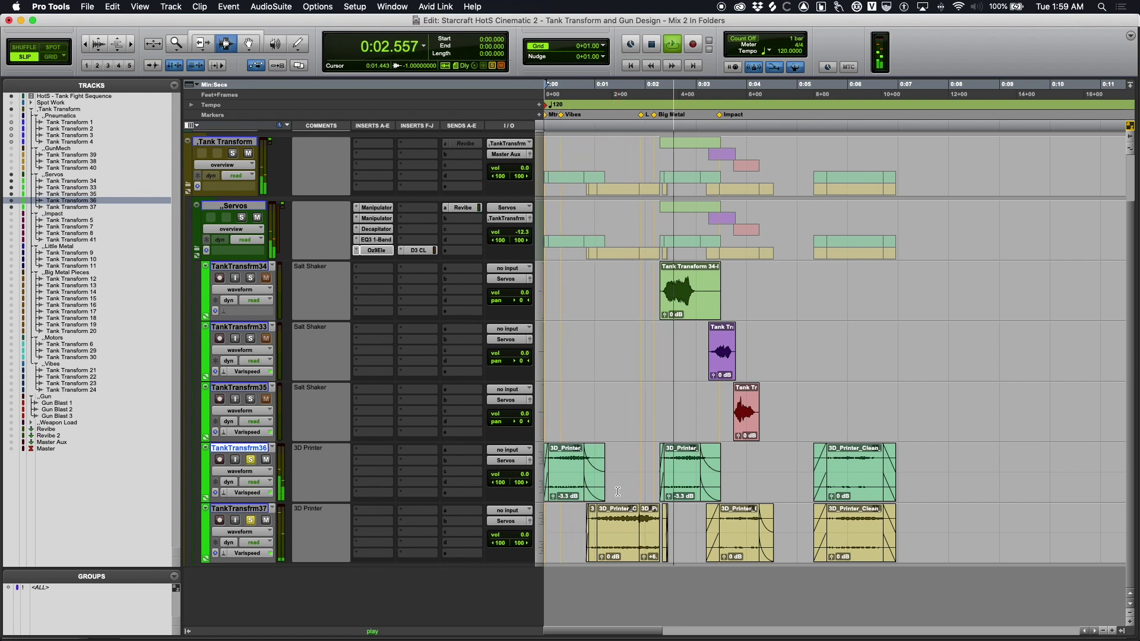
key(space)
Step: Unsolo the two 3D Printer tracks, solo the whole Servos folder and play it from the session start
click(250, 460)
click(250, 520)
click(242, 217)
key(space)
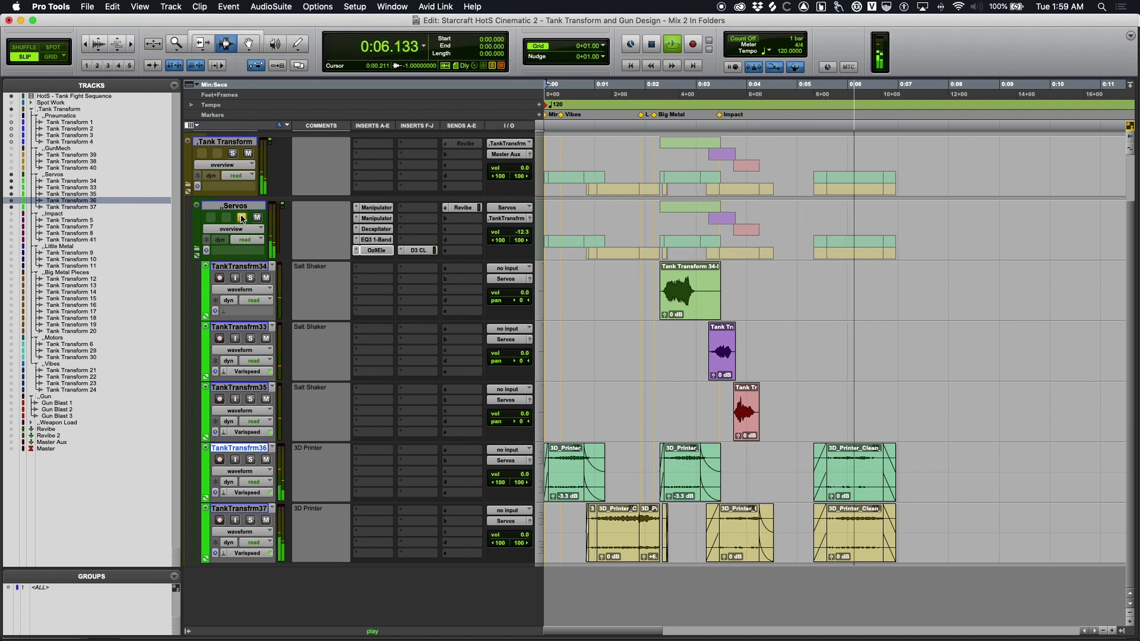
key(space)
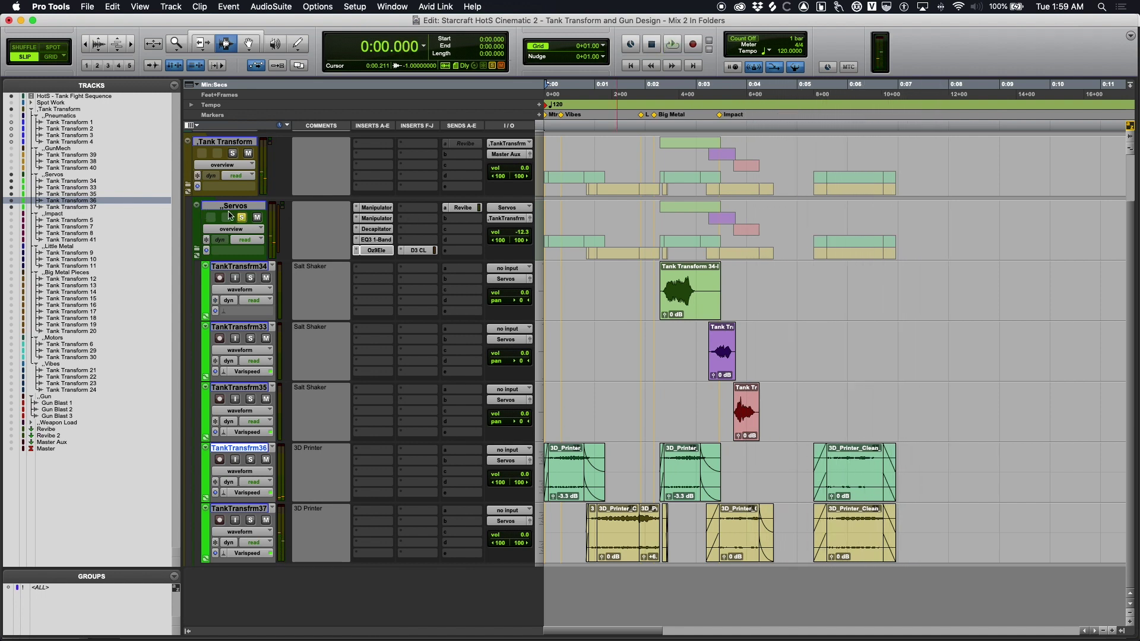
Step: Collapse the view to the Servos, GunMech and Pneumatics folders with the video track, and reduce the track heights so all three fit
click(245, 207)
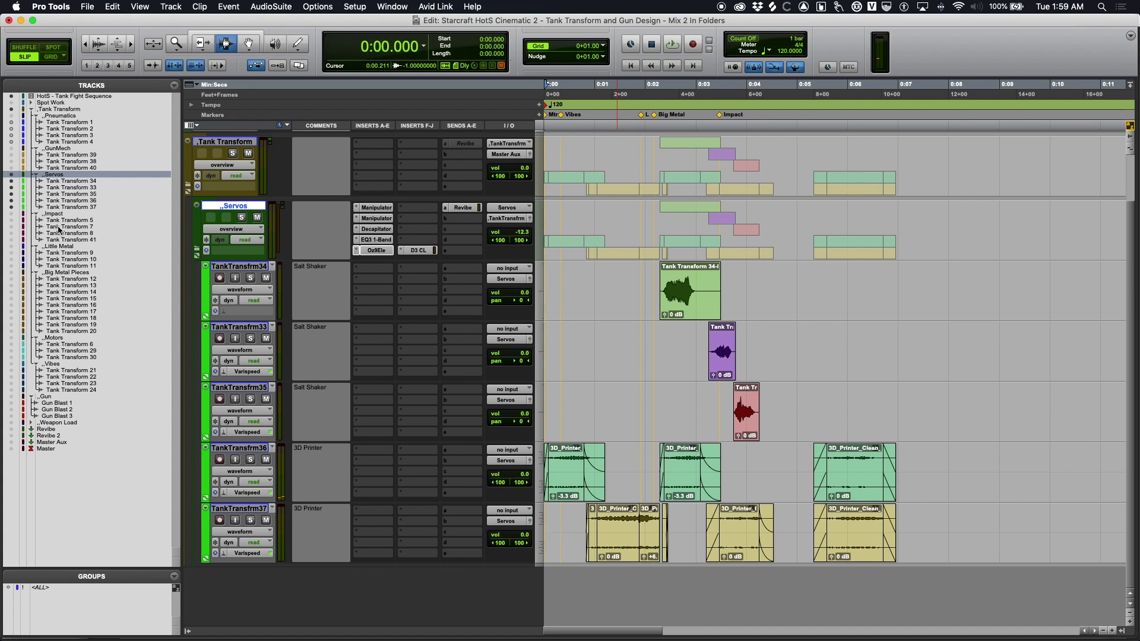
click(12, 174)
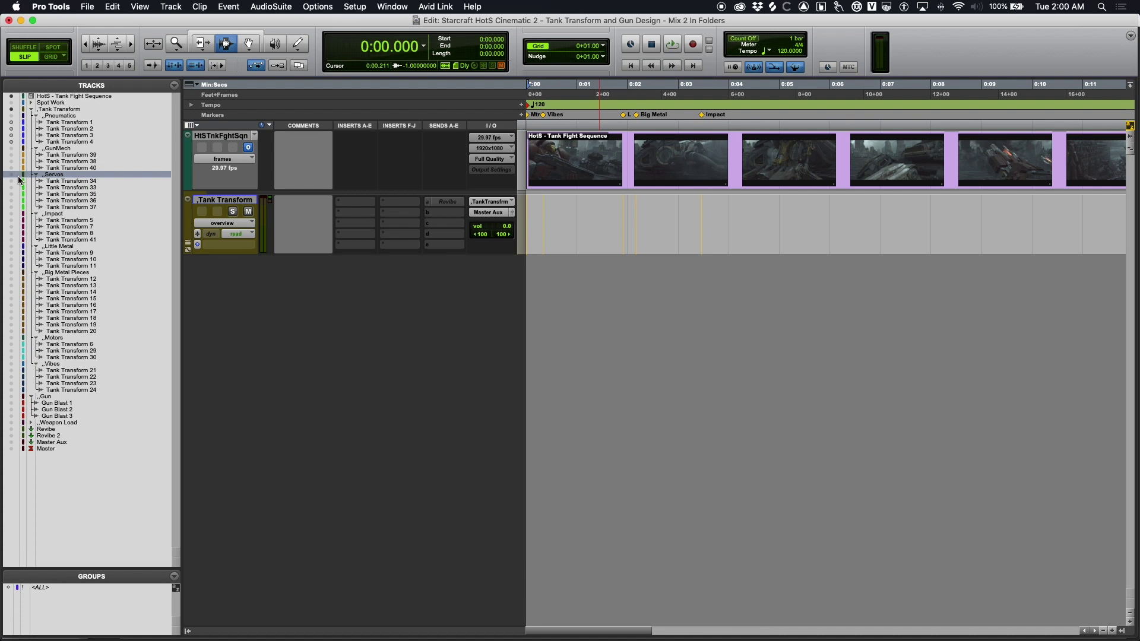
click(11, 174)
click(11, 148)
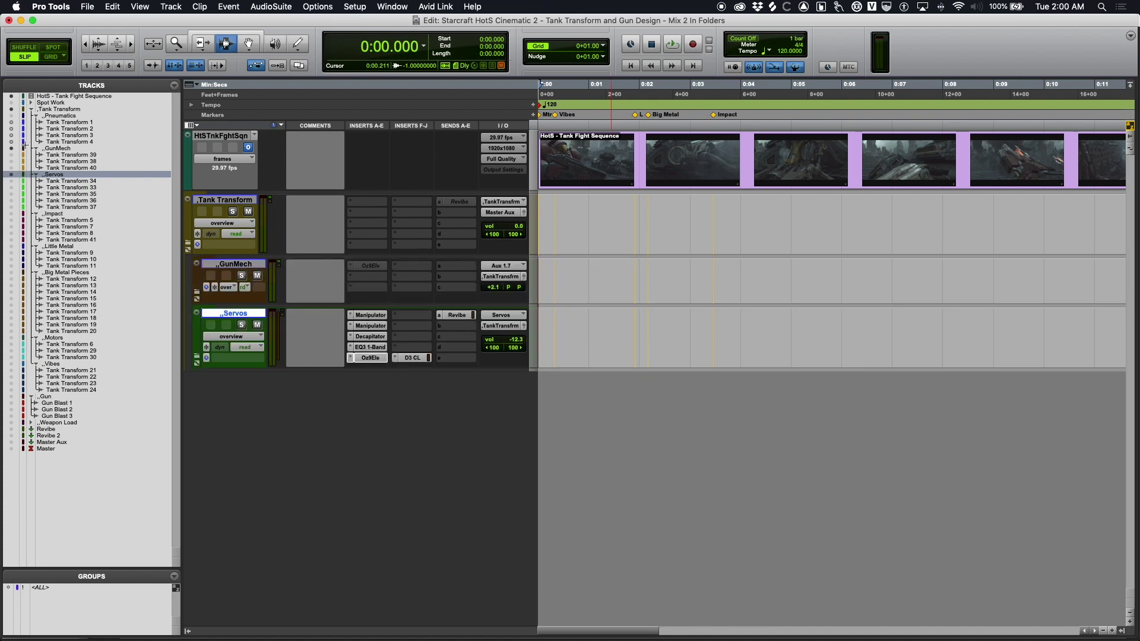
click(11, 116)
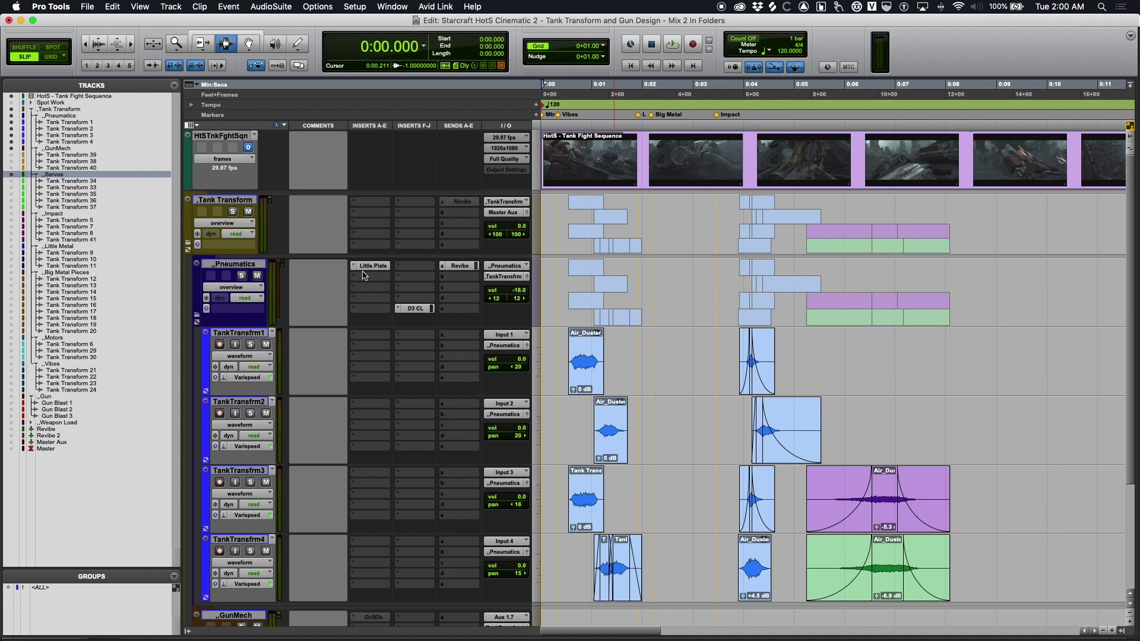
key(ctrl+alt+Down)
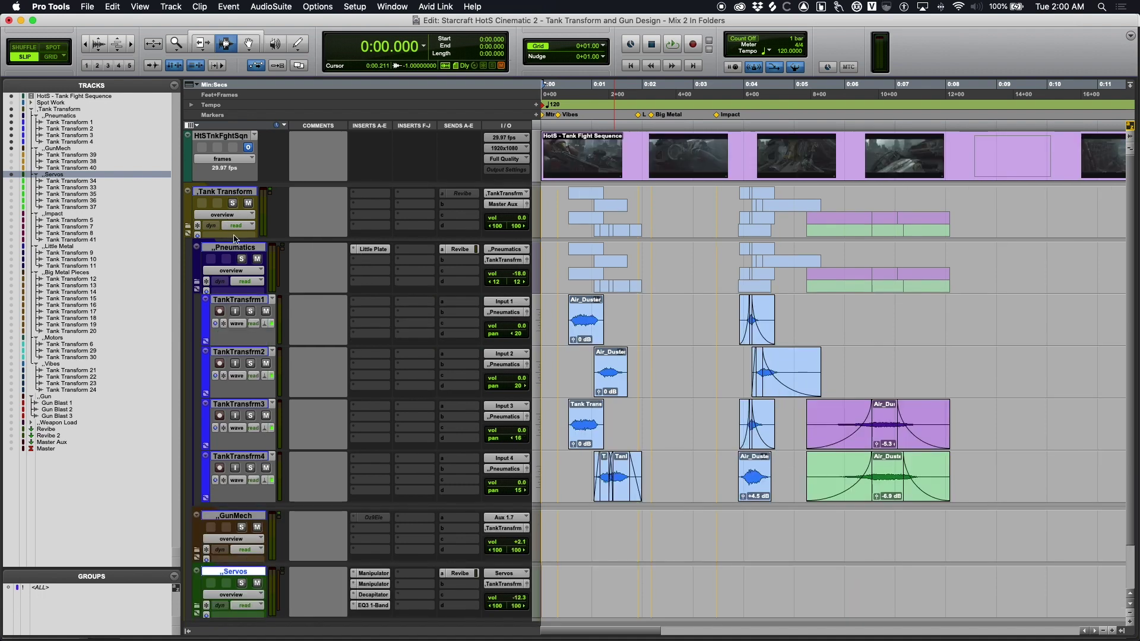
Step: Solo the Pneumatics, GunMech and Servos folders and play them briefly from the session start
click(242, 259)
click(241, 527)
click(242, 583)
key(space)
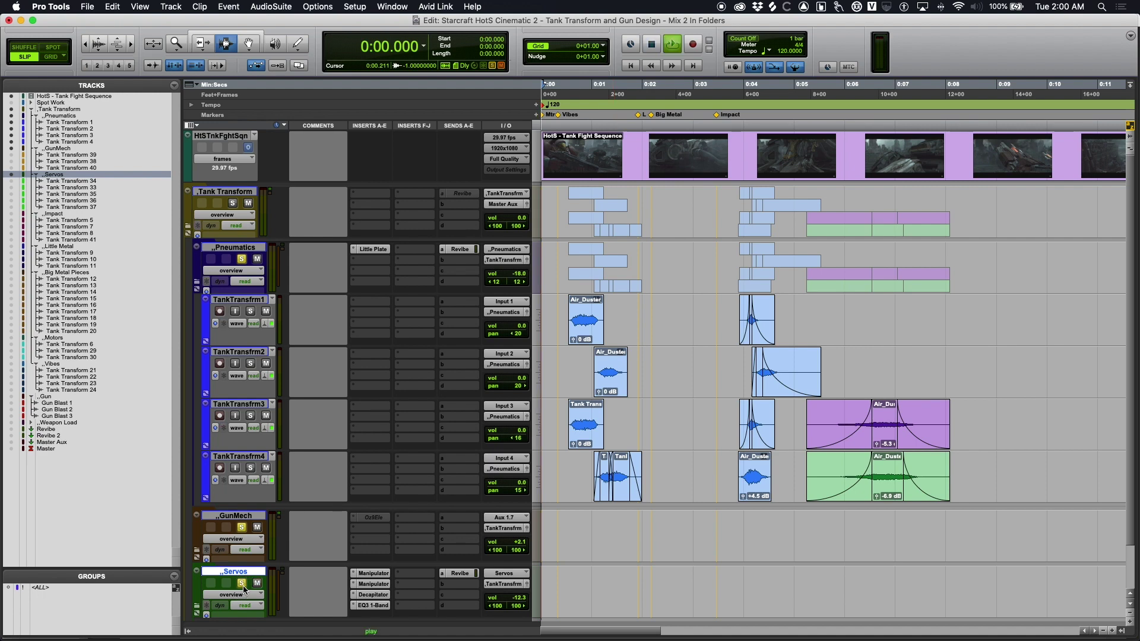
key(space)
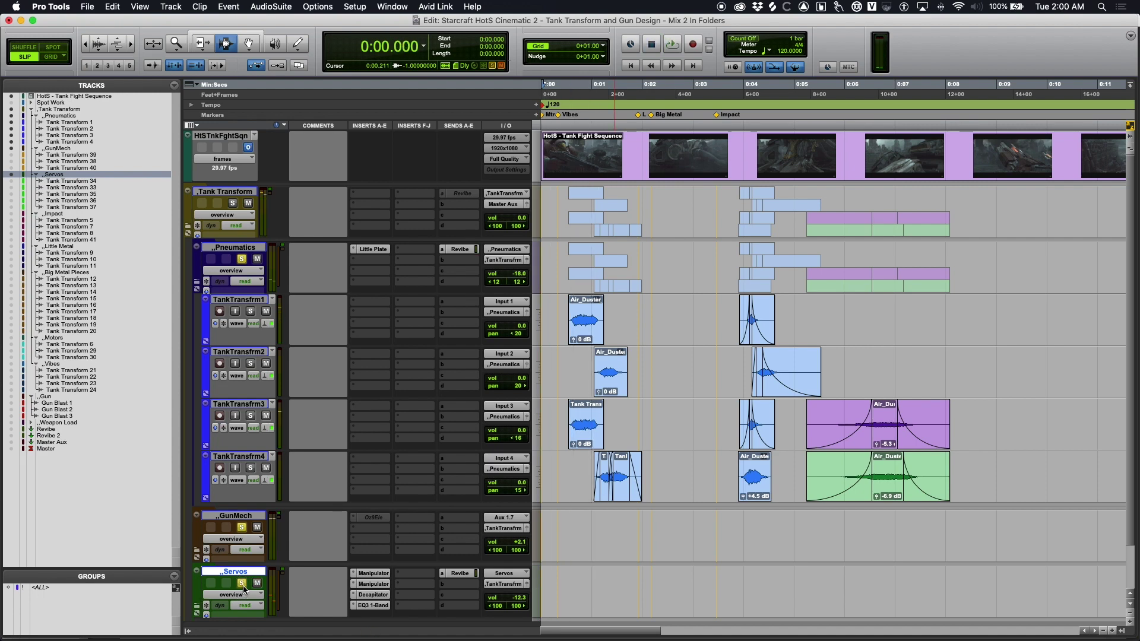
Step: Show the video window, reposition it over the timeline, and play the three soloed folders against the cinematic
key(super+9)
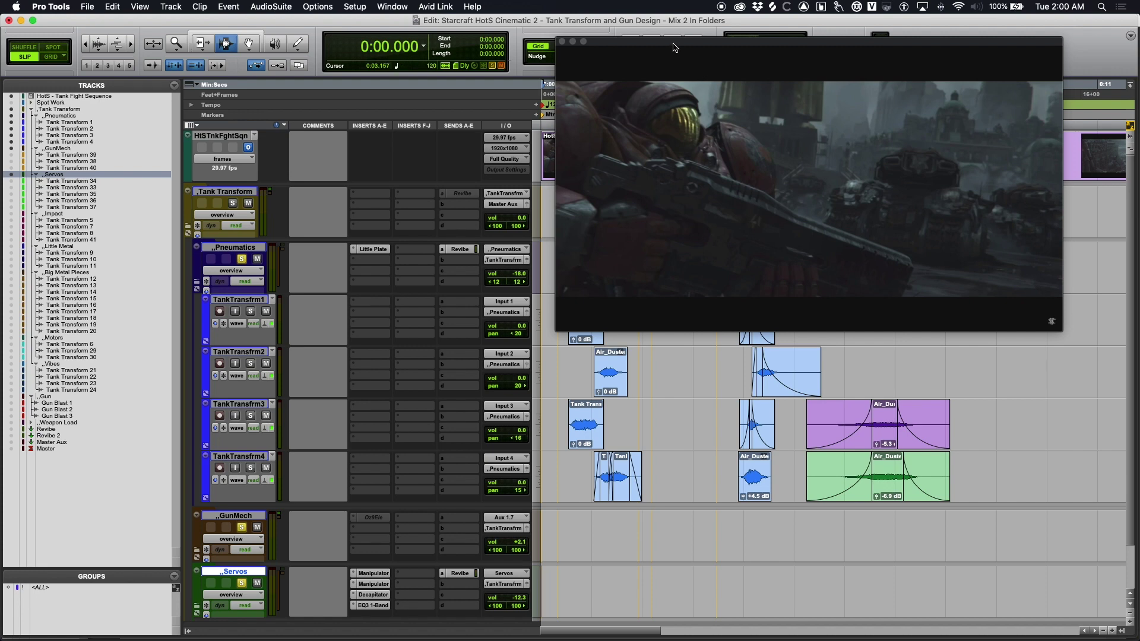
drag(675, 48, 634, 97)
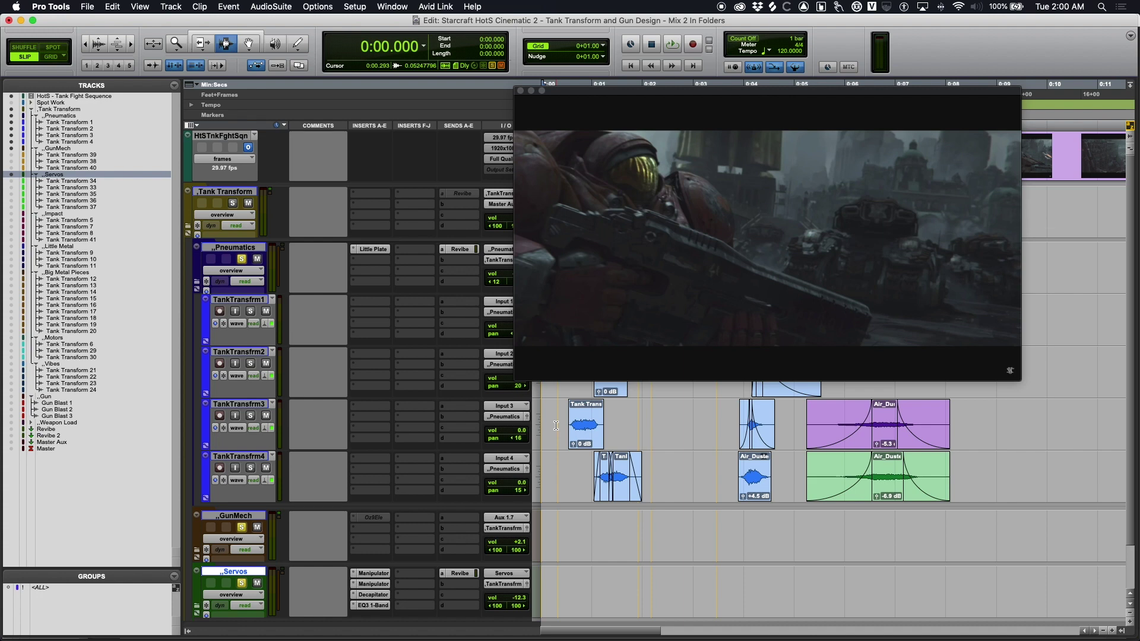
key(space)
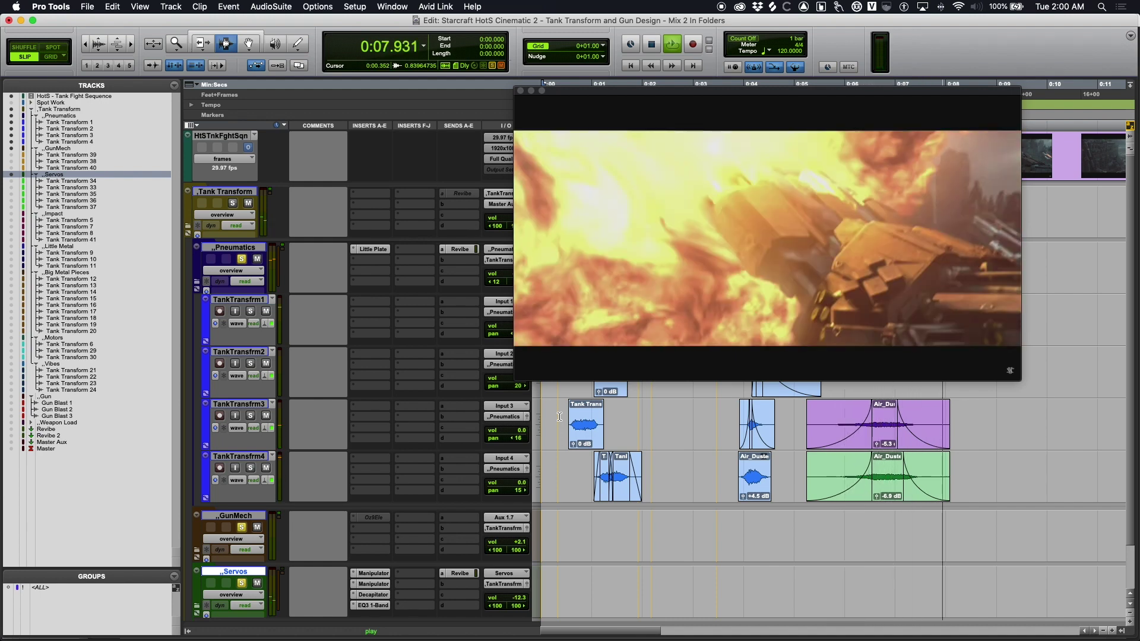
key(space)
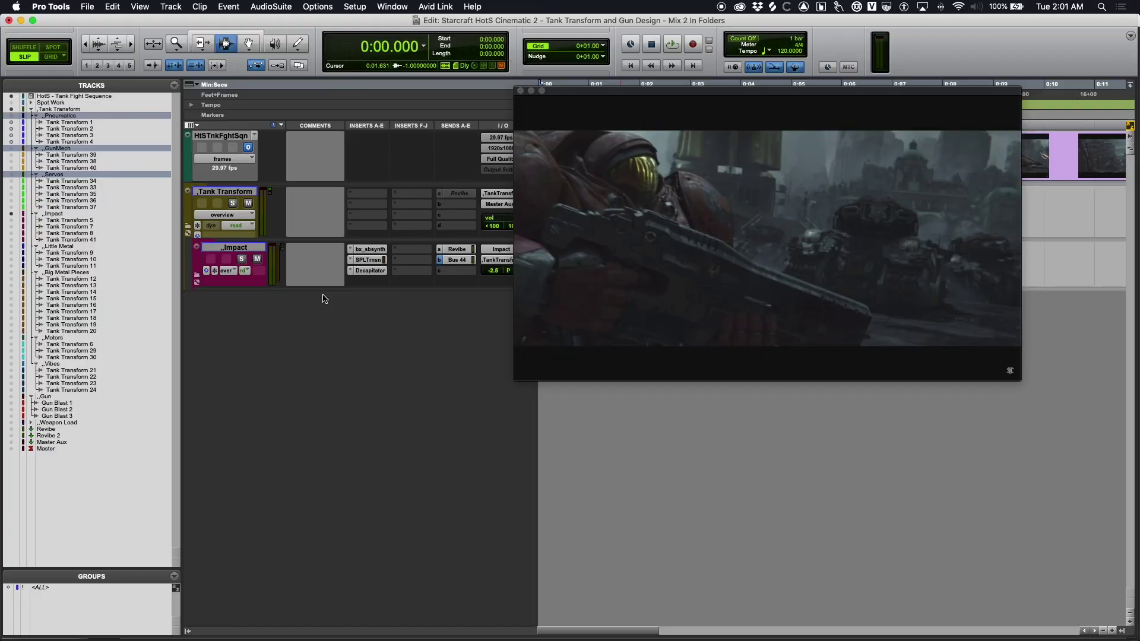
Step: Show the Impact folder's four tracks, enlarge their heights, and move the video window clear of their clips
drag(18, 223, 44, 240)
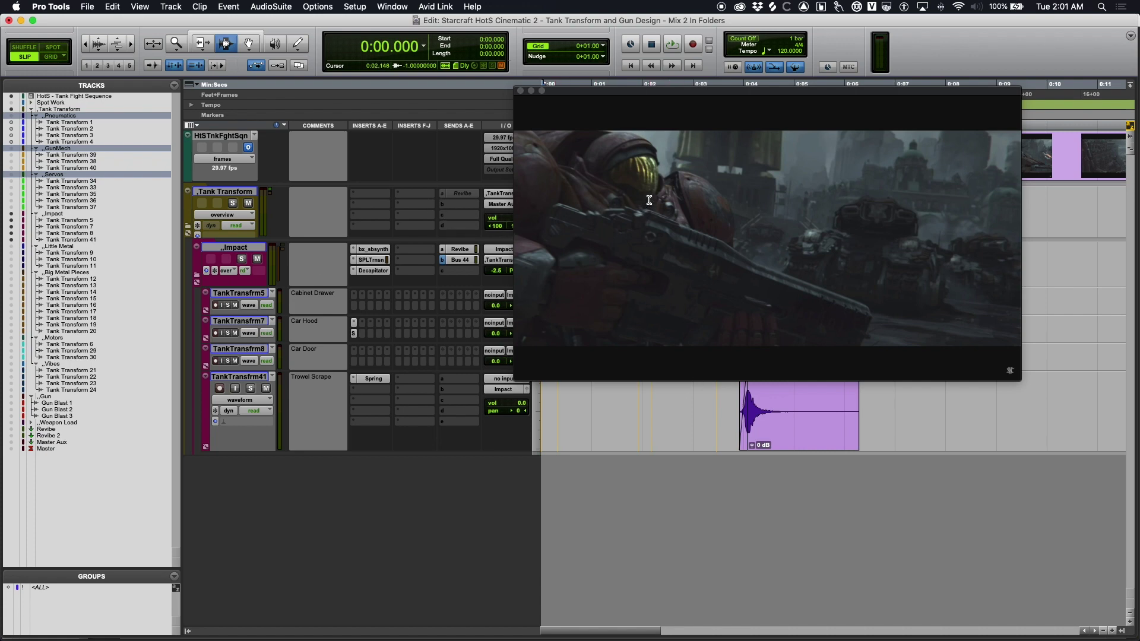
mouse_move(646, 96)
mouse_down()
mouse_move(722, 173)
mouse_move(537, 105)
mouse_move(784, 119)
mouse_move(658, 93)
mouse_up()
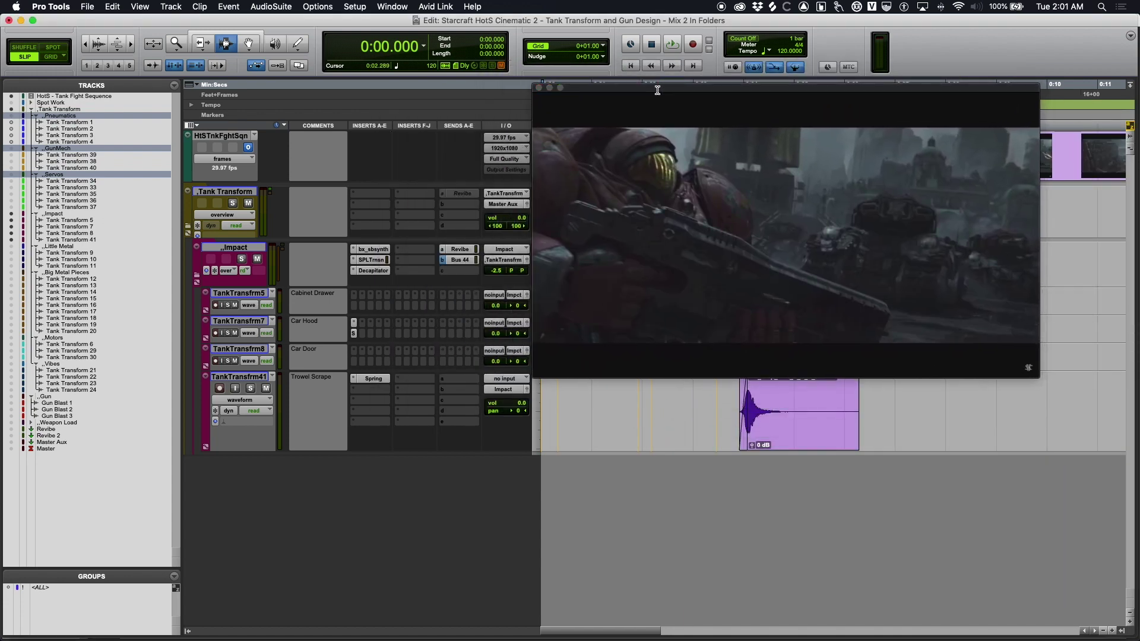
drag(659, 88, 723, 42)
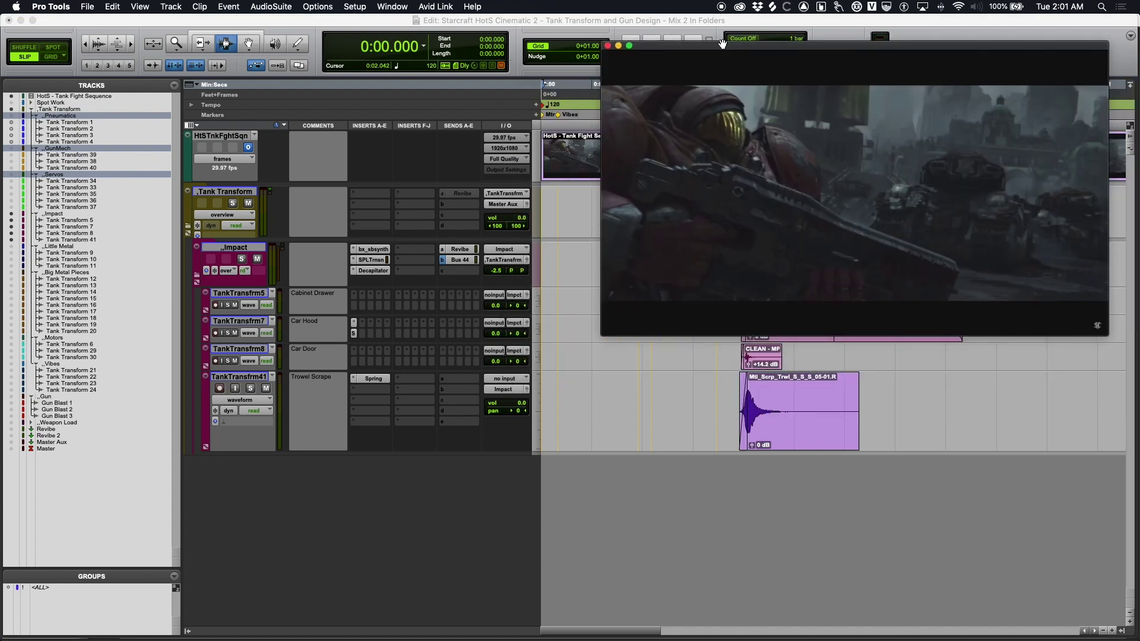
click(646, 411)
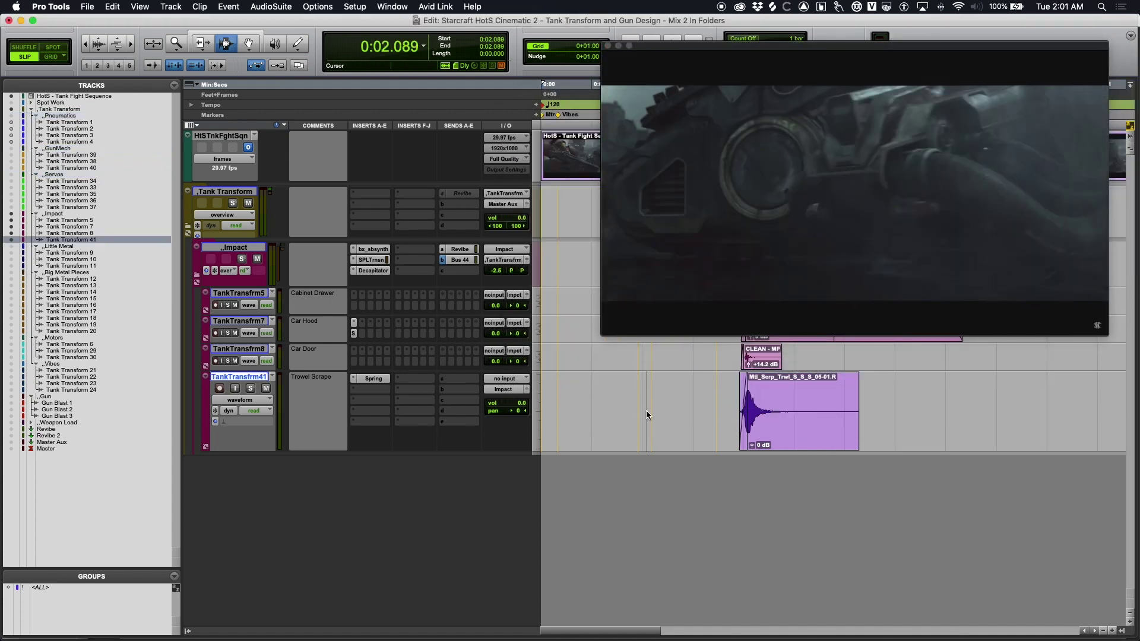
key(ctrl+alt+Up)
drag(745, 45, 715, 8)
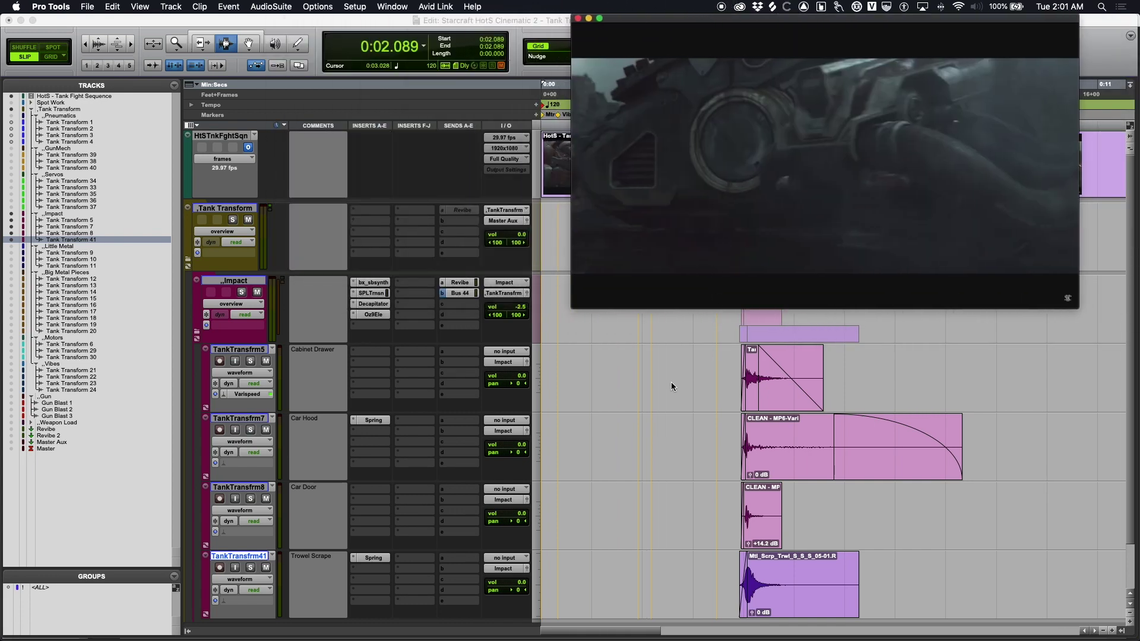
Step: Solo the Trowel Scrape track TankTransfrm41 and play it twice from its clip start at 0:03.921
click(610, 441)
key(Tab)
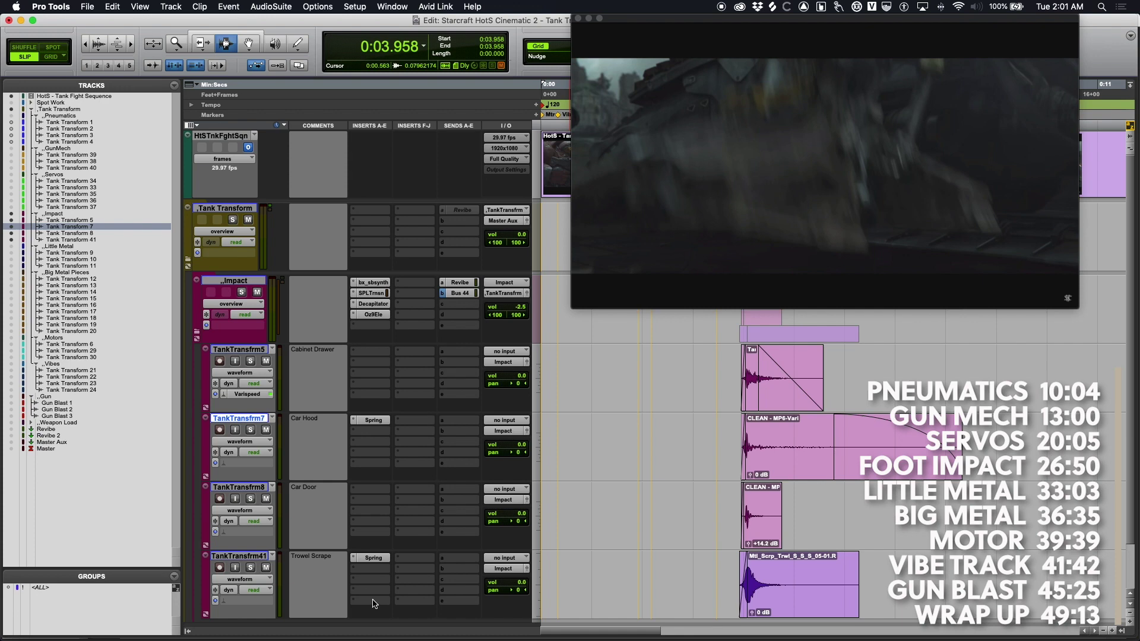
click(253, 555)
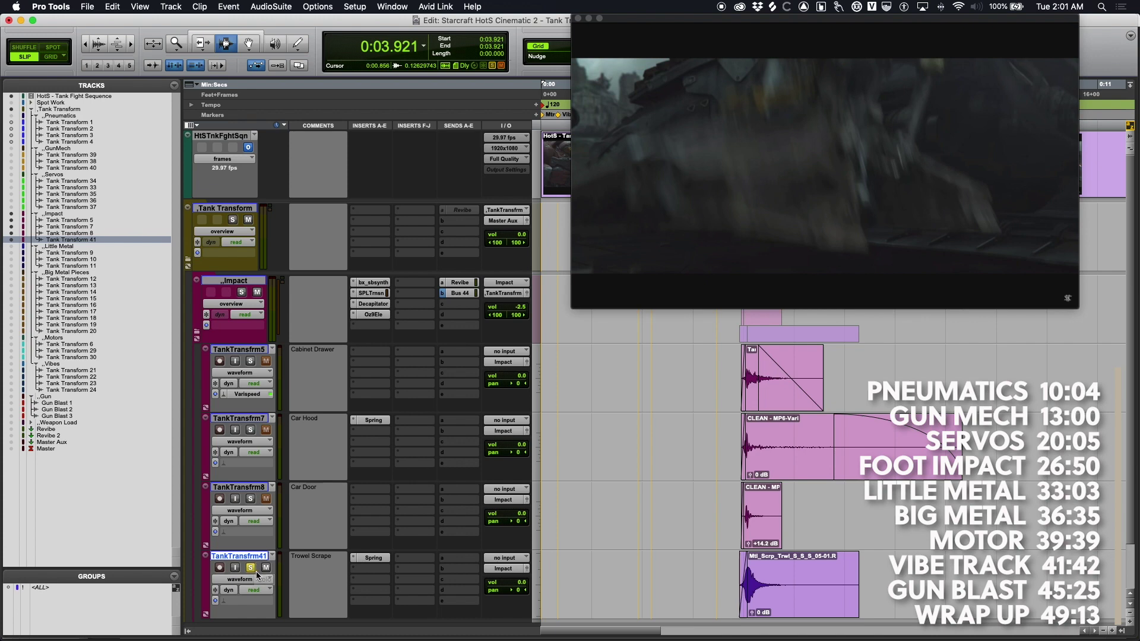
ctrl+click(604, 581)
key(space)
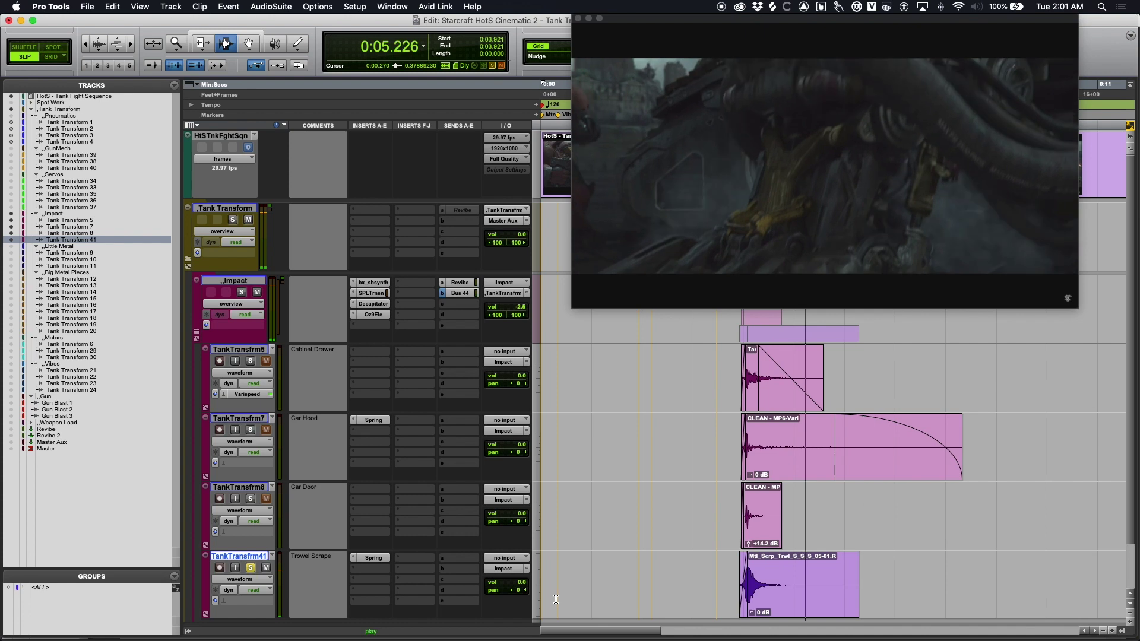
key(space)
key(space)
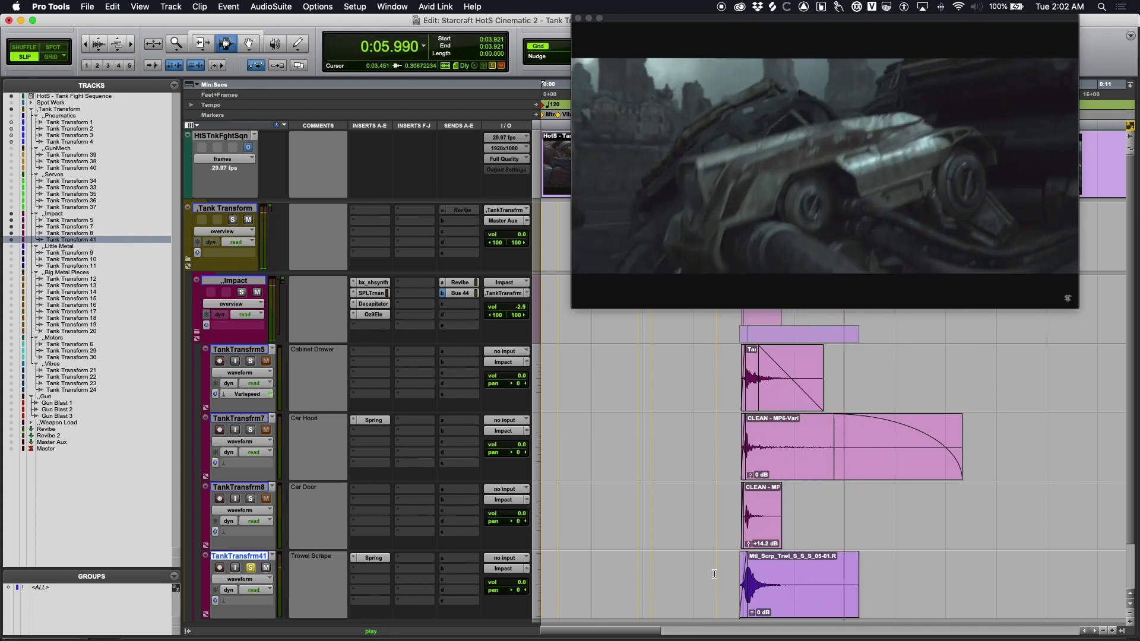
key(space)
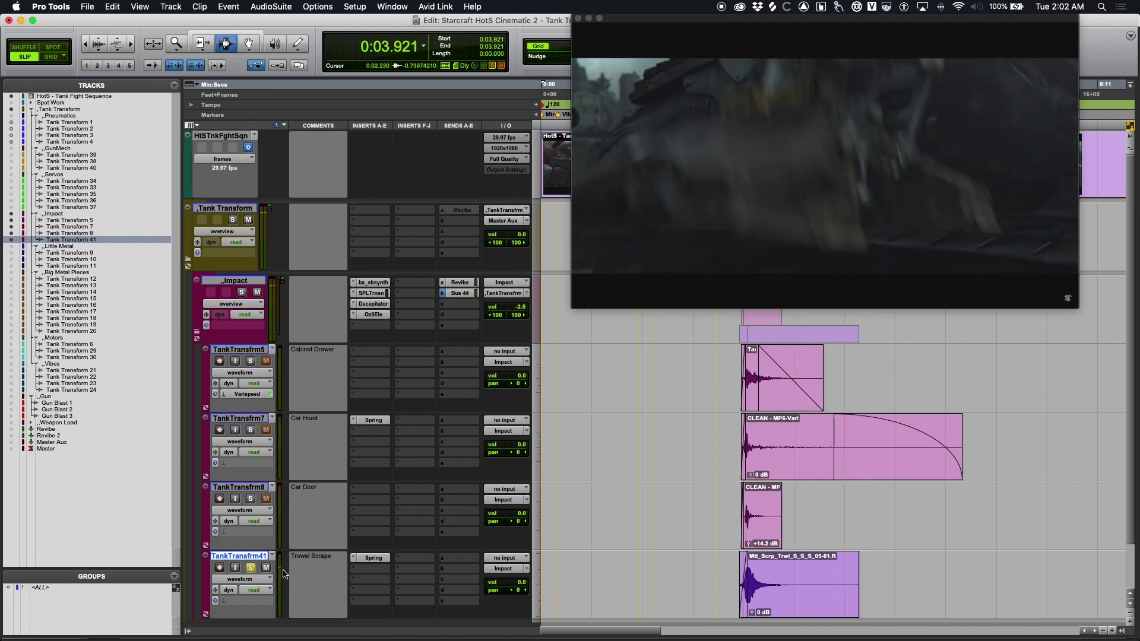
Step: Solo the Impact folder instead of TankTransfrm41, and play it with the Trowel Scrape muted and again unmuted from 0:02.653
click(251, 569)
key(space)
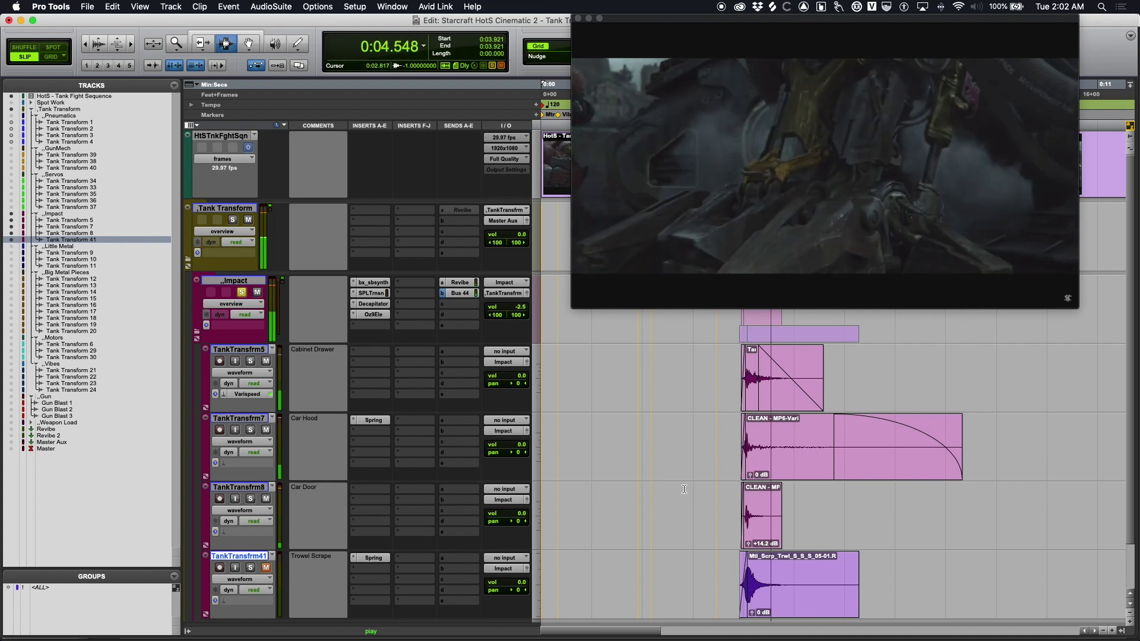
key(space)
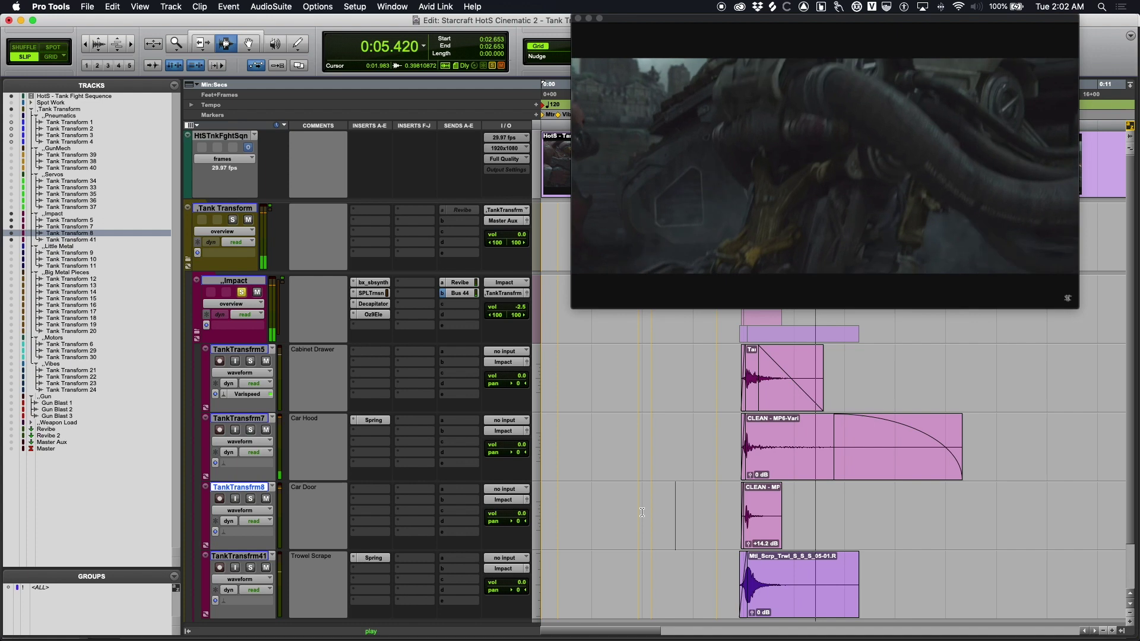
key(space)
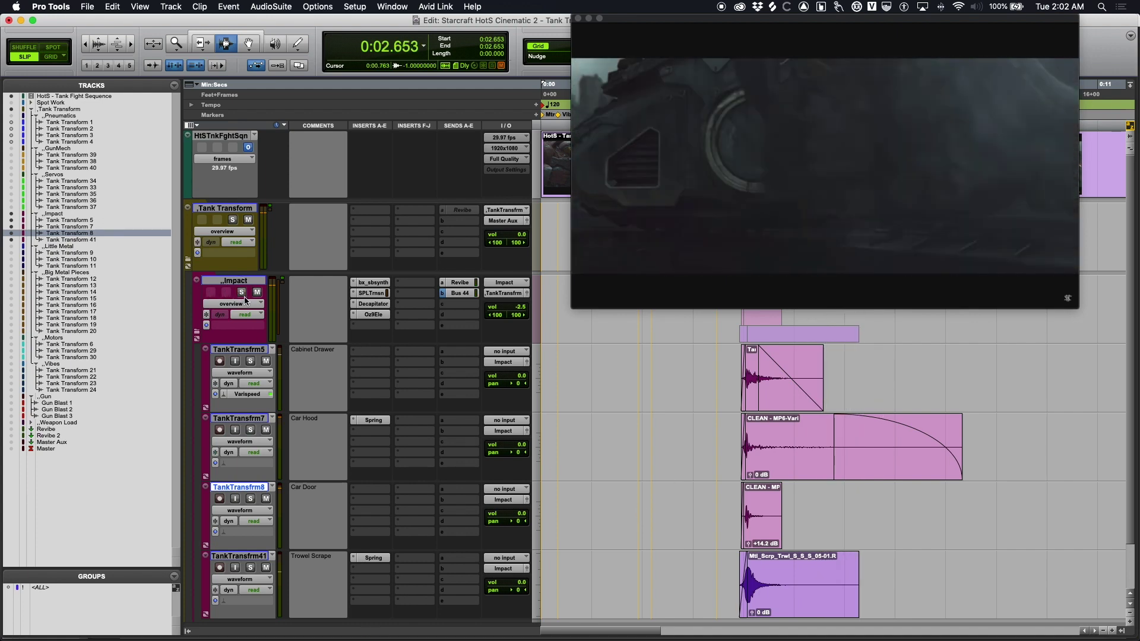
Step: Place the playback start at 0:01.925 and compare the unsoloed Impact tracks with the Trowel Scrape muted and unmuted
click(639, 516)
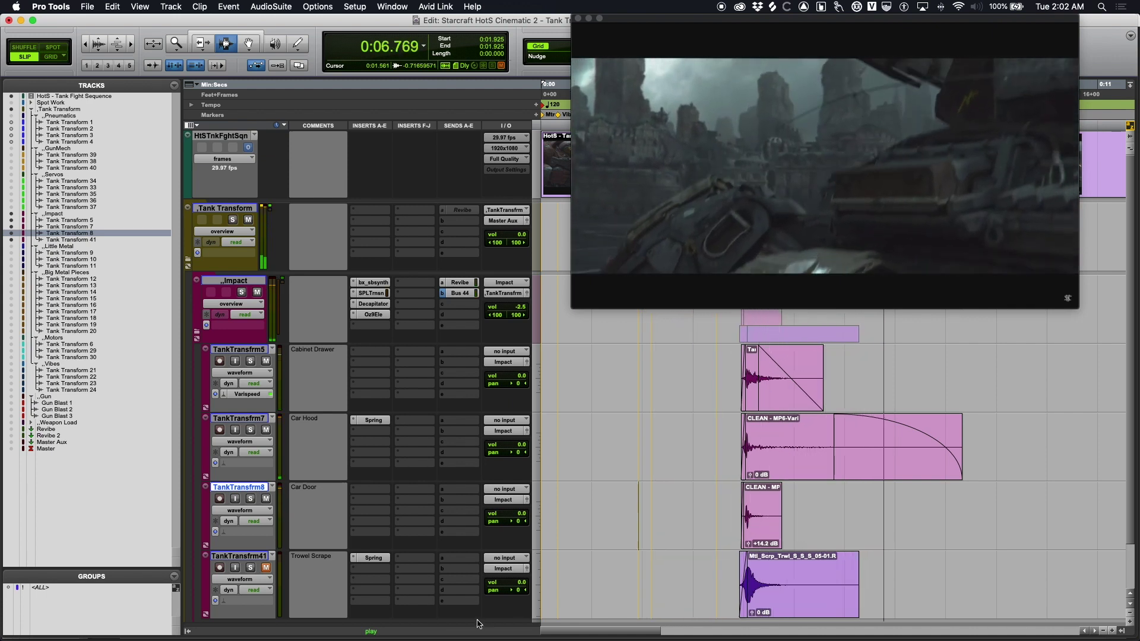
key(space)
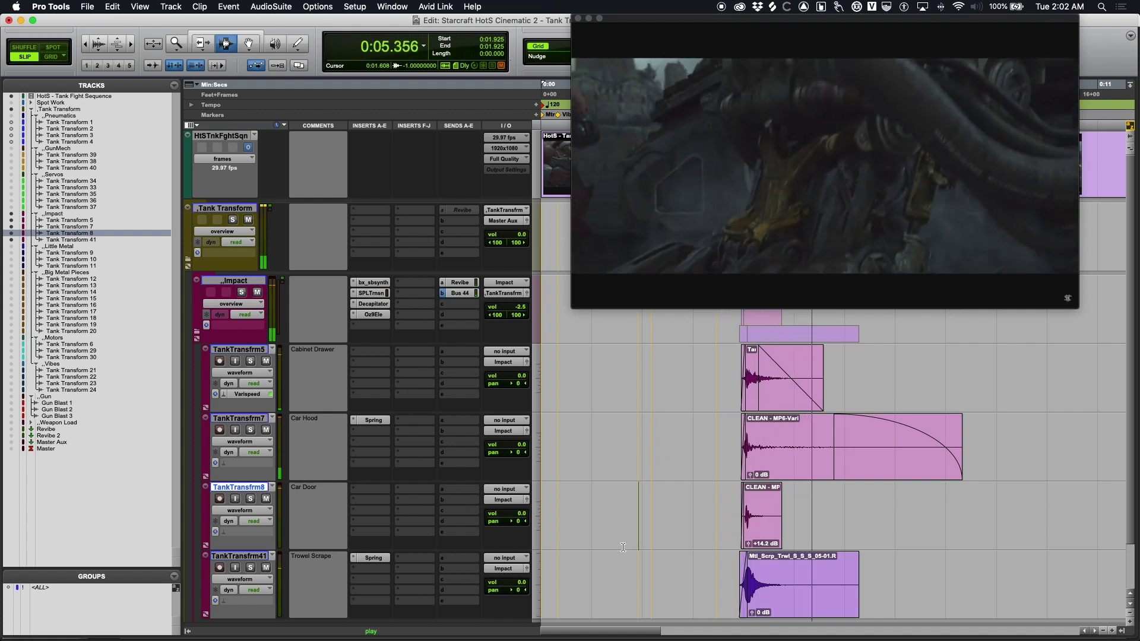
key(space)
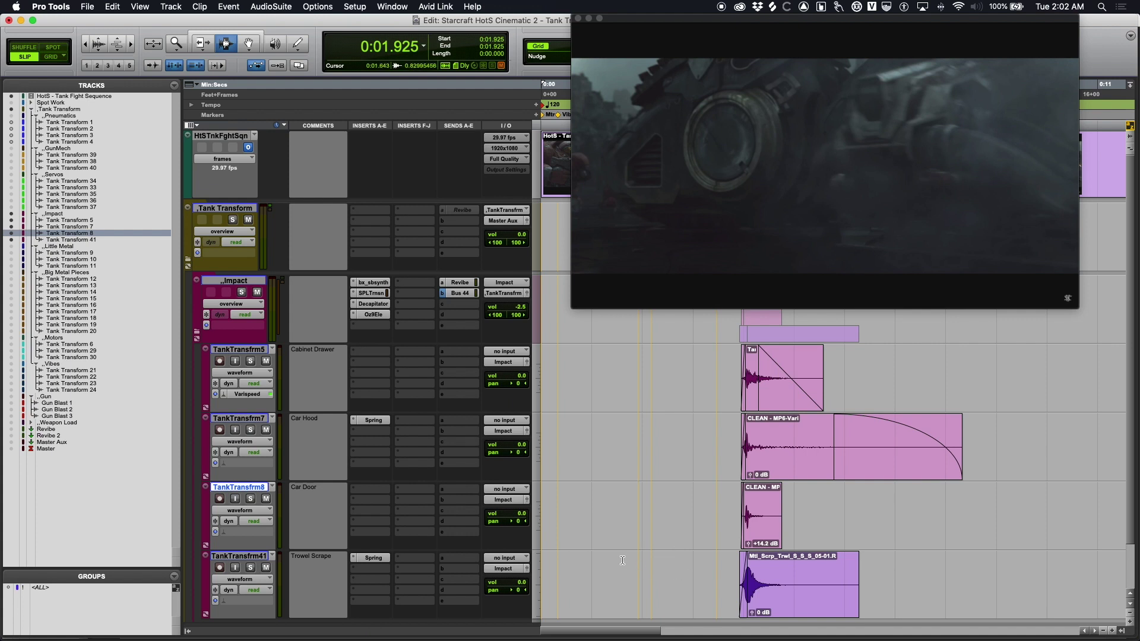
Step: Solo the Car Door track TankTransfrm8, play it twice from its clip start, and return the playback start to 0:03.958
key(Tab)
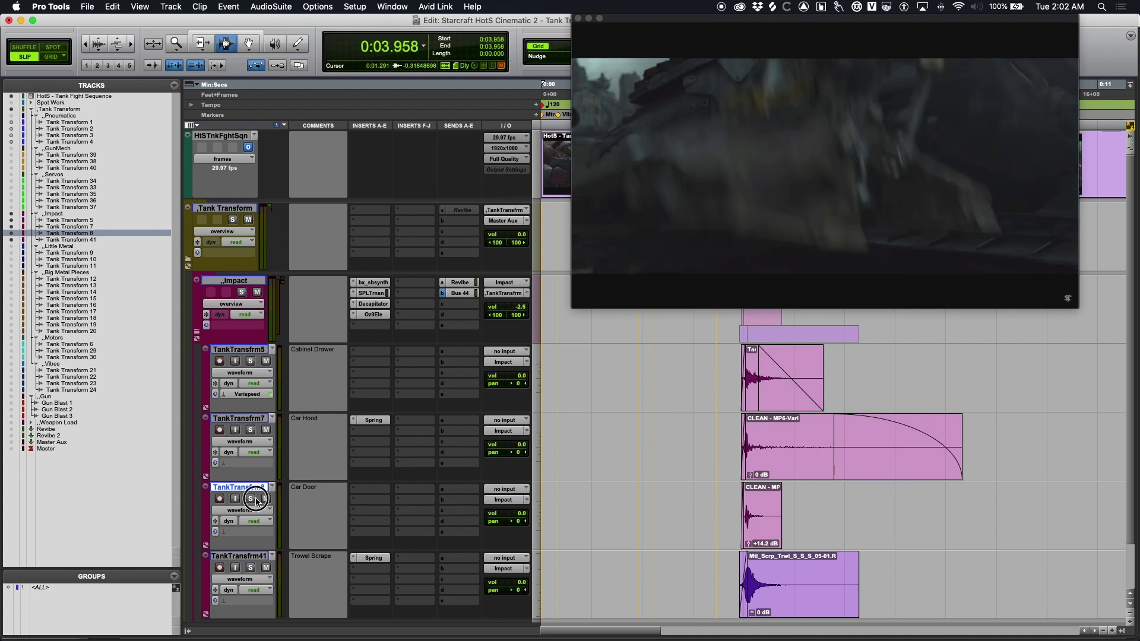
key(space)
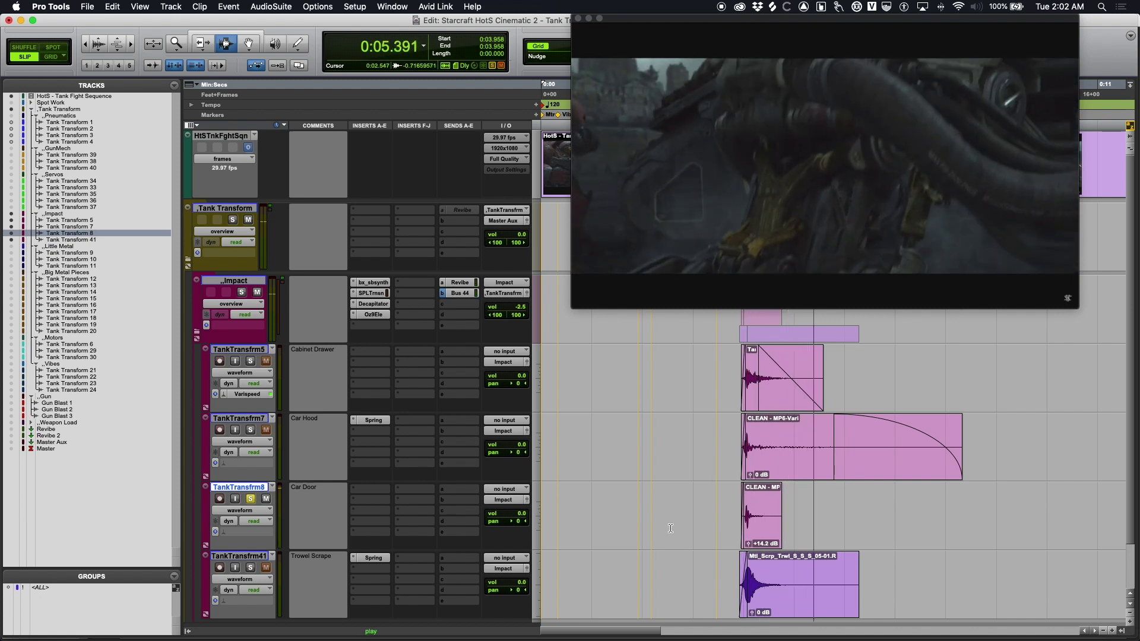
key(space)
key(space)
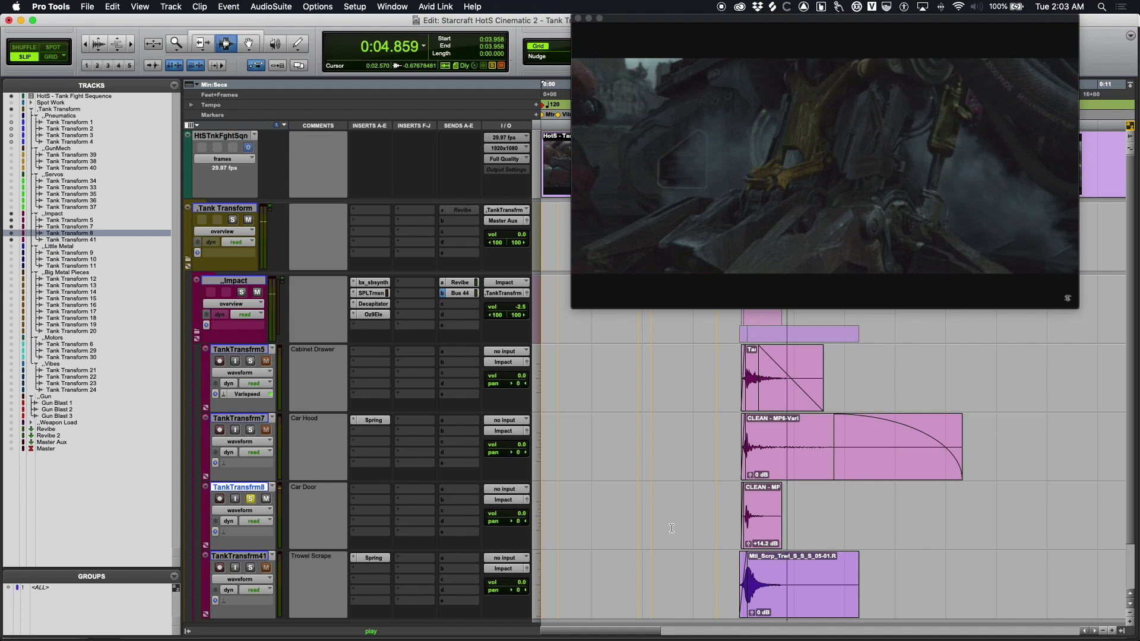
key(space)
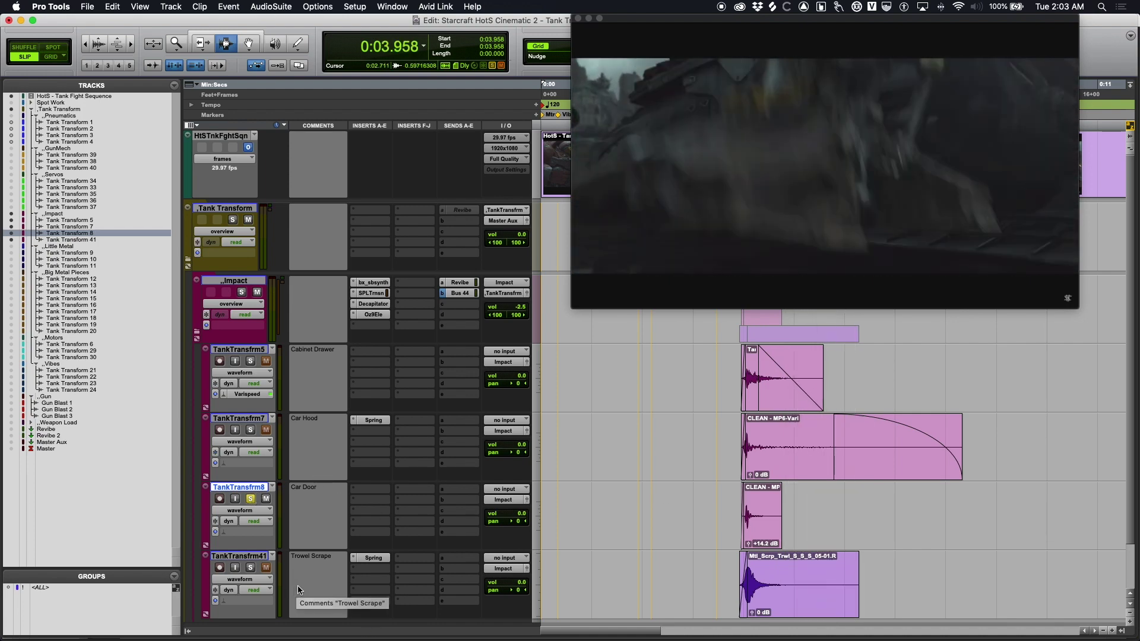
click(710, 513)
click(708, 514)
drag(710, 514, 718, 512)
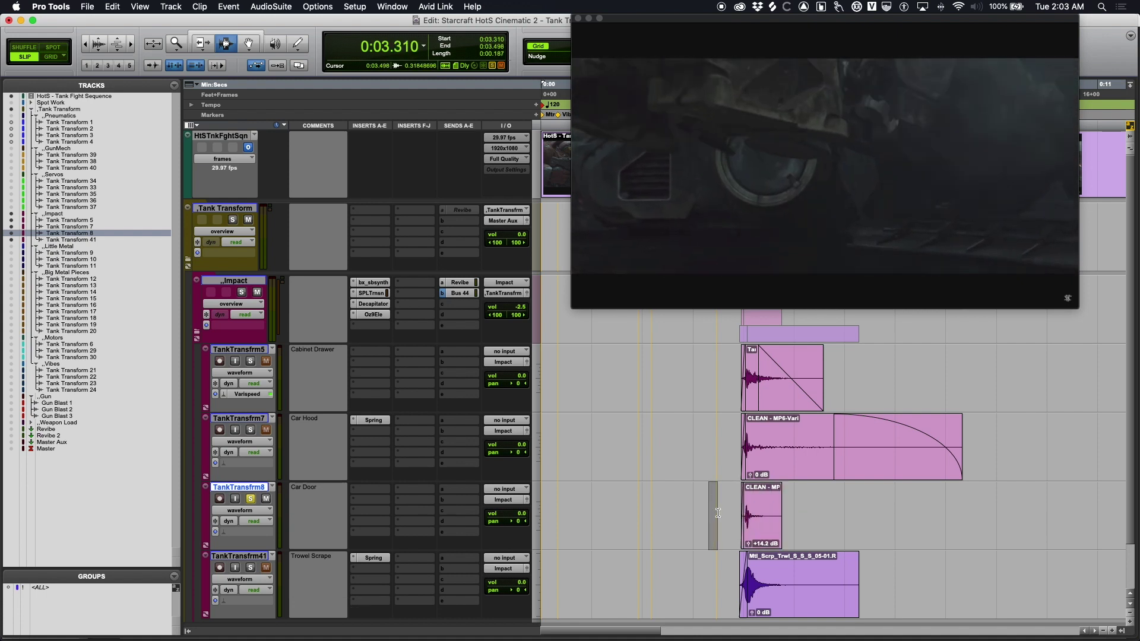
key(Tab)
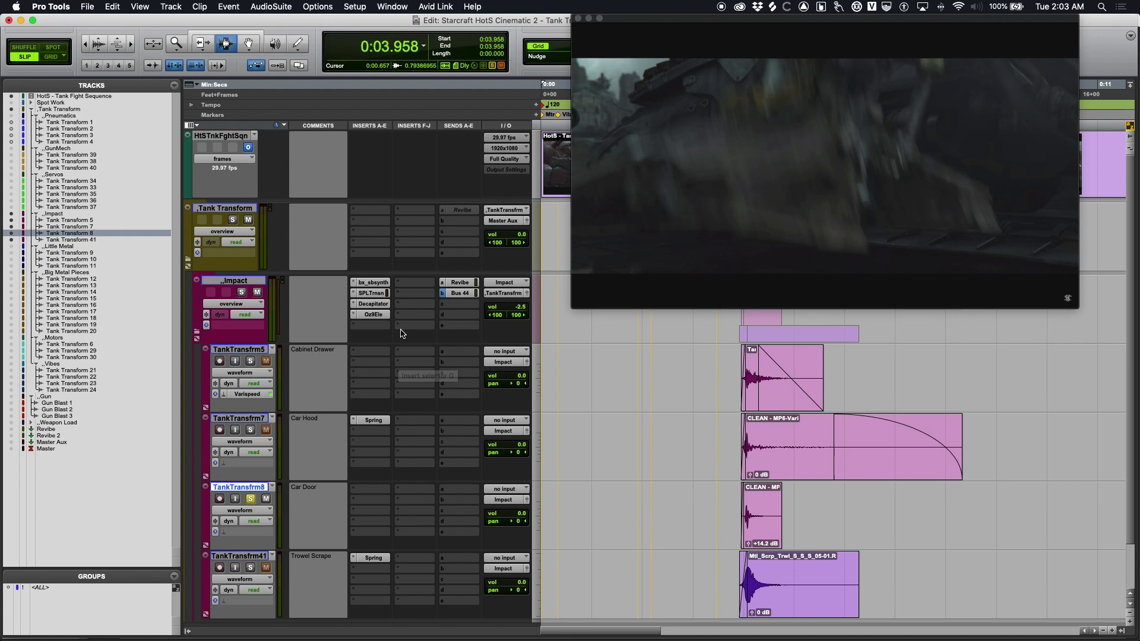
Step: Solo the Car Hood track TankTransfrm7 instead of TankTransfrm8 and play it from 0:03.958
click(247, 499)
key(p)
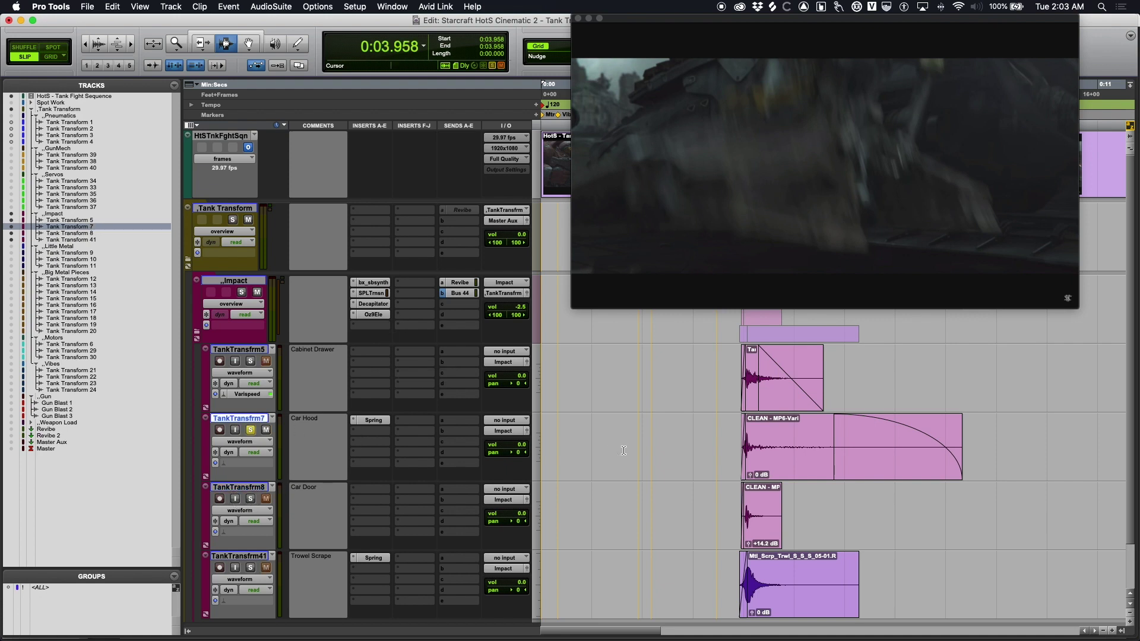
key(space)
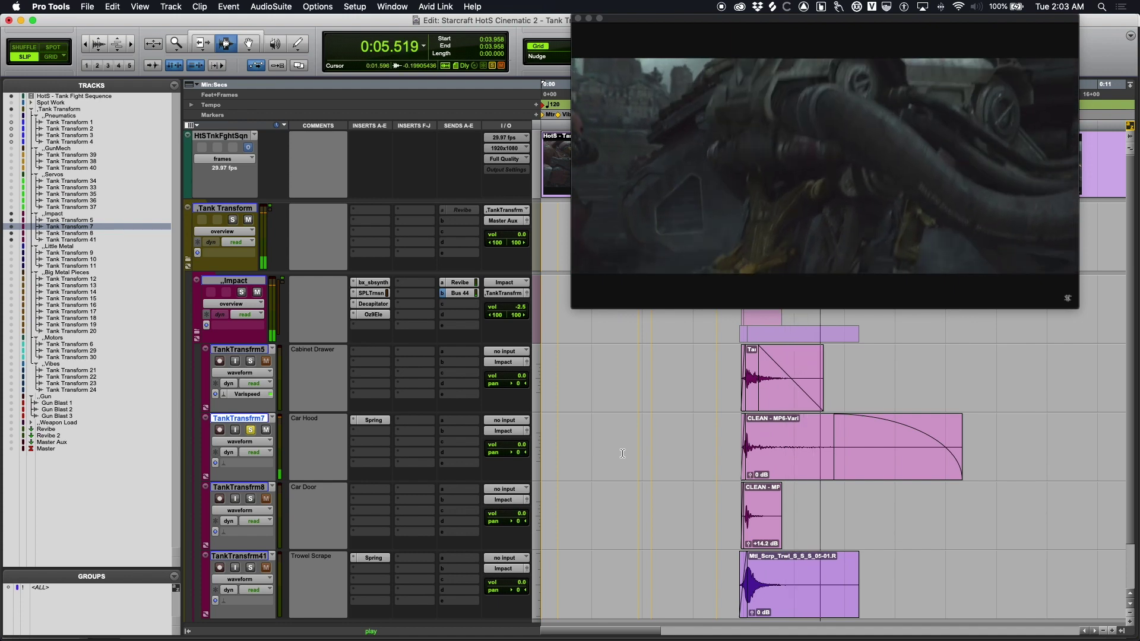
key(space)
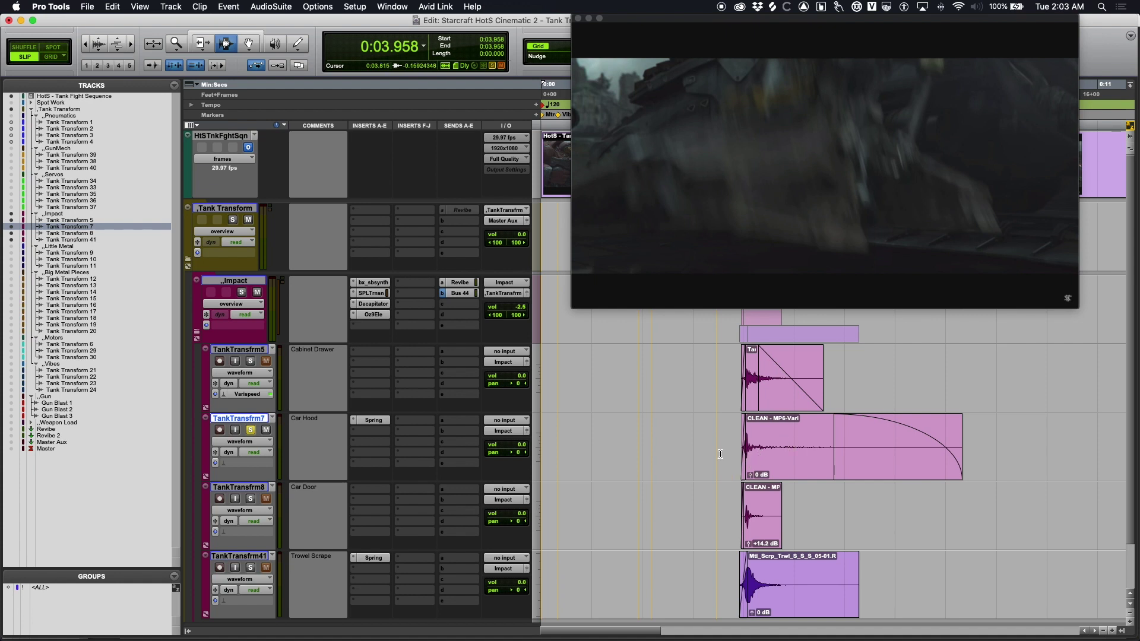
Step: Solo the Cabinet Drawer track TankTransfrm5 instead of TankTransfrm7 and play it three times from 0:03.958
click(251, 430)
click(250, 361)
click(601, 374)
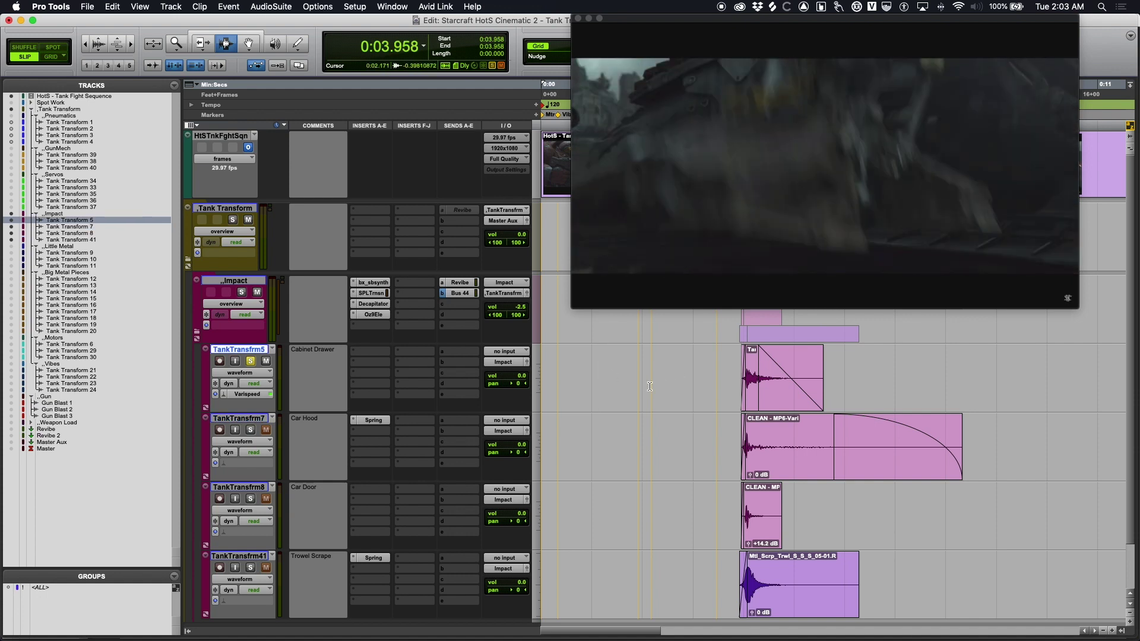
key(space)
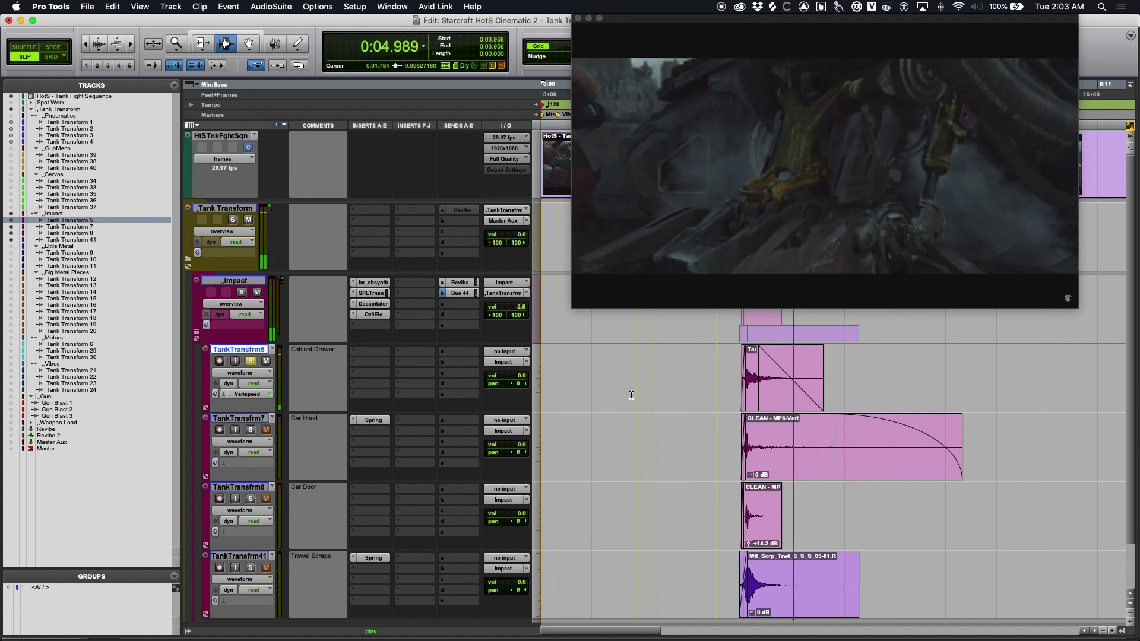
key(space)
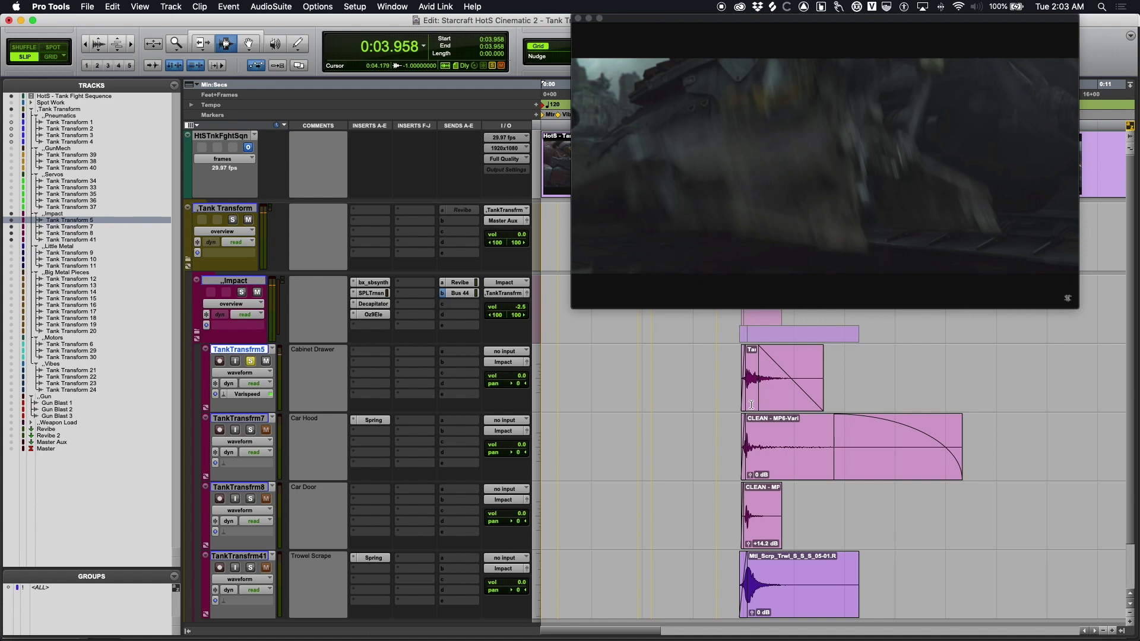
key(space)
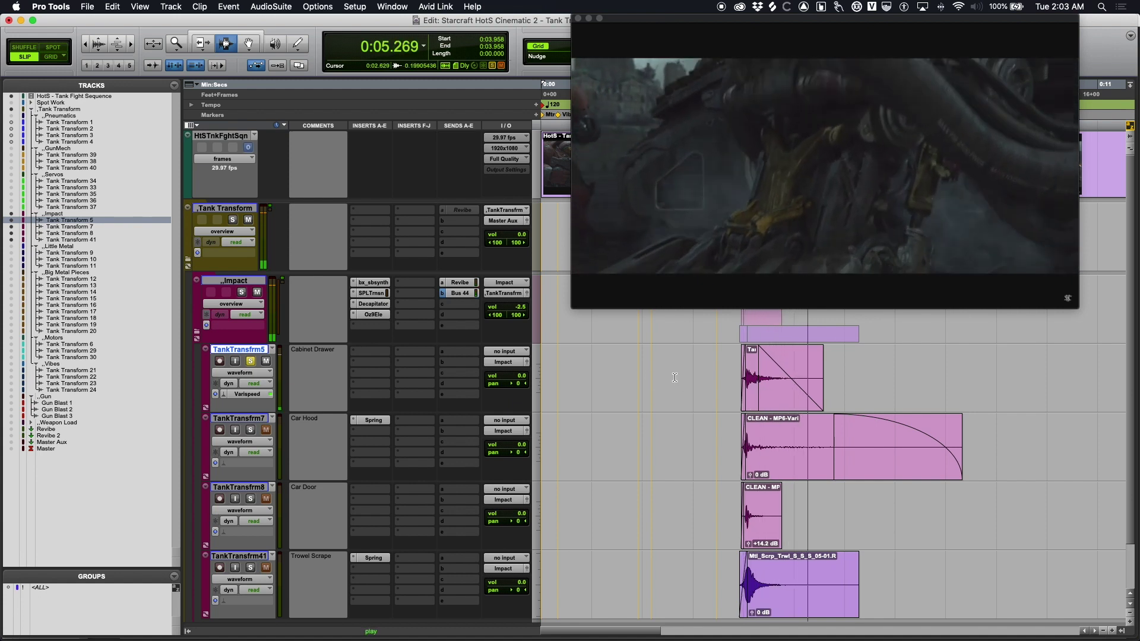
key(space)
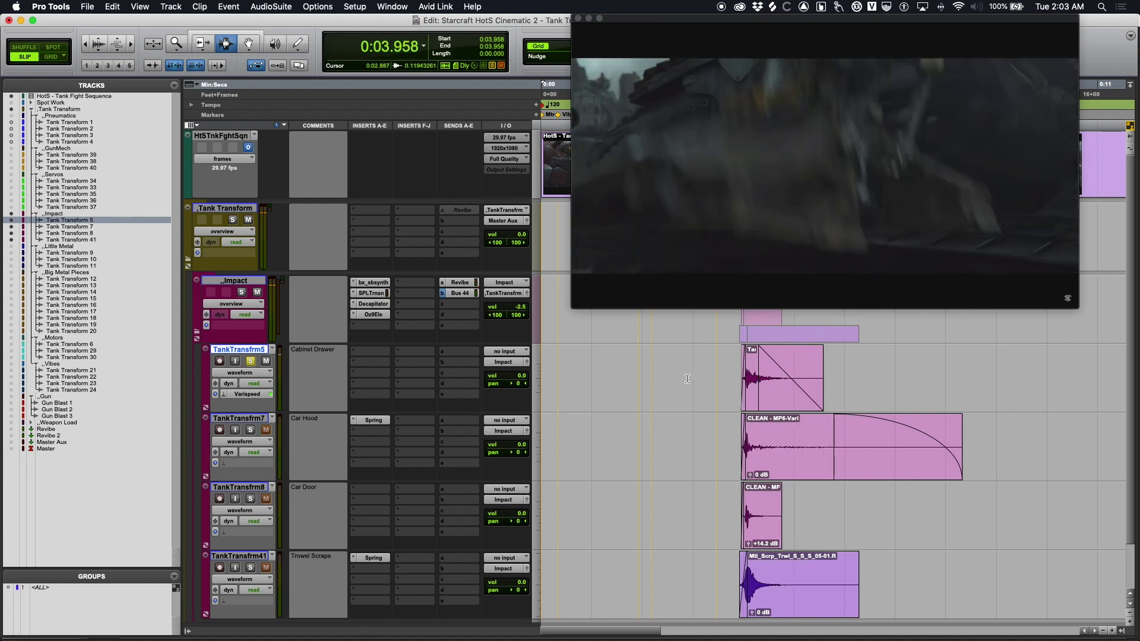
key(space)
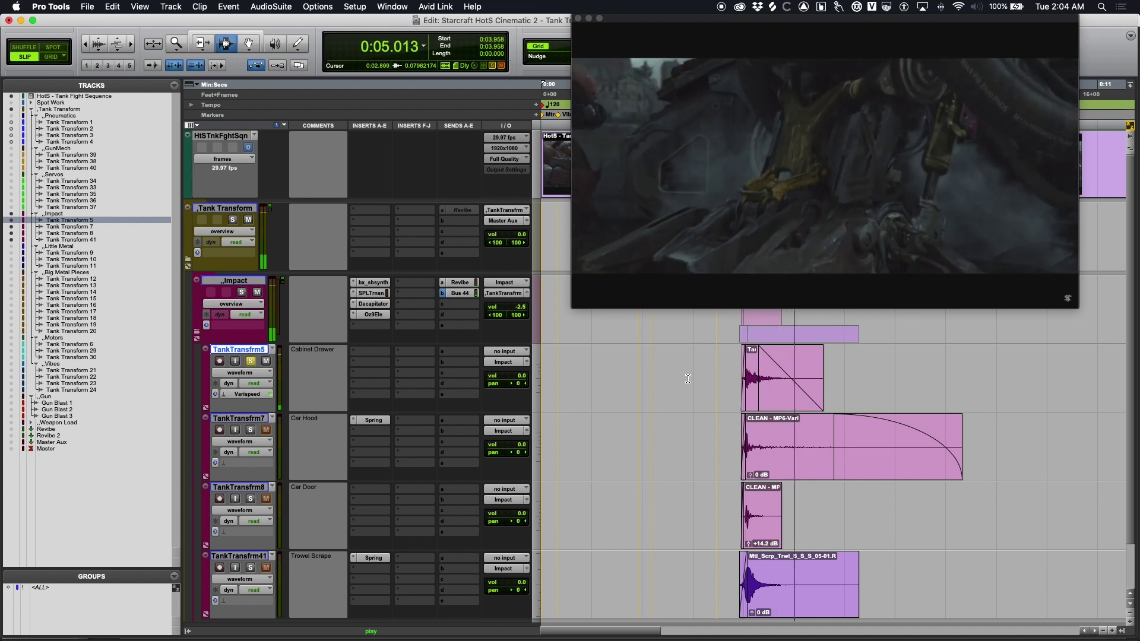
key(space)
Step: Place the playback start at 0:03.005 on the Cabinet Drawer track and play the soloed track against the cinematic
click(674, 378)
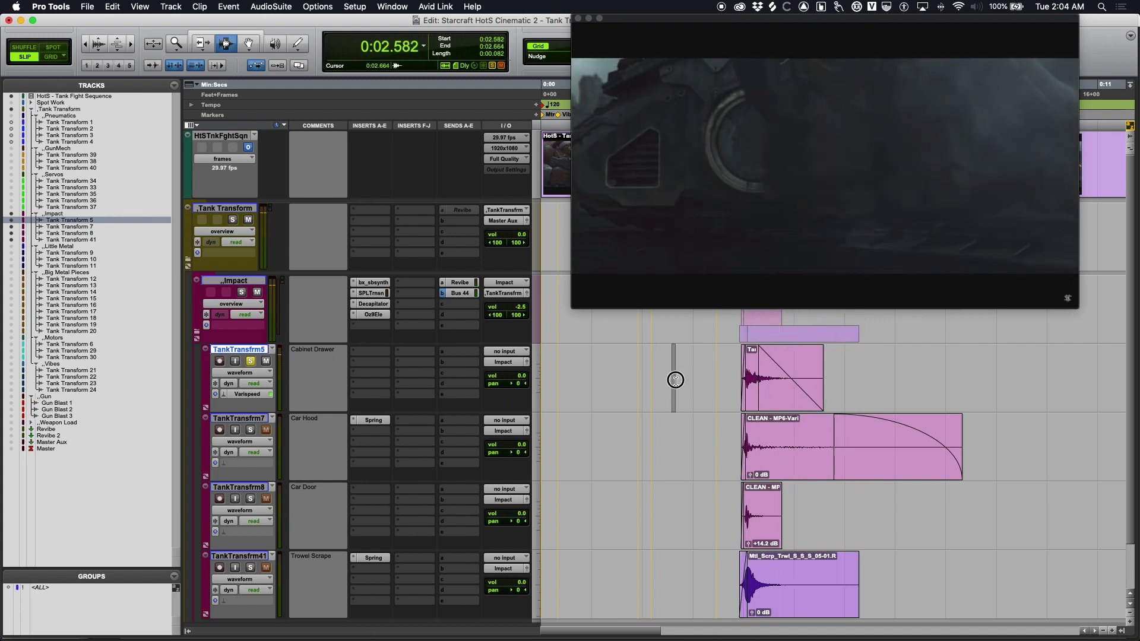
click(693, 378)
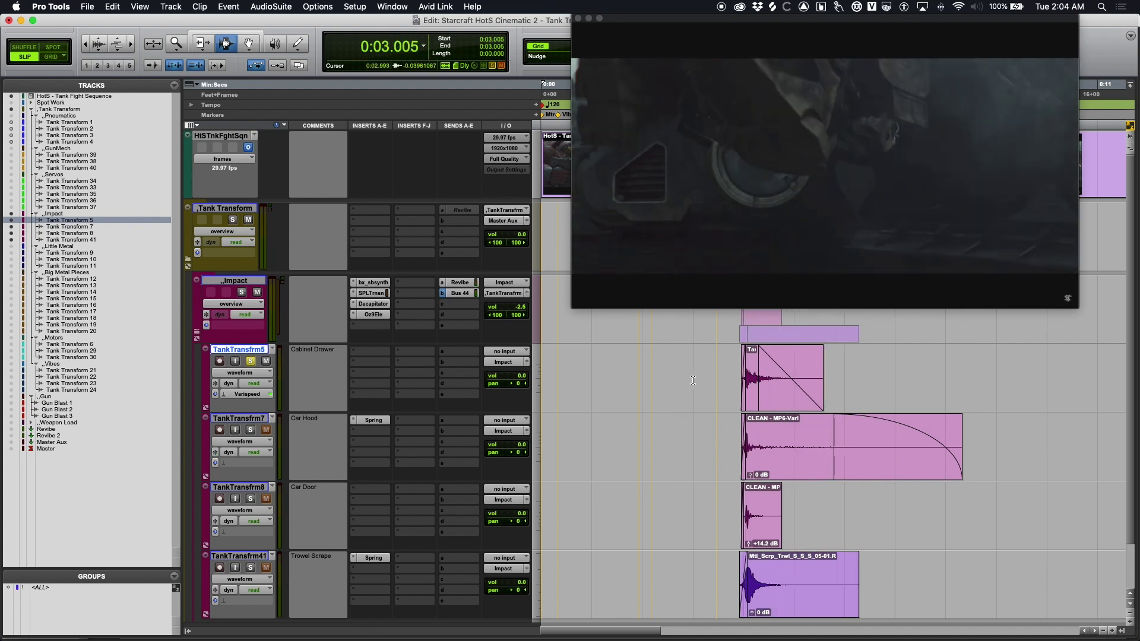
key(space)
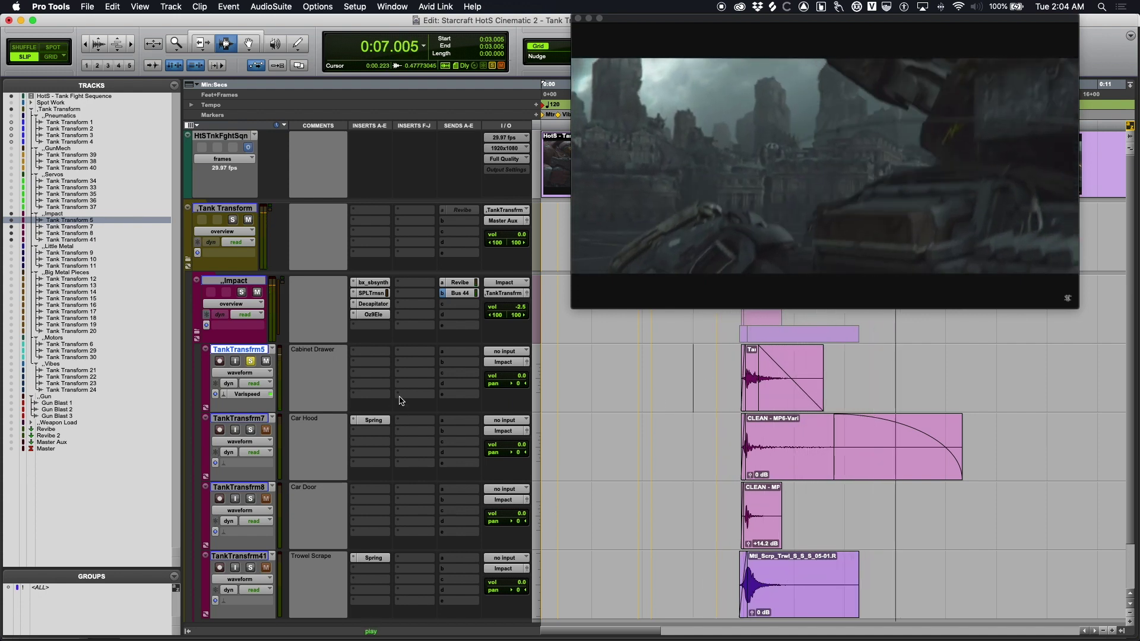
key(space)
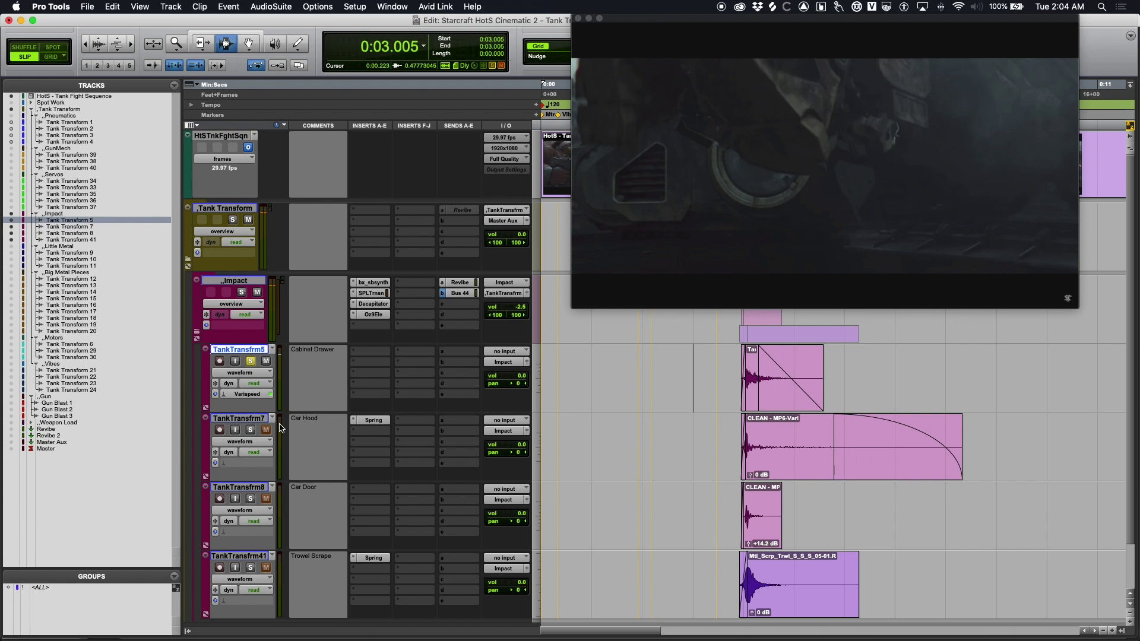
Step: Open the Spring insert on the Car Hood track TankTransfrm7 to examine its settings
click(374, 421)
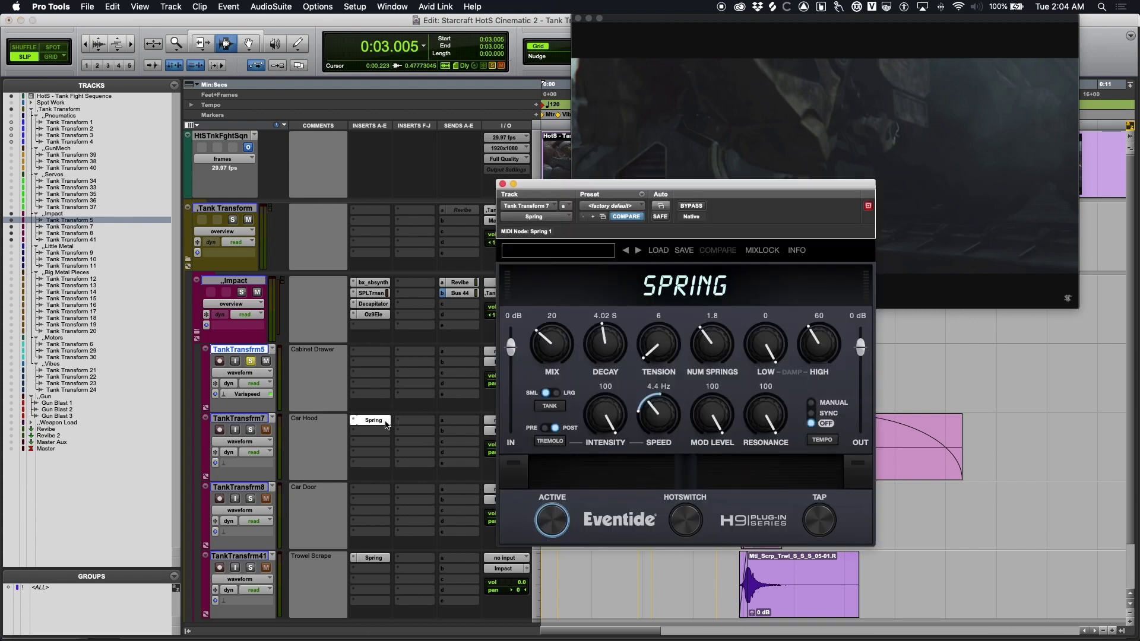
Step: Solo the Car Hood track and play it on its own, with its Spring plug-in window closed
click(503, 185)
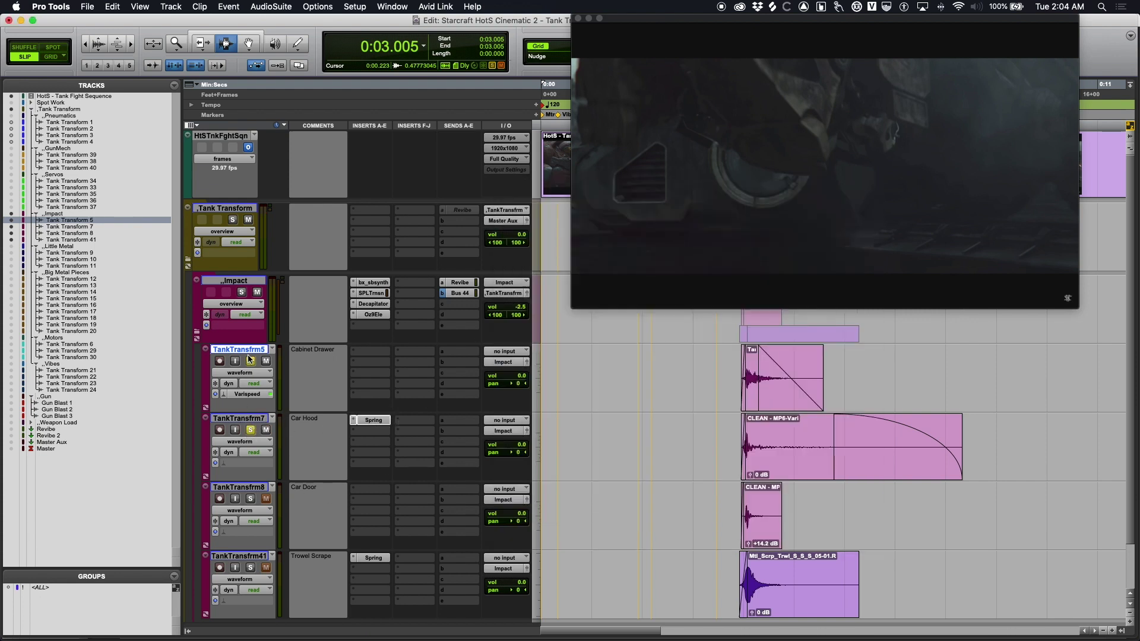
click(371, 422)
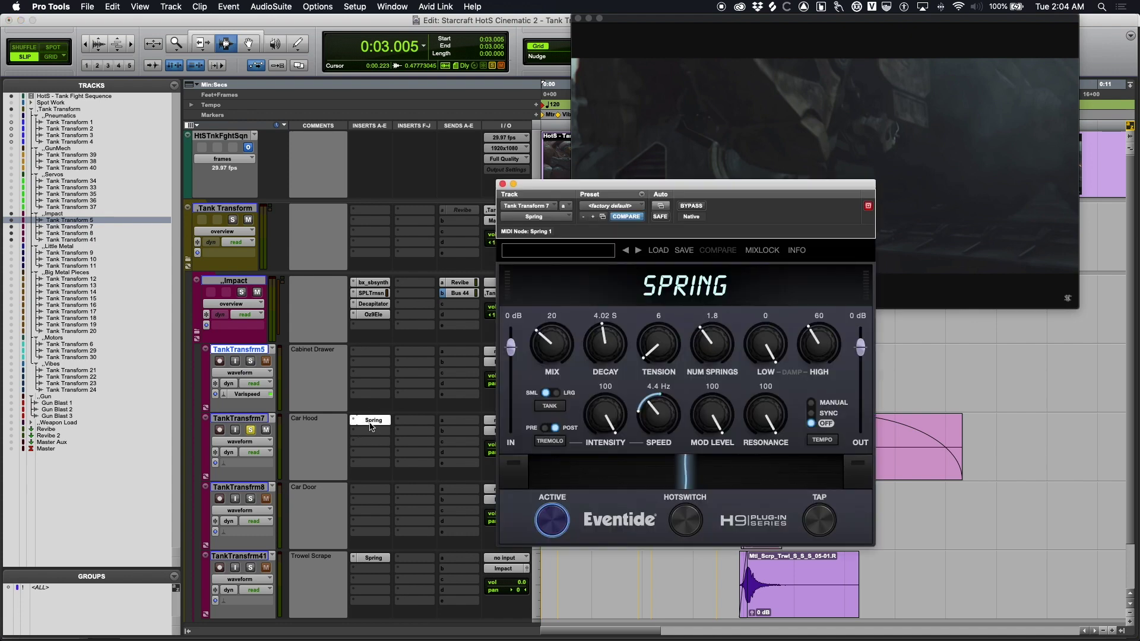
click(371, 422)
key(space)
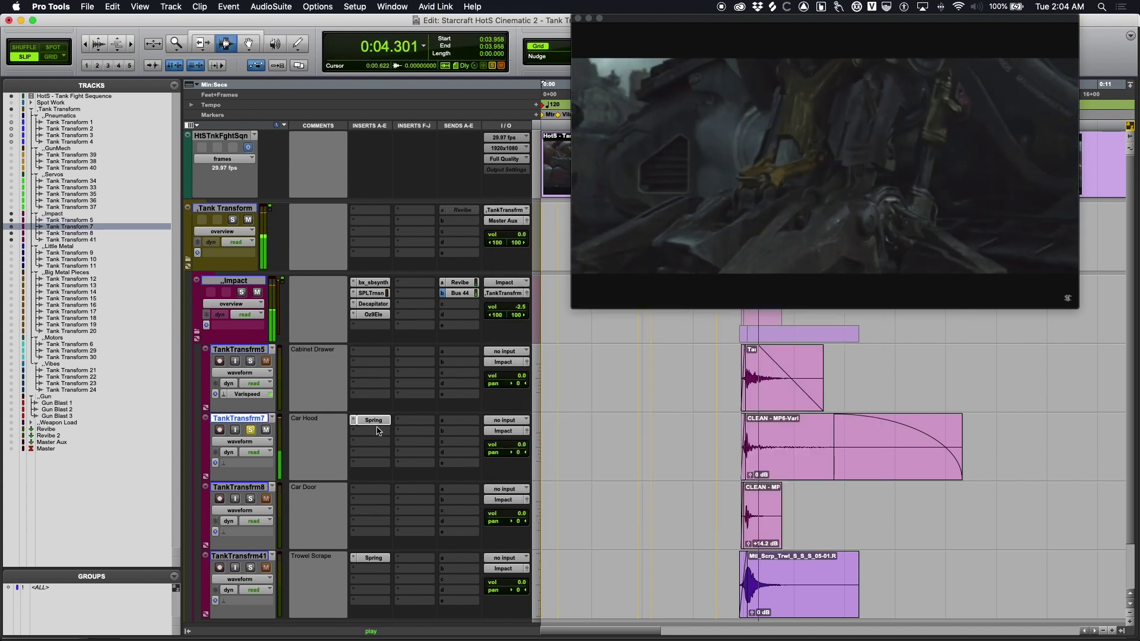
key(space)
Step: Review the Spring settings on the Car Hood track while playing the soloed sound, with the plug-in window moved clear of the clips
click(374, 422)
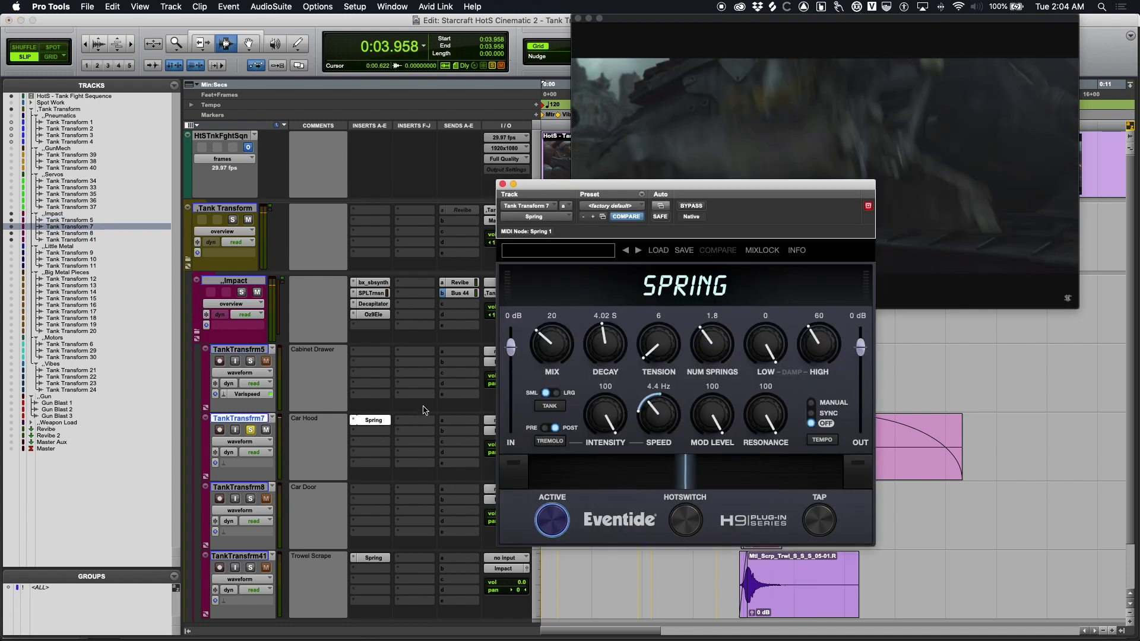
click(631, 175)
click(598, 188)
drag(594, 186, 196, 129)
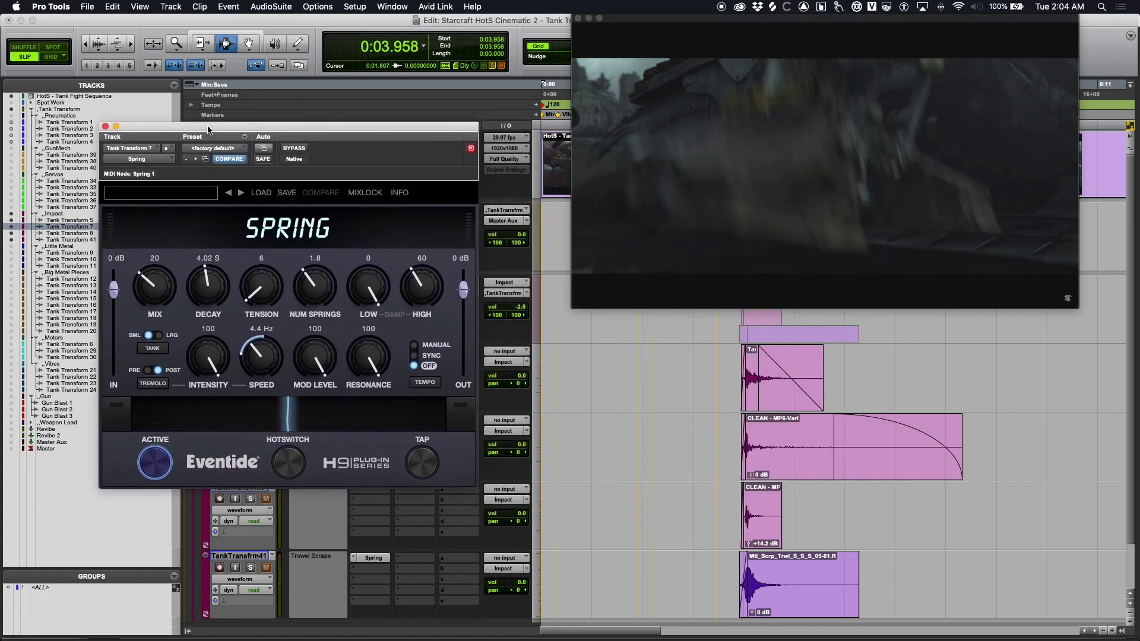
key(space)
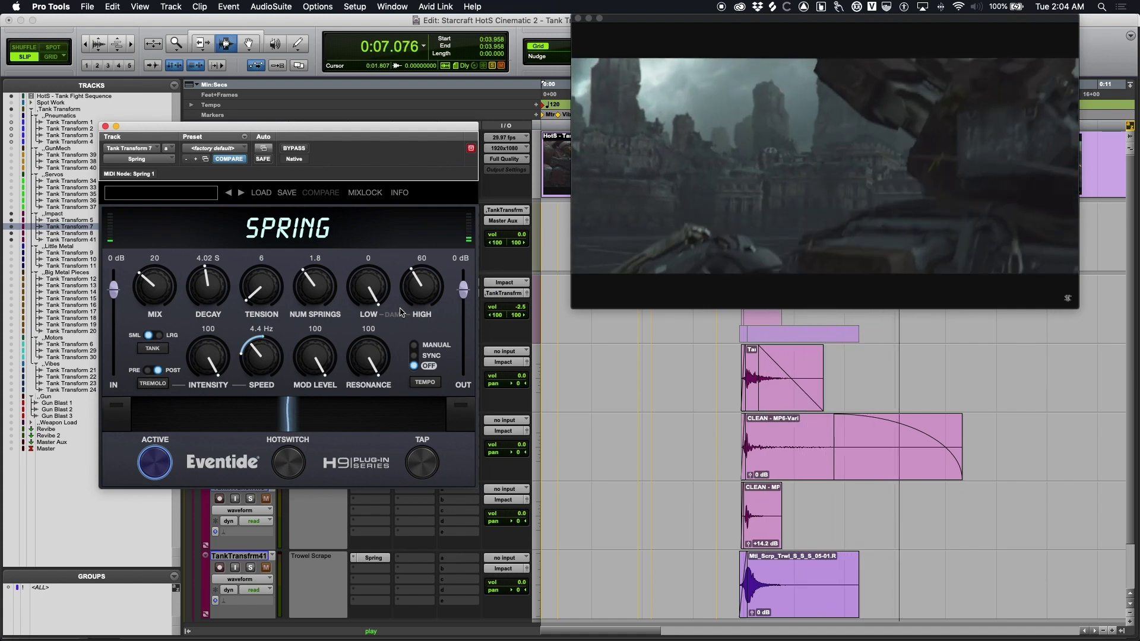
key(space)
click(105, 127)
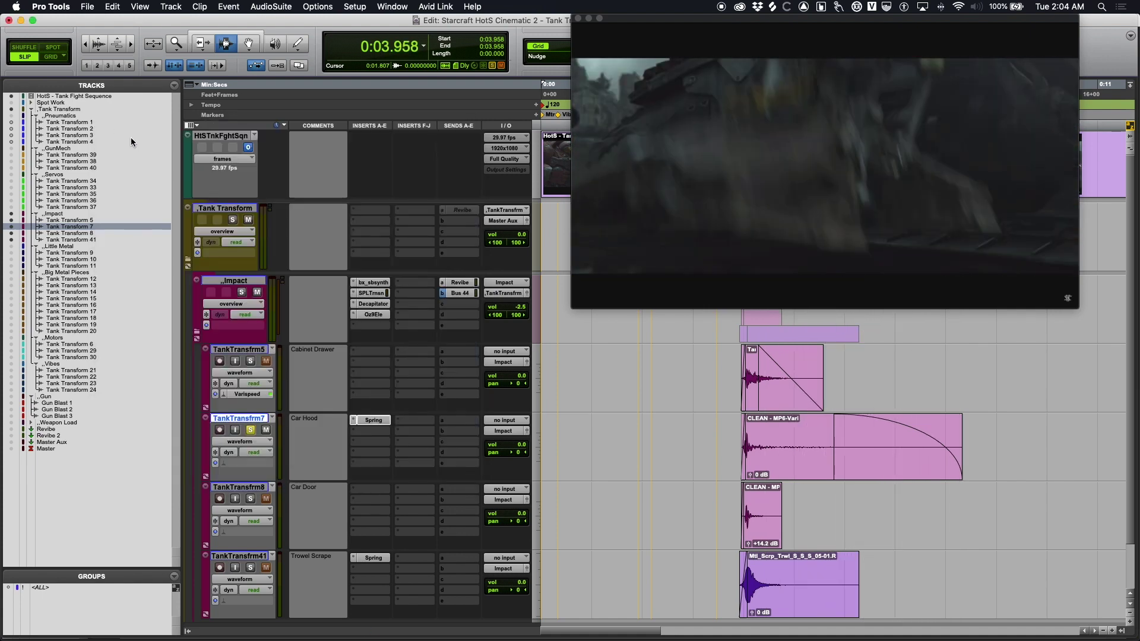
Step: Unsolo the Car Hood track, then solo and play the Trowel Scrape track while reviewing its Spring plug-in settings
click(251, 430)
click(252, 499)
click(378, 560)
click(642, 589)
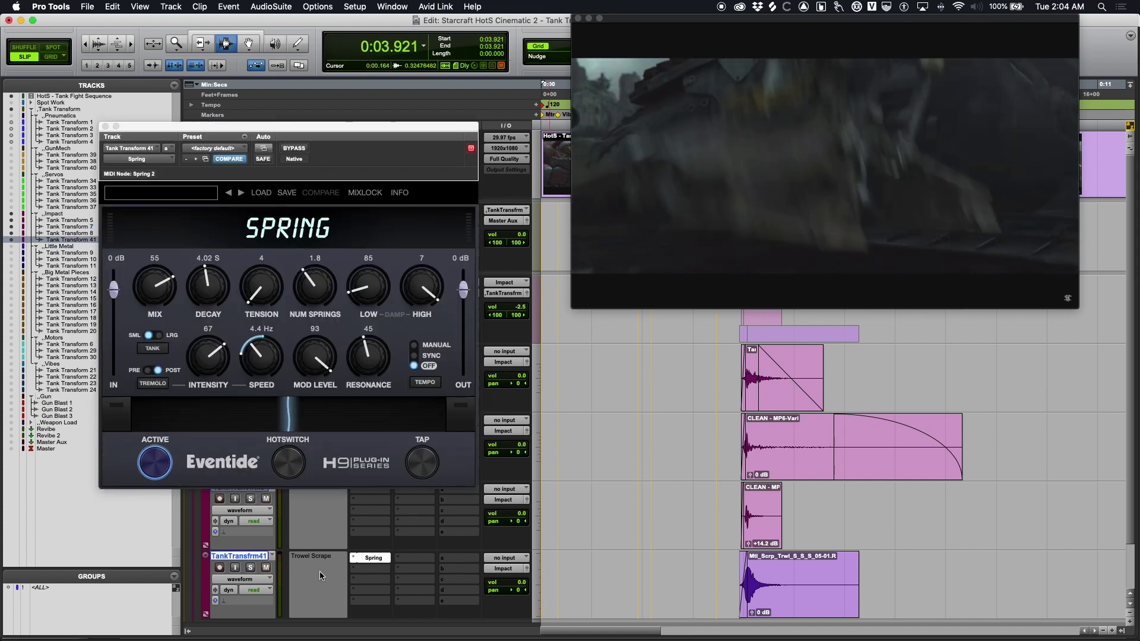
click(252, 568)
key(space)
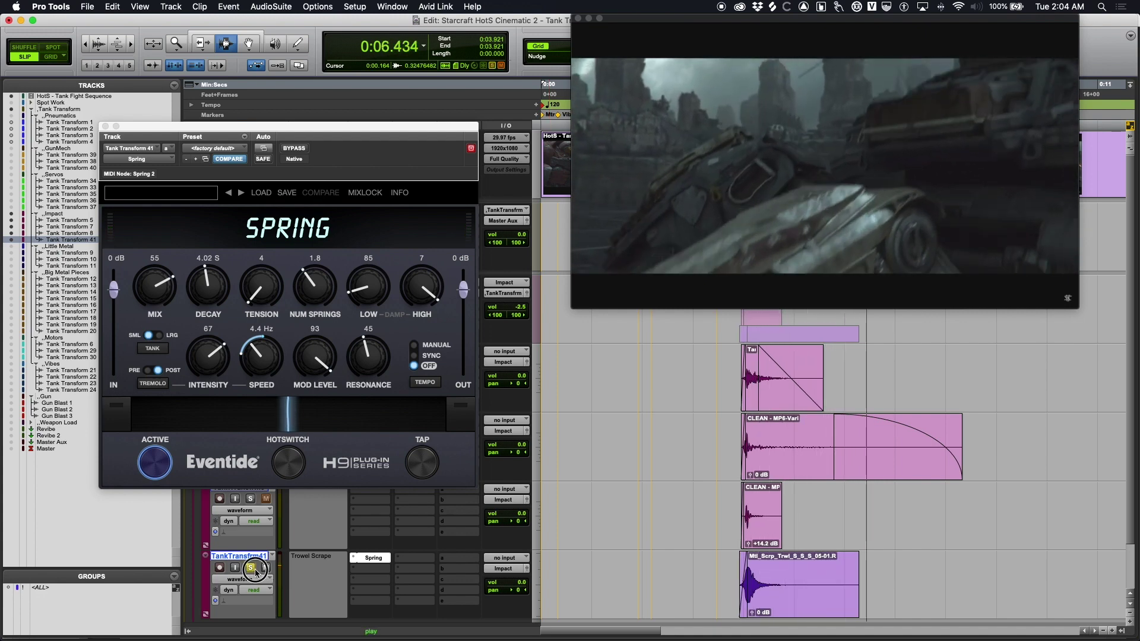
key(space)
click(106, 127)
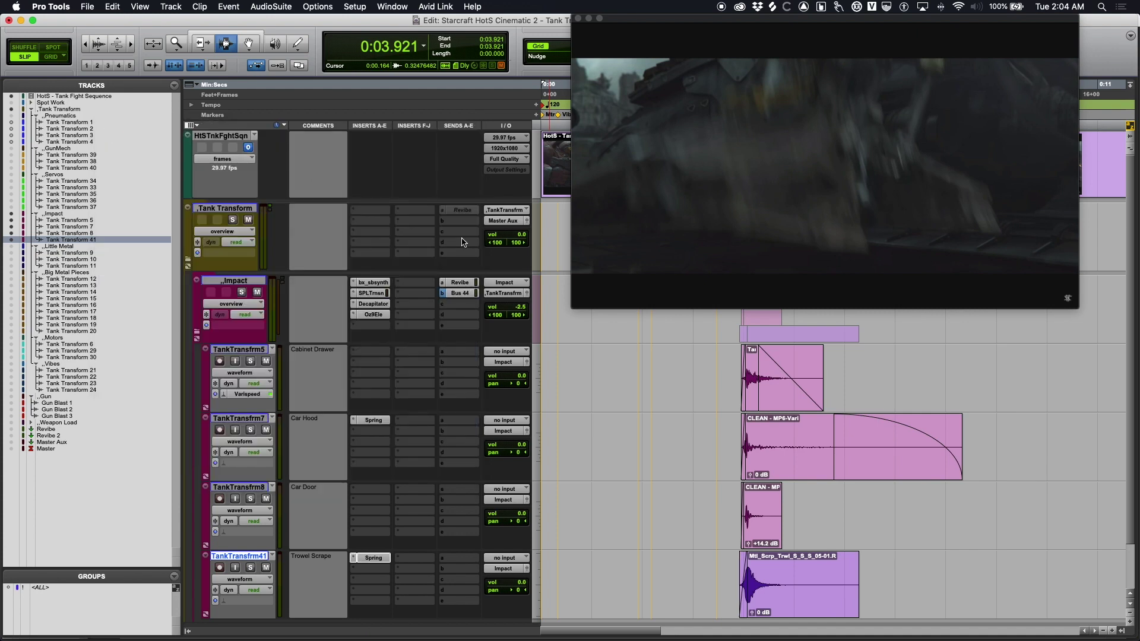
Step: Open bx_subsynth on the _Impact folder track and bypass all inserts in slots A-E
click(240, 281)
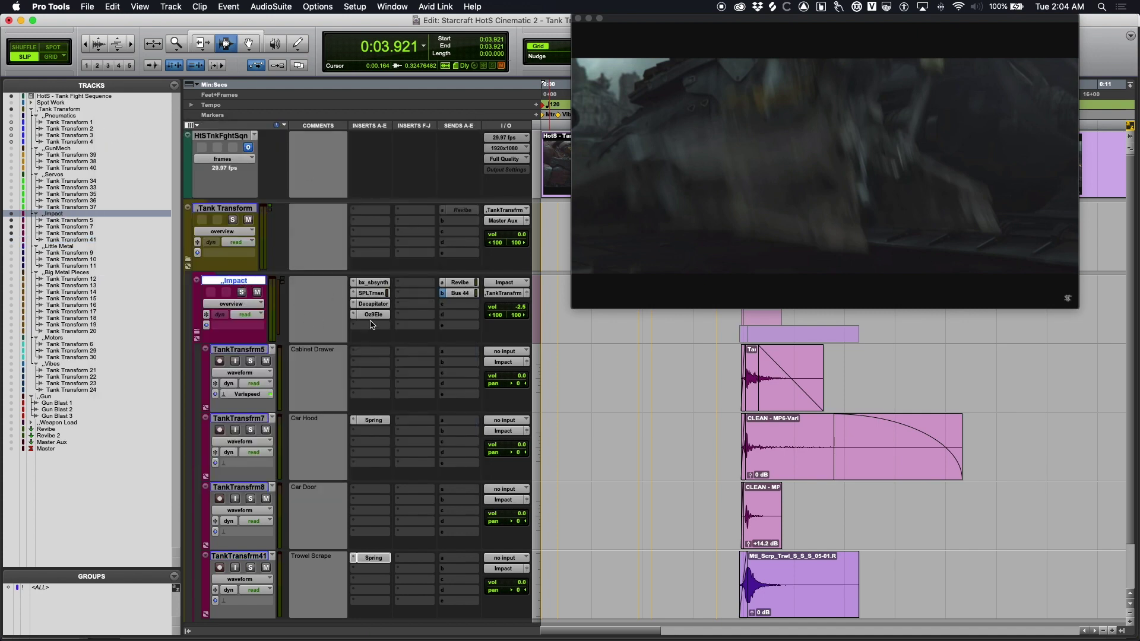
click(373, 283)
drag(231, 130, 682, 190)
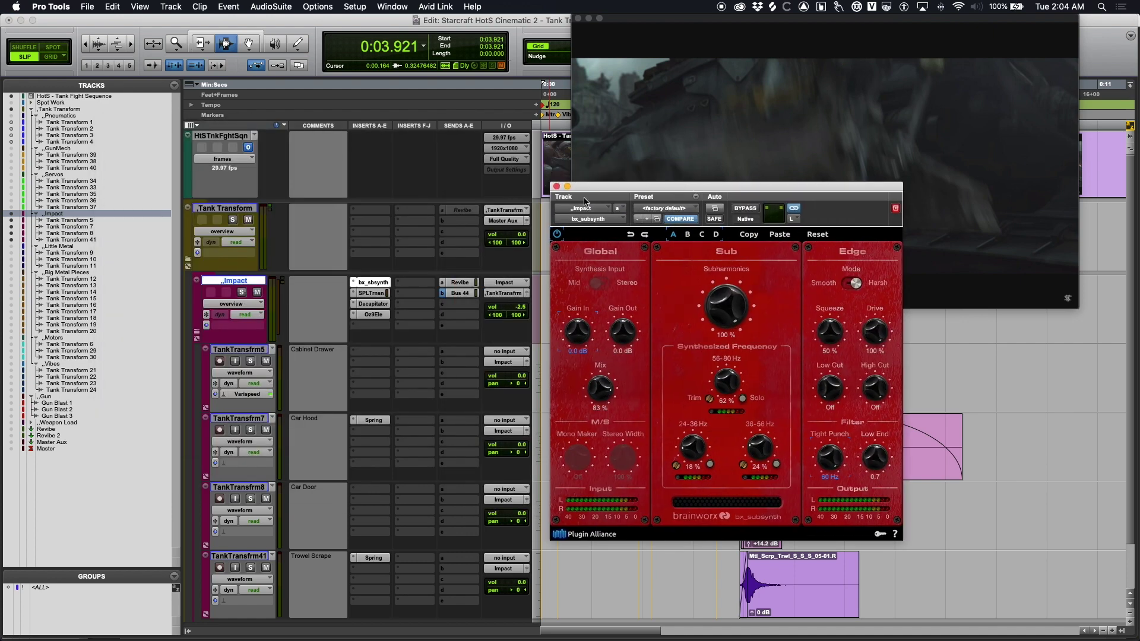
key(shift+a)
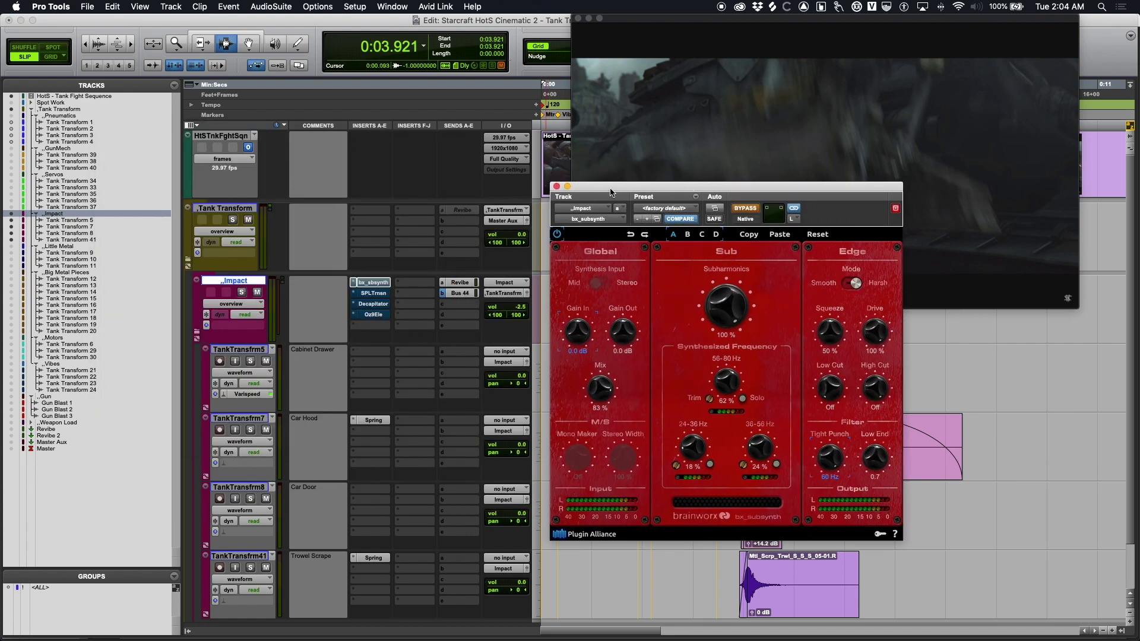
click(556, 187)
Step: Solo the _Impact folder track and play the combined impact from ahead of the clips with its inserts bypassed
click(623, 445)
click(242, 292)
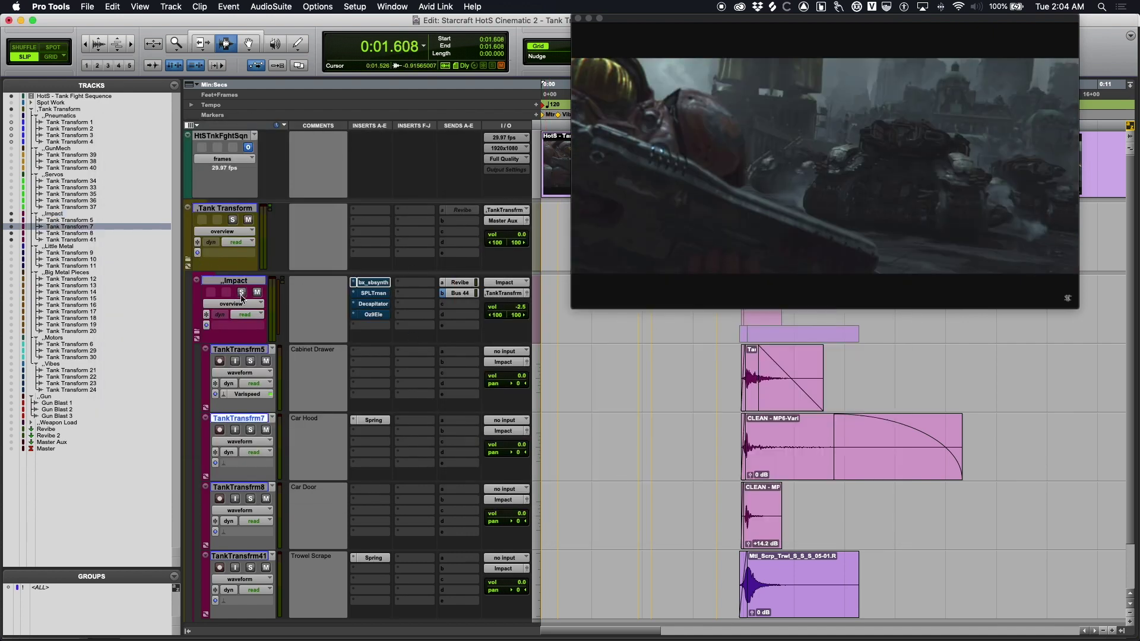
key(space)
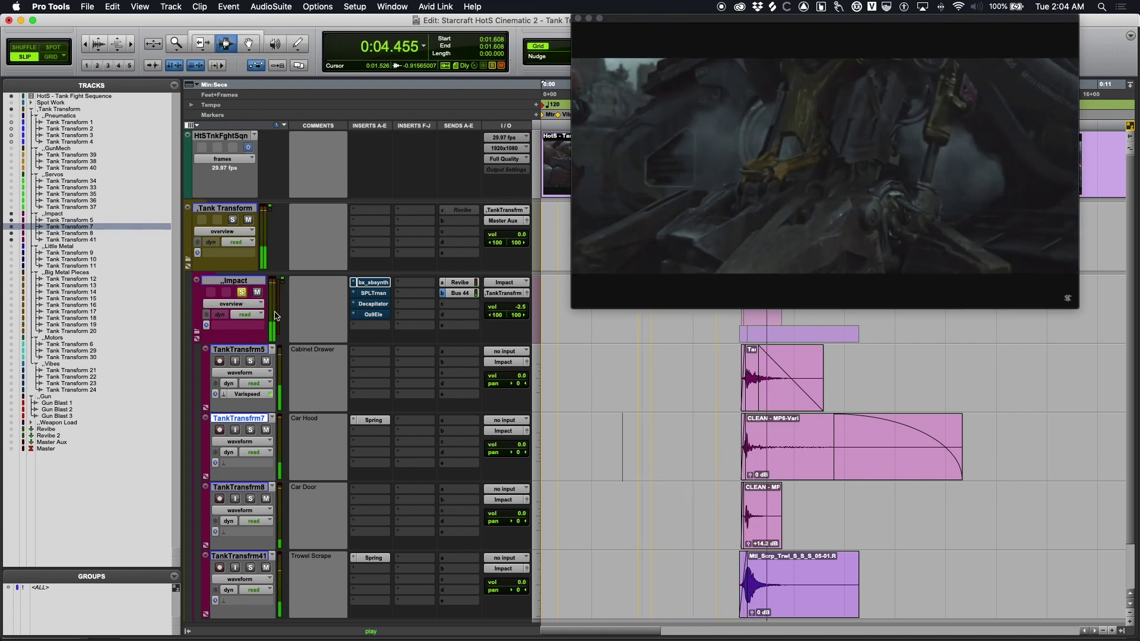
click(721, 420)
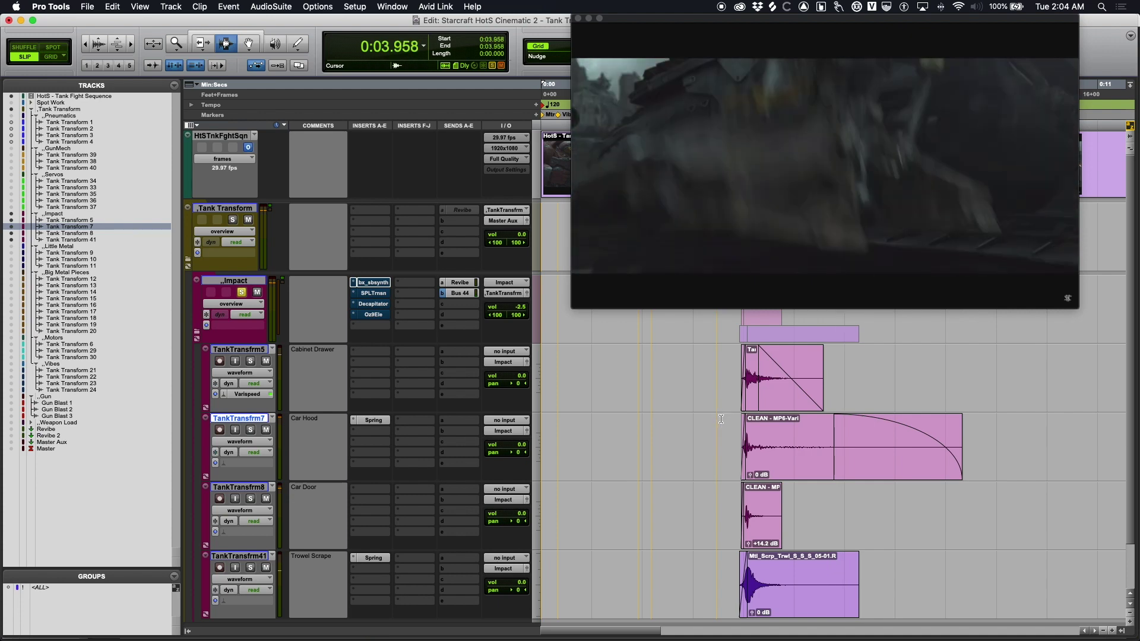
click(722, 421)
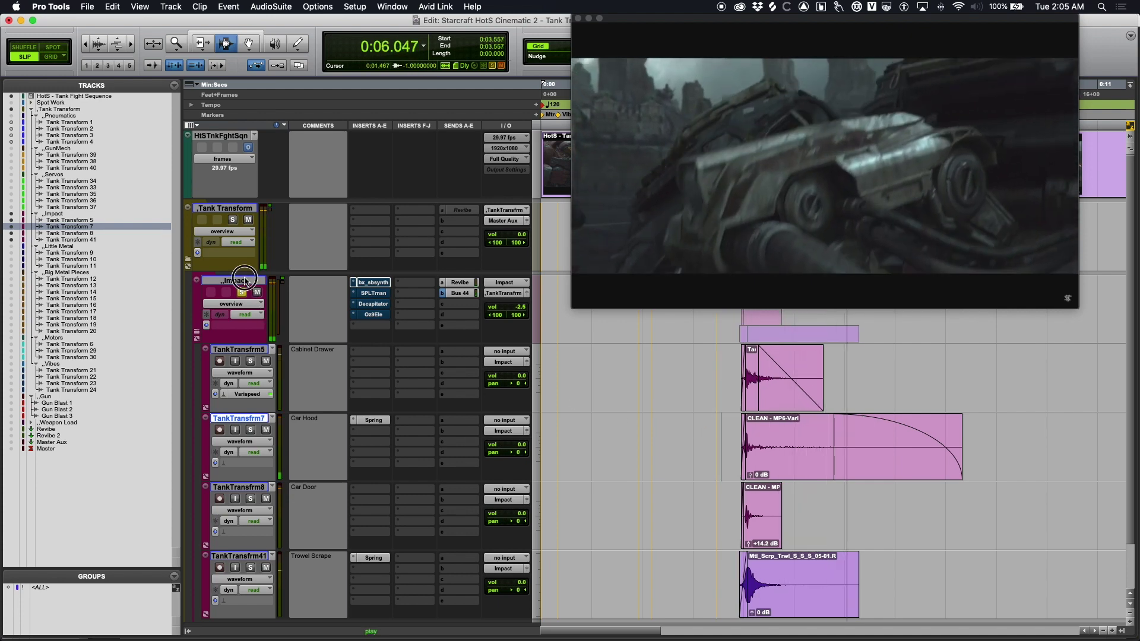
key(space)
Step: Play the impact with the _Impact folder's inserts active again and examine the bx_subsynth settings
key(space)
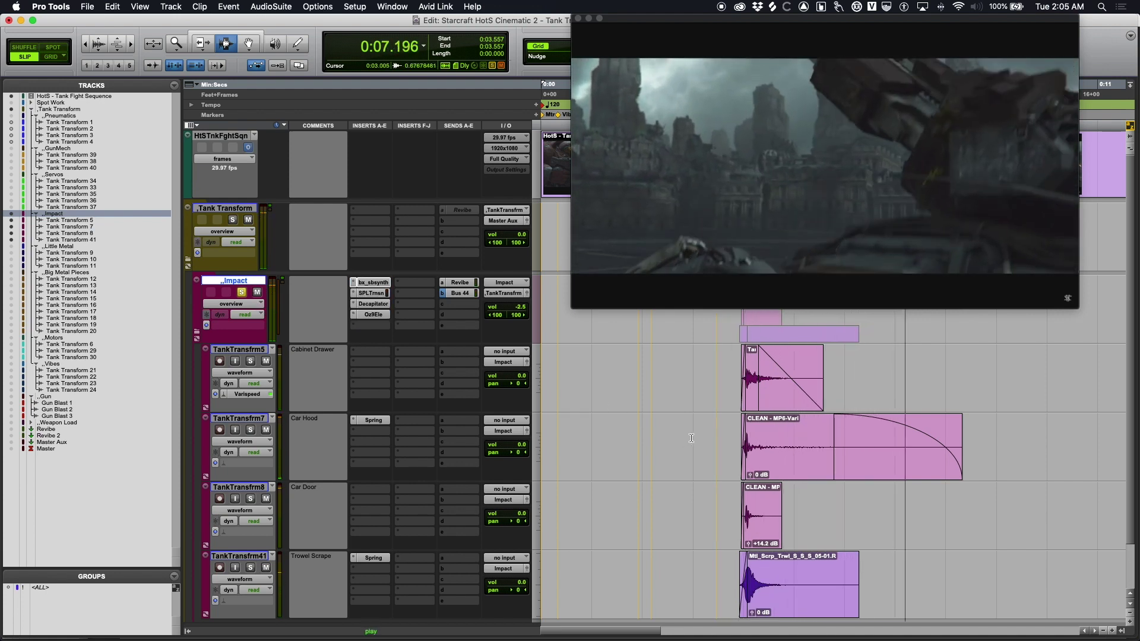
key(space)
click(372, 283)
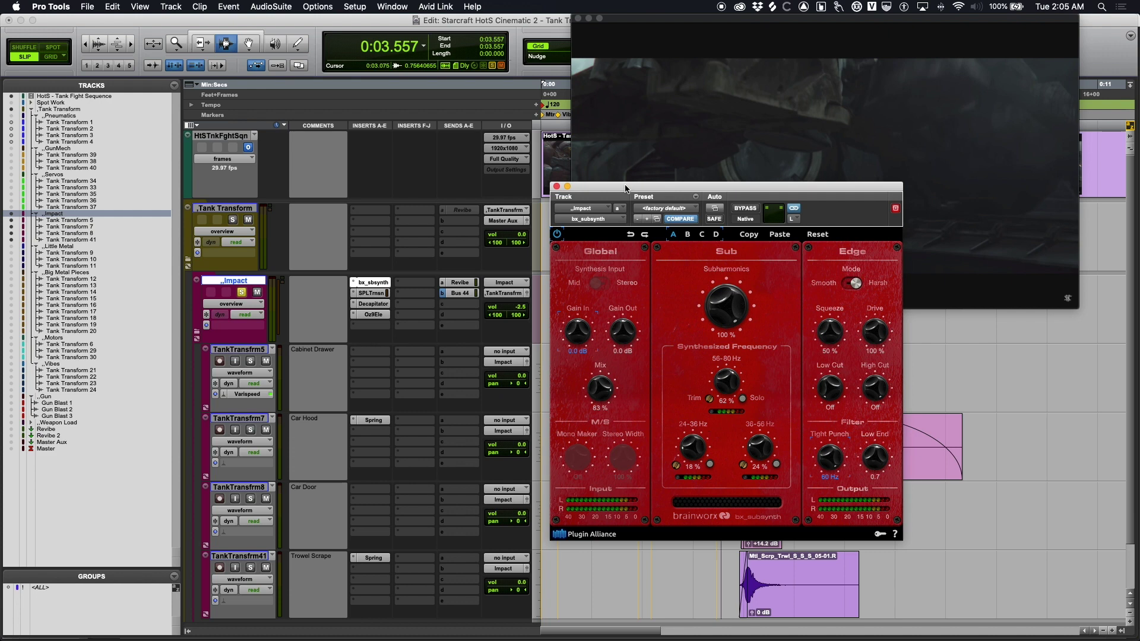
mouse_move(608, 191)
mouse_down()
mouse_move(644, 194)
mouse_move(625, 196)
mouse_up()
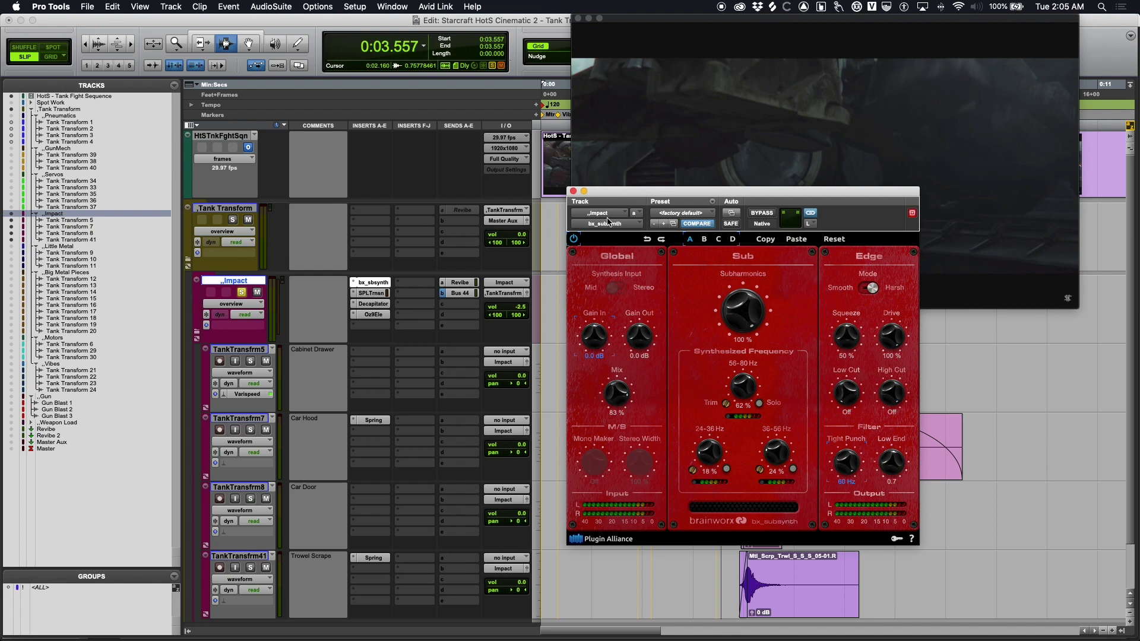
click(574, 192)
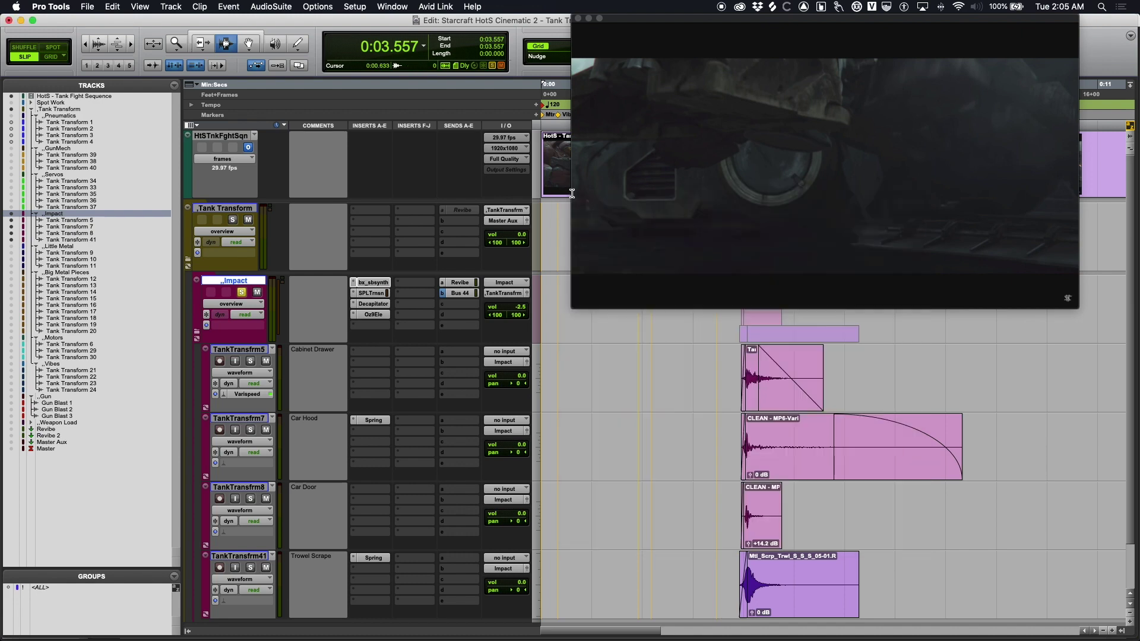
Step: Open the SPL Transient Designer Plus on the _Impact folder track and play the impact with it active
click(371, 293)
drag(615, 195, 638, 154)
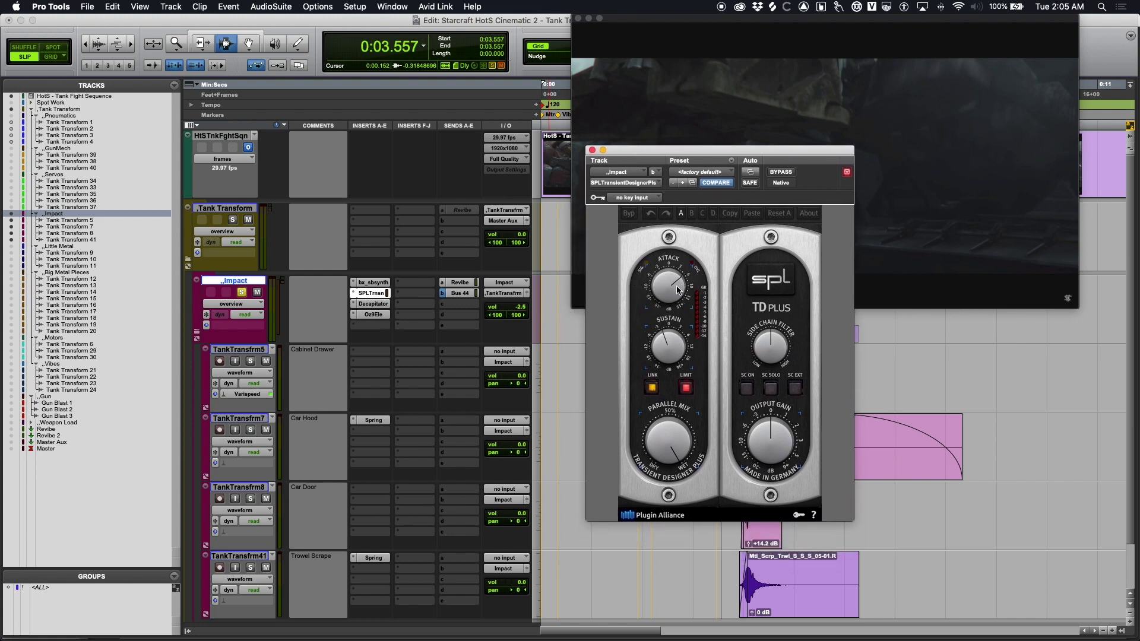
key(space)
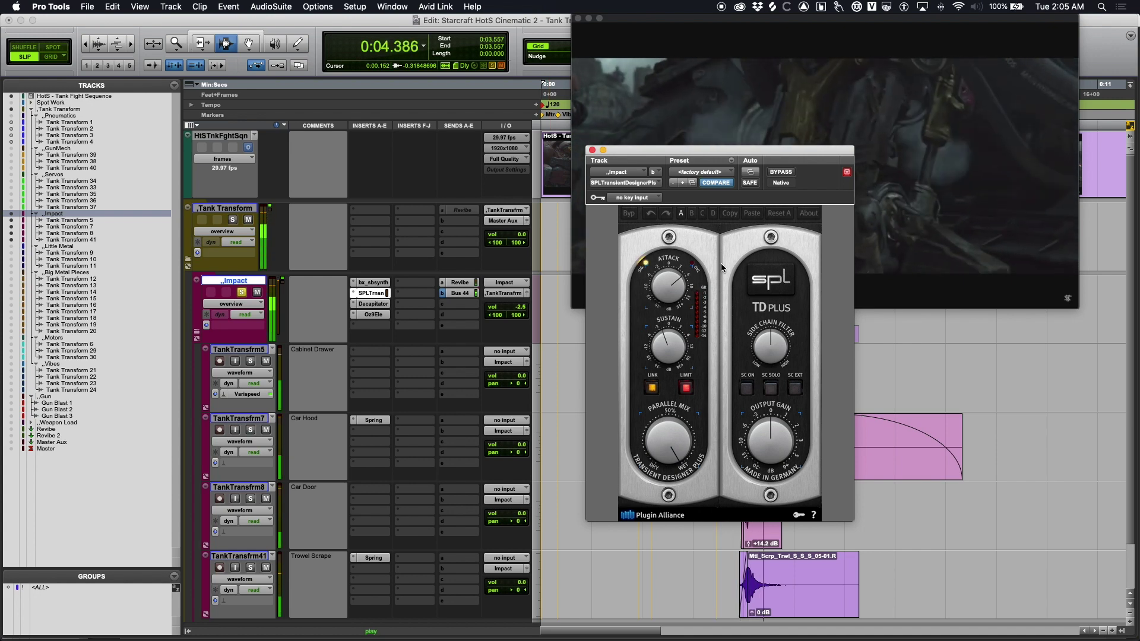
key(space)
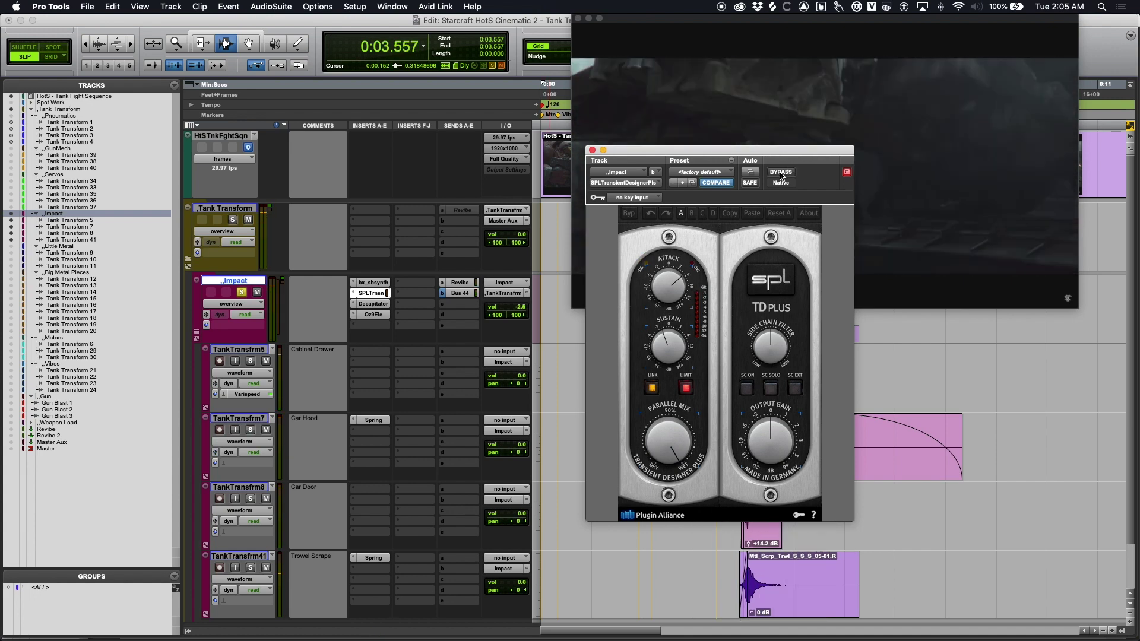
Step: Compare the impact with the Transient Designer bypassed, playing it twice before reactivating the plug-in
click(780, 172)
key(space)
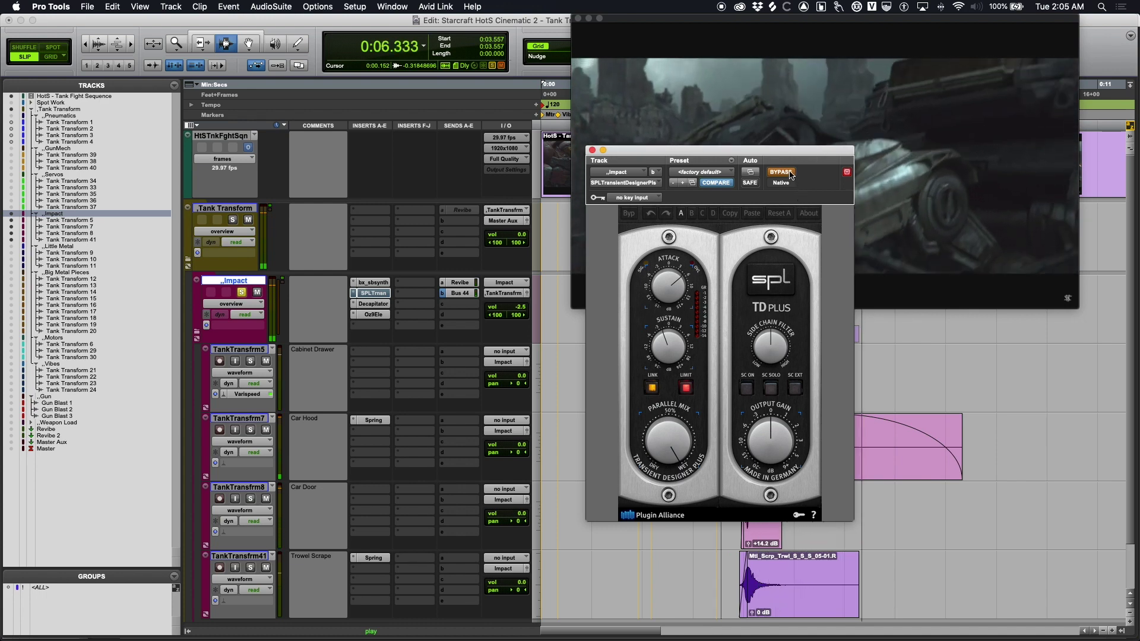
key(space)
key(space)
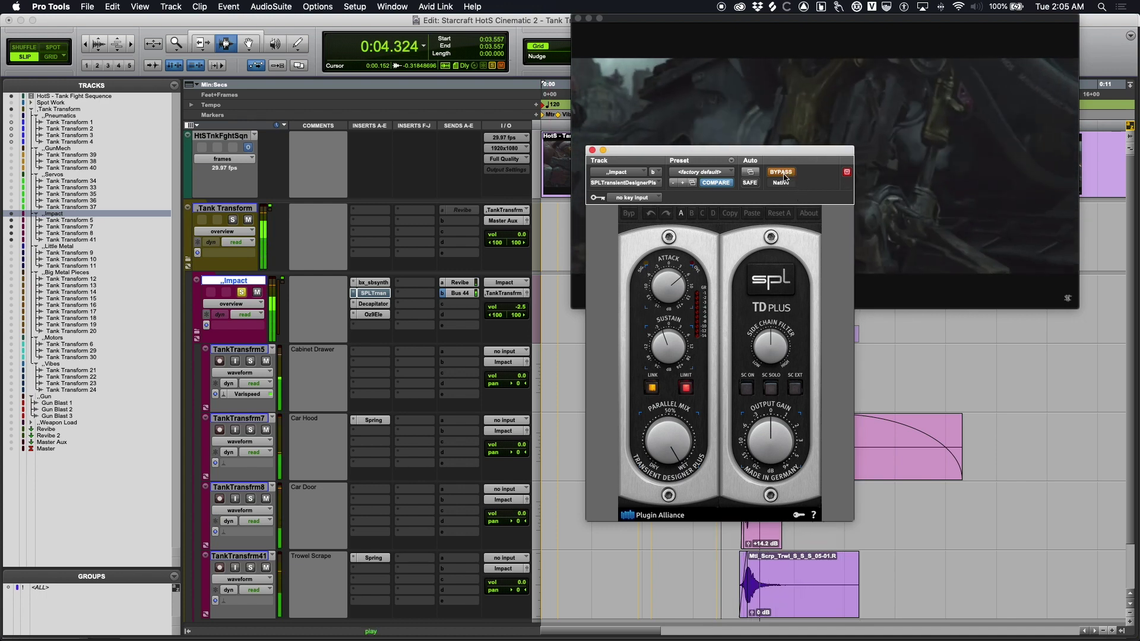
key(space)
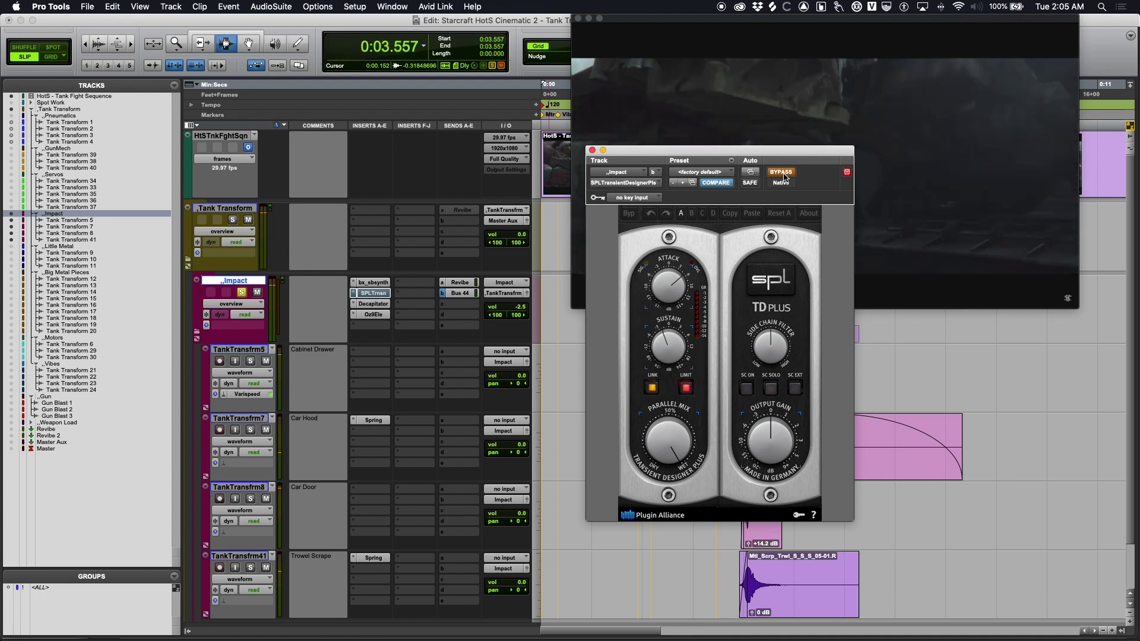
click(782, 173)
Step: Unsolo the _Impact folder track, play the impact again, and replay it with the Transient Designer closed
key(space)
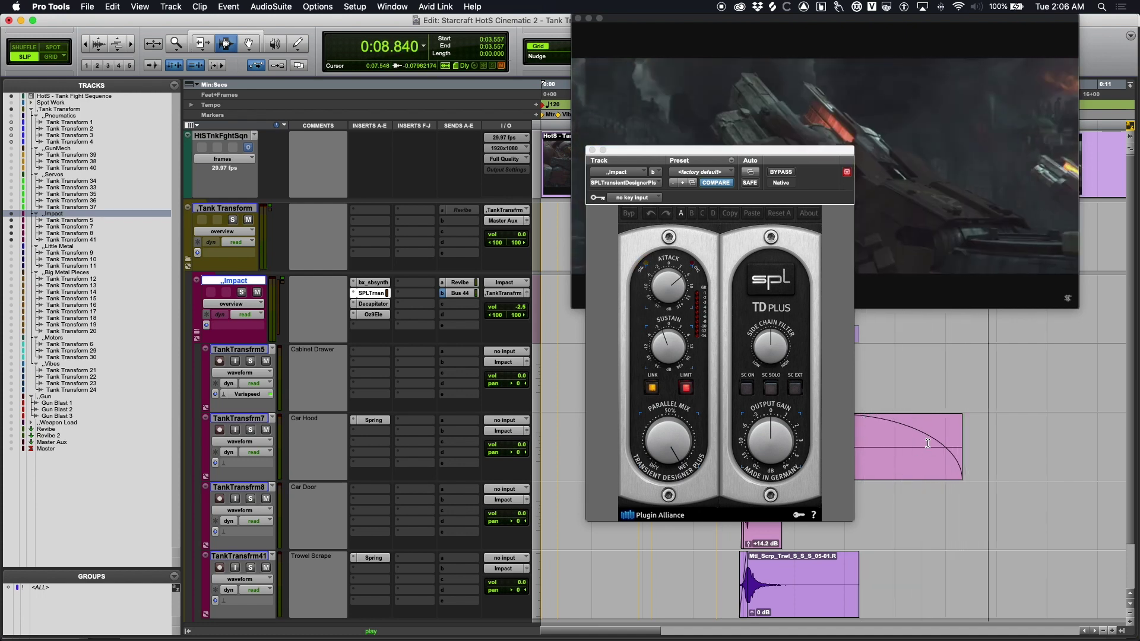
key(space)
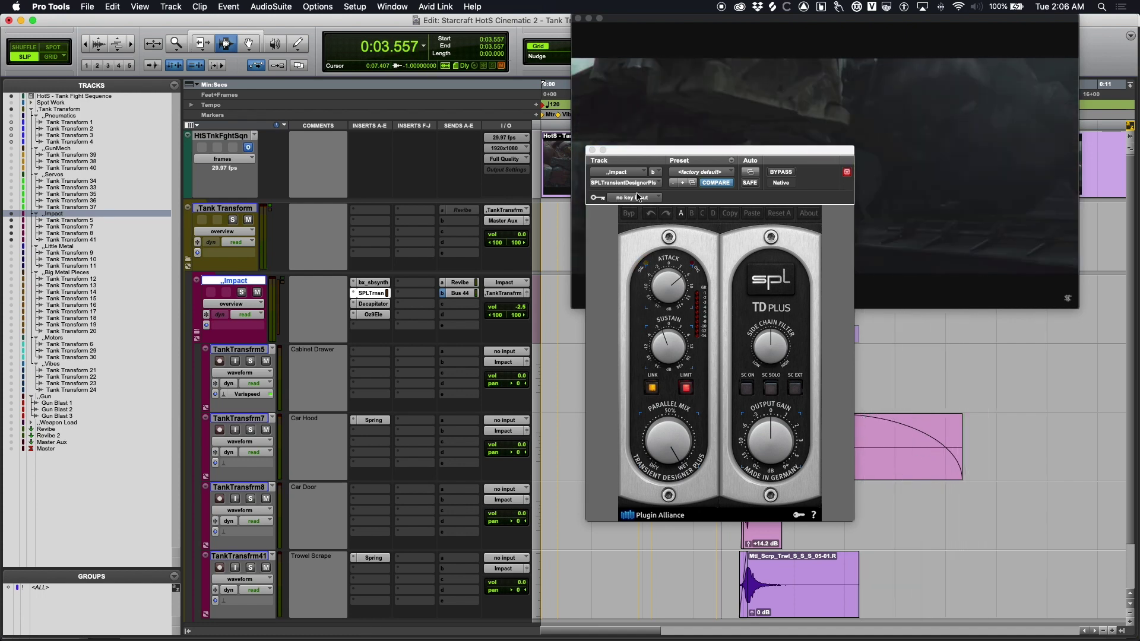
click(594, 152)
key(space)
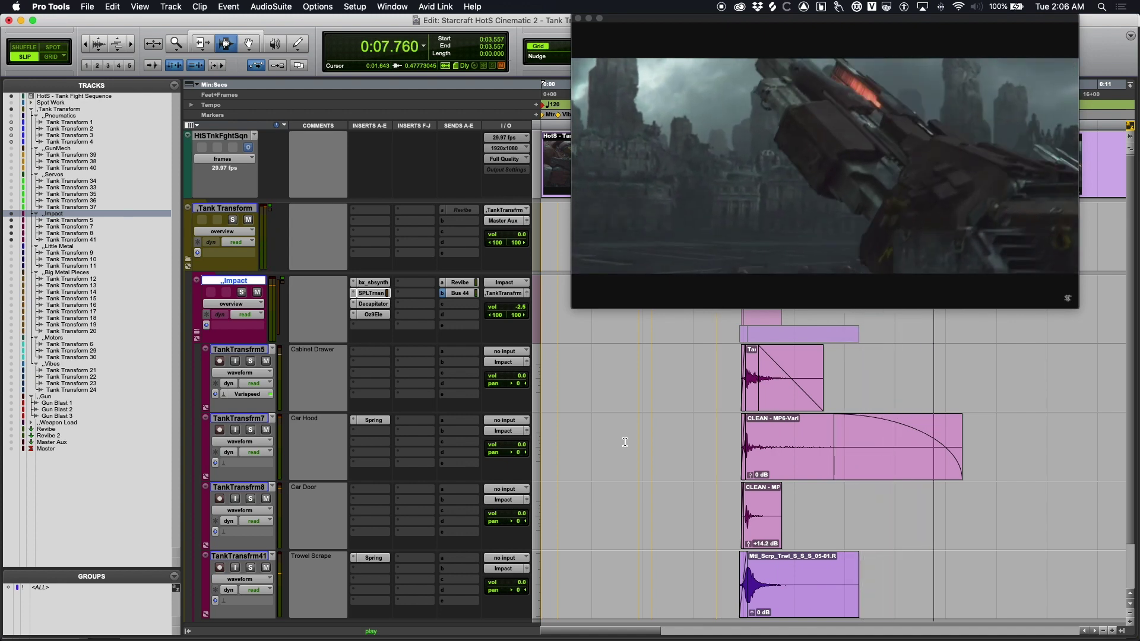
Step: Play the impact with the _Impact folder's Decapitator open to examine its saturation settings
key(space)
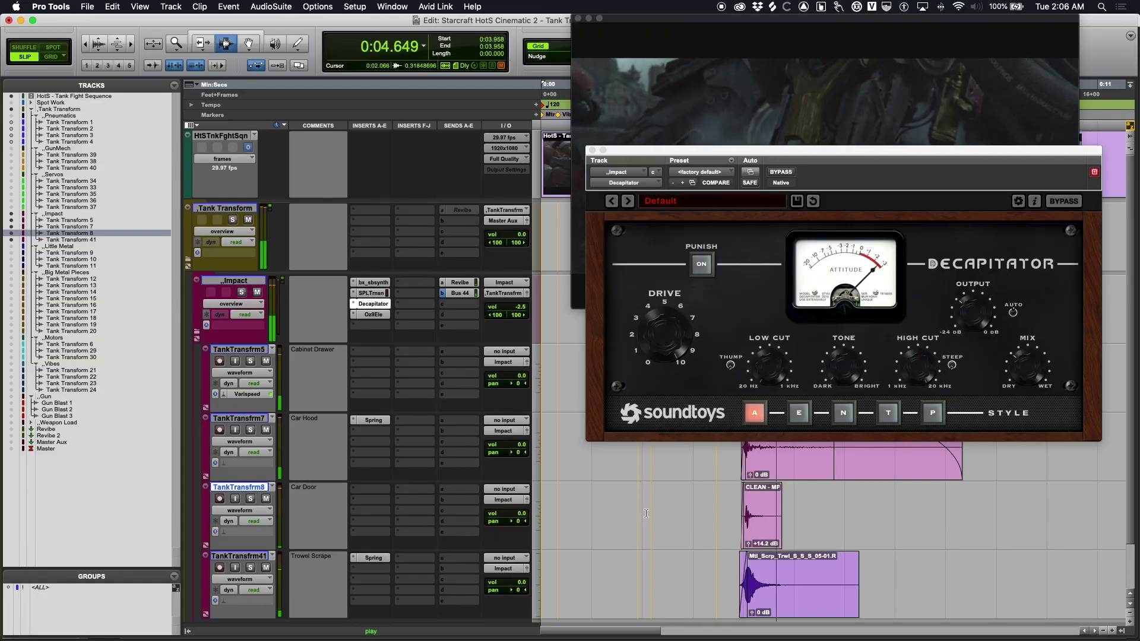
key(space)
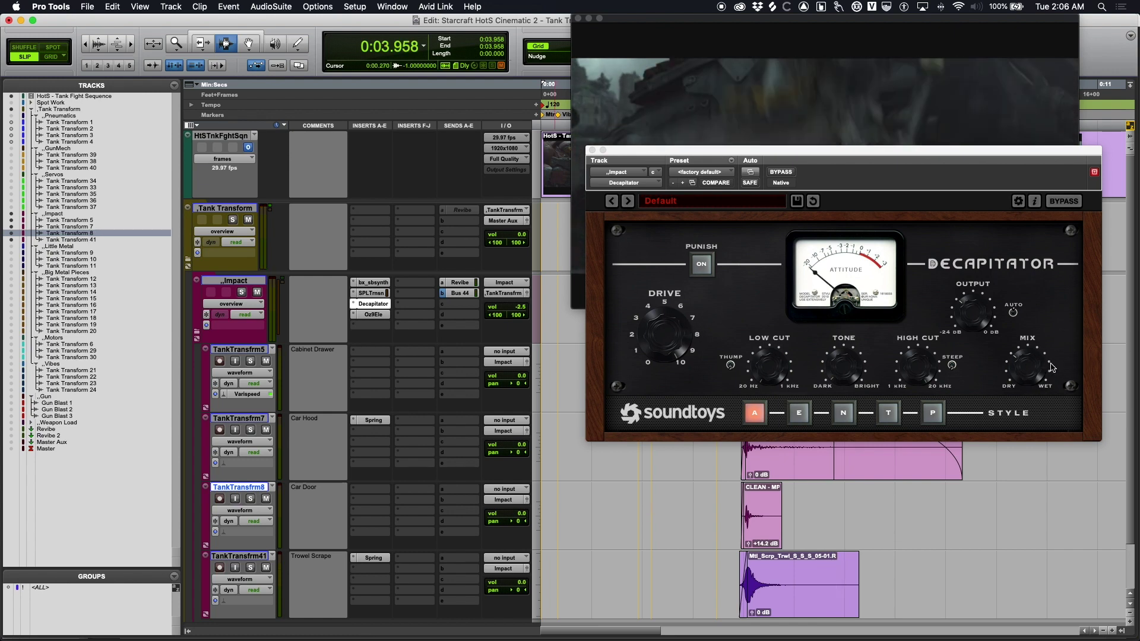
click(592, 150)
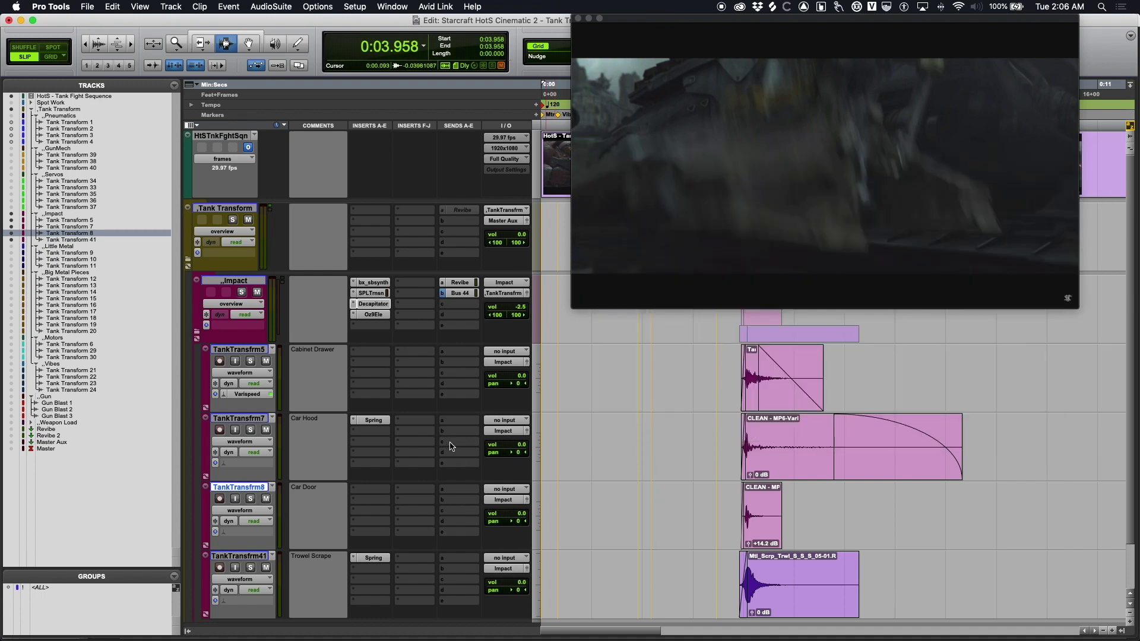
Step: Examine the Bus 44 and Revibe send faders on the _Impact folder track
click(451, 284)
click(467, 295)
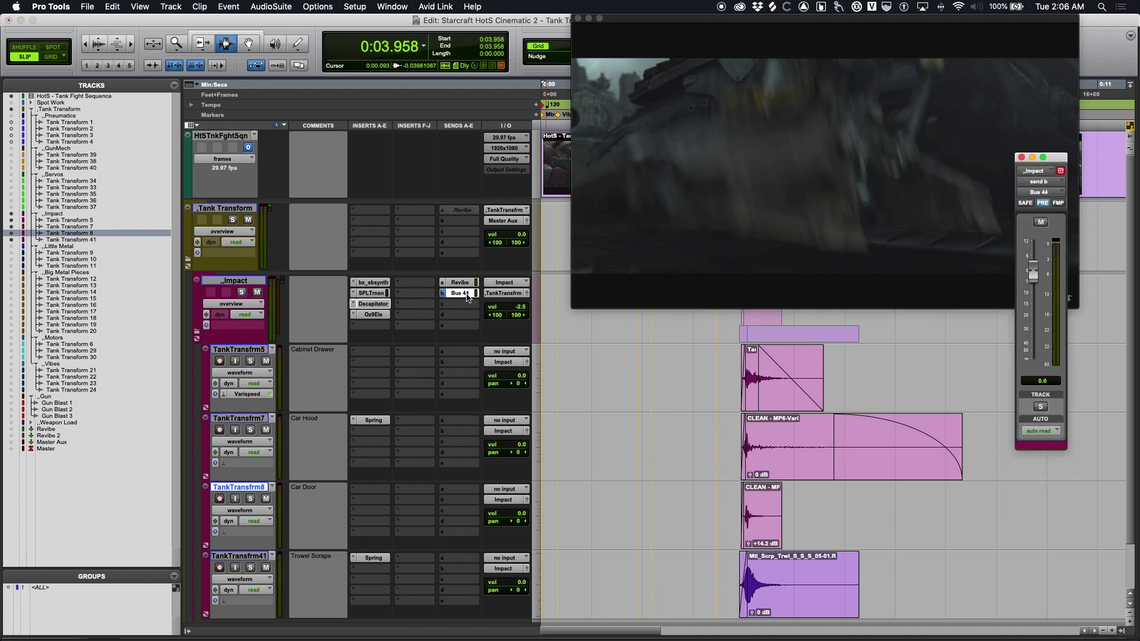
click(466, 284)
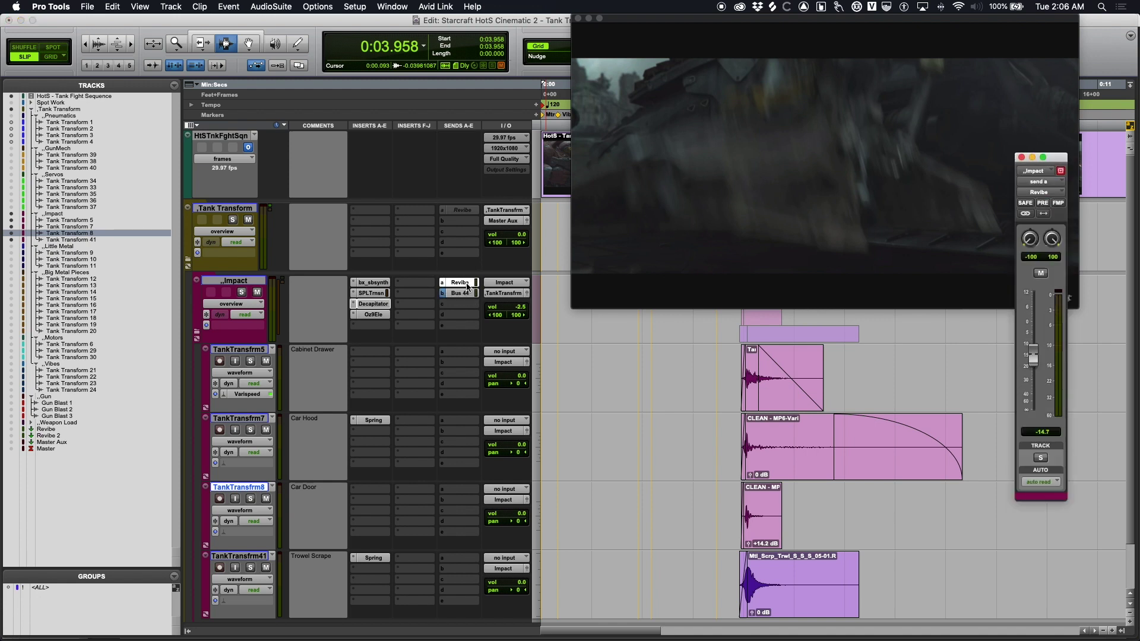
Step: Place the edit cursor just ahead of the impact clips, close the Revibe send window and hide the video window
drag(667, 398, 665, 399)
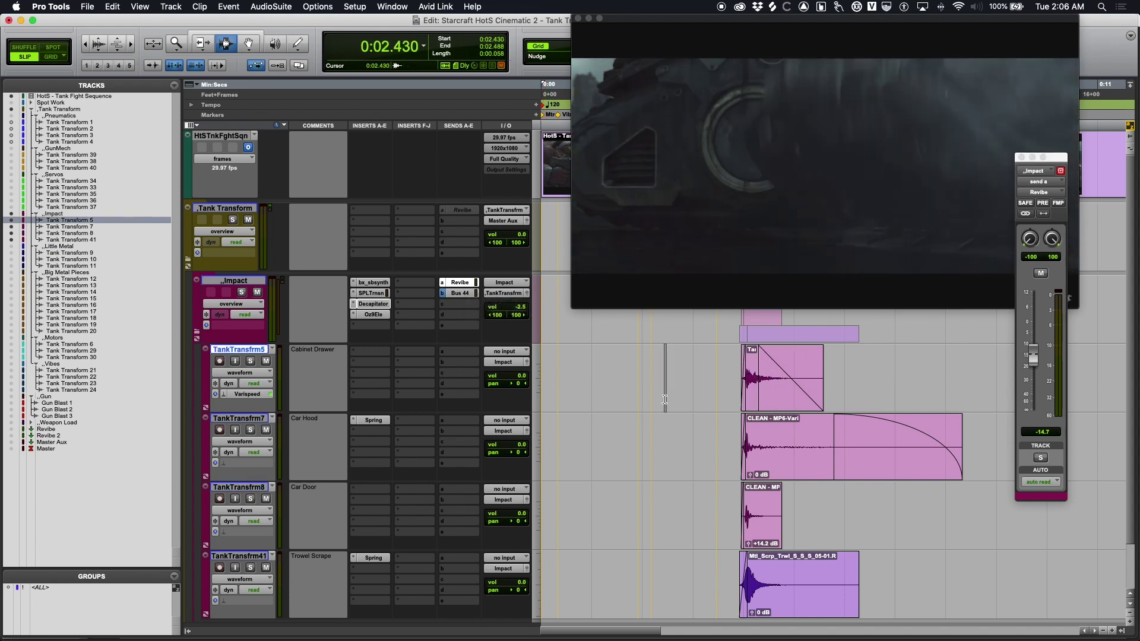
click(1022, 158)
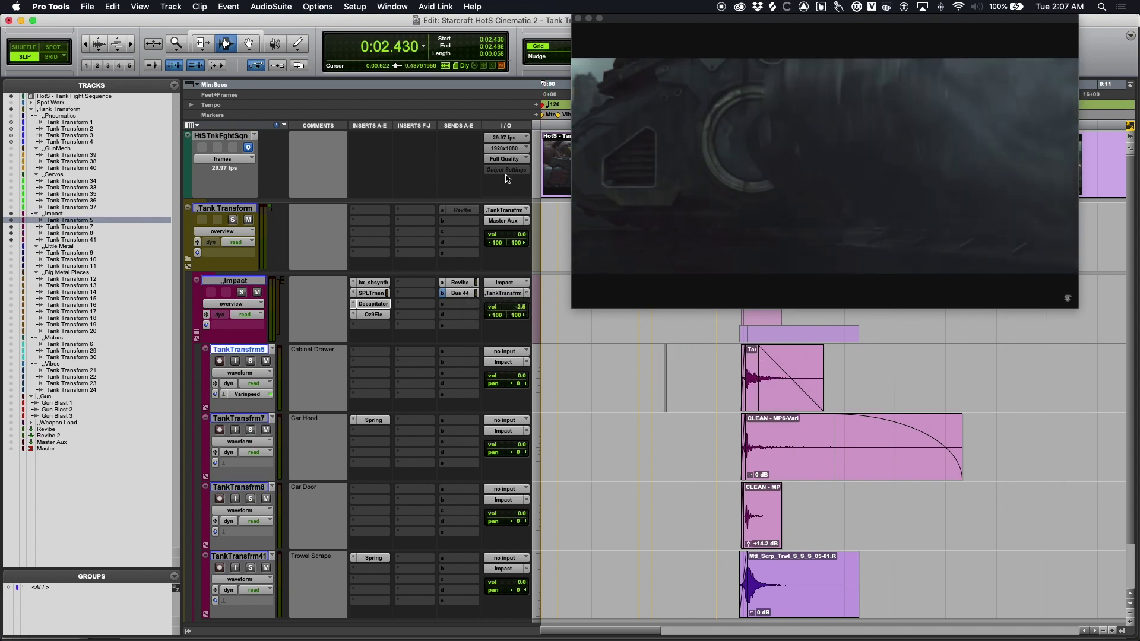
key(super+9)
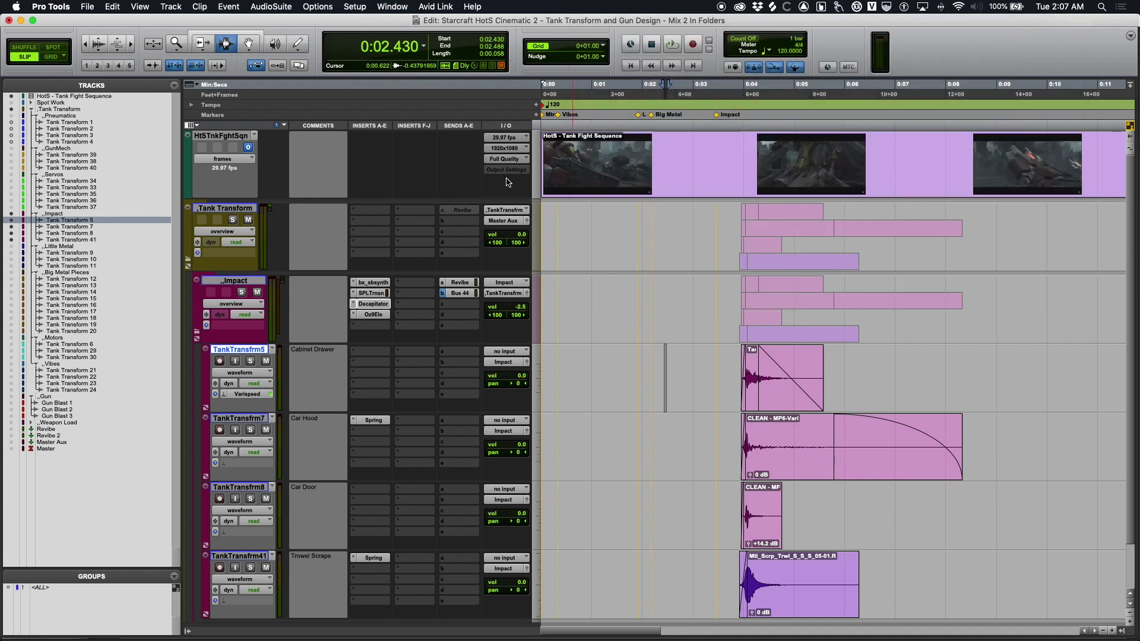
Step: Audition the Cabinet Drawer and Trowel Scrape tracks soloed together, playing from about 2.45 s with the video window shown
click(250, 362)
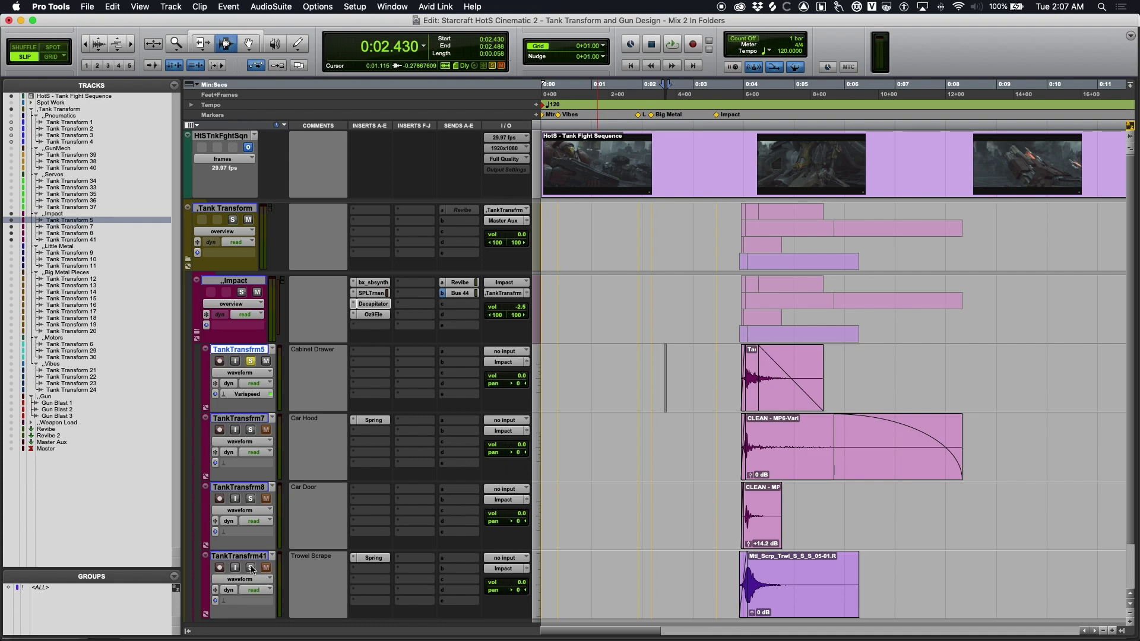
click(665, 406)
key(super+9)
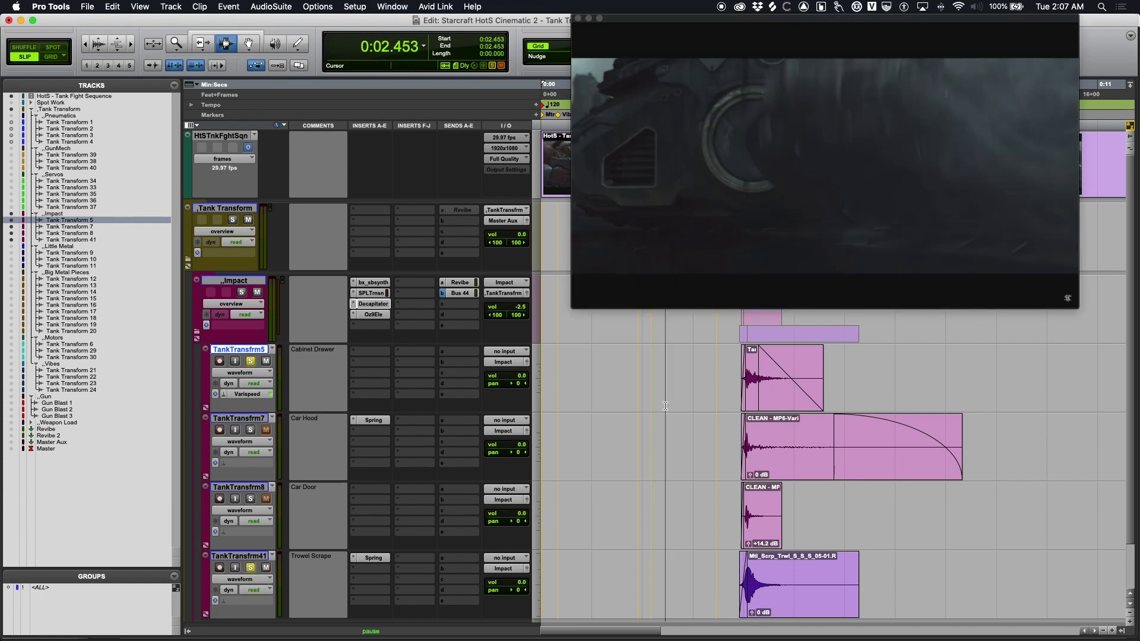
key(space)
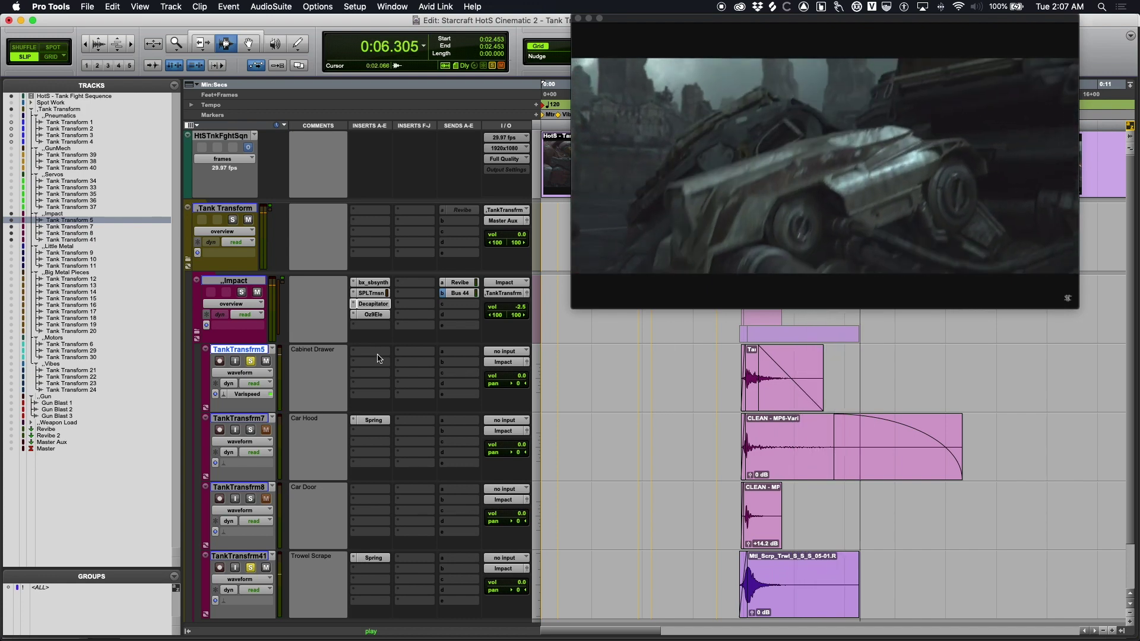
key(space)
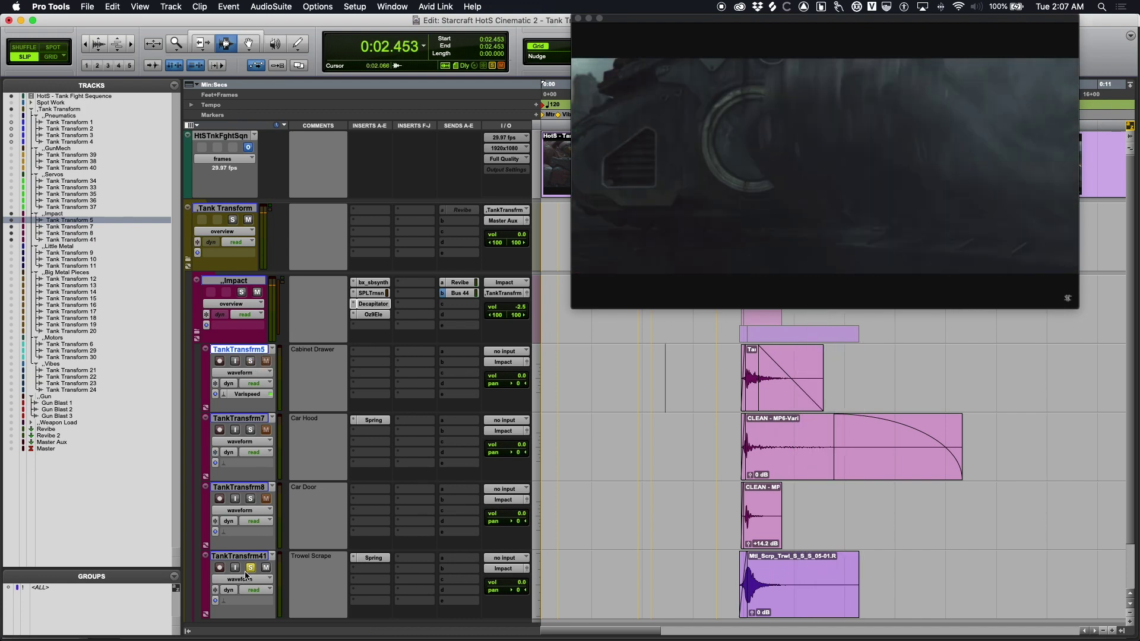
Step: Examine the impact tracks' levels in the Mix window and highlight the Car Hood and Car Door clips in the Edit window
key(super+equal)
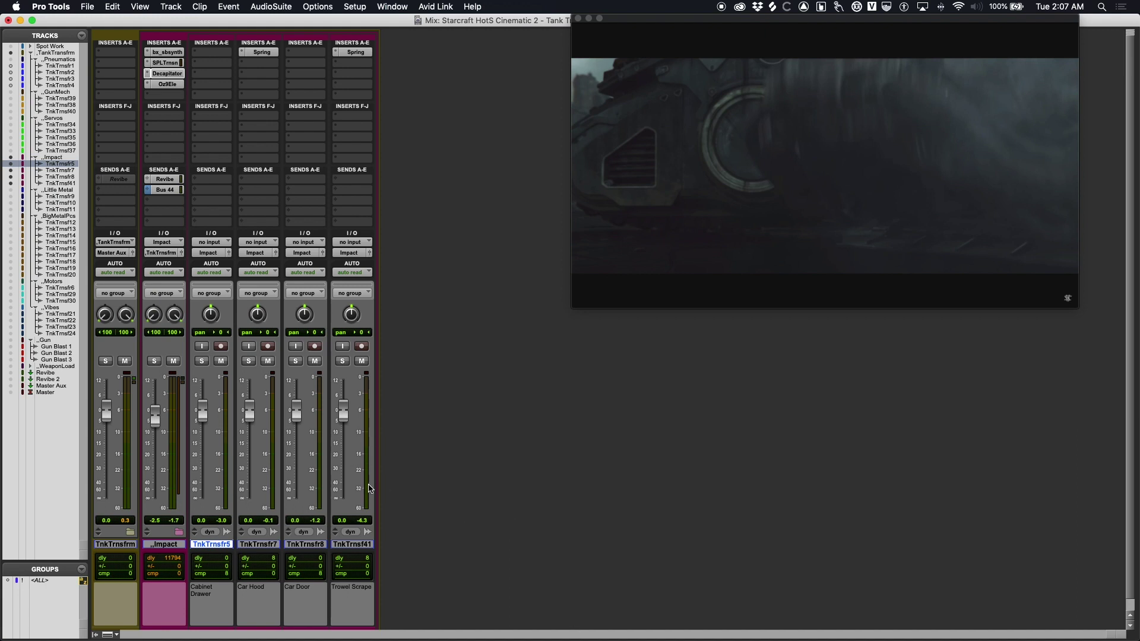
key(space)
key(super+equal)
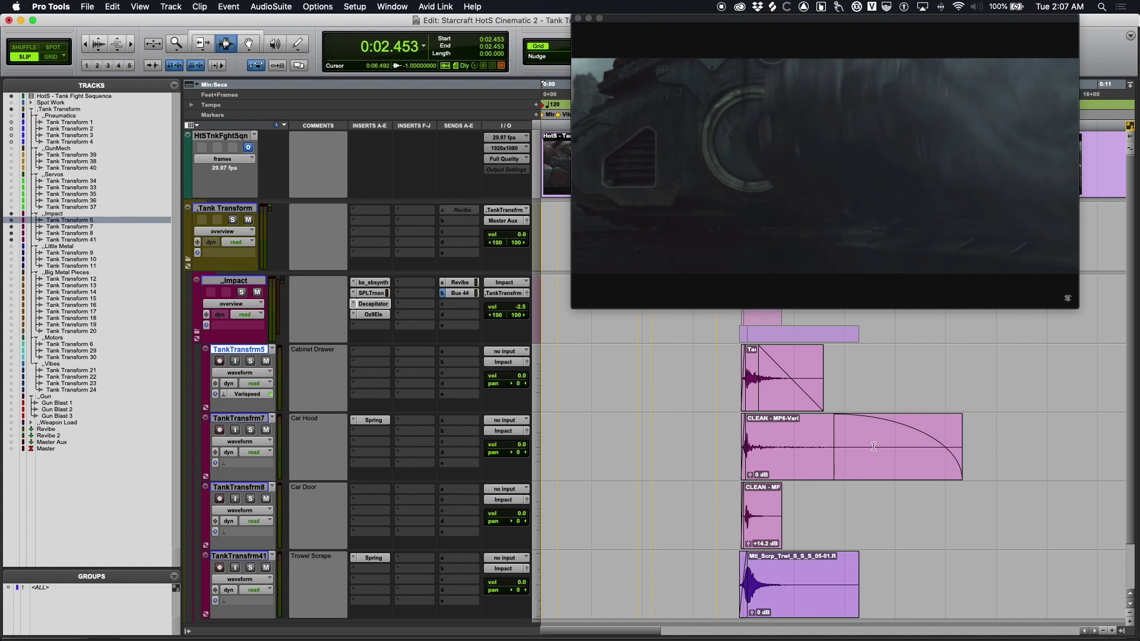
drag(717, 479, 926, 538)
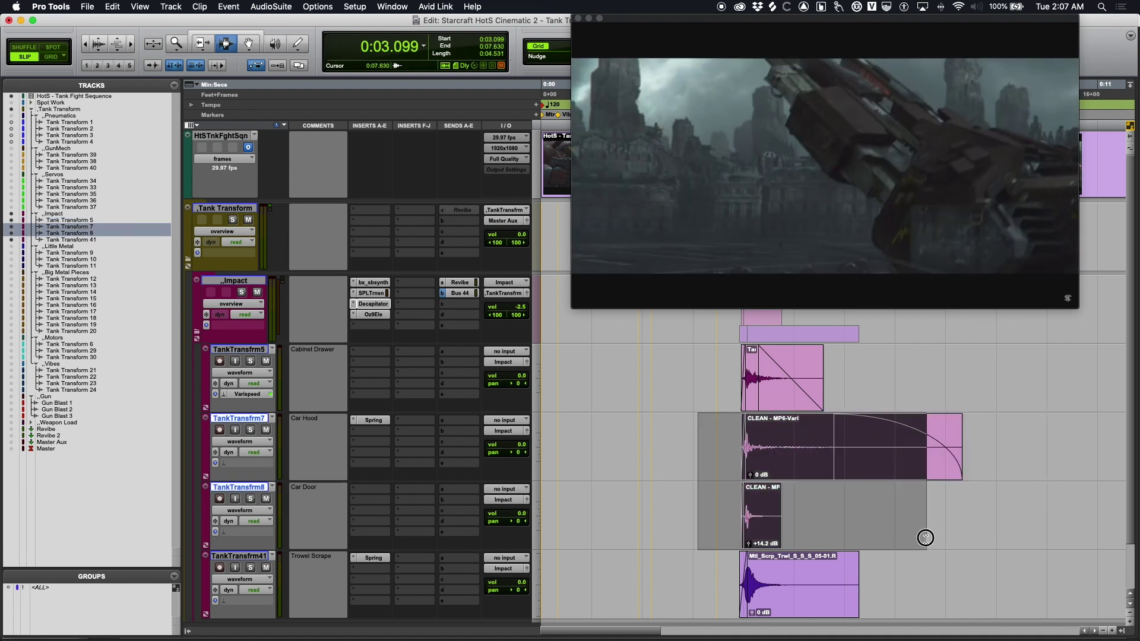
click(666, 441)
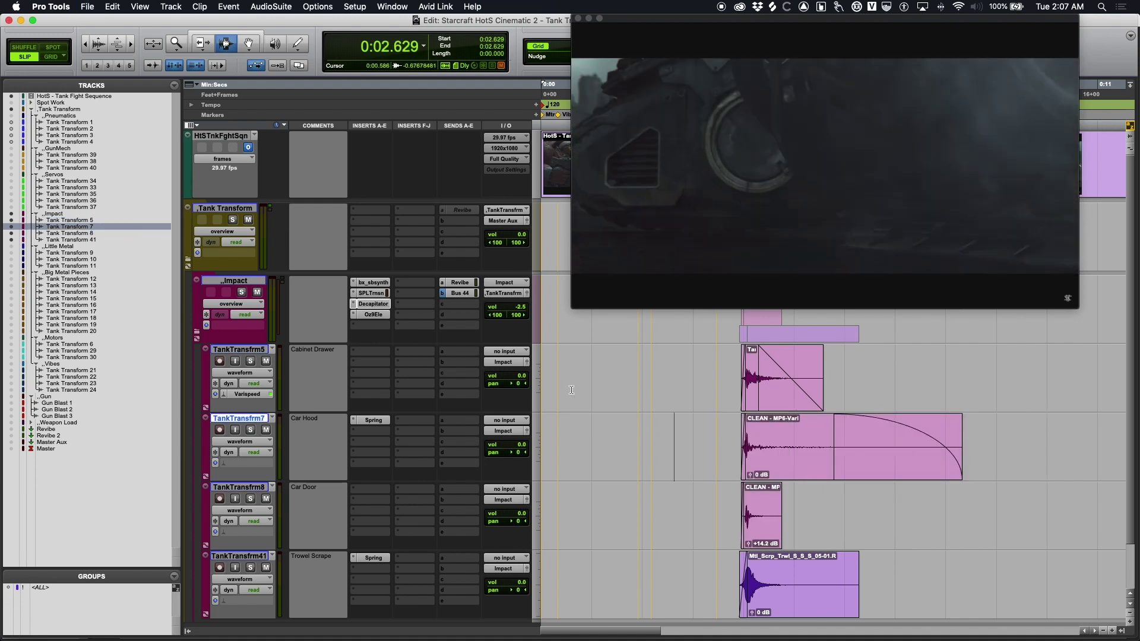
Step: Hide the _Impact folder's tracks and show the _Little Metal folder with its member tracks at a taller height
click(241, 281)
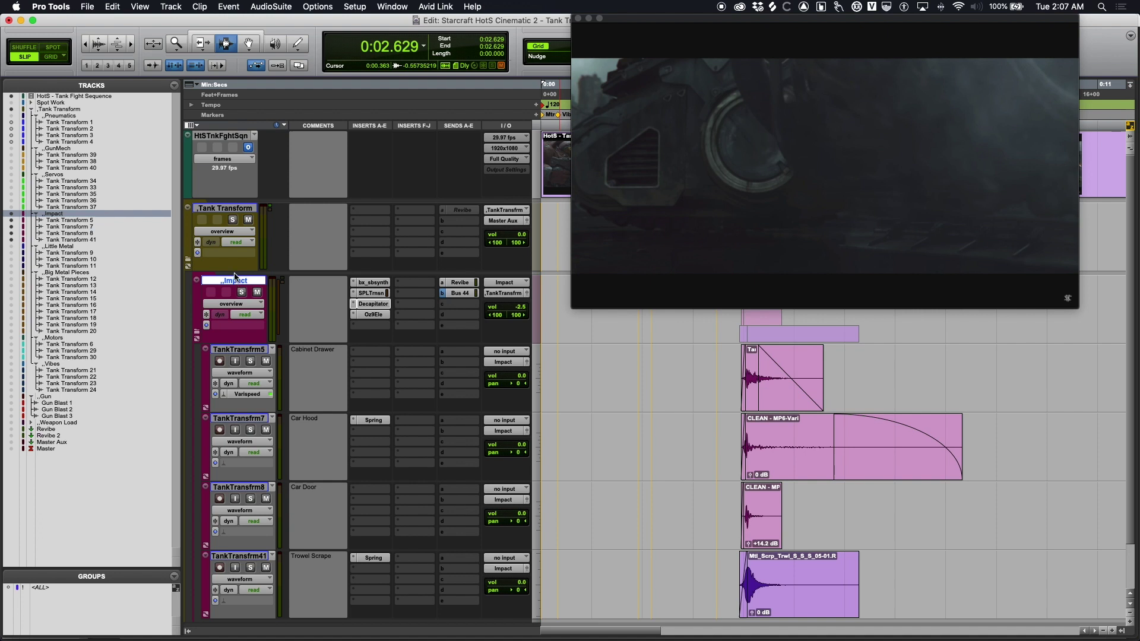
click(12, 214)
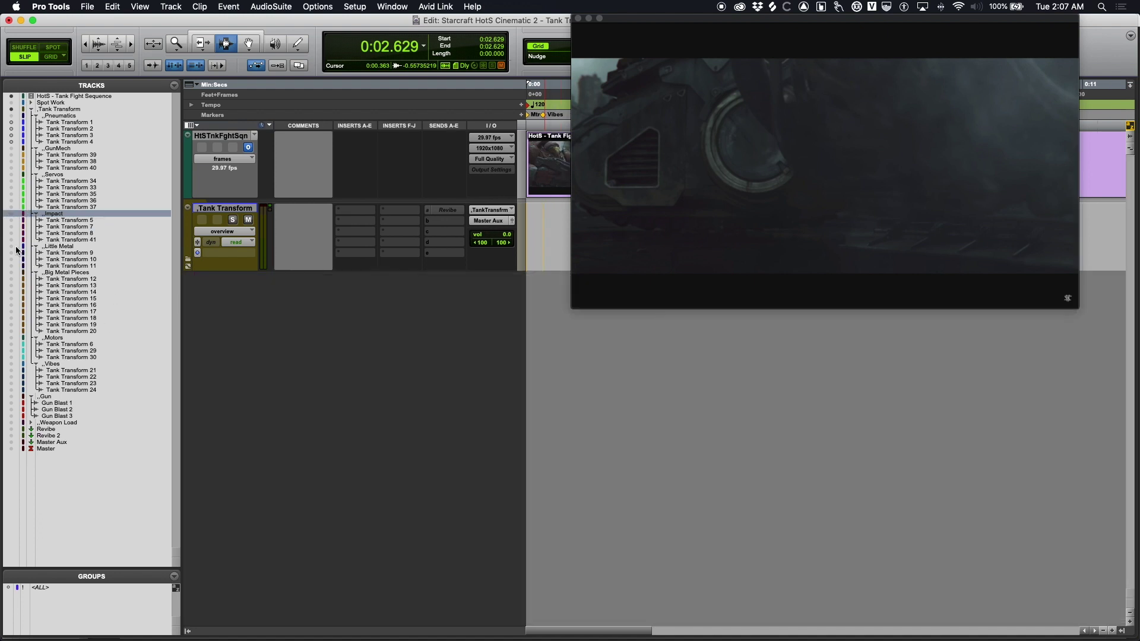
click(14, 247)
key(ctrl+alt+Down)
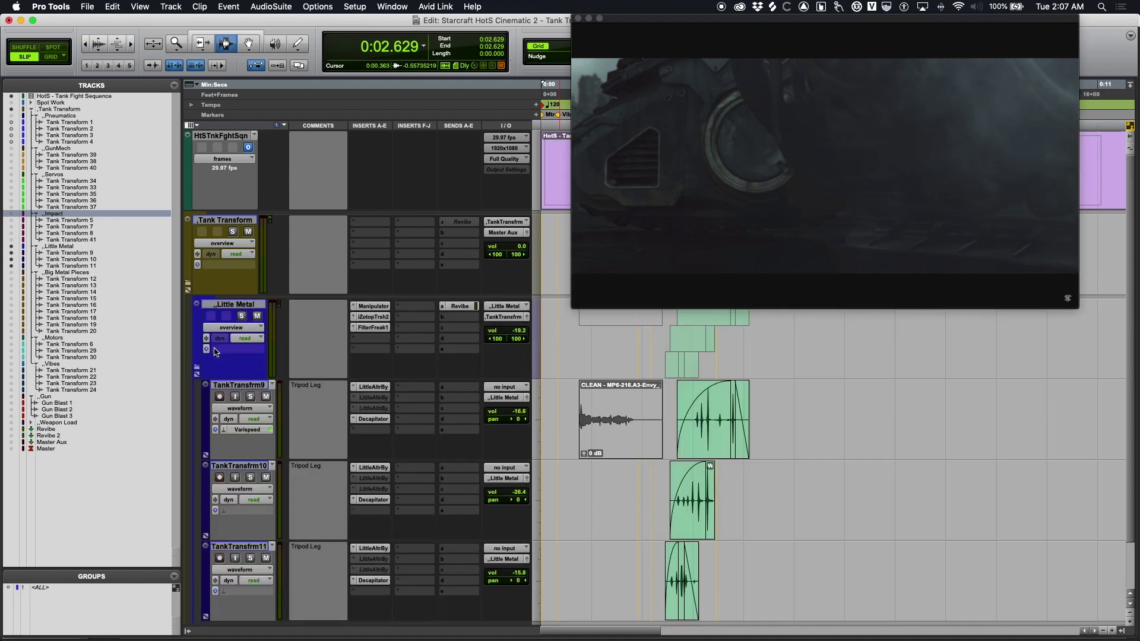
Step: Solo the _Little Metal folder track and play the sequence from about 2.05 s
click(242, 316)
click(645, 528)
key(space)
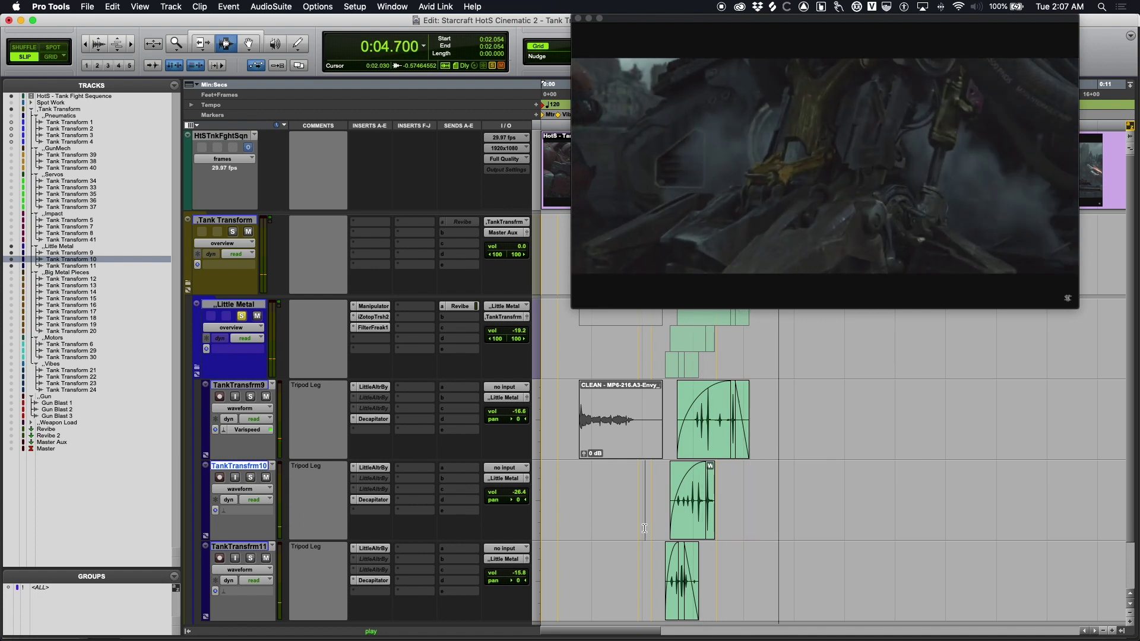
key(space)
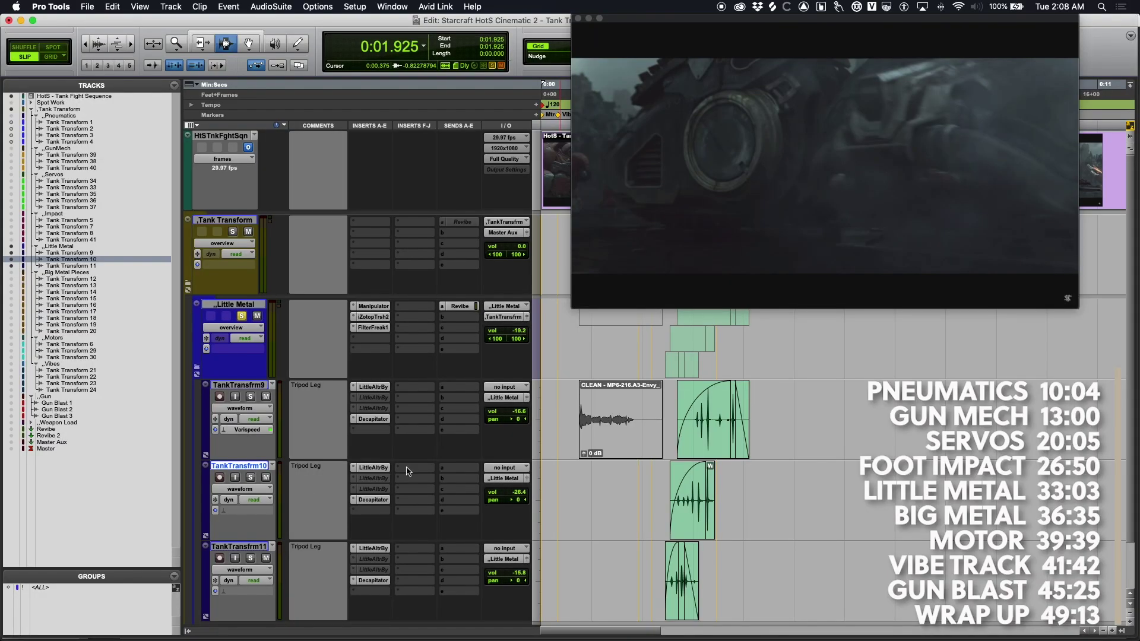
Step: Select the Tripod Leg clip on Tank Transform 11, solo that track and play the clip
click(635, 534)
key(semicolon)
key(Tab)
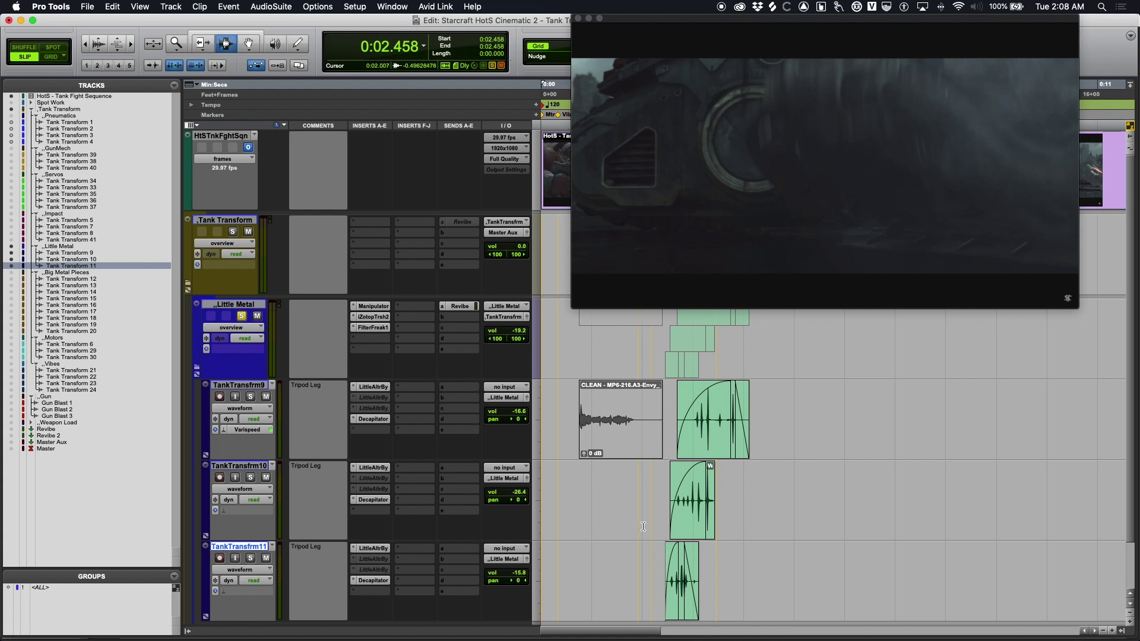
click(633, 580)
drag(661, 588, 704, 585)
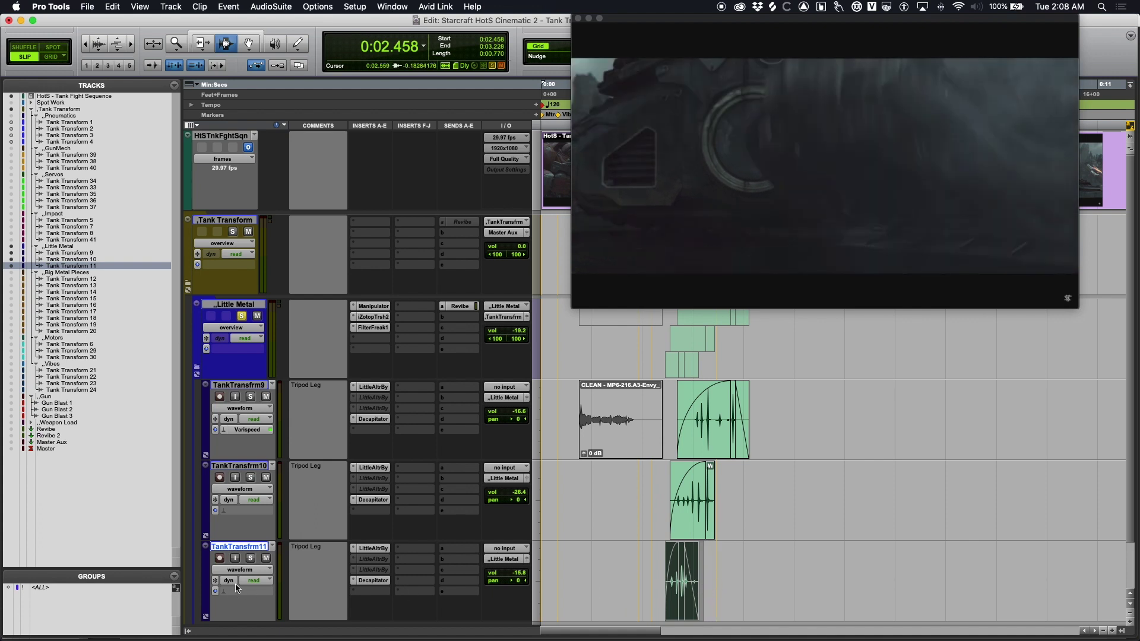
click(251, 558)
key(space)
Step: Audition the green Tripod Leg clips on Tank Transform 10 and Tank Transform 9 one at a time with each track soloed
drag(670, 500, 720, 502)
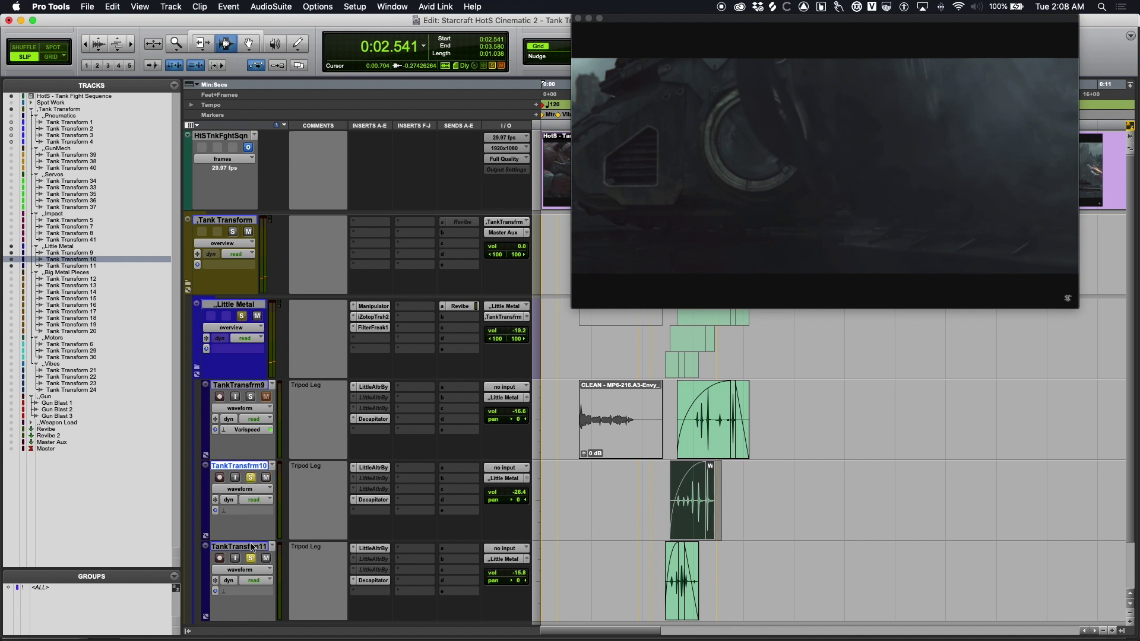
key(space)
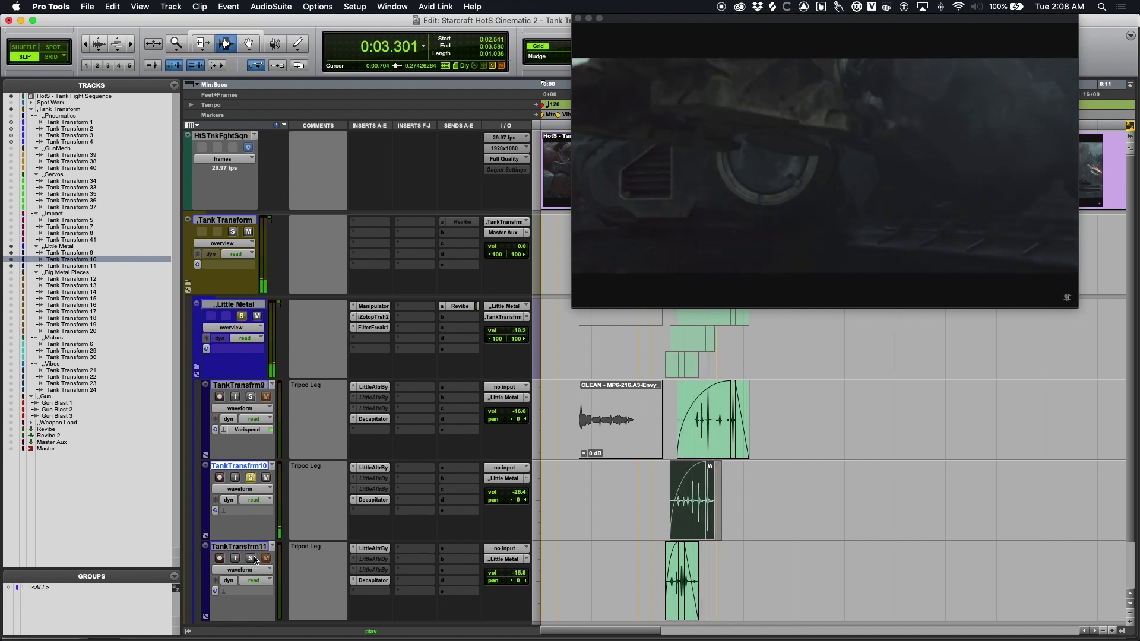
drag(677, 415, 763, 412)
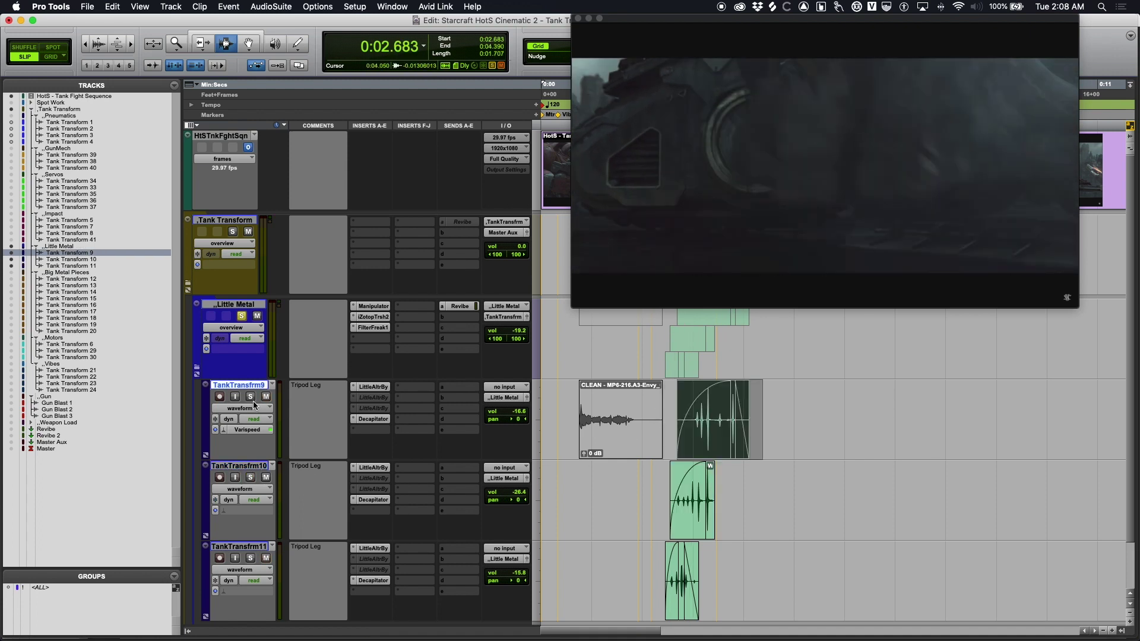
key(space)
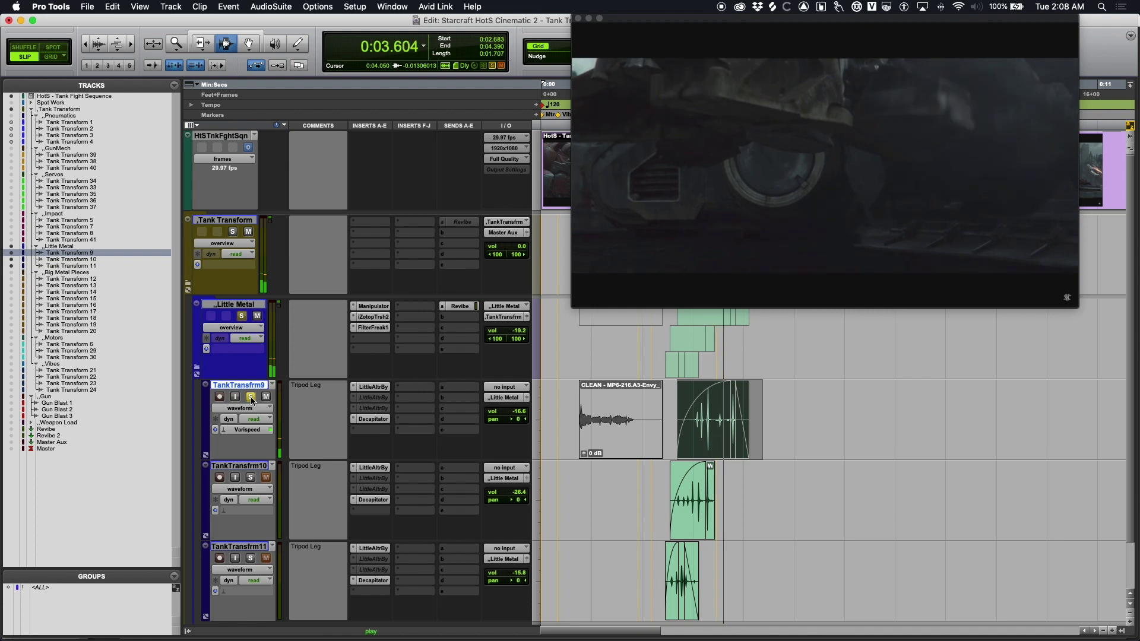
key(space)
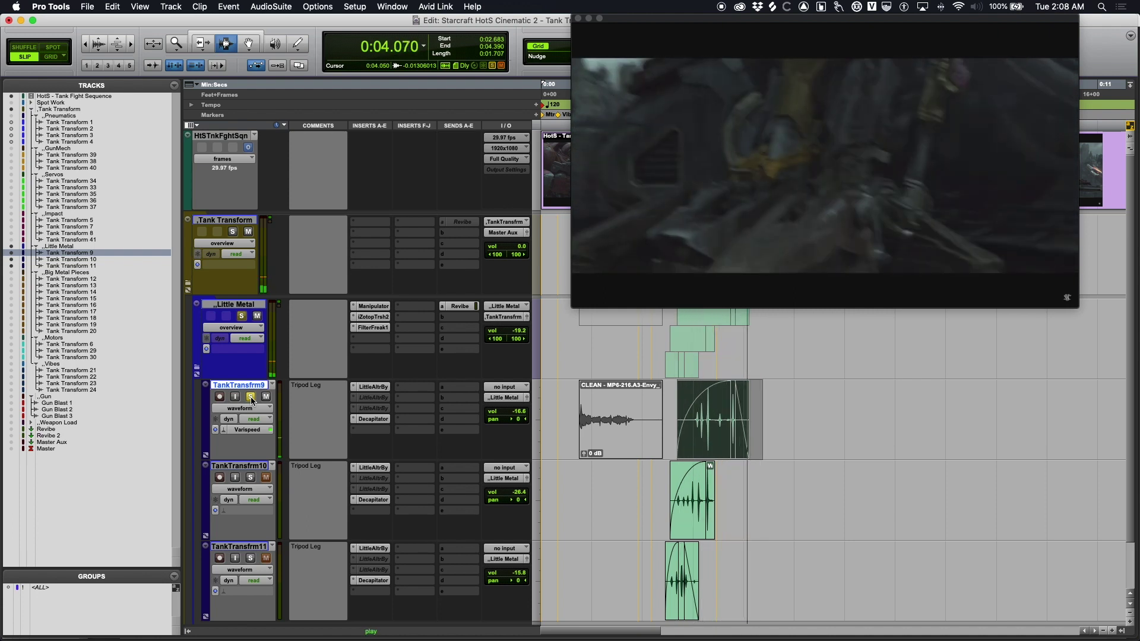
click(250, 397)
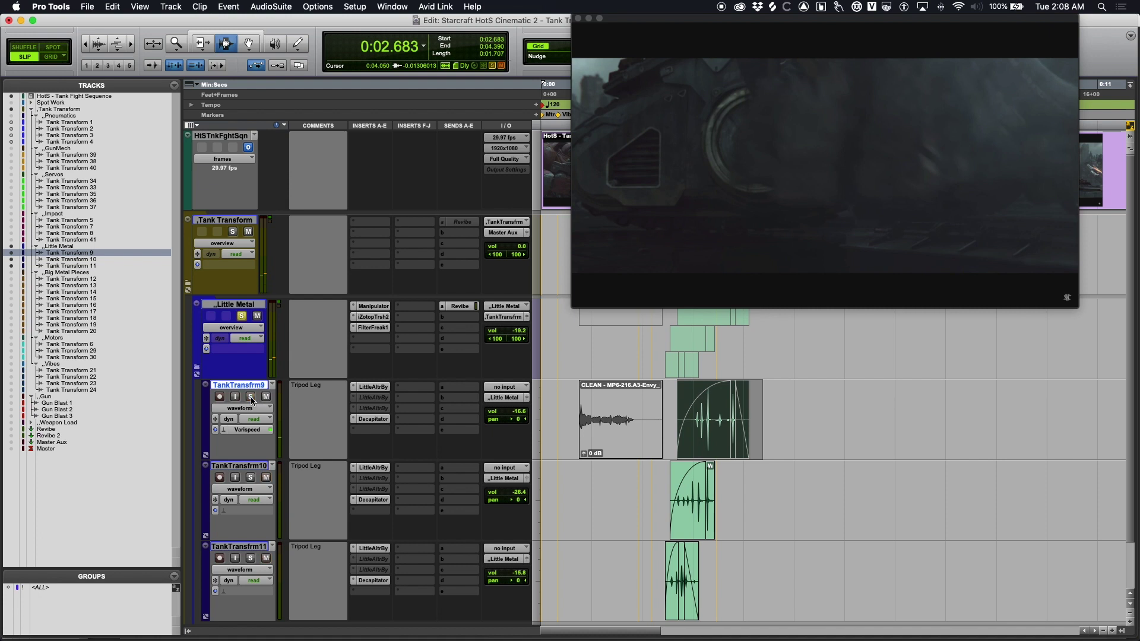
Step: Check Tank Transform 9's Decapitator, close it, and locate the clip starts on Tank Transform 10 and 11
click(373, 419)
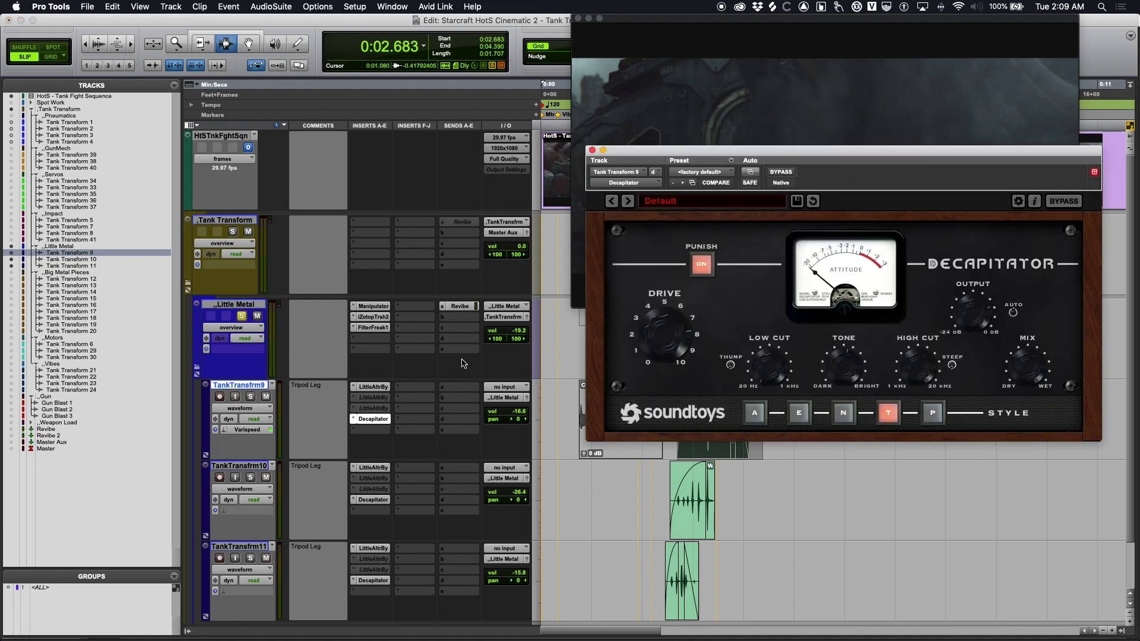
click(592, 150)
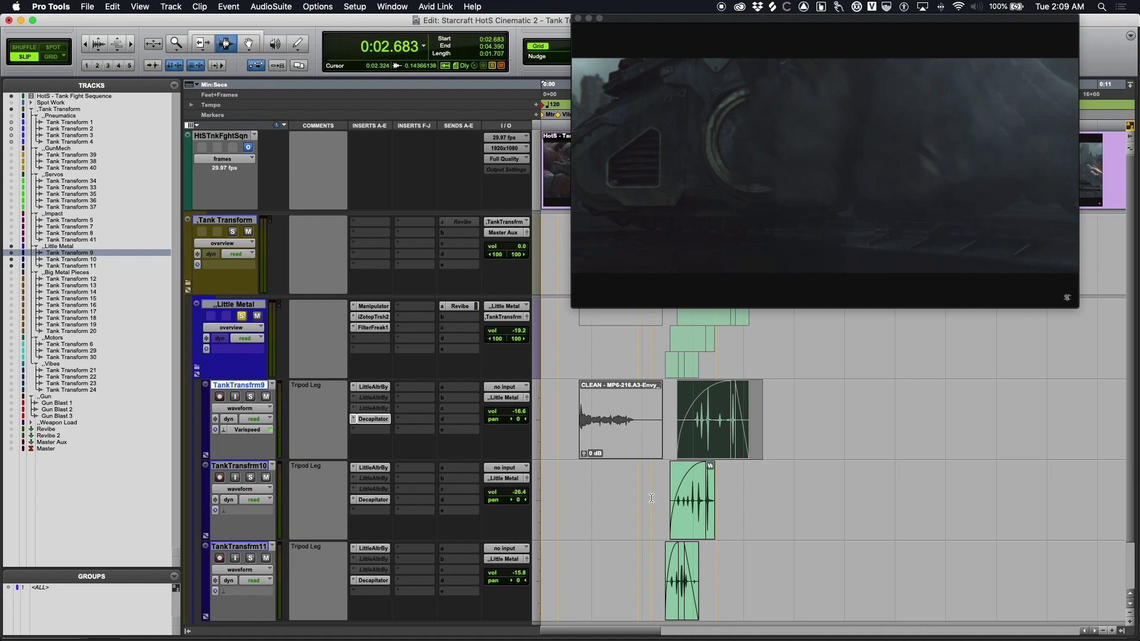
click(646, 514)
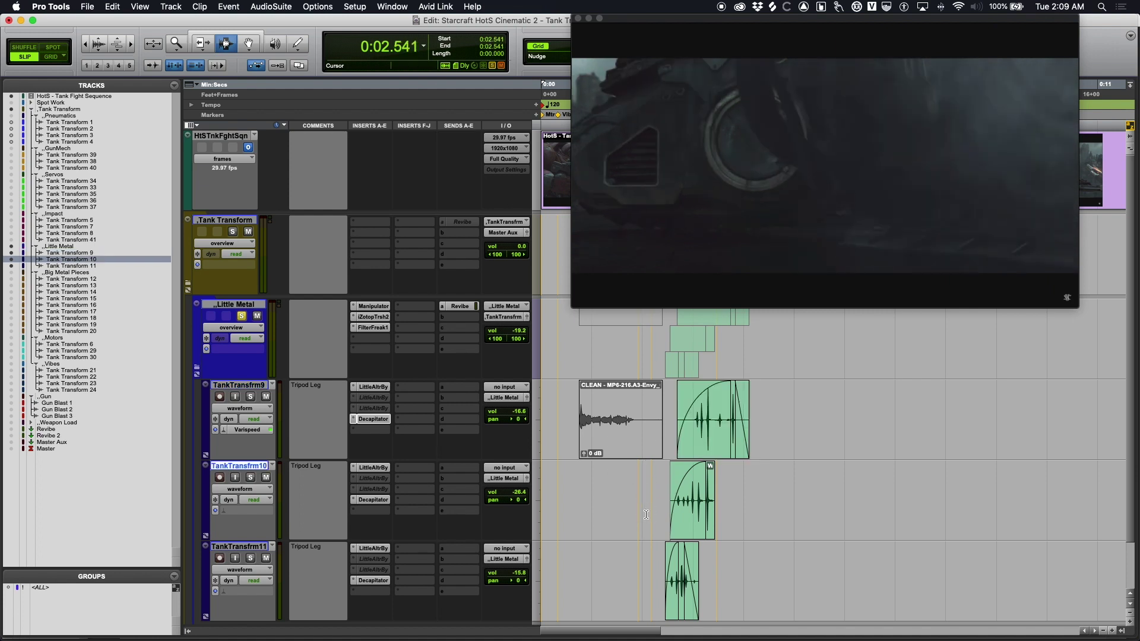
click(635, 569)
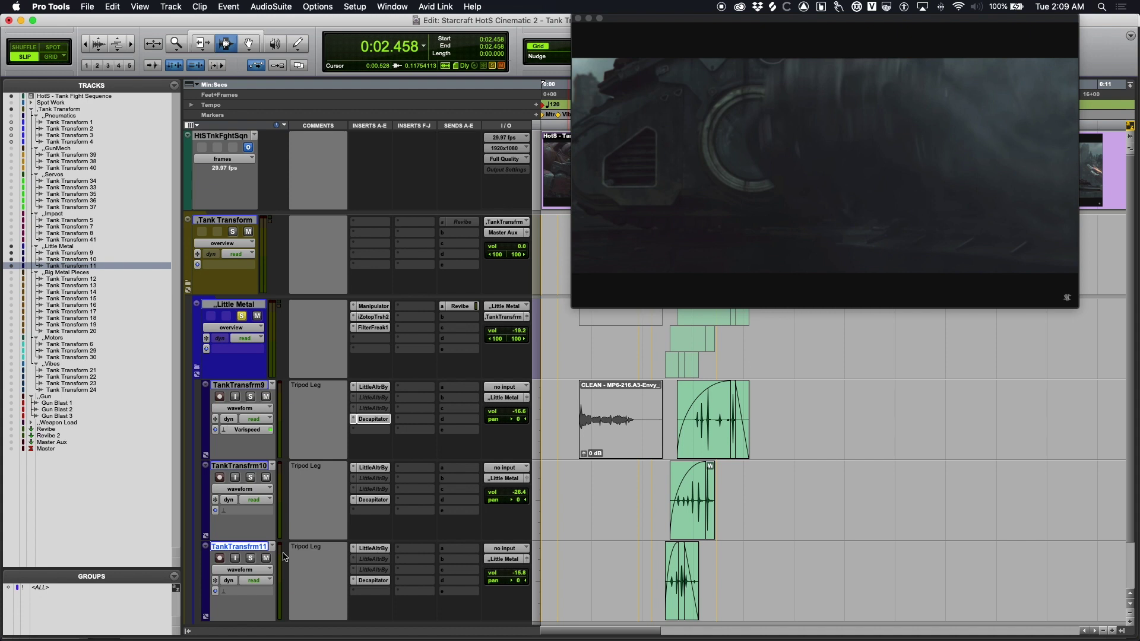
Step: Compare the Little AlterBoy pitch and formant settings on Tank Transform 9, 10 and 11, and close the plug-in window
click(373, 388)
click(367, 468)
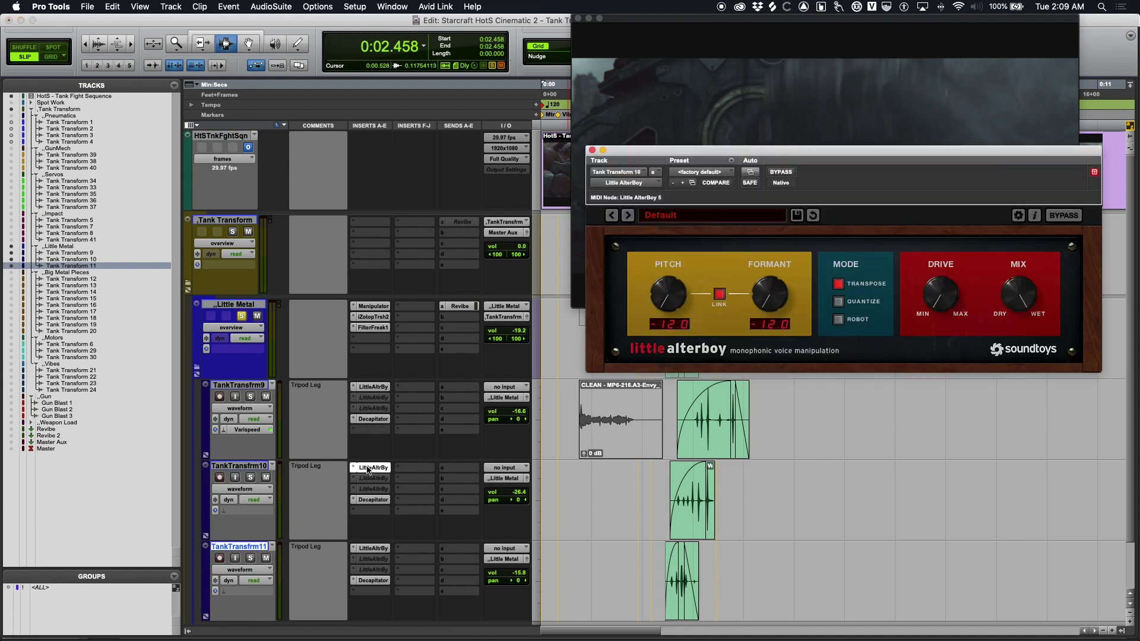
click(373, 549)
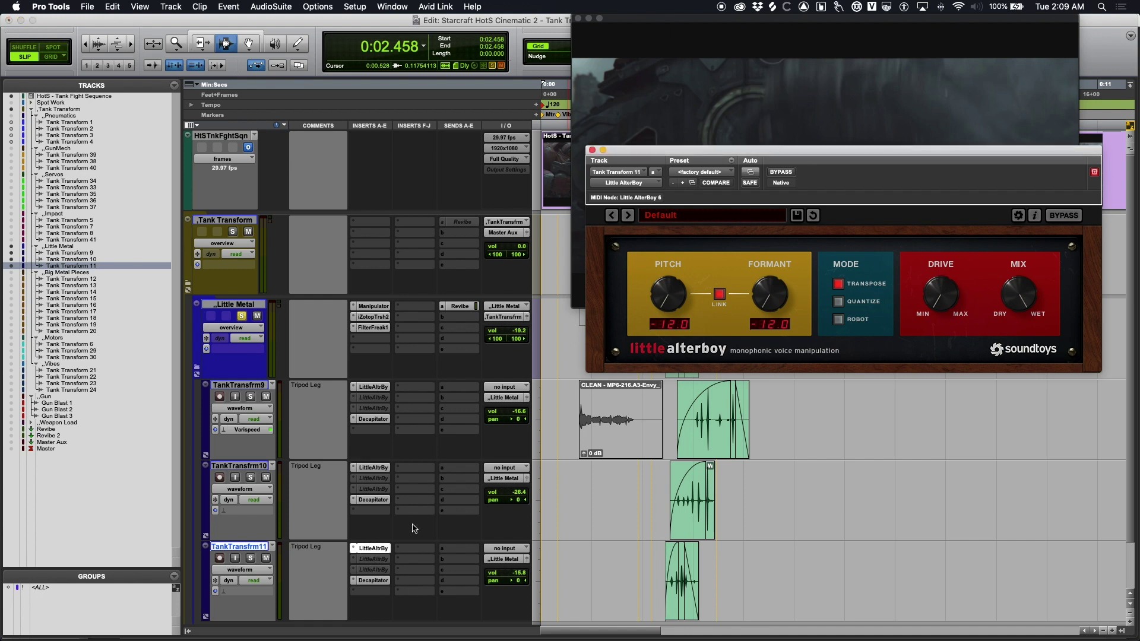
click(368, 468)
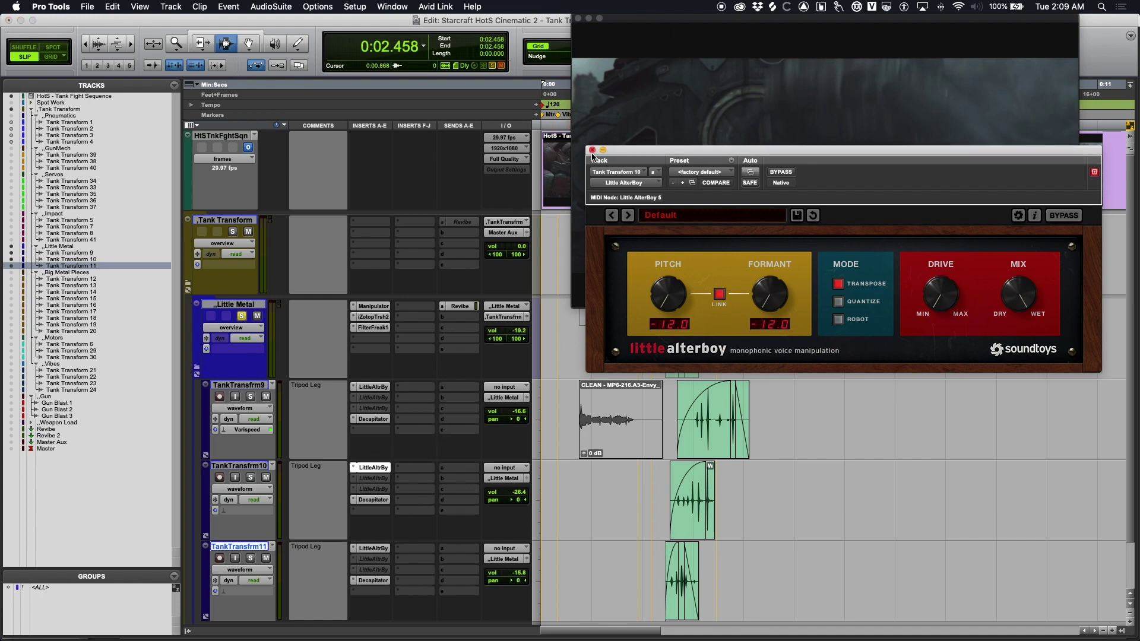
click(592, 150)
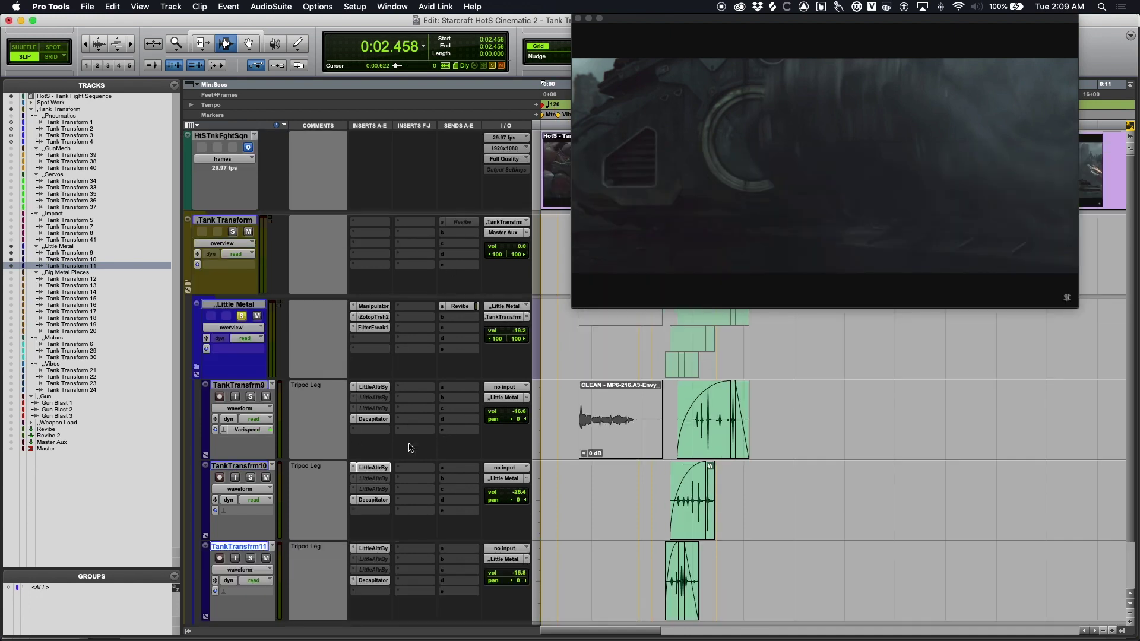
Step: Compare the Decapitator drive, Punish and style settings on Tank Transform 9, 10 and 11
click(374, 419)
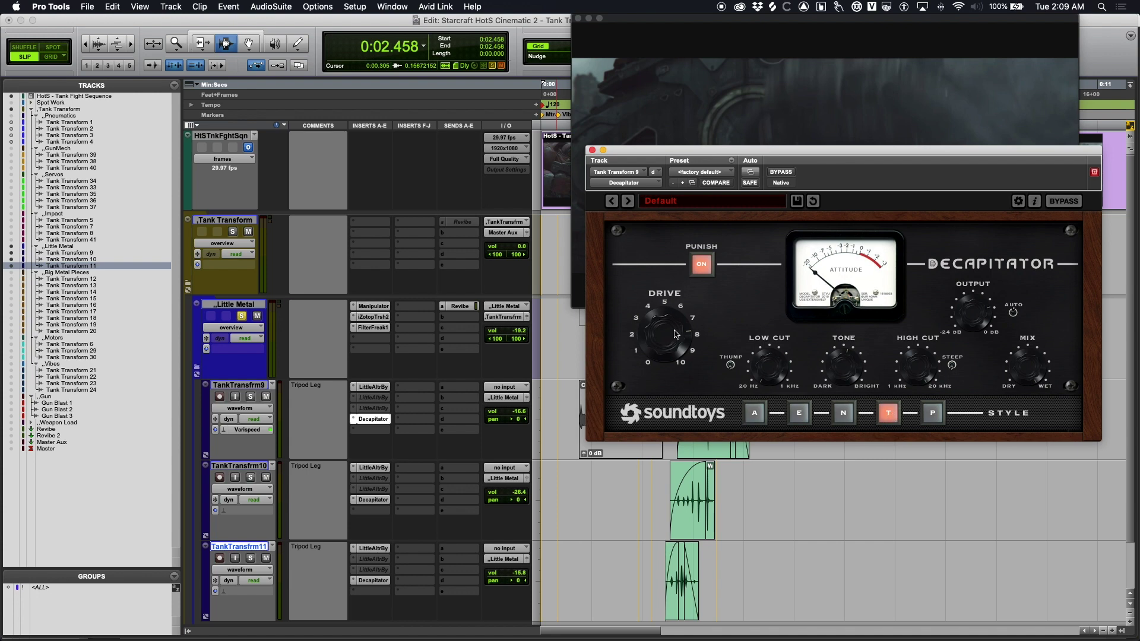
click(373, 500)
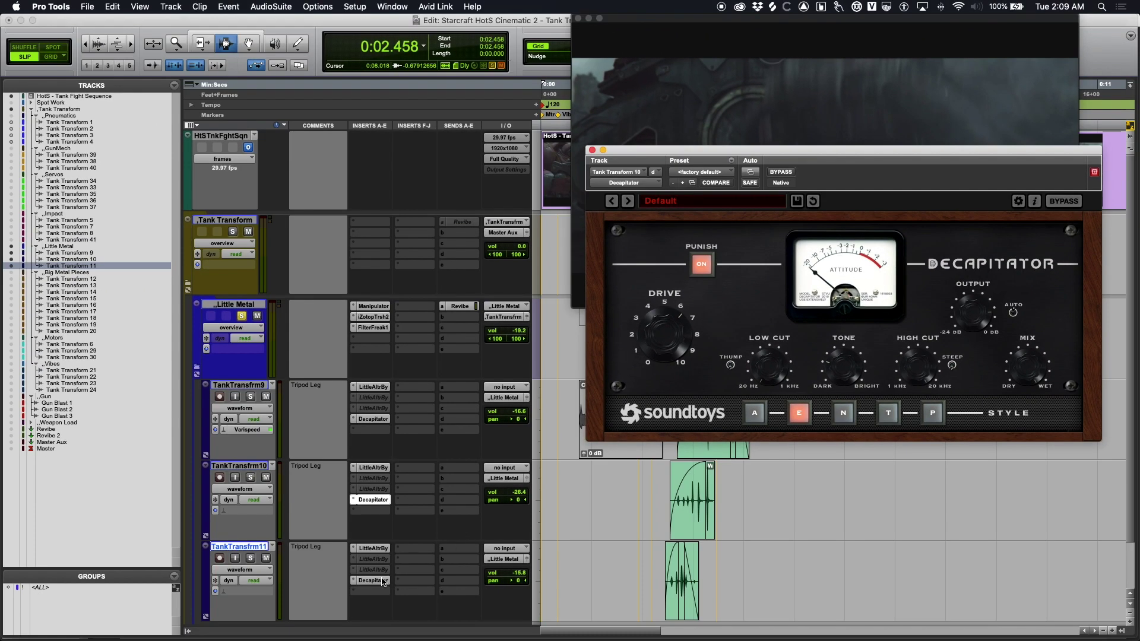
click(381, 581)
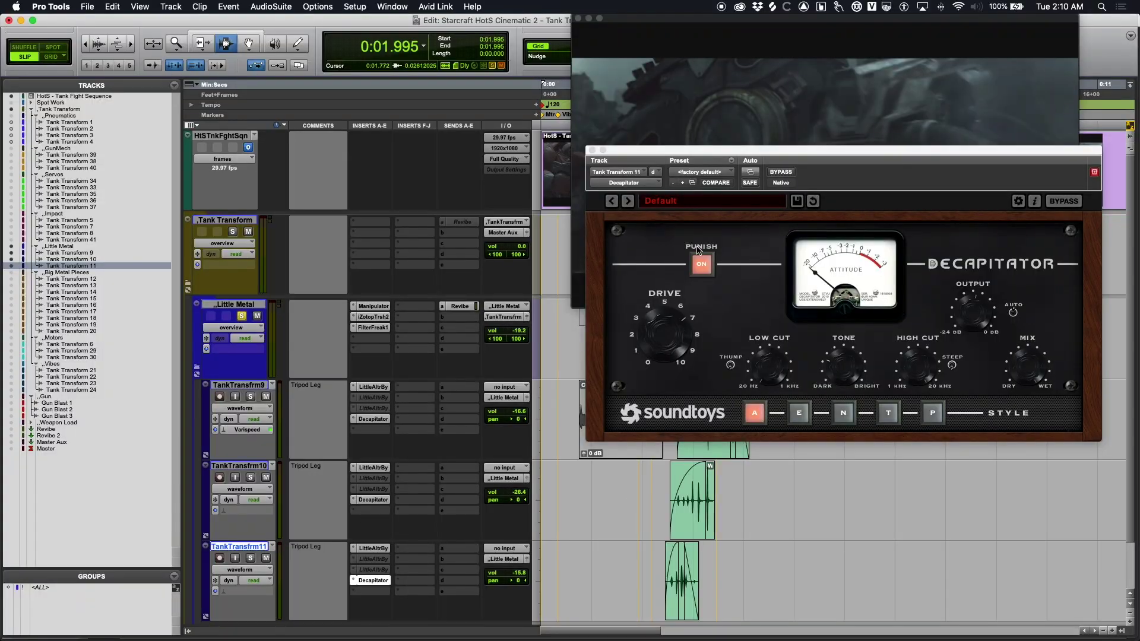
Step: Bypass the Decapitator on Tank Transform 9, 10 and 11, with the plug-in window moved clear of their inserts
drag(719, 154, 153, 173)
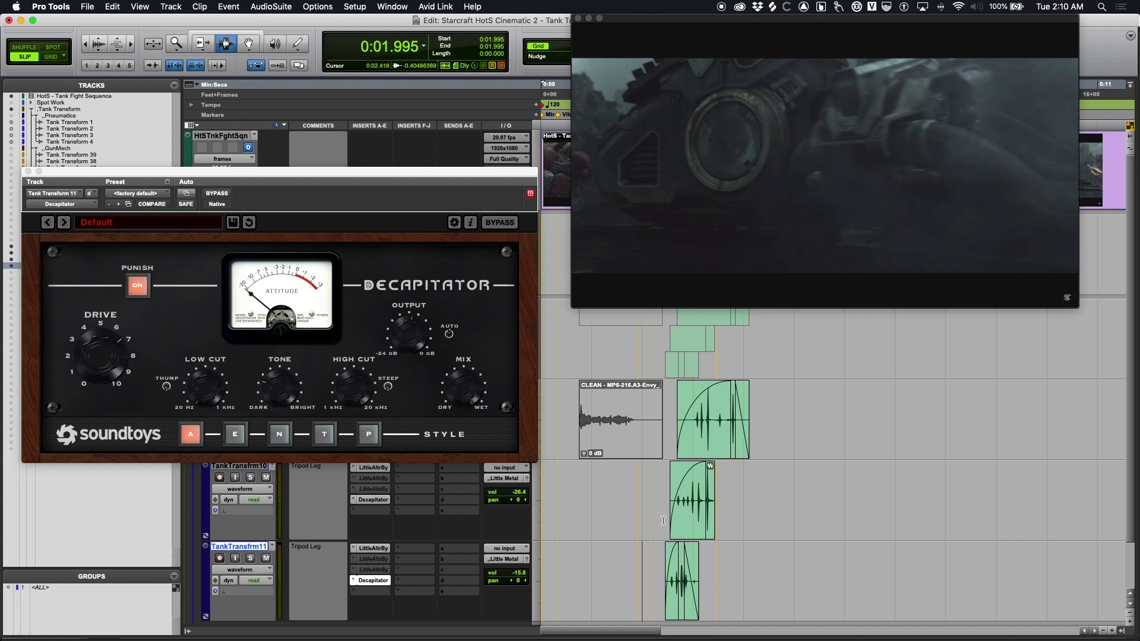
drag(402, 173, 435, 72)
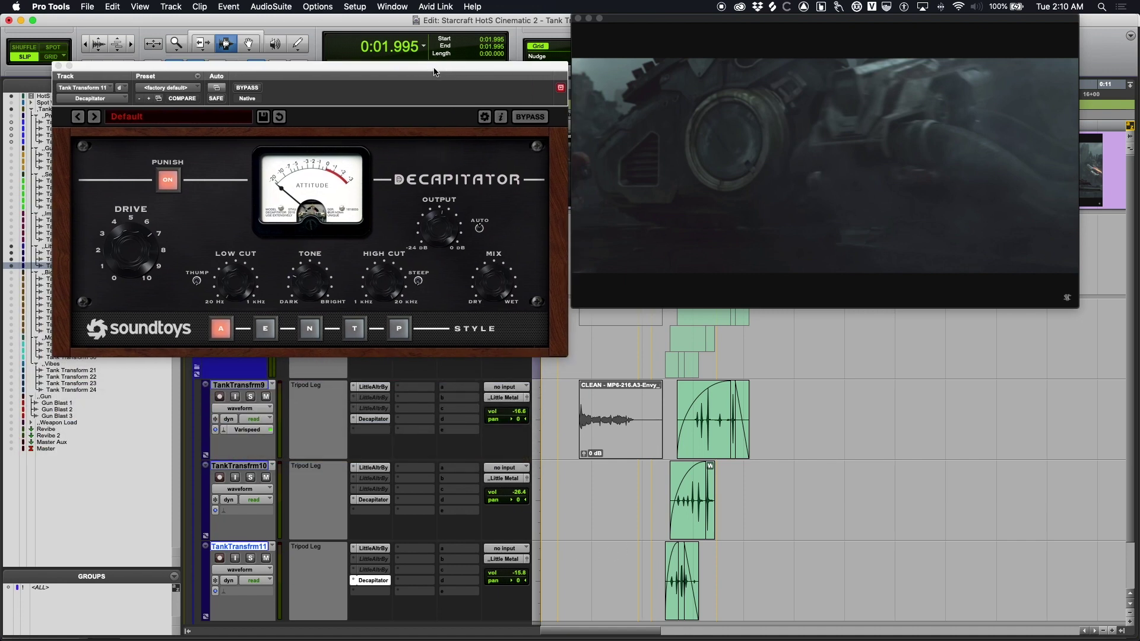
super+click(374, 419)
super+click(373, 500)
super+click(373, 581)
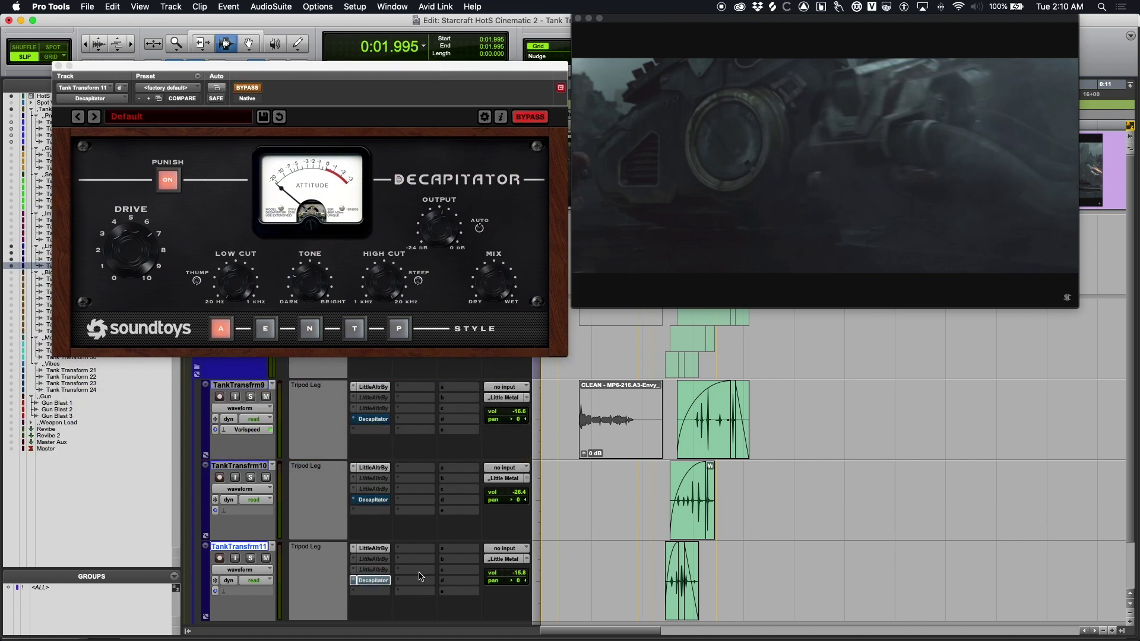
Step: Audition the soloed Little Metal layer from 0:01.690 with its Decapitators bypassed
click(628, 499)
key(space)
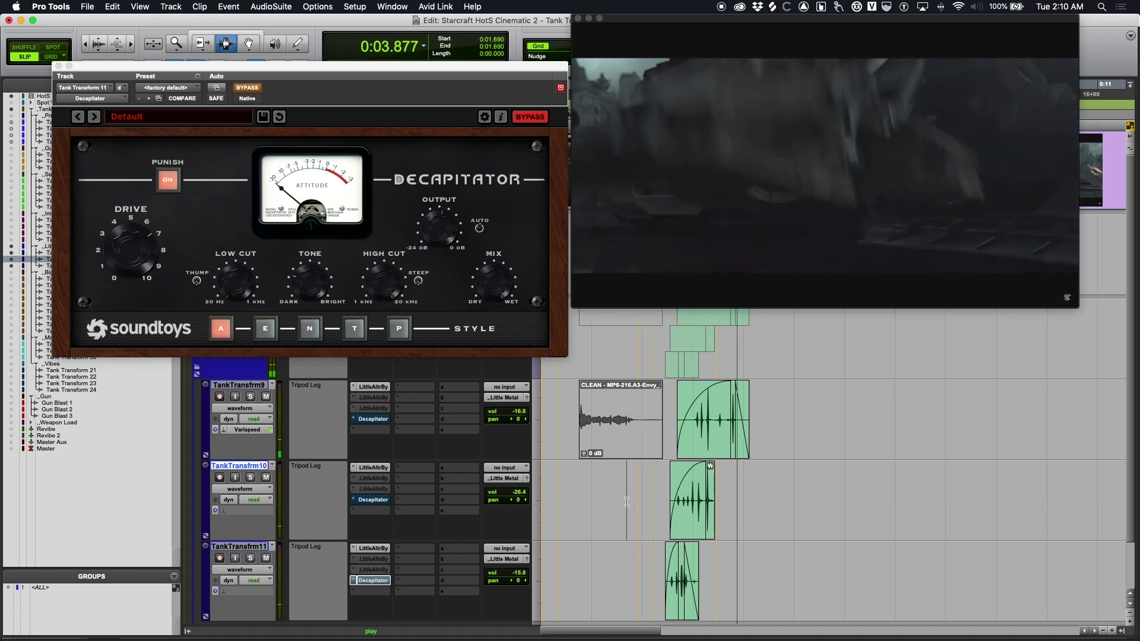
key(space)
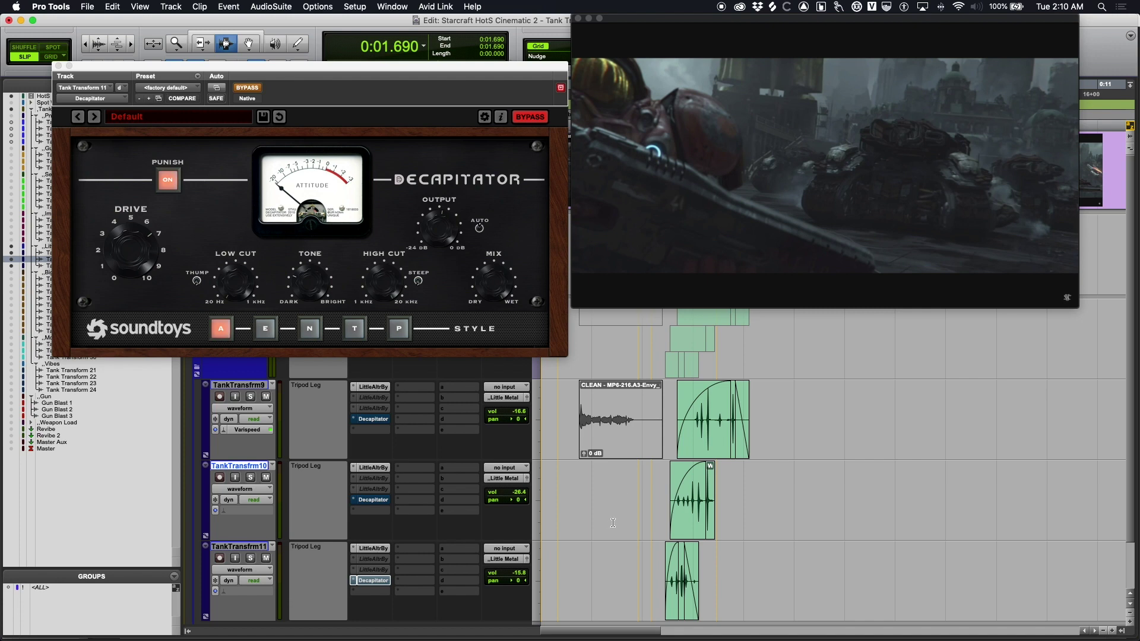
drag(287, 80, 826, 171)
key(space)
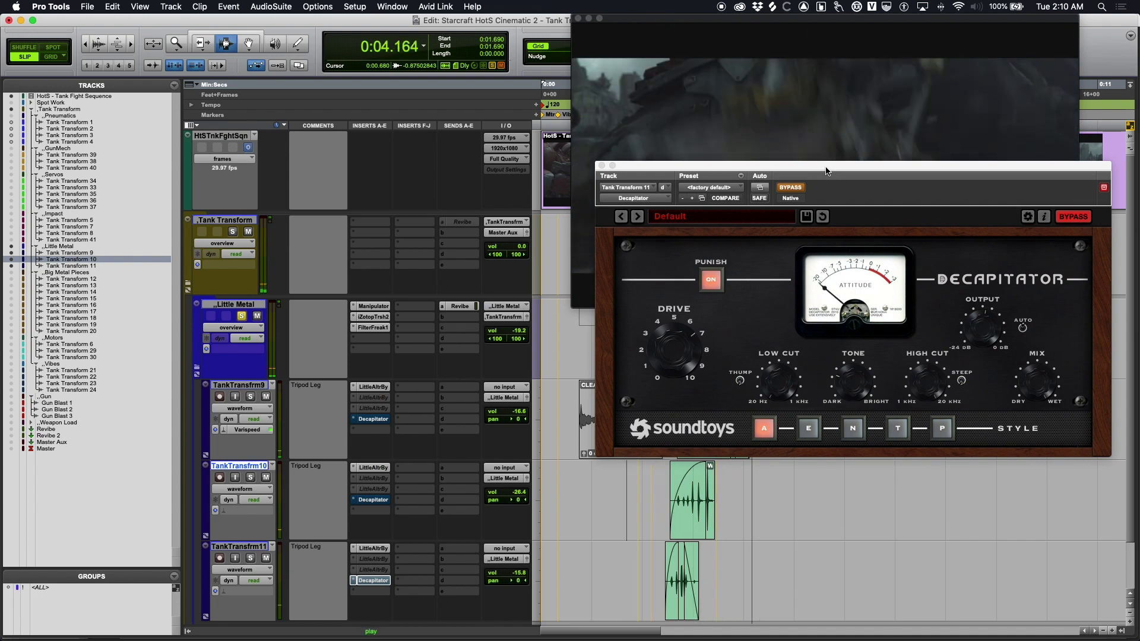
key(space)
Step: Raise the Little Metal folder fader to -2.2 dB in the mixer and audition the bypassed layer at that level
key(super+equal)
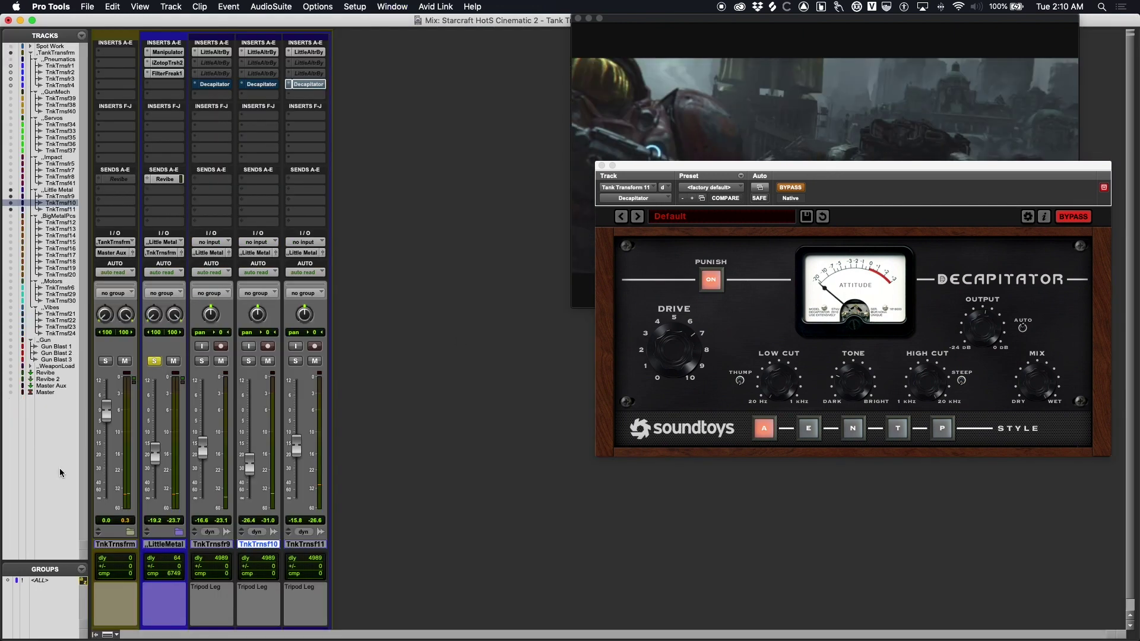
key(space)
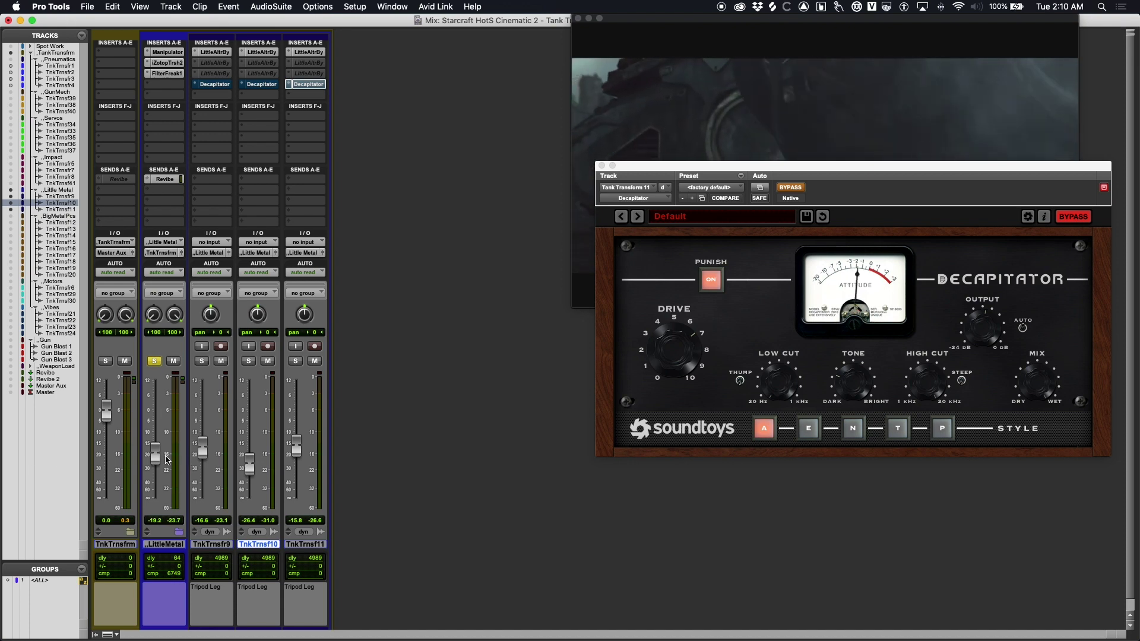
drag(158, 456, 157, 422)
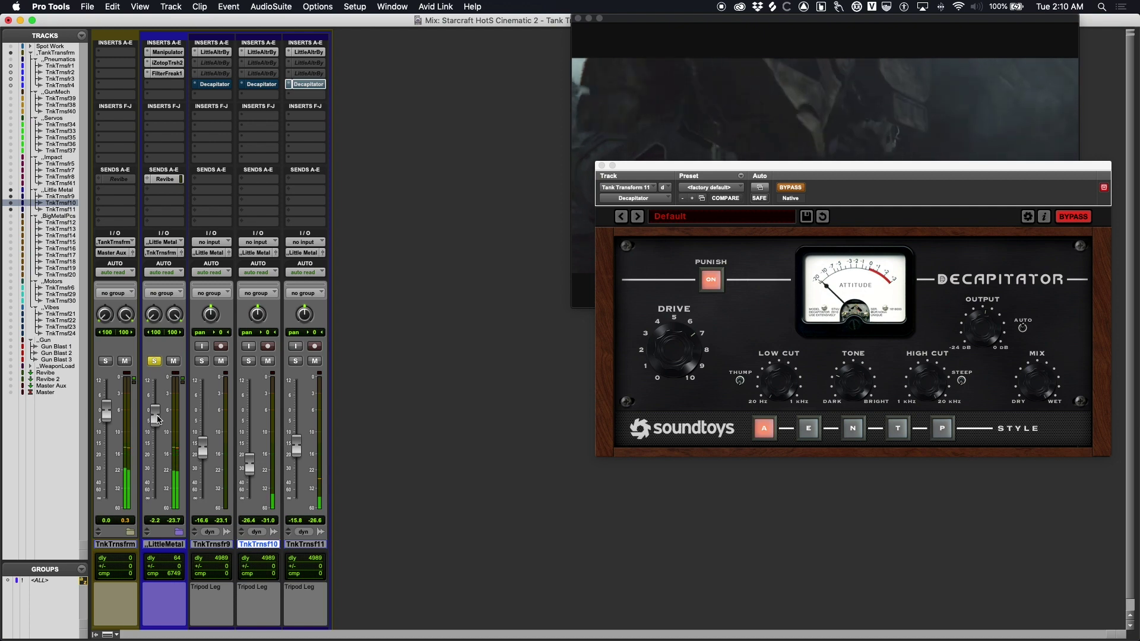
drag(689, 166, 507, 323)
key(super+equal)
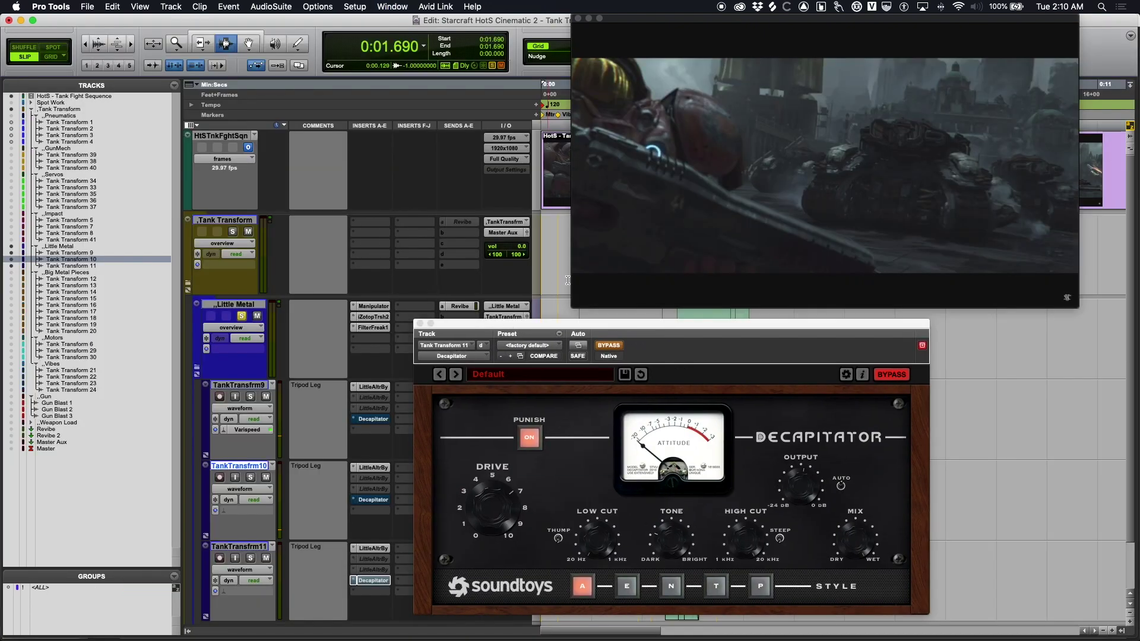
drag(547, 324, 152, 32)
key(space)
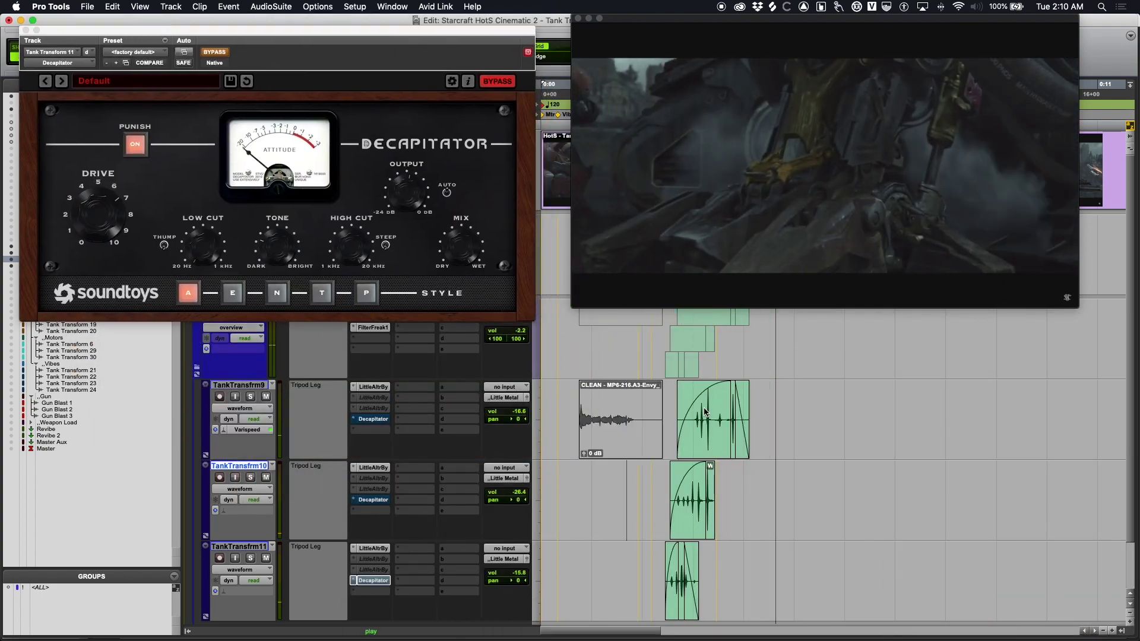
Step: Take the Decapitator out of bypass on Tank Transform 9, 10 and 11
super+click(374, 422)
super+click(380, 501)
super+click(378, 581)
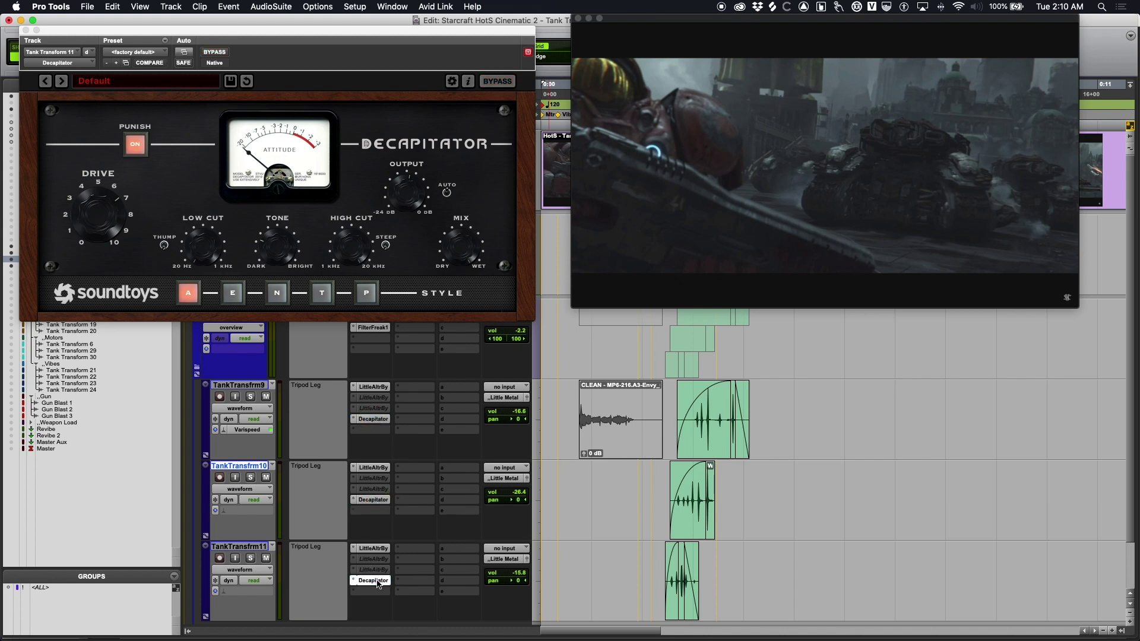
Step: Lower the Little Metal folder fader to -19.0 dB and close the Decapitator window
key(super+equal)
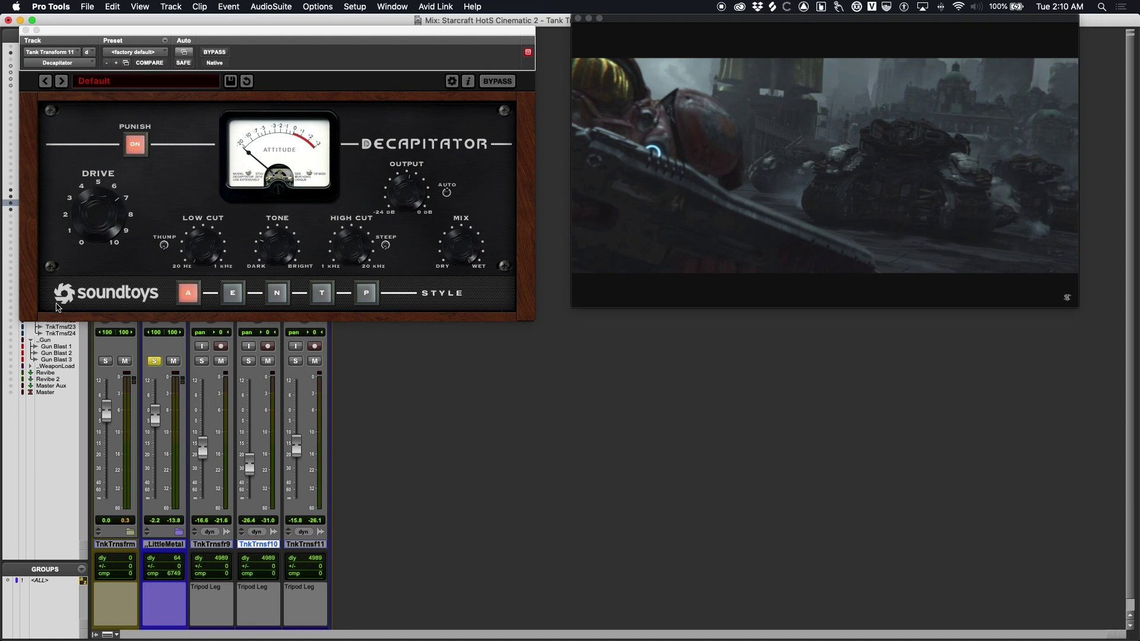
drag(161, 420, 162, 456)
click(26, 30)
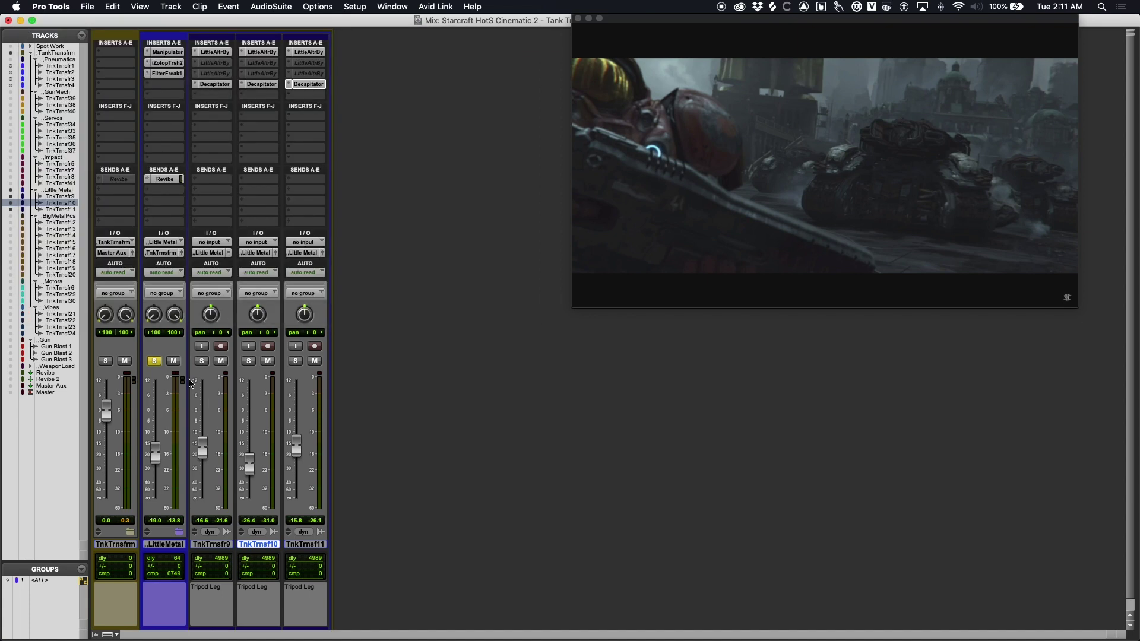
Step: Clear the Little Metal folder's solo in the mixer and audition the layer in the Edit window from 0:02.458
click(155, 363)
key(super+equal)
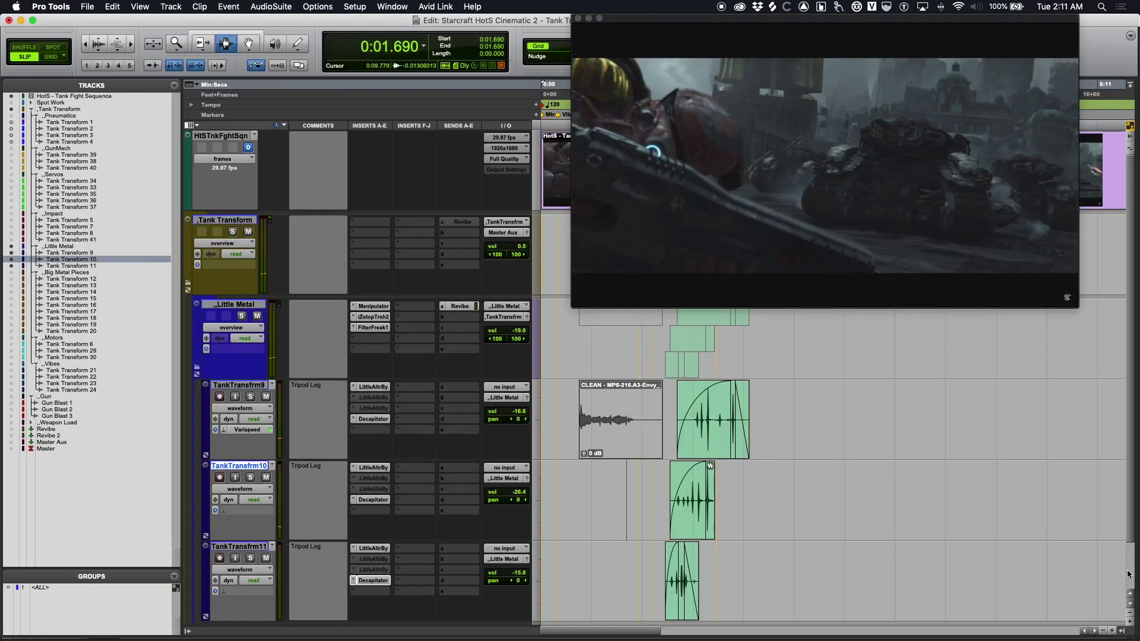
click(641, 565)
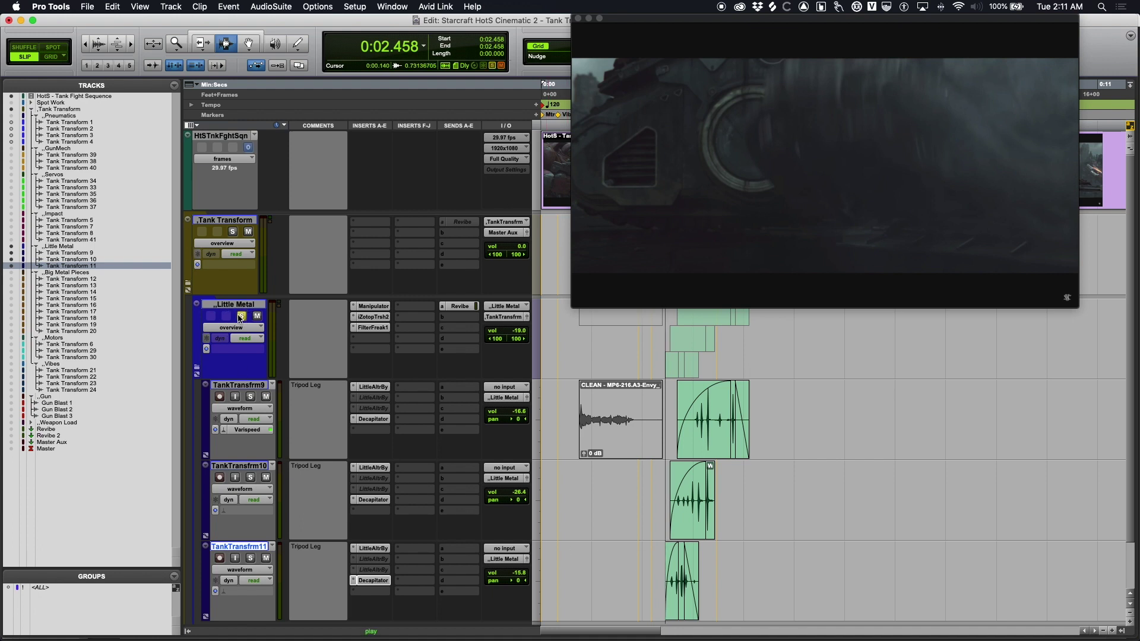
key(space)
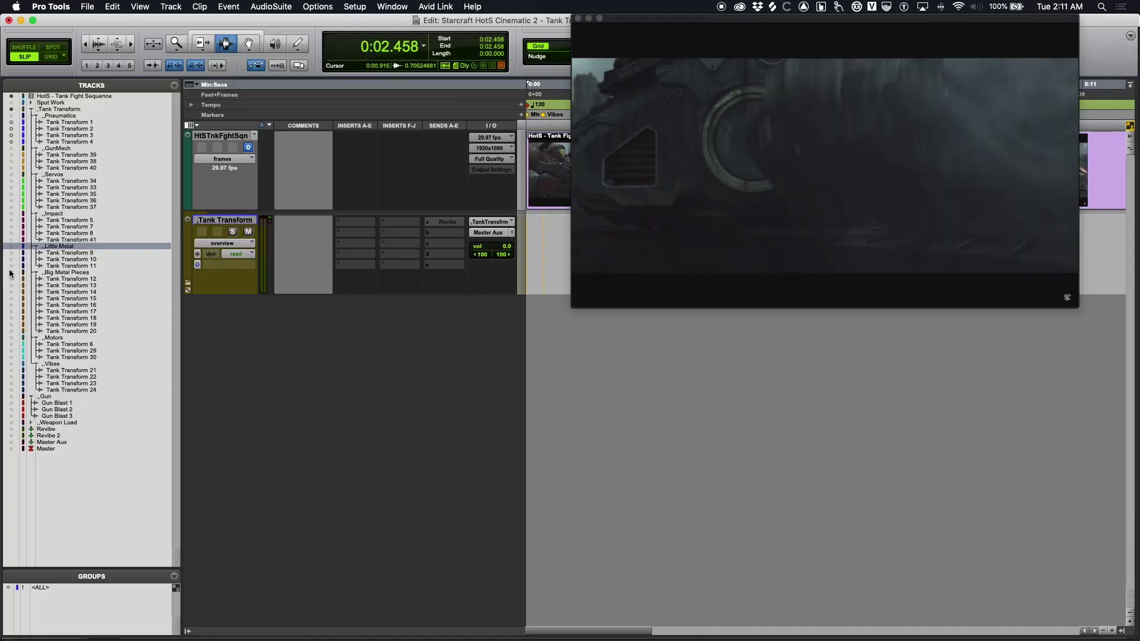
Step: Show the Big Metal Pieces folder with its Tank Transform 12 to 20 tracks and enlarge the track heights
click(10, 272)
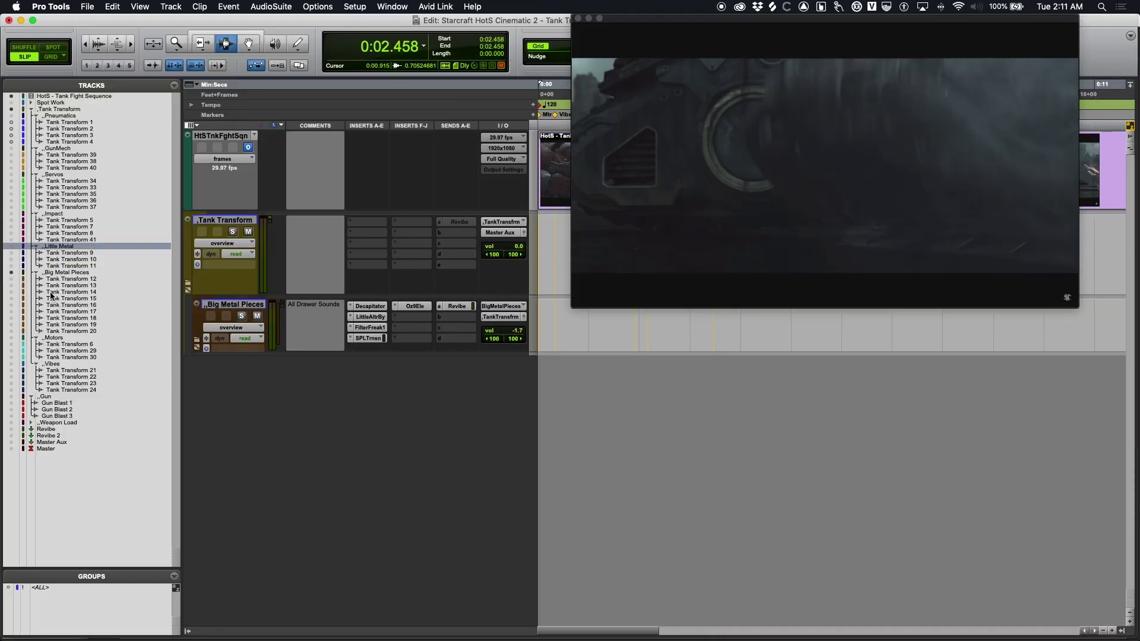
drag(23, 304, 32, 333)
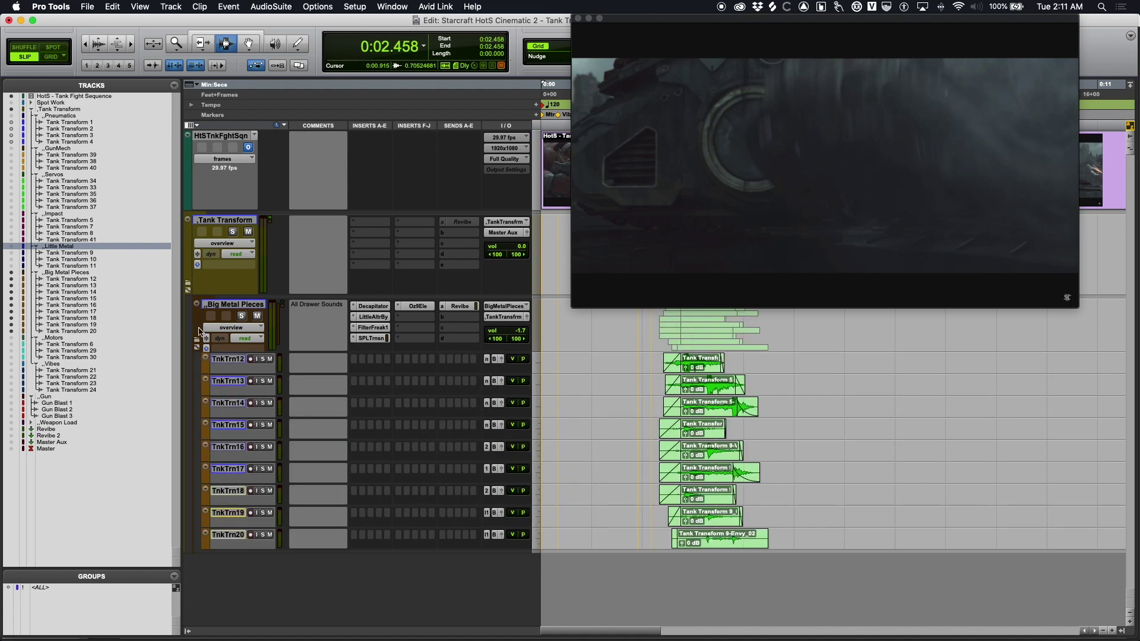
key(ctrl+alt+Up)
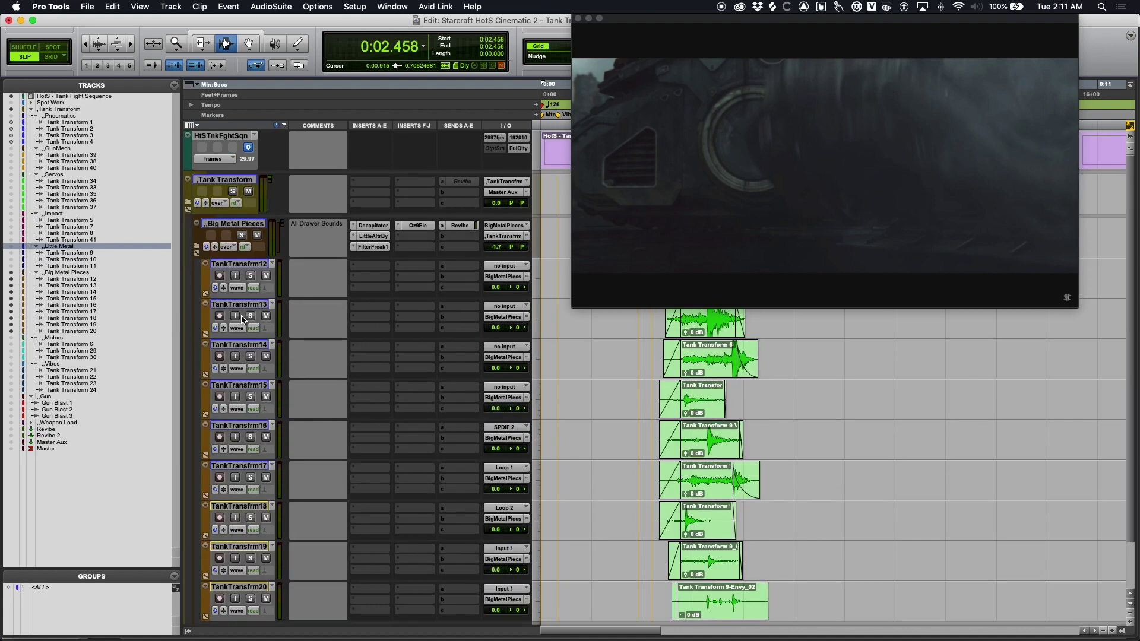
Step: Move the video window off the timeline and zoom in on the range around the Tank Transform 16 clip, starting at 0:02.333
drag(651, 68, 906, 70)
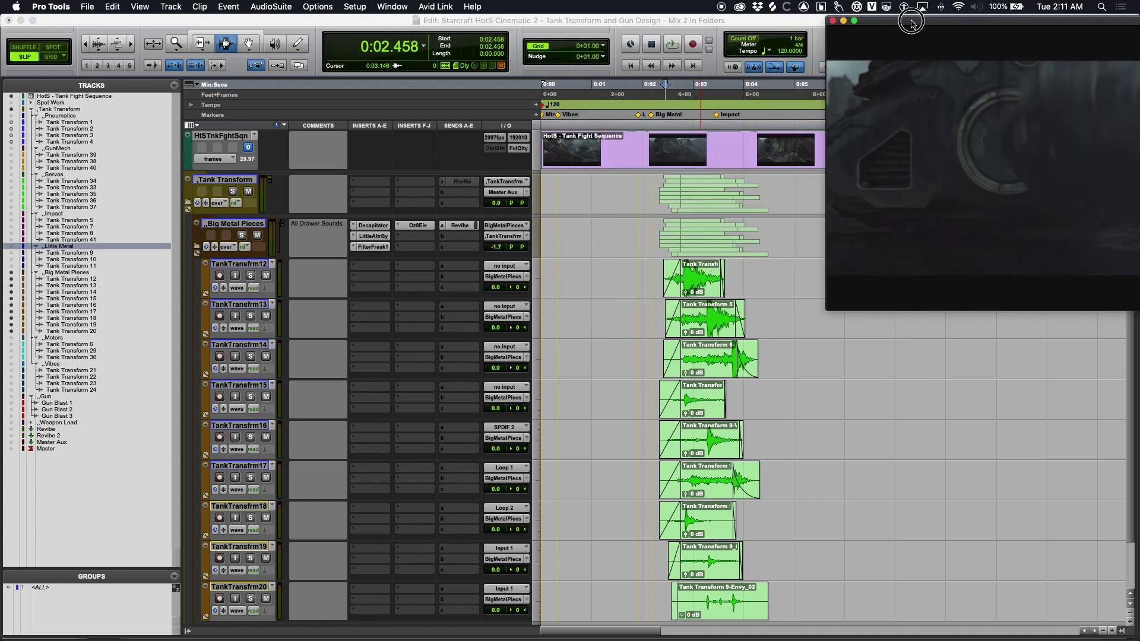
click(600, 451)
key(Tab)
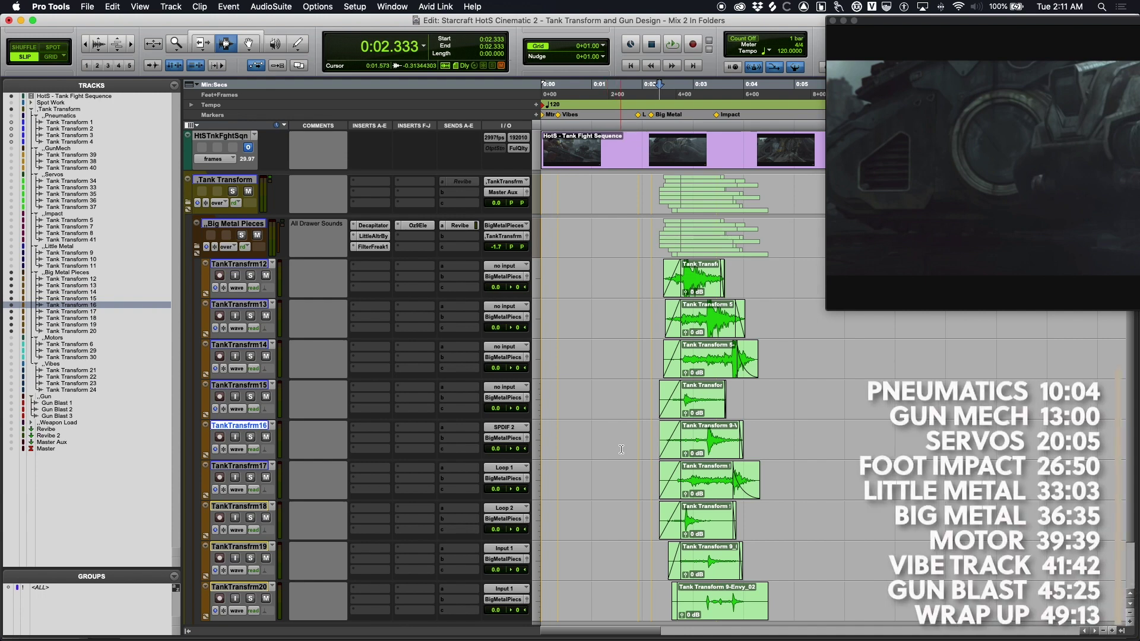
drag(934, 29, 715, 8)
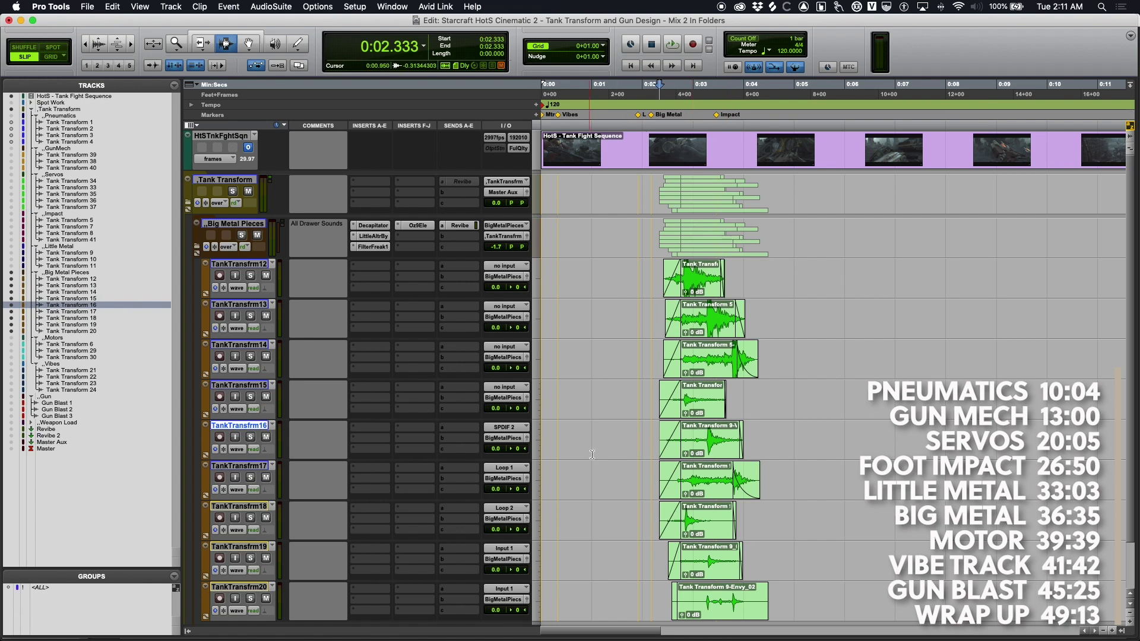
shift+click(799, 447)
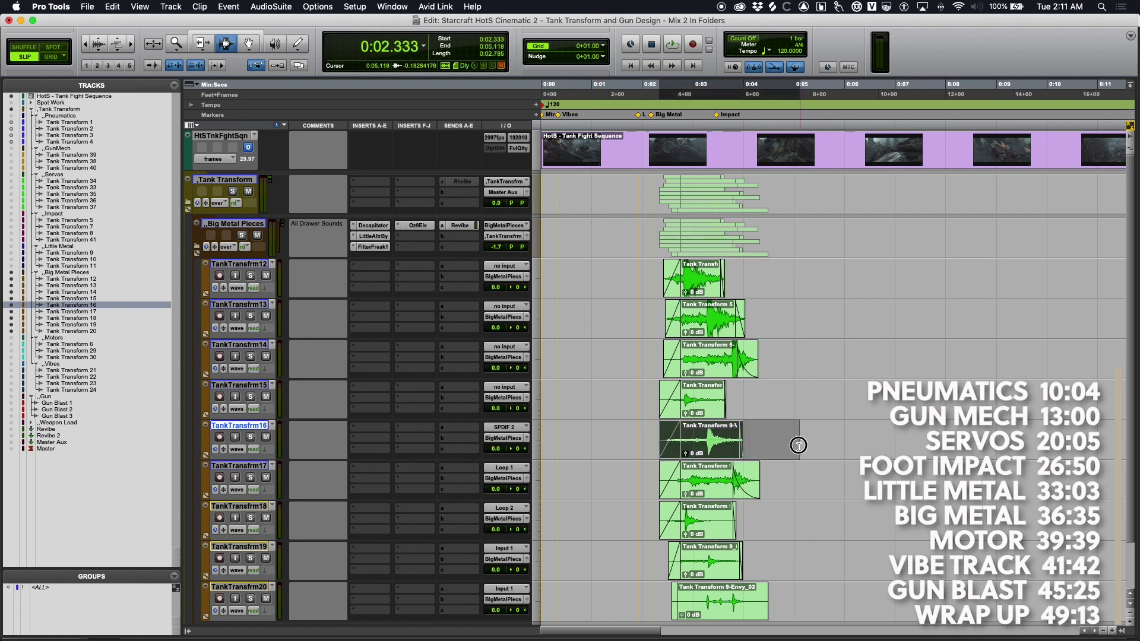
key(alt+f)
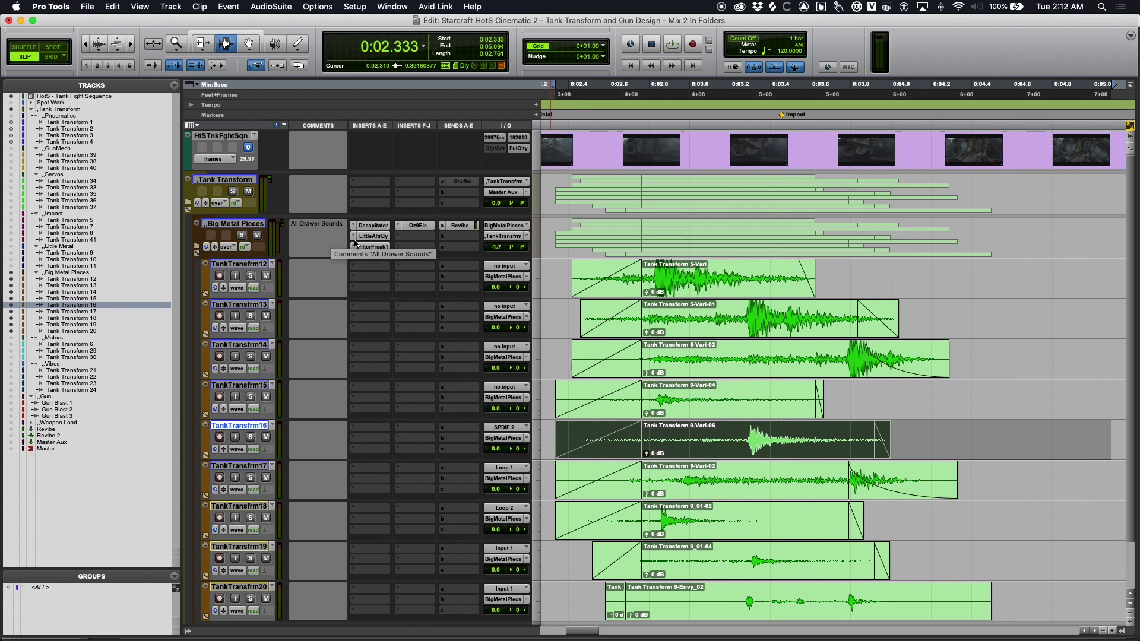
Step: Check the Big Metal Pieces folder's FilterFreak settings, audition the folder from 0:02.293, and close the plug-in window
click(375, 247)
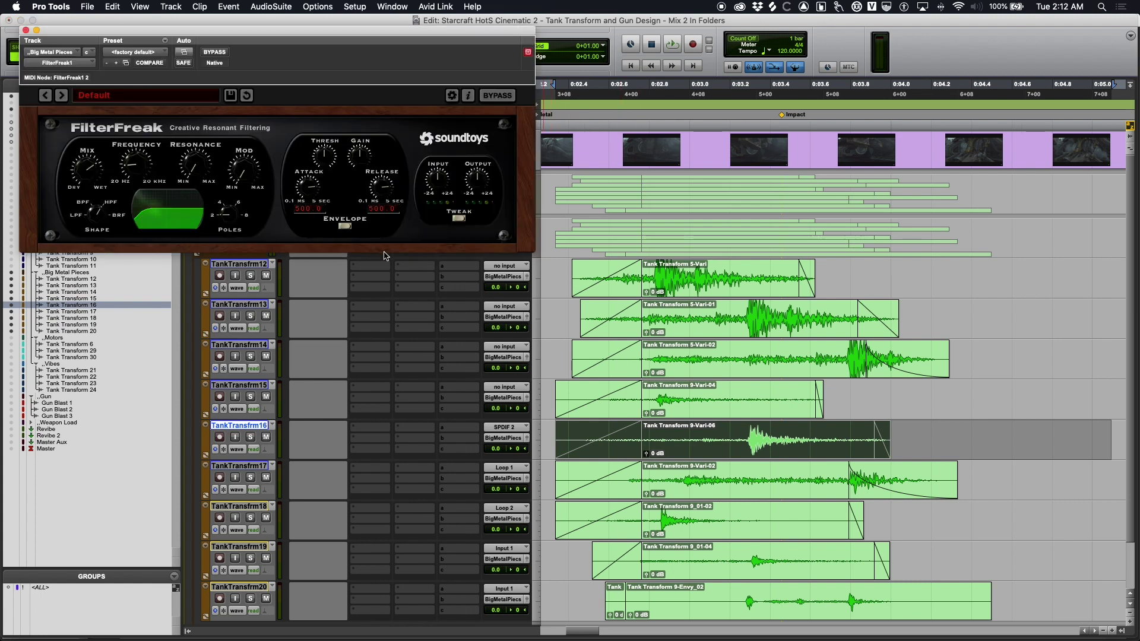
click(547, 441)
key(space)
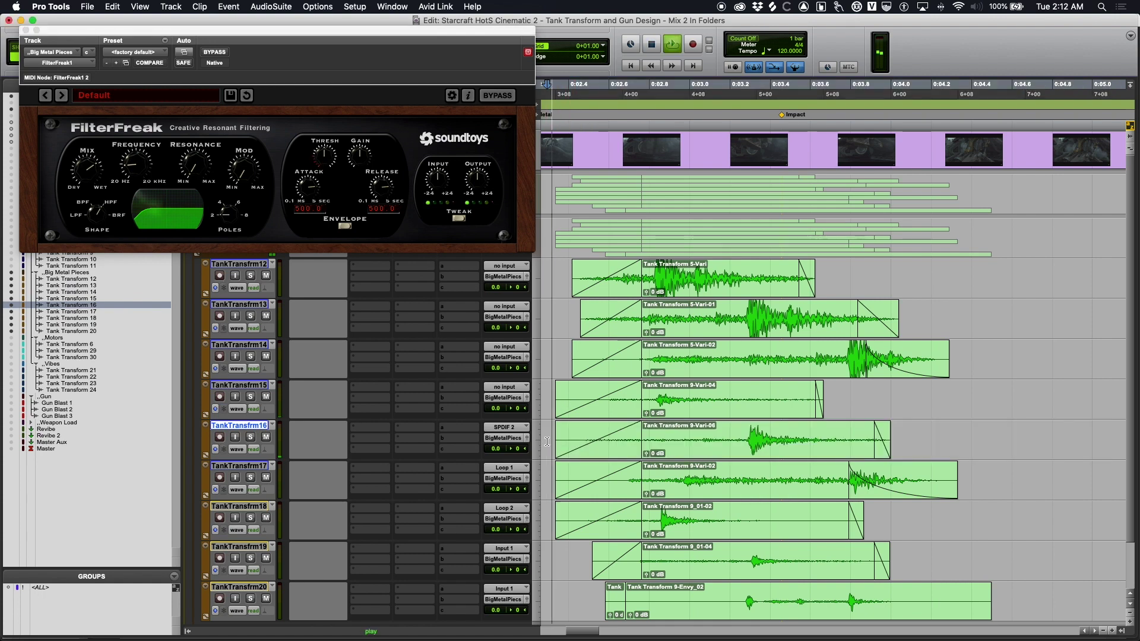
key(space)
click(25, 30)
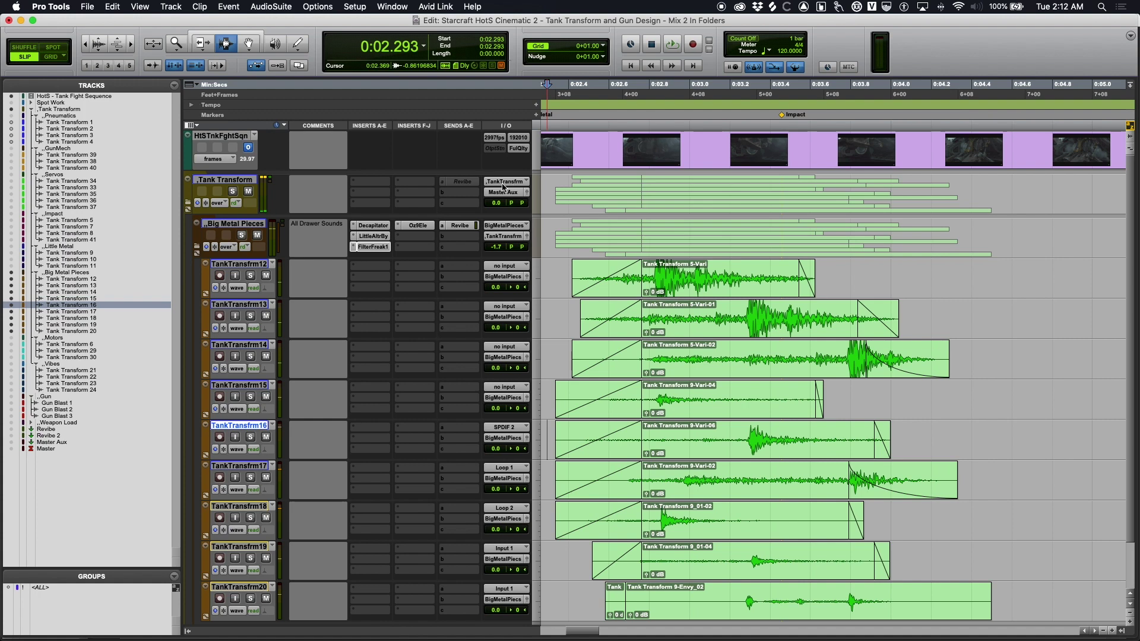
click(373, 247)
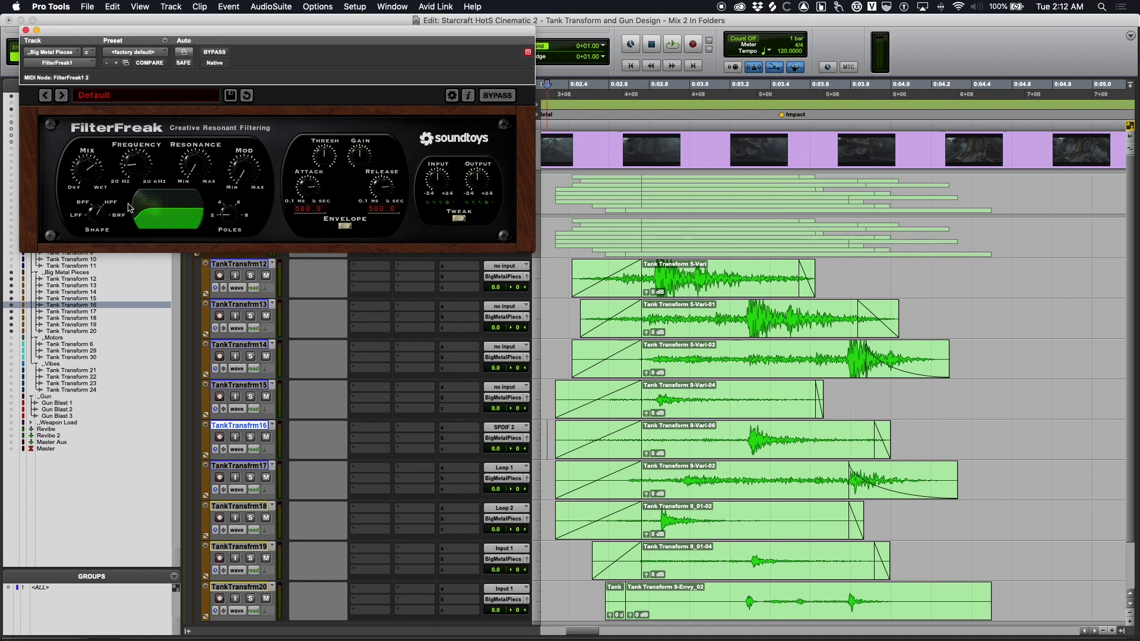
click(26, 30)
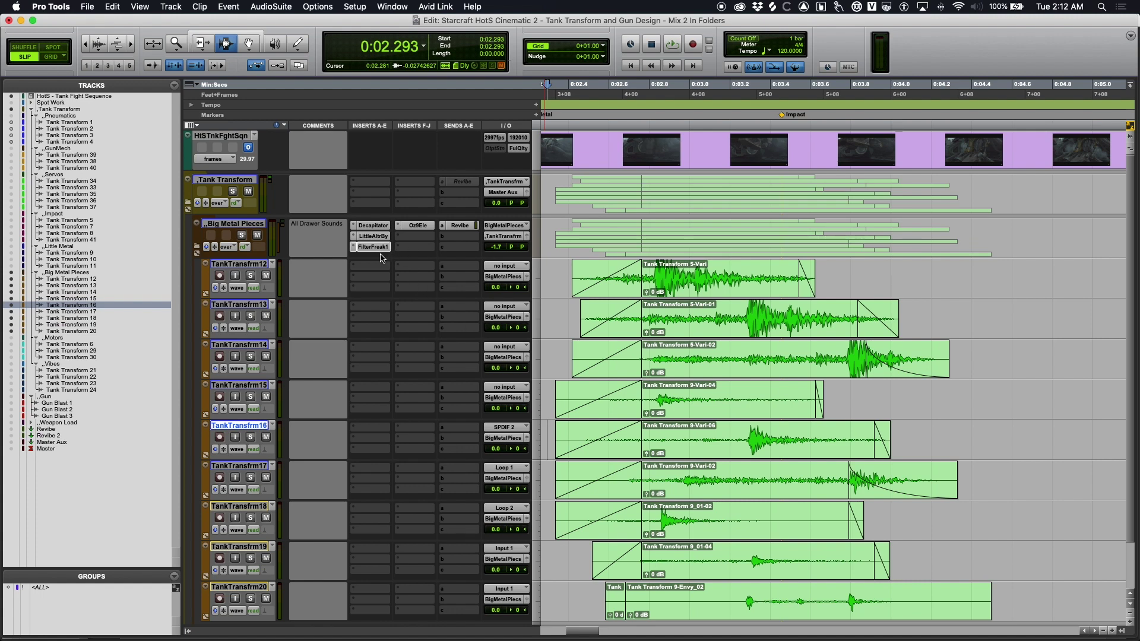
Step: Solo Tank Transform 12, 13 and 14 and audition them from the clip start on Tank Transform 14
scroll(559, 350, down, 2)
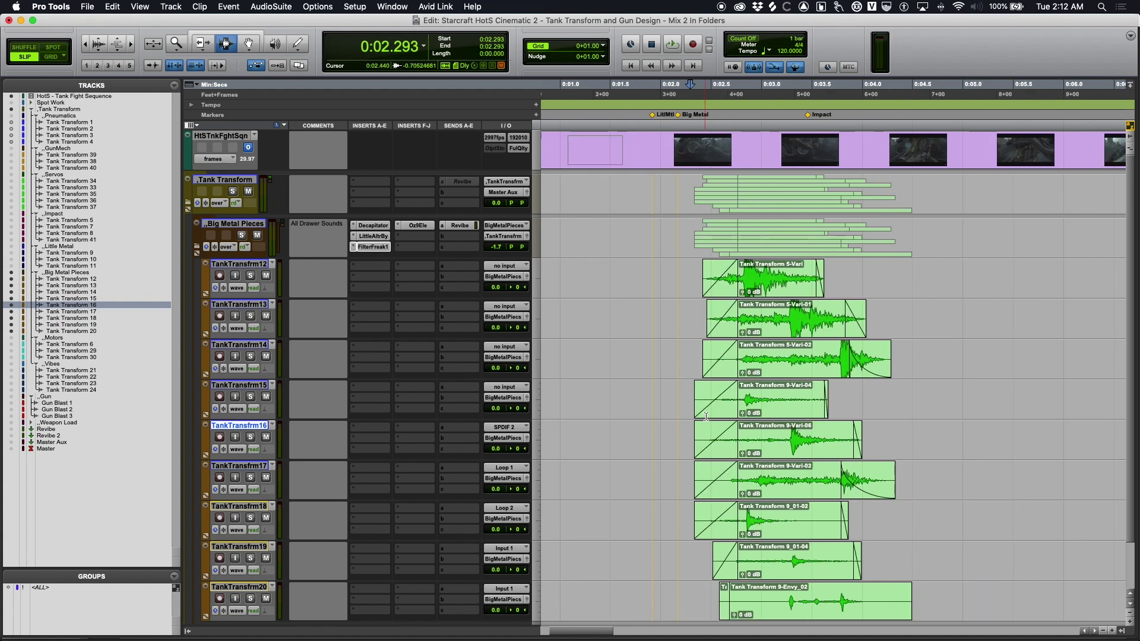
scroll(706, 416, down, 1)
click(605, 304)
key(Tab)
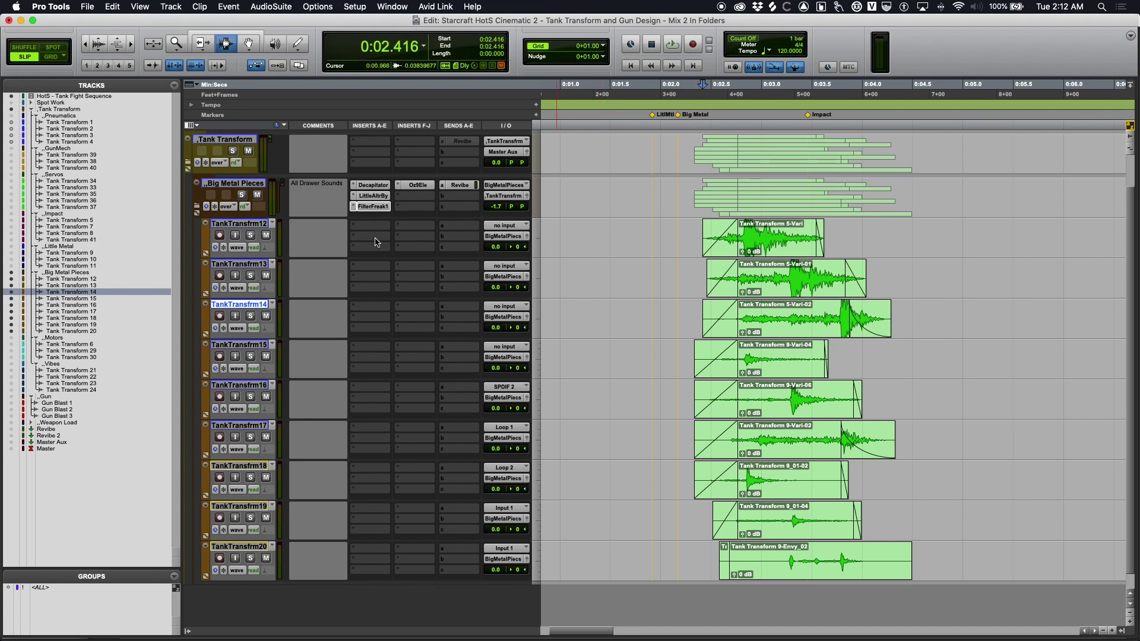
click(252, 236)
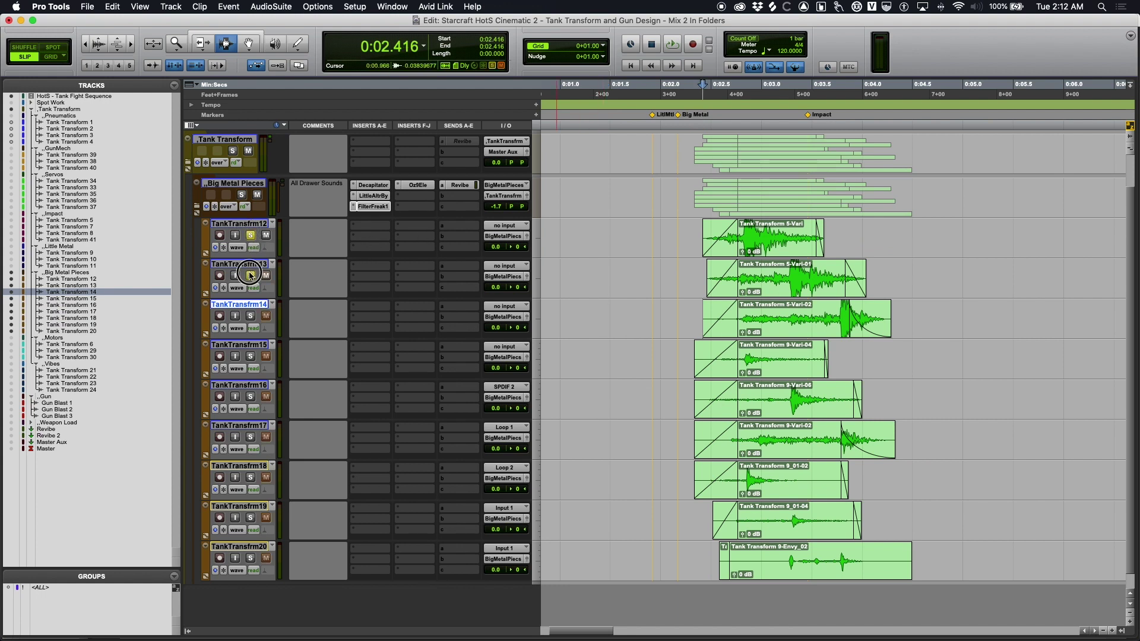
click(252, 316)
key(space)
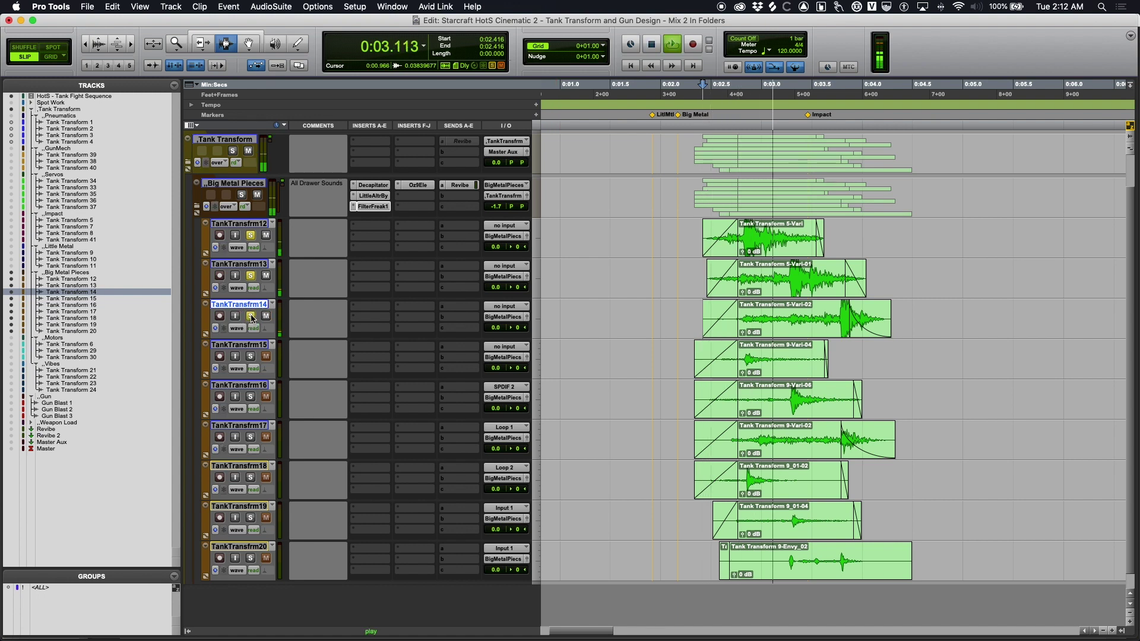
key(space)
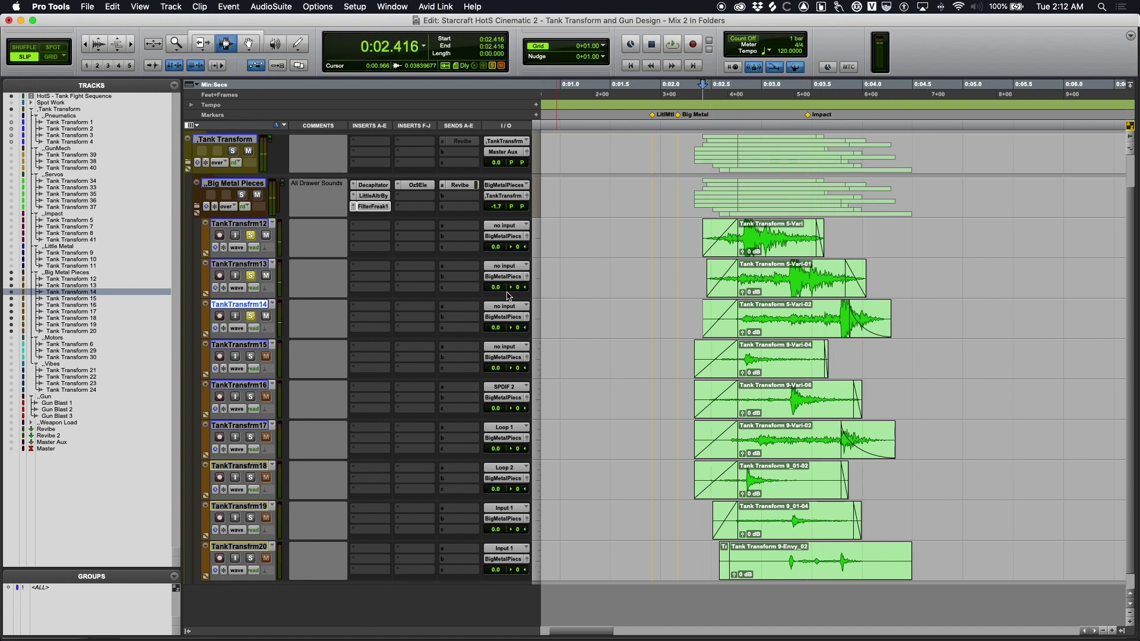
Step: Show the video window to watch the Tank Transform 12 to 14 audition against picture, and clear those tracks' solos
key(super+9)
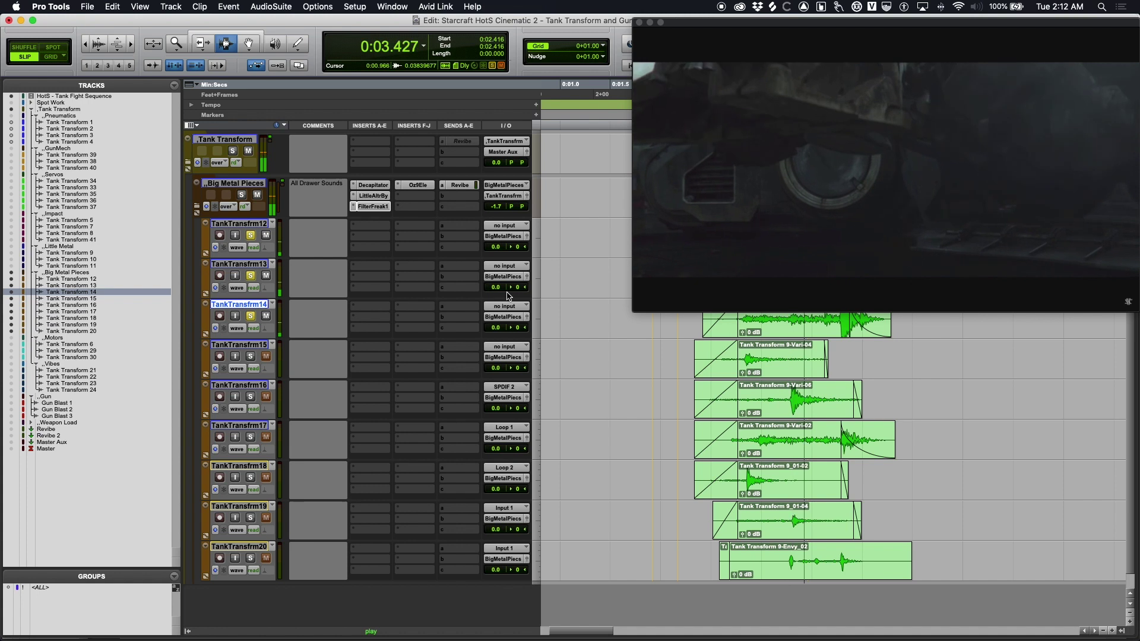
key(space)
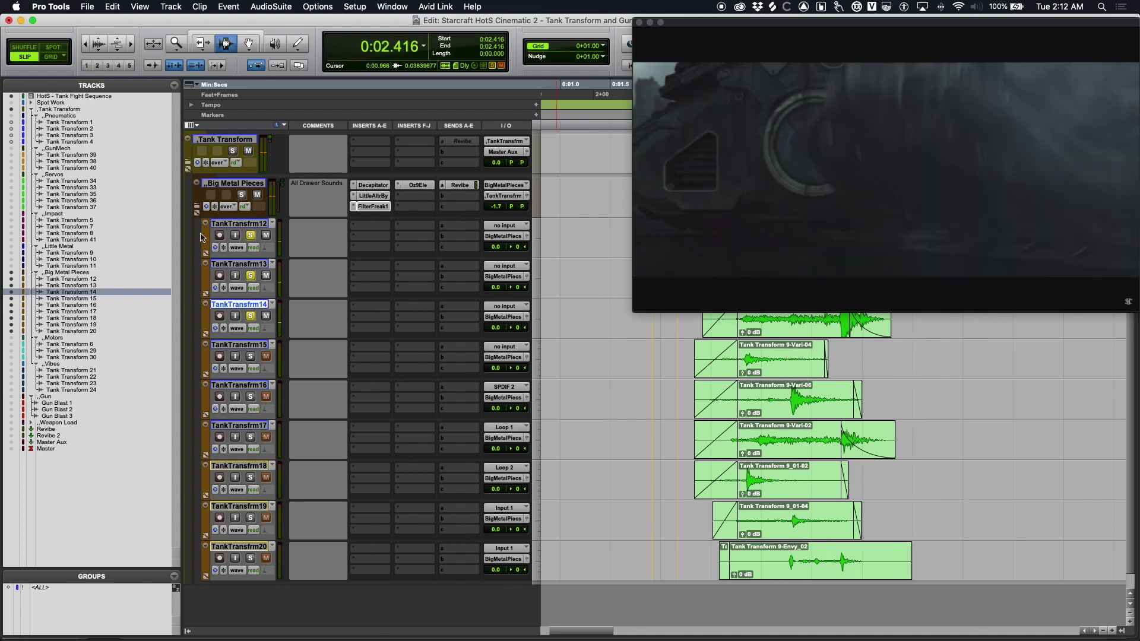
click(265, 236)
click(251, 317)
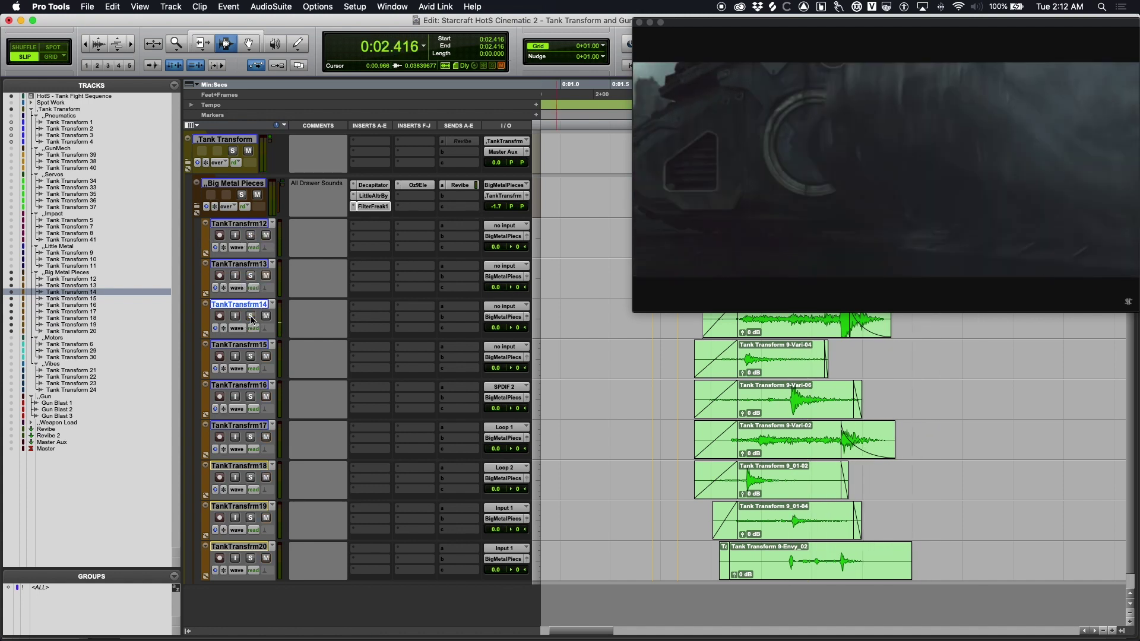
Step: Solo Tank Transform 15, 16 and 17 and audition them twice against picture from 0:02.416
click(252, 356)
click(251, 437)
key(space)
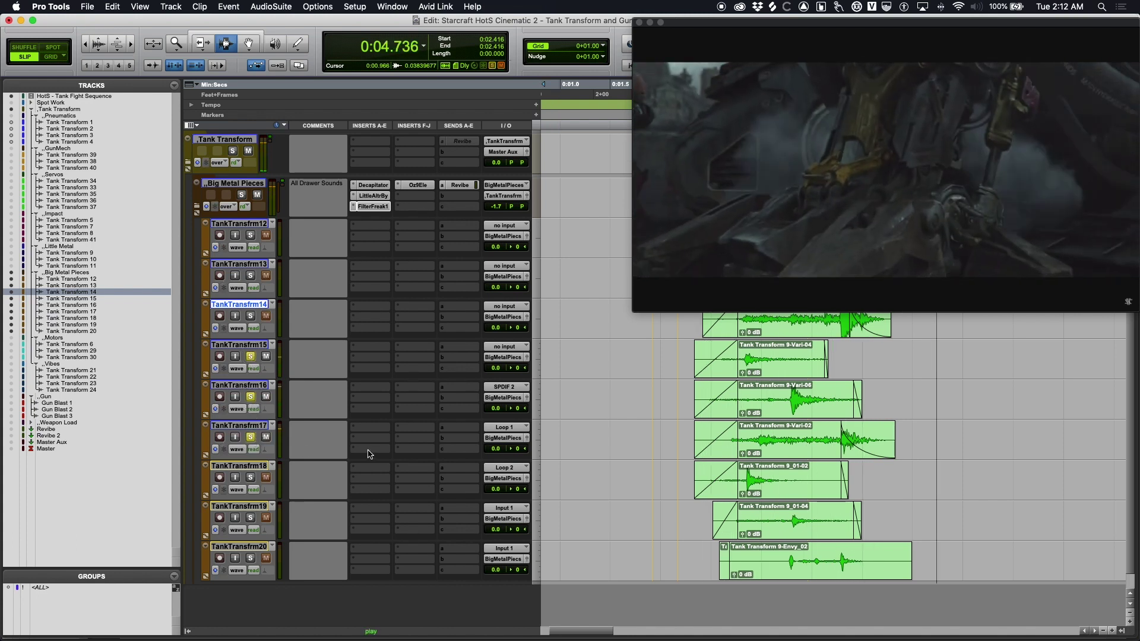
key(space)
key(space)
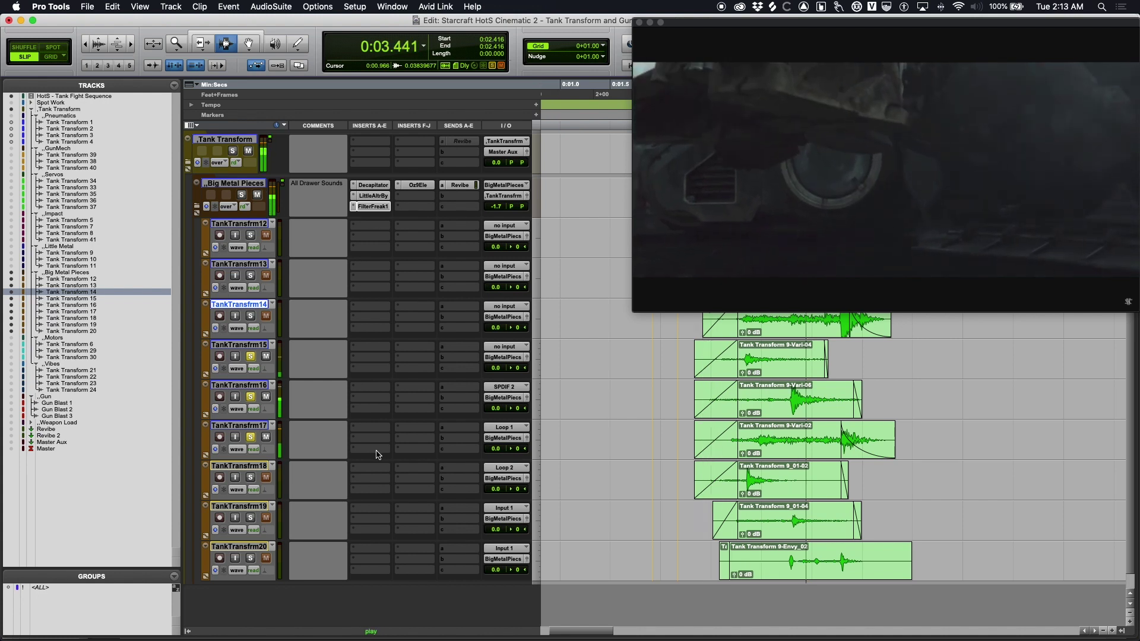
key(space)
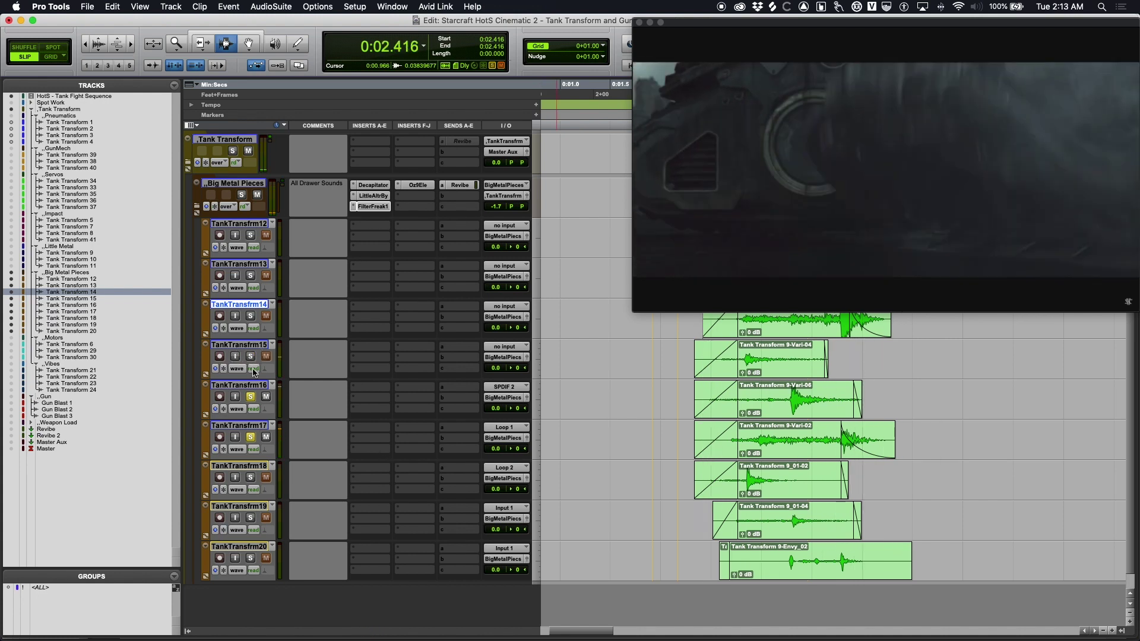
Step: Solo Tank Transform 18, 19 and 20 in place of 15 to 17, audition them from 0:02.416, and clear their solos
click(250, 397)
click(250, 437)
click(251, 477)
click(250, 518)
key(space)
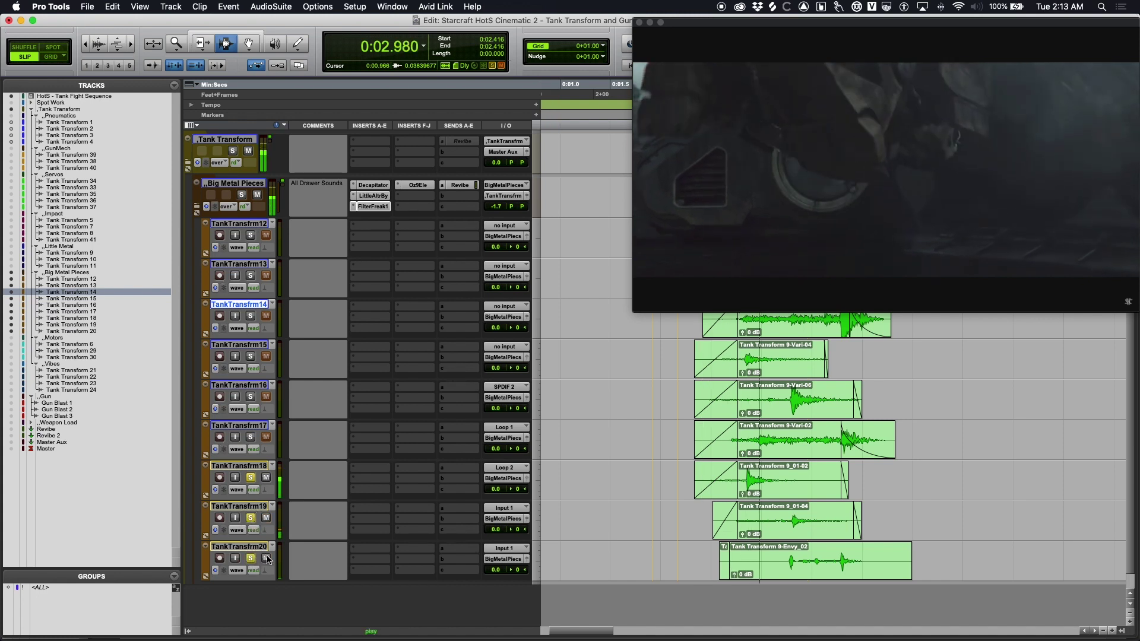
key(space)
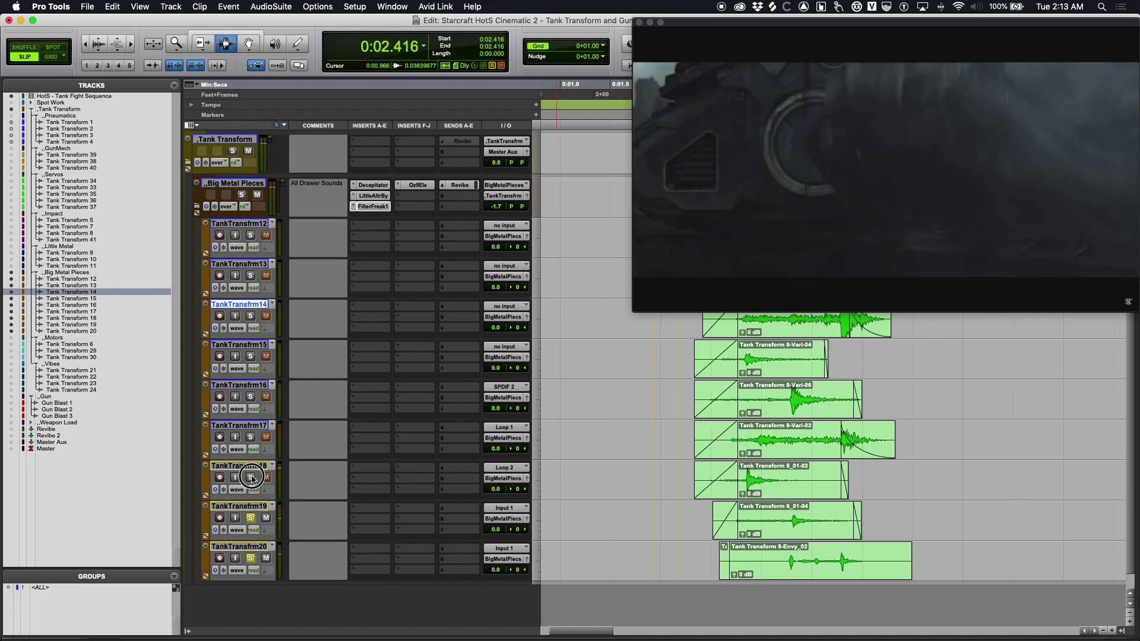
click(250, 477)
click(254, 558)
Step: Move the video window aside to view the Big Metal Pieces clips, and bring it back over the timeline
drag(855, 20, 311, 6)
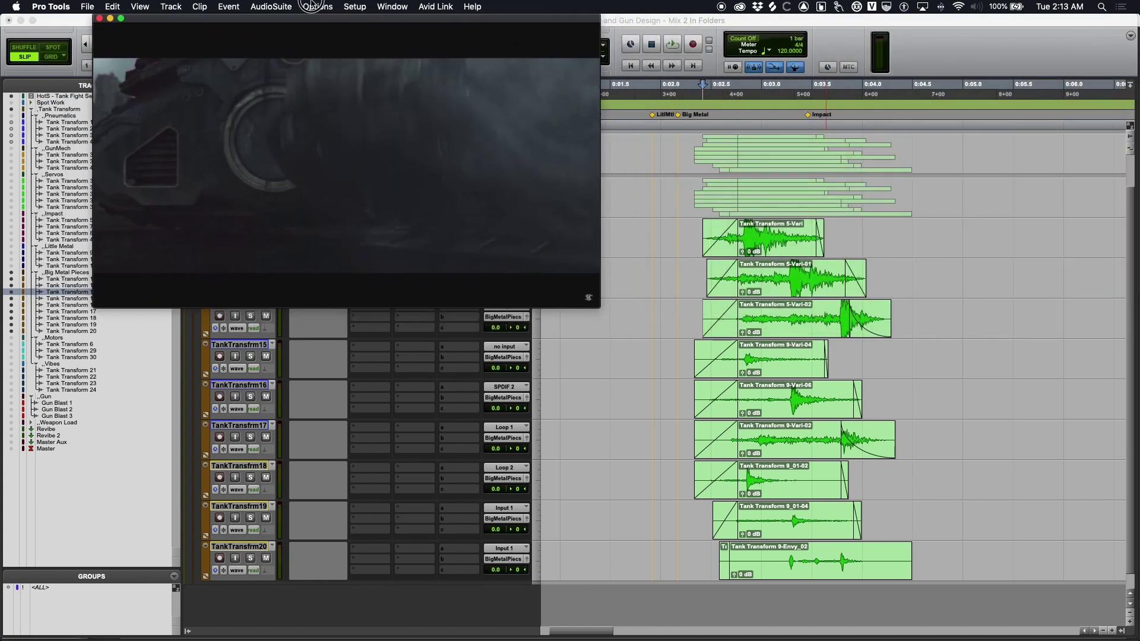
click(780, 381)
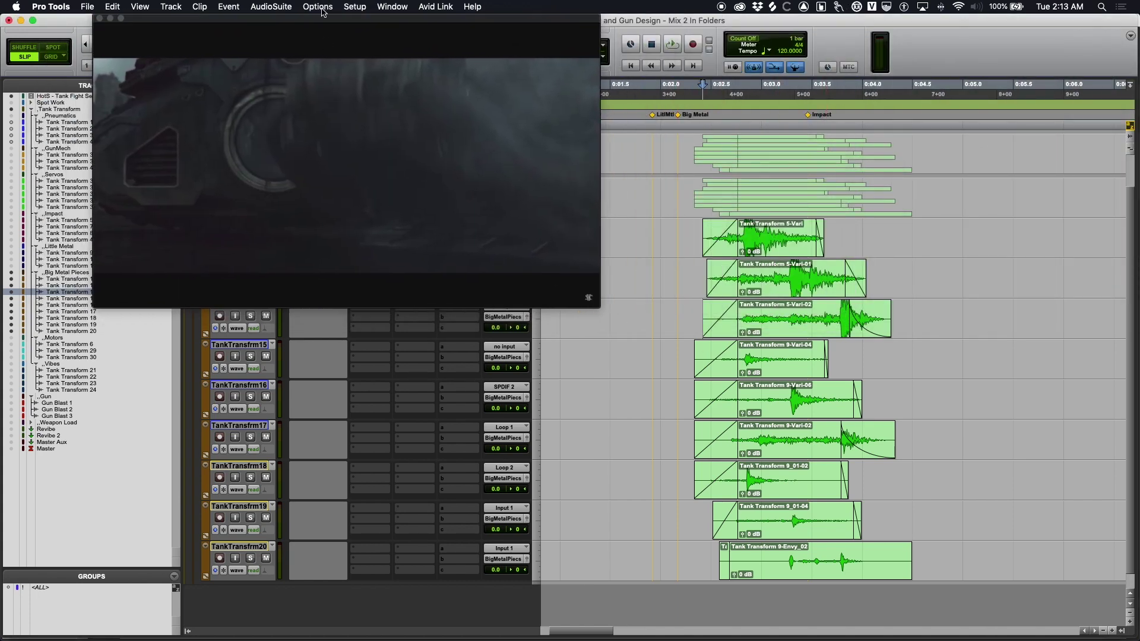
drag(349, 18, 871, 17)
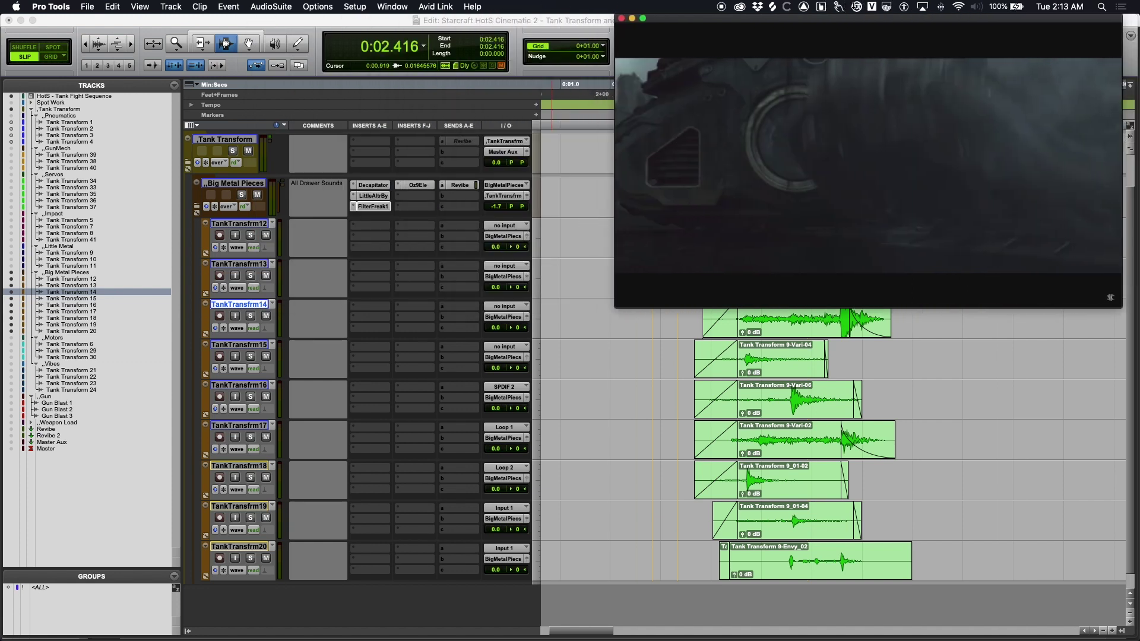
Step: Solo the Big Metal Pieces folder and audition all its layers twice against picture from 0:02.416
click(241, 195)
key(space)
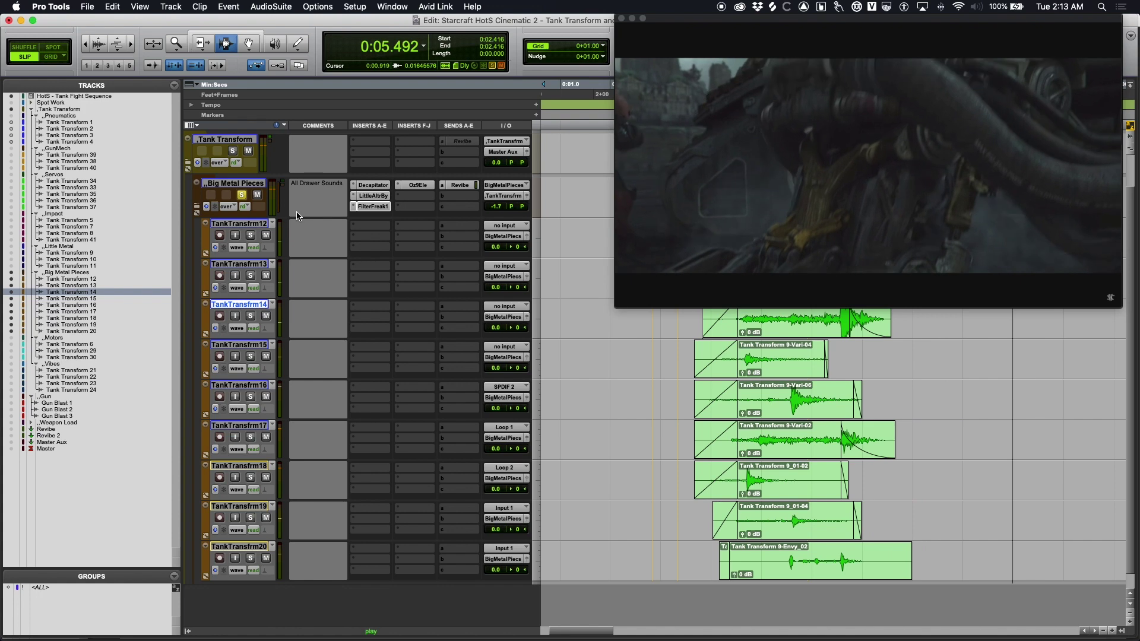
key(space)
key(space)
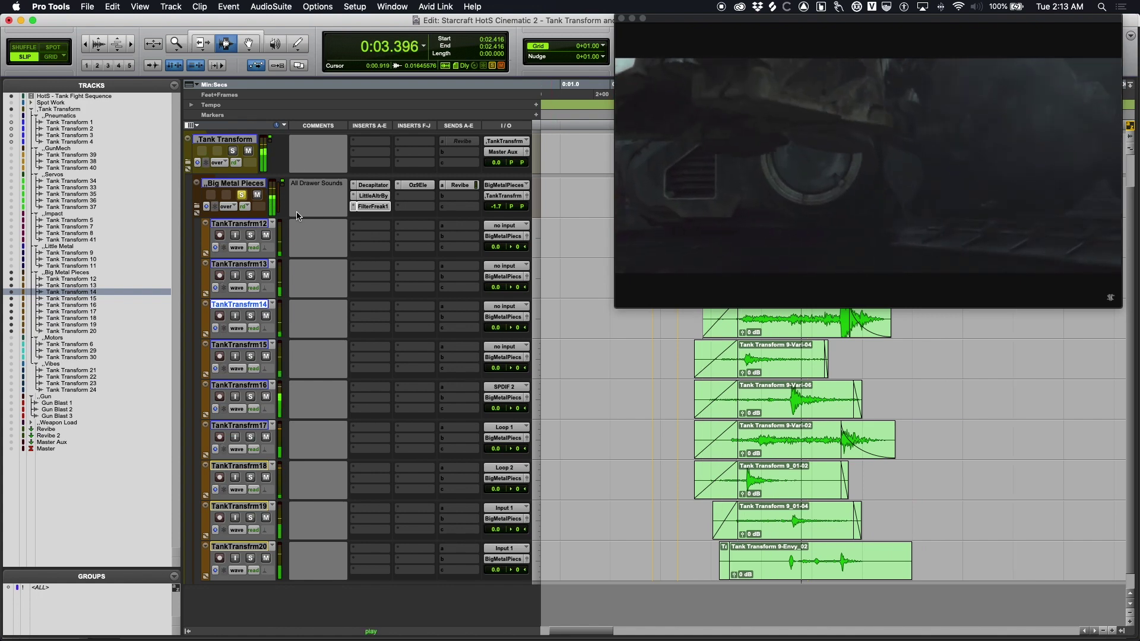
key(space)
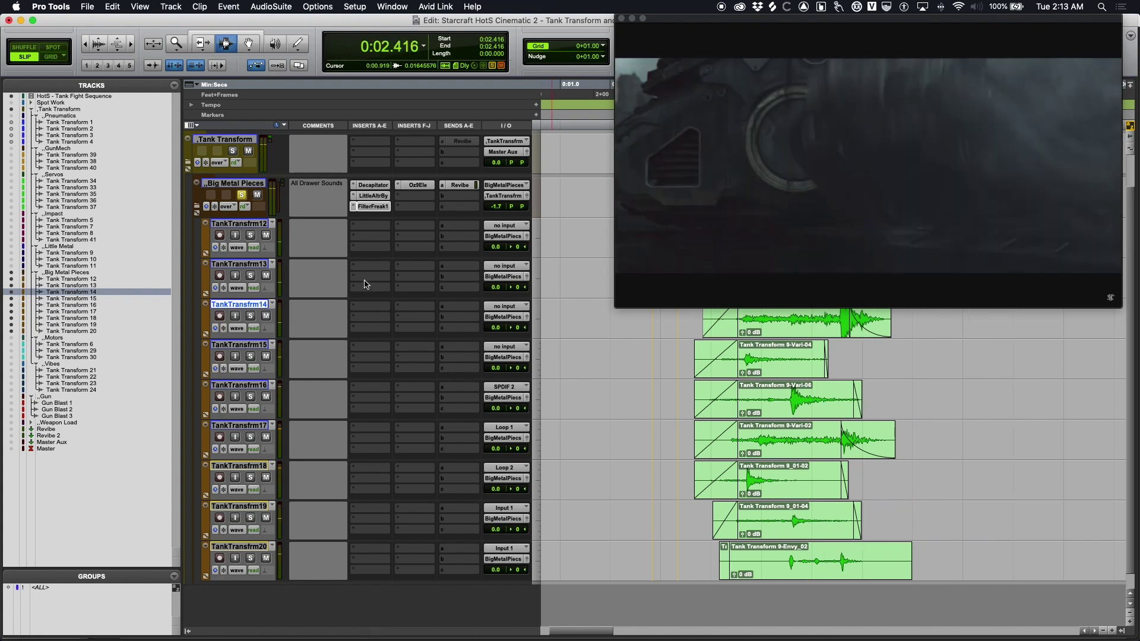
Step: Show the Little Metal folder, audition it soloed with Big Metal Pieces from 0:02.181, and clear both solos
click(11, 247)
click(241, 195)
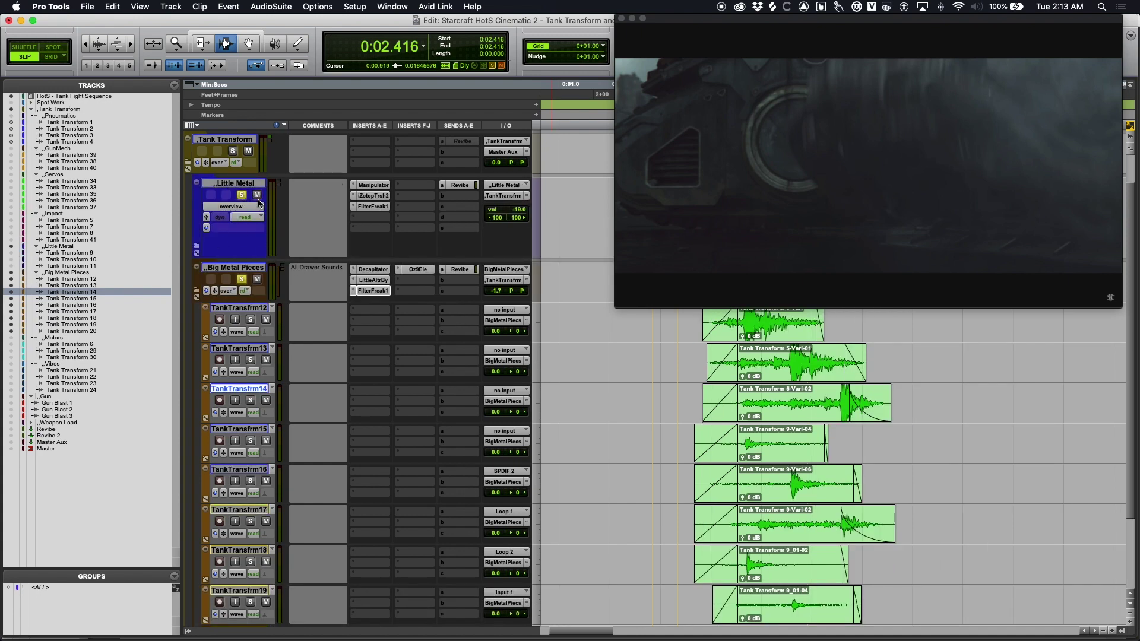
click(679, 398)
key(space)
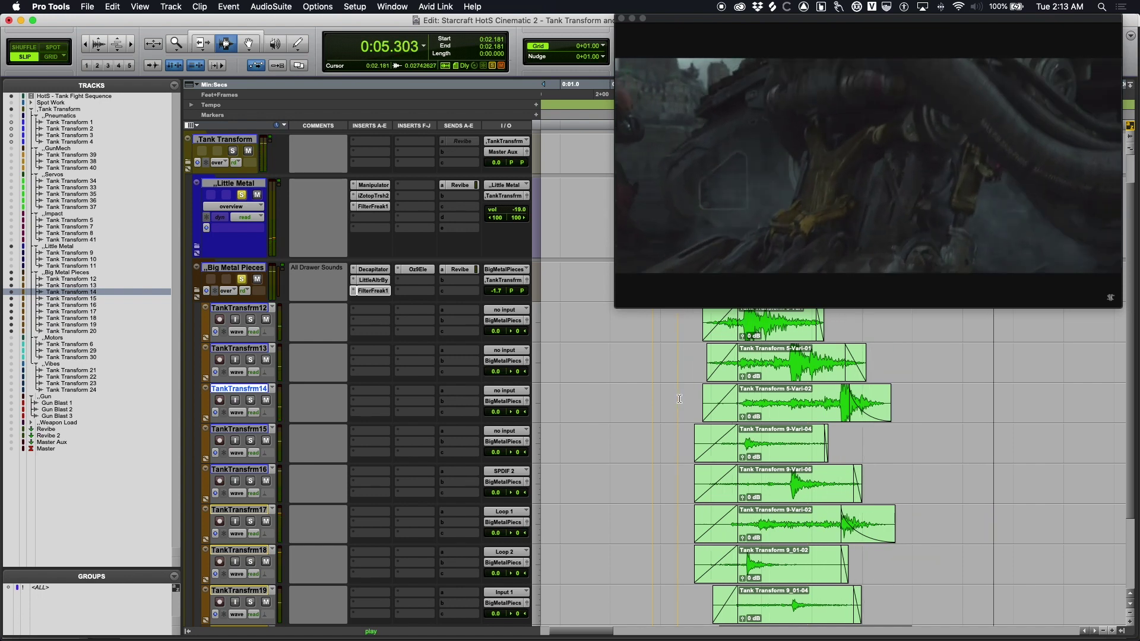
key(space)
key(space)
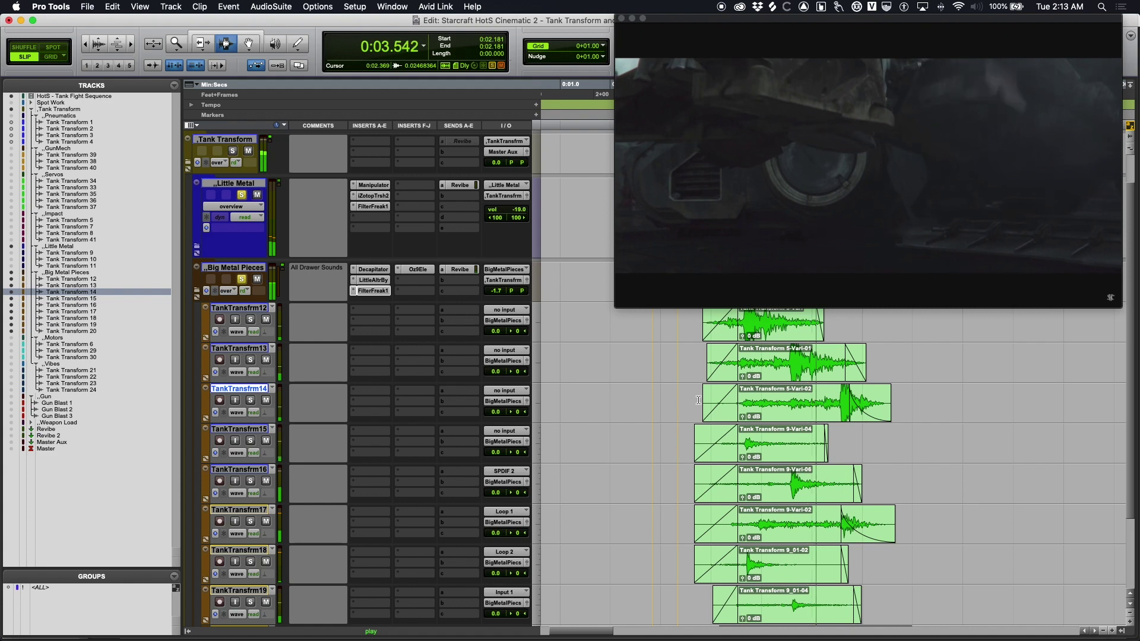
key(space)
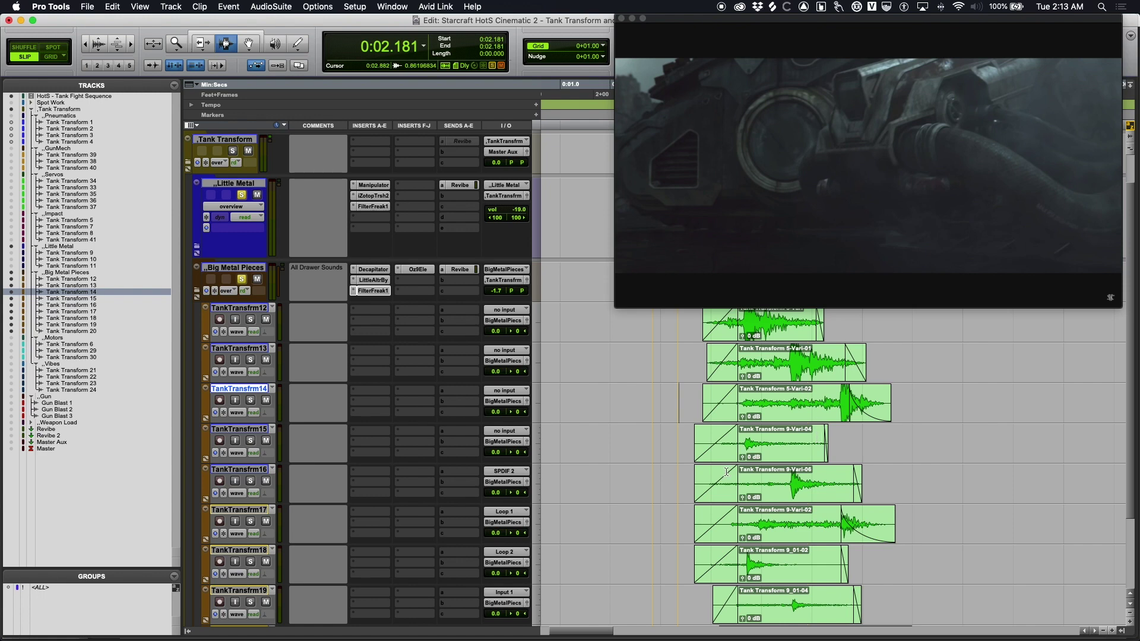
key(space)
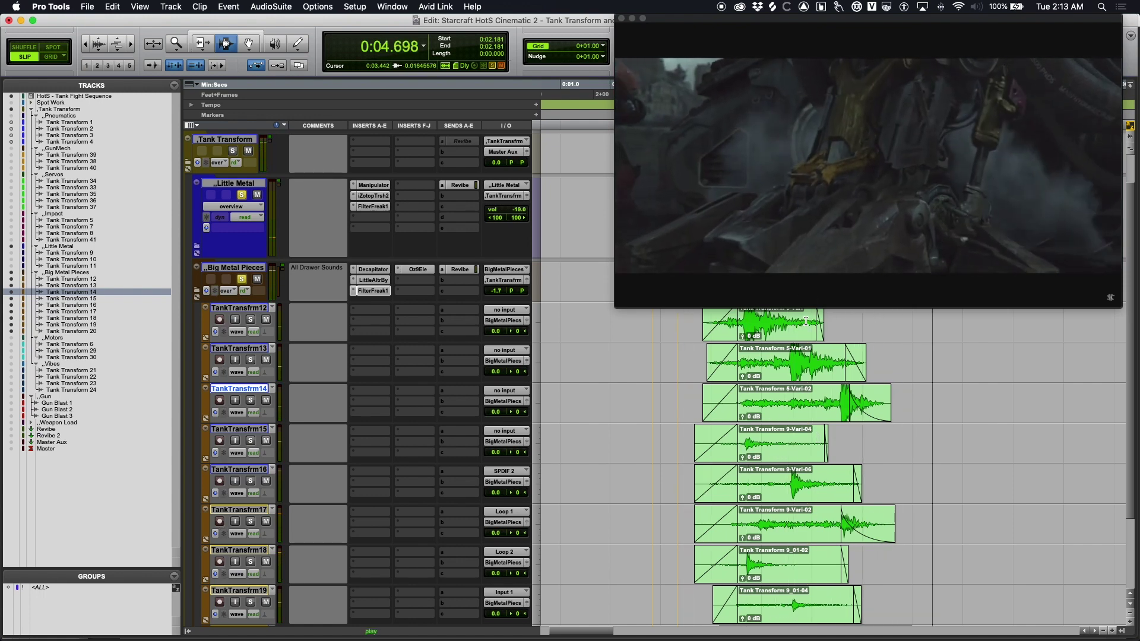
key(space)
ctrl+super+click(242, 280)
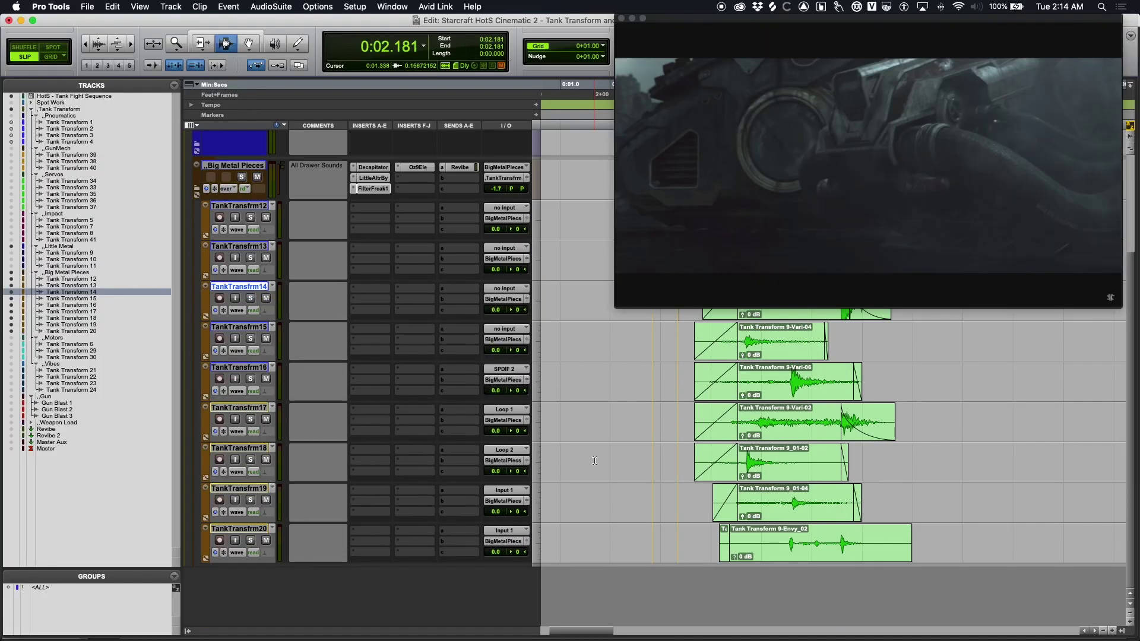
Step: Solo Little Metal and Big Metal Pieces again, audition both folders from 0:01.974, and clear their solos
scroll(595, 461, up, 4)
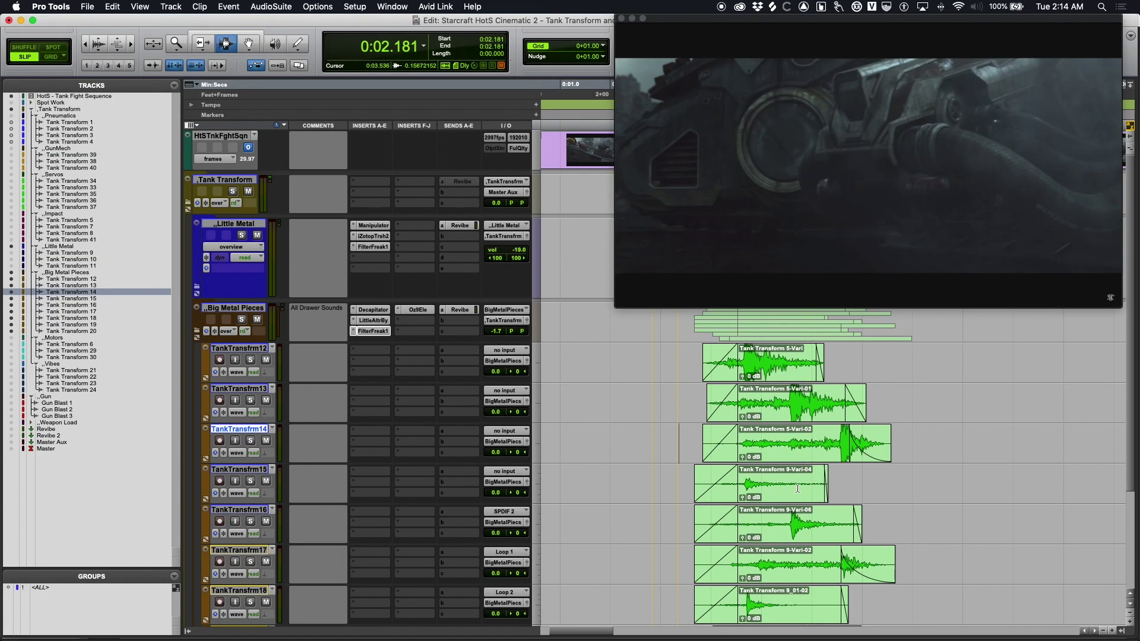
scroll(633, 405, down, 1)
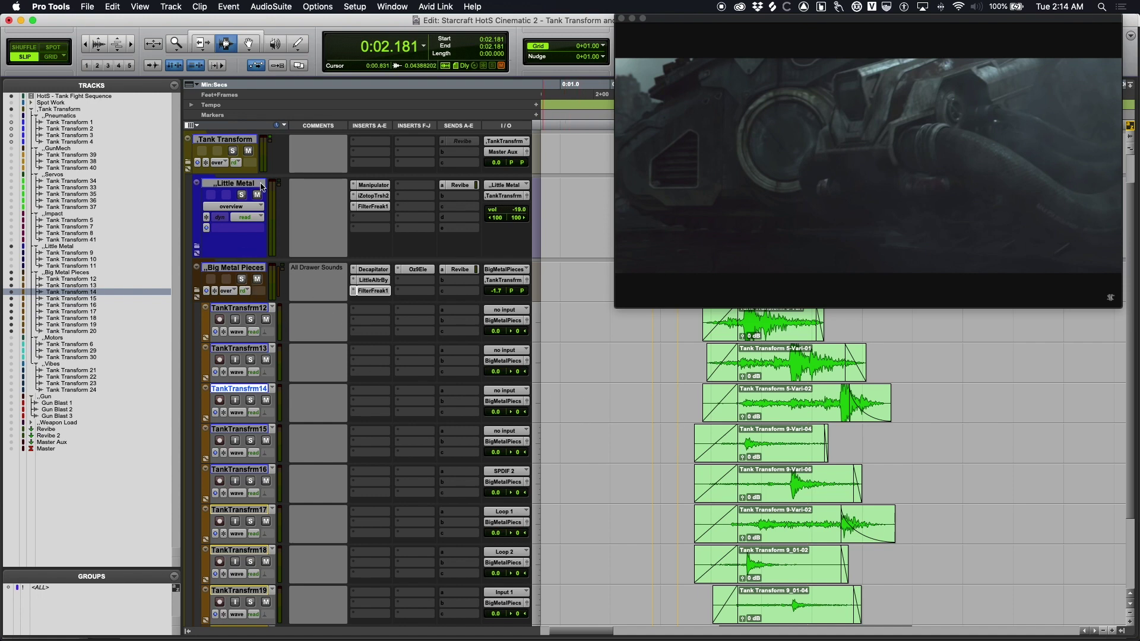
click(248, 266)
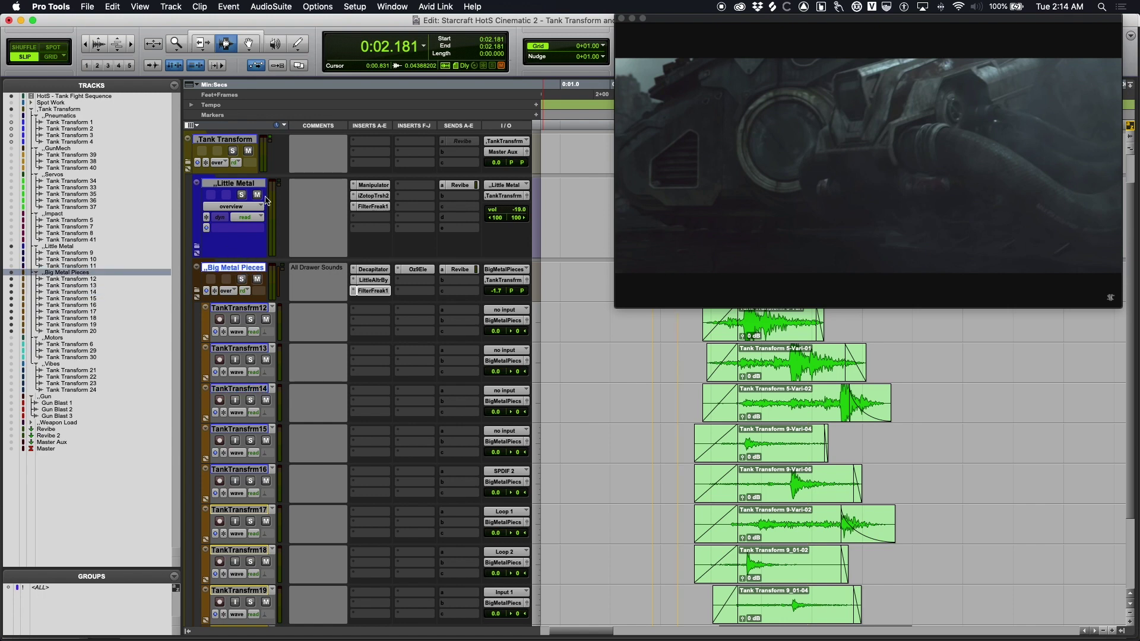
click(242, 195)
click(241, 279)
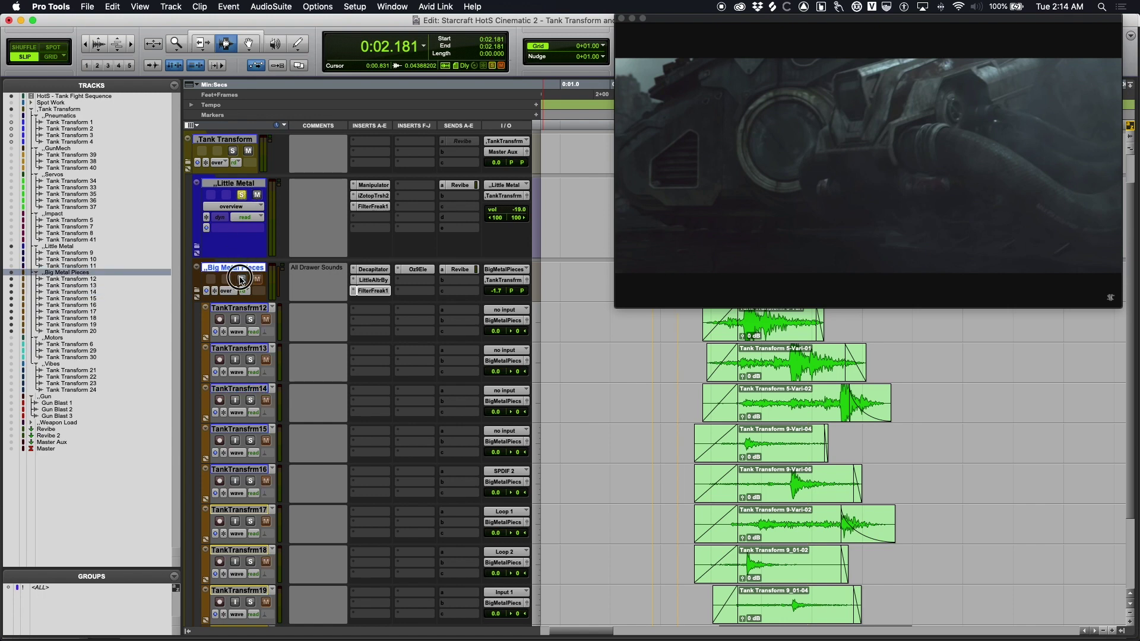
click(659, 410)
key(space)
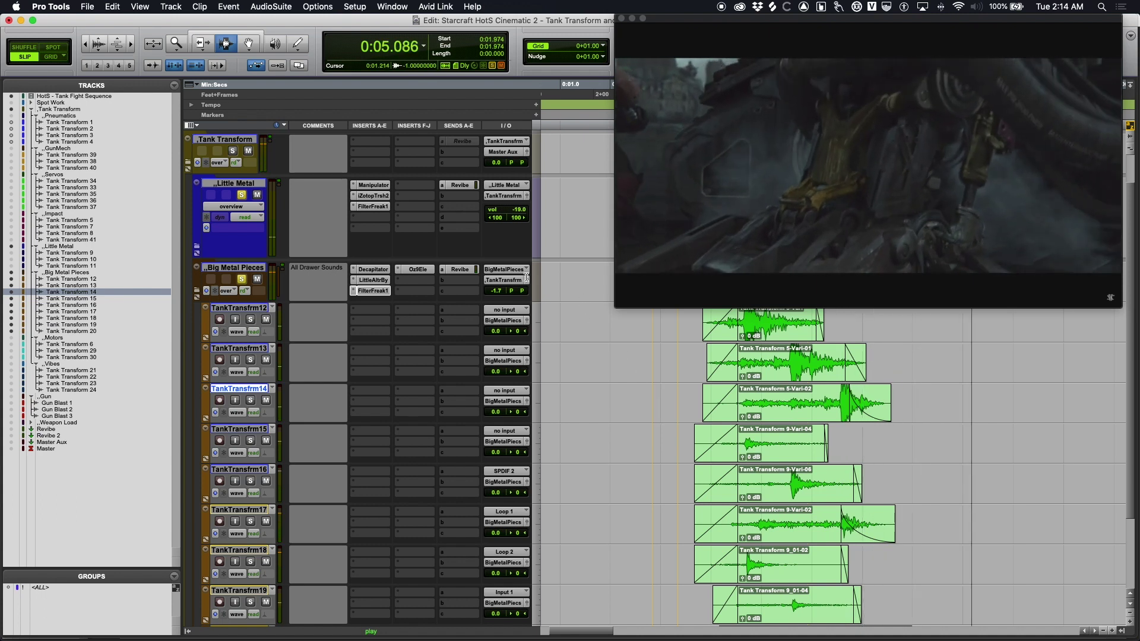
key(space)
click(245, 279)
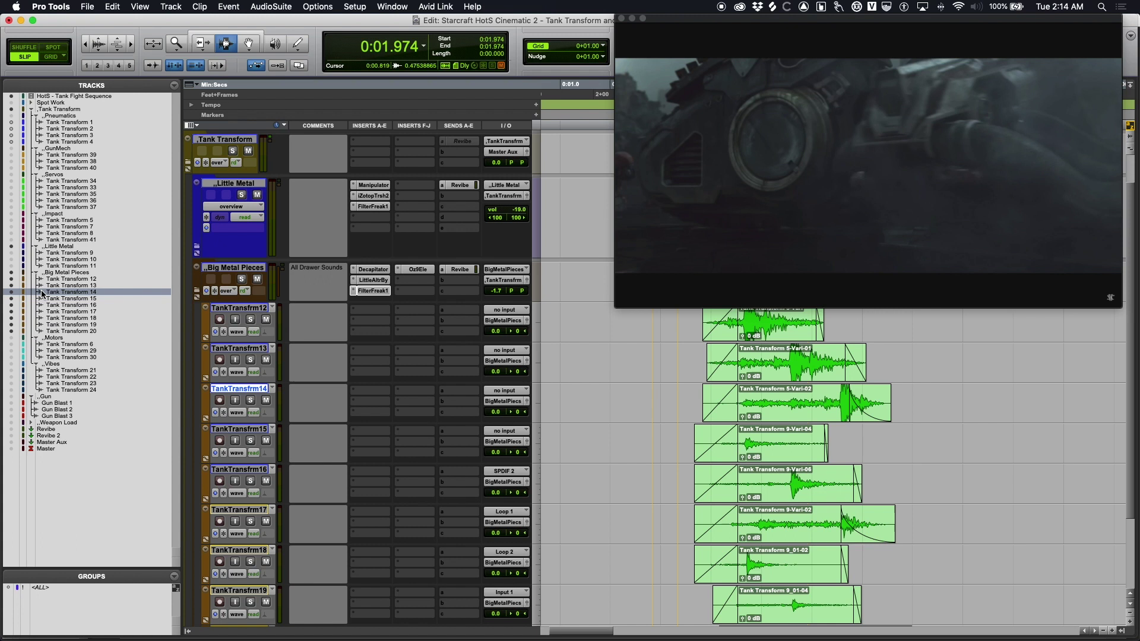
Step: Hide the Little Metal and Big Metal Pieces tracks and show the Motors folder with Tank Transform 6, 29 and 30 at larger track heights
drag(13, 248, 13, 331)
click(12, 331)
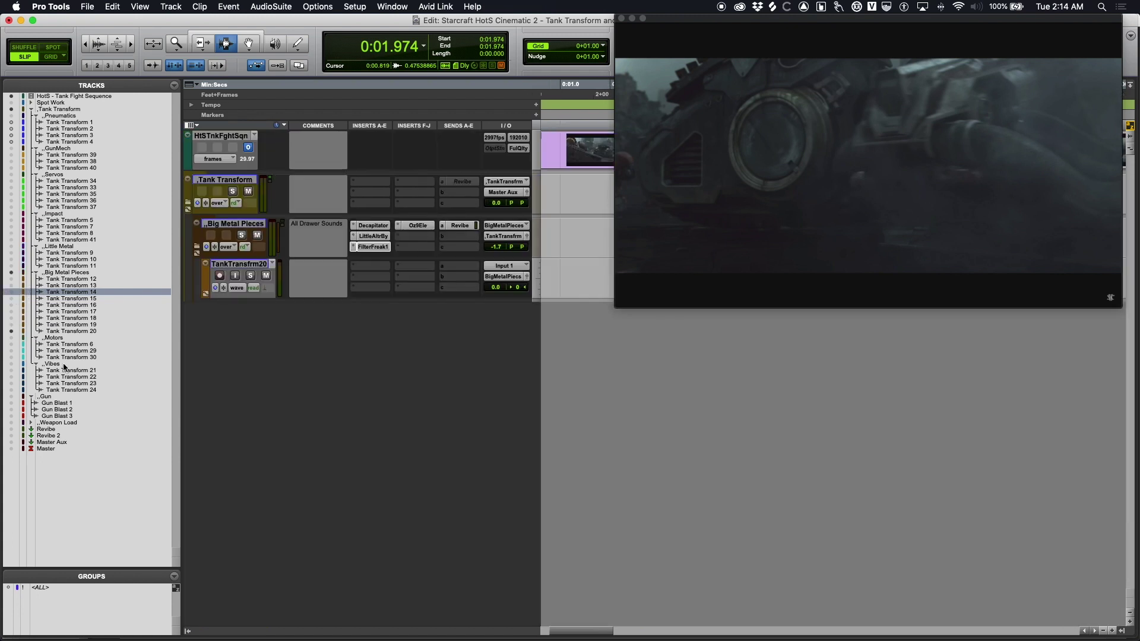
click(11, 332)
click(12, 272)
click(12, 338)
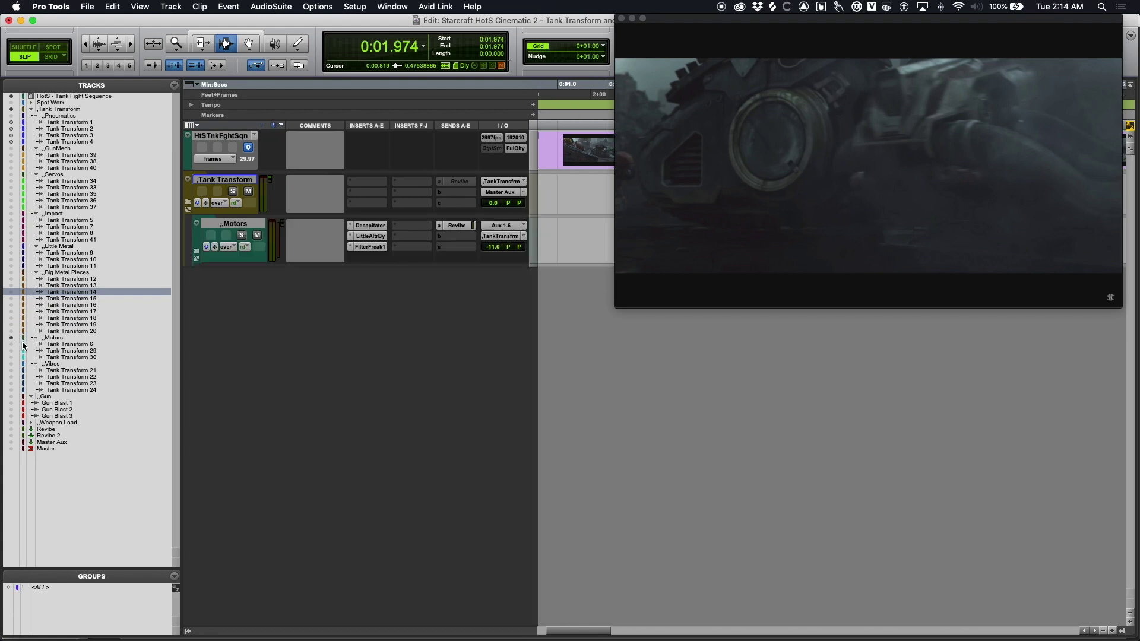
drag(10, 344, 27, 361)
key(ctrl+alt+Up)
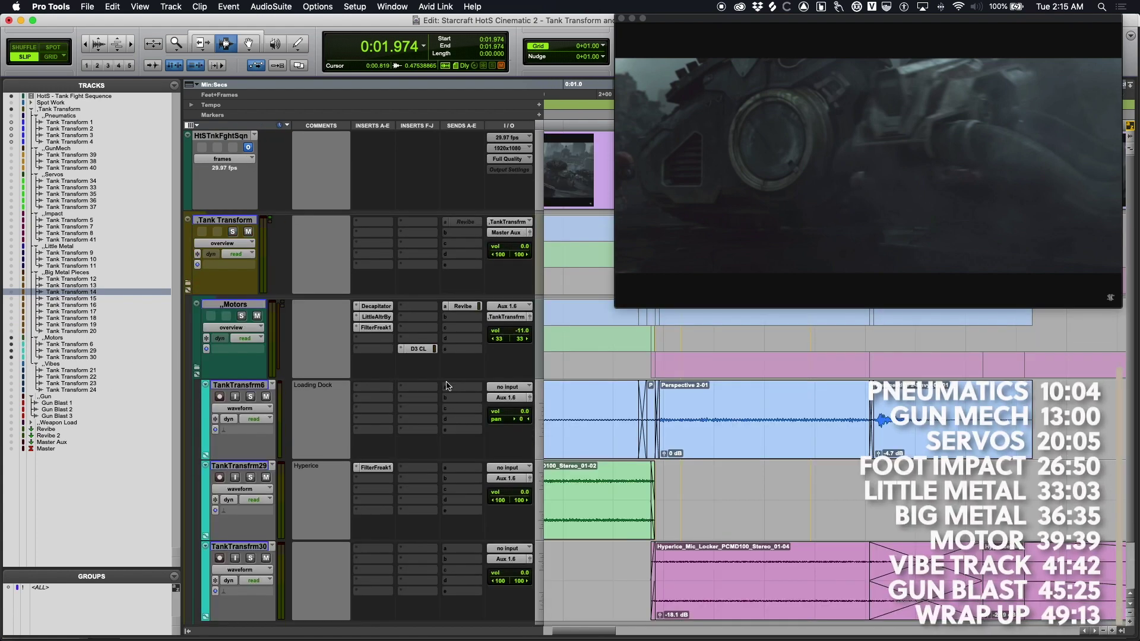
Step: Solo Tank Transform 29 and 30 and audition them from the session start, with all the Motors clips in view
click(716, 484)
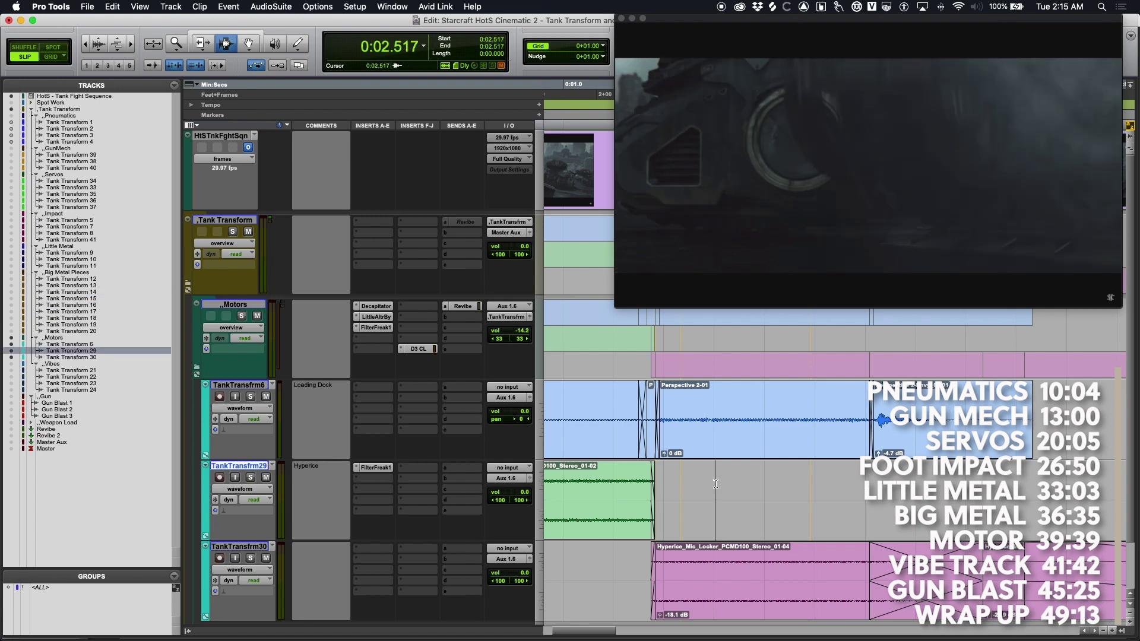
key(Return)
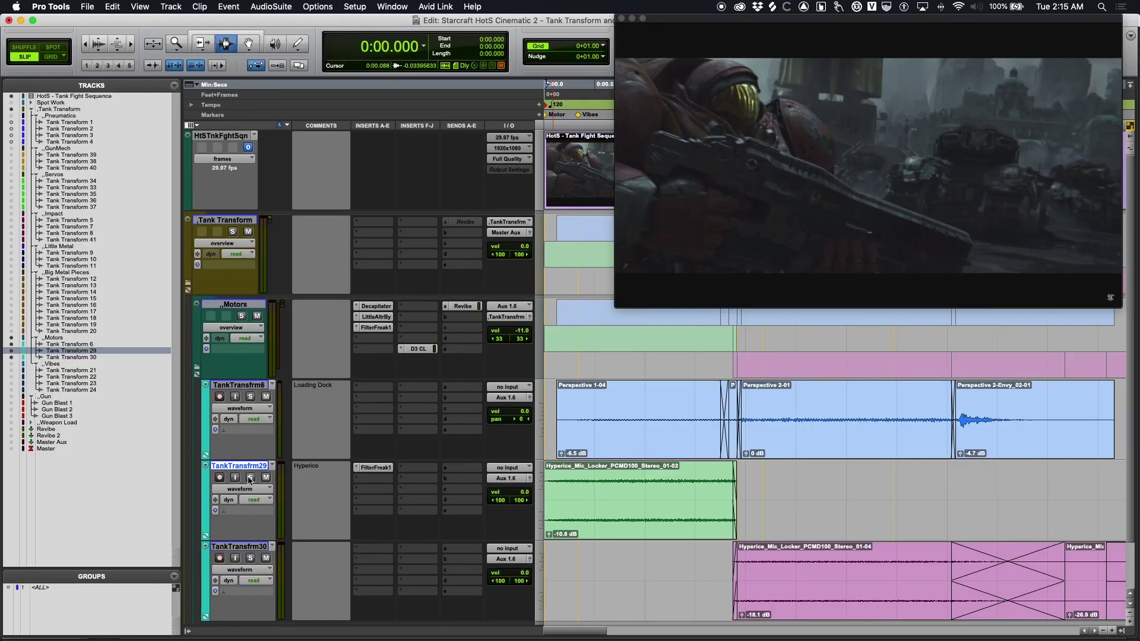
click(250, 479)
click(250, 559)
key(space)
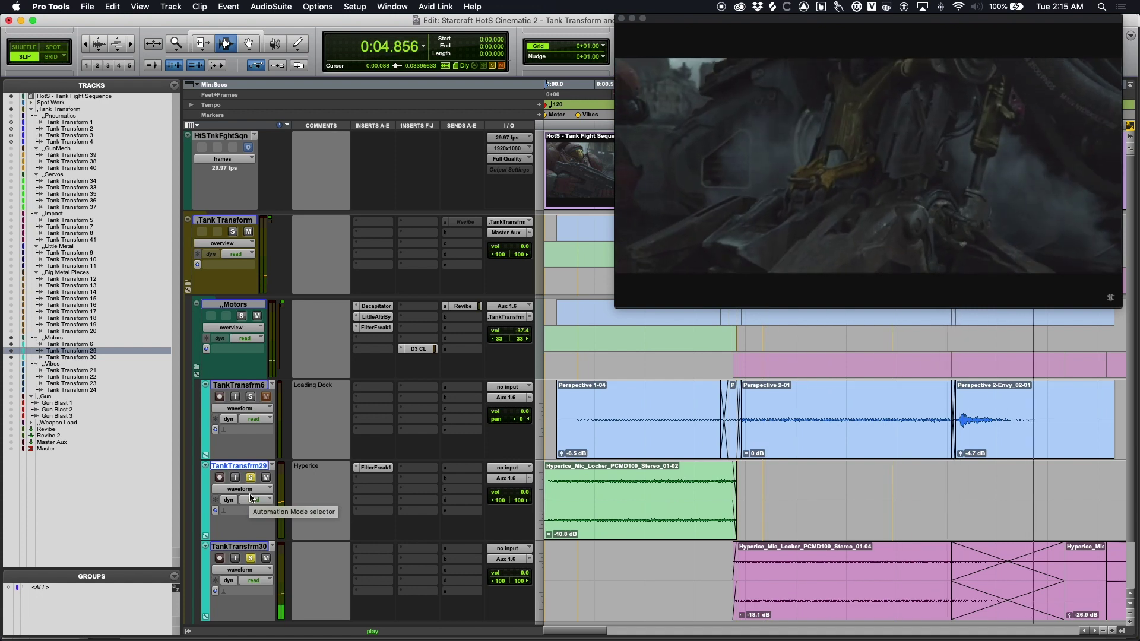
key(super+bracketleft)
key(super+bracketleft)
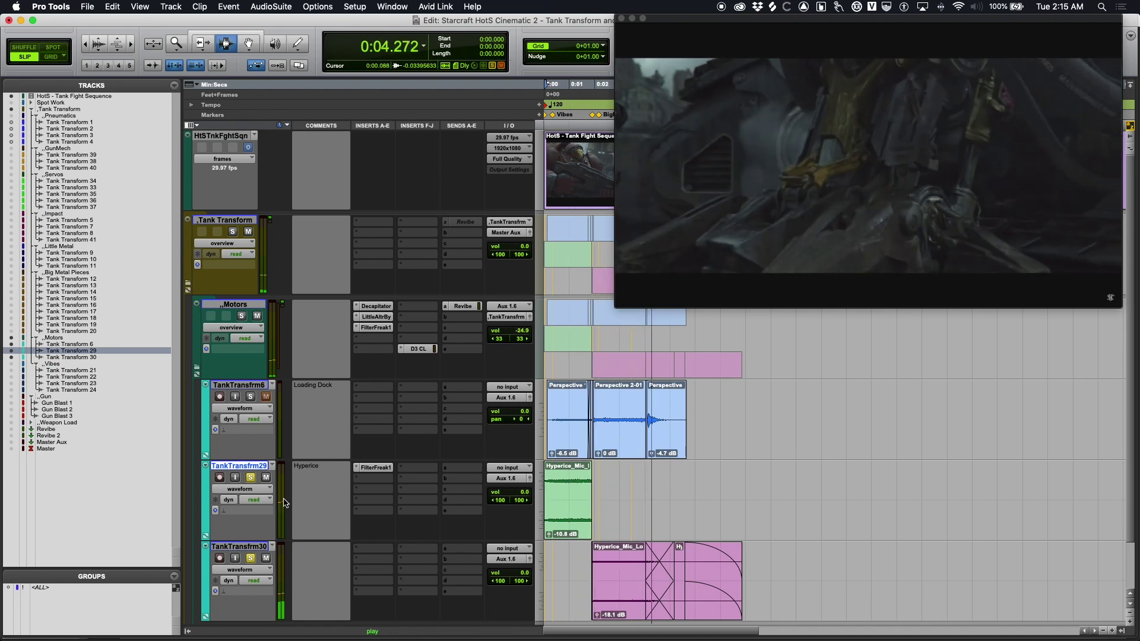
key(space)
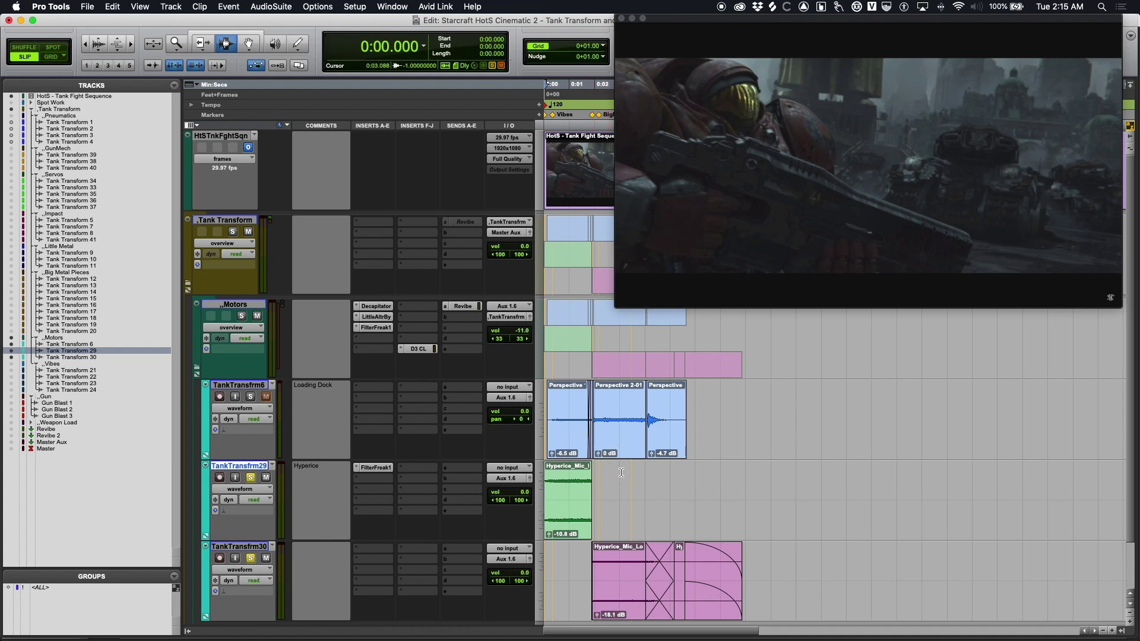
key(space)
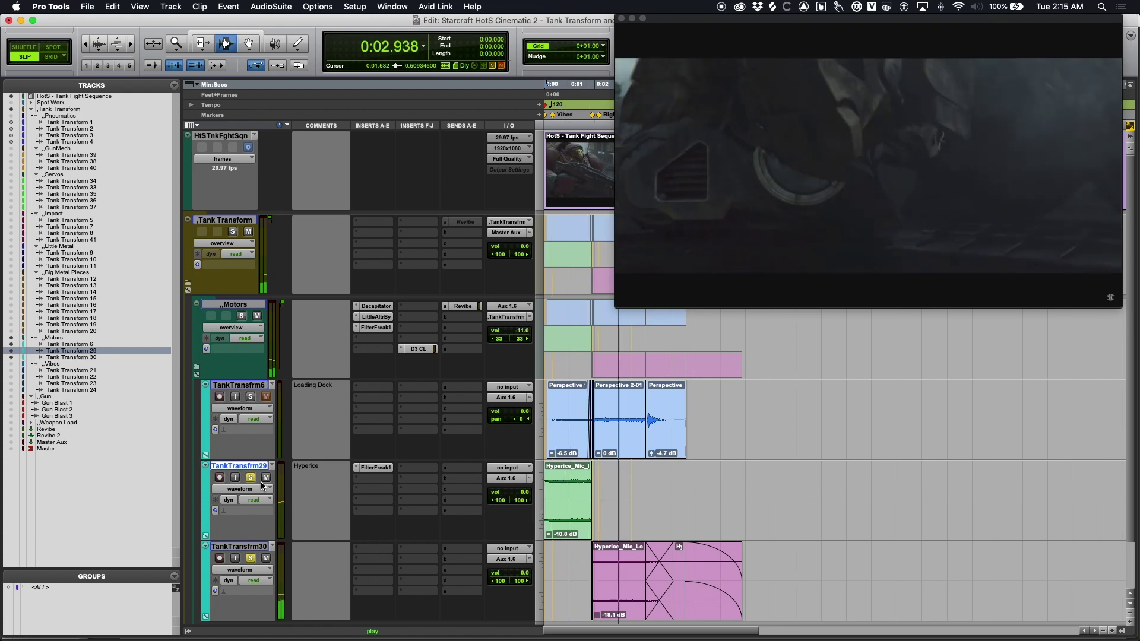
Step: Swap the solo from Tank Transform 29 and 30 to Tank Transform 6 and audition it from 0:01.875
key(space)
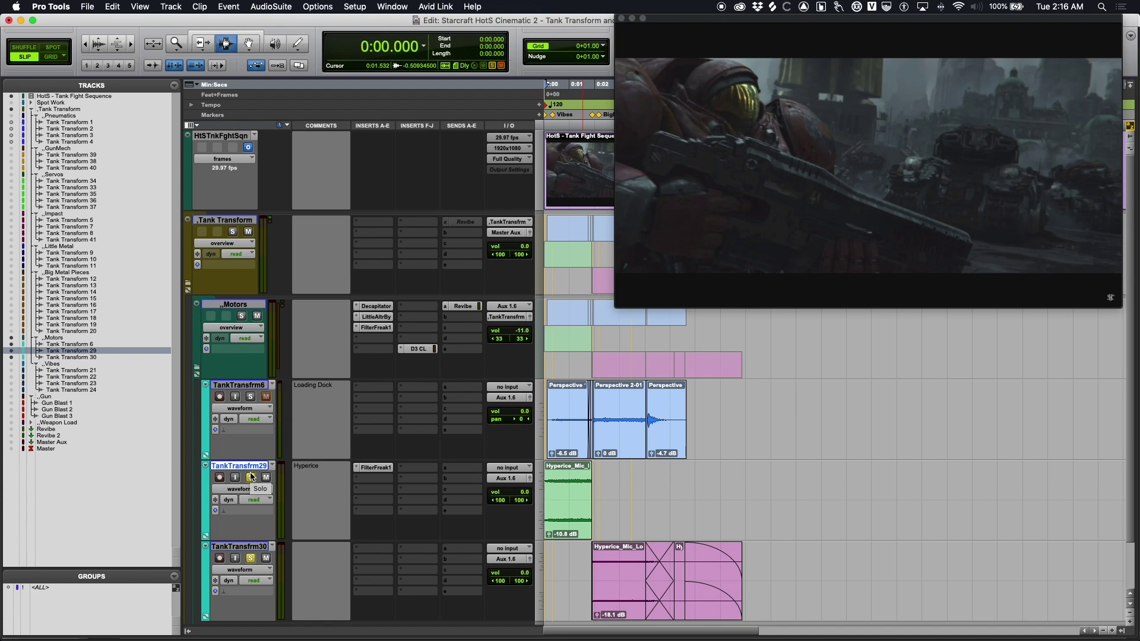
click(255, 559)
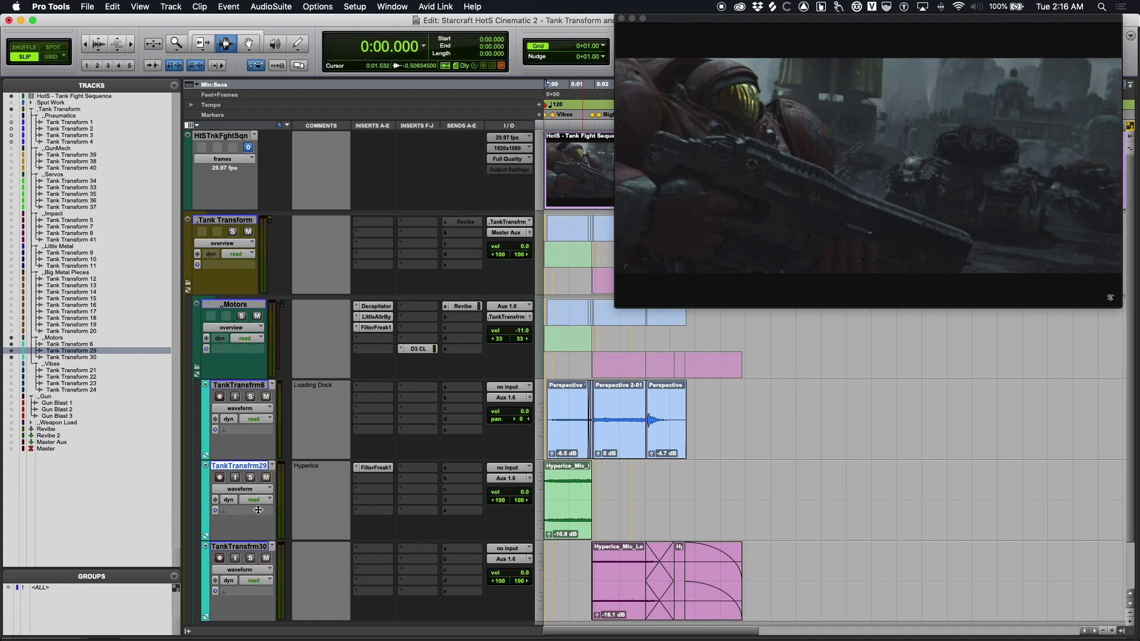
click(250, 397)
key(Tab)
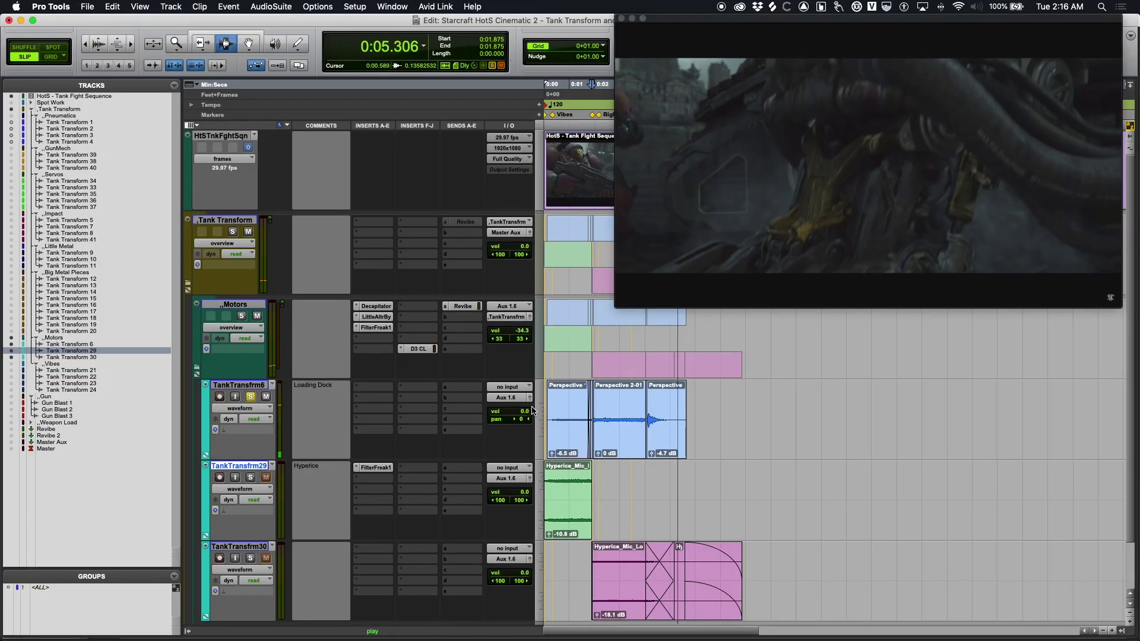
key(space)
Step: Audition the soloed Tank Transform 6 from 0:00.125 and clear its solo
click(545, 407)
key(space)
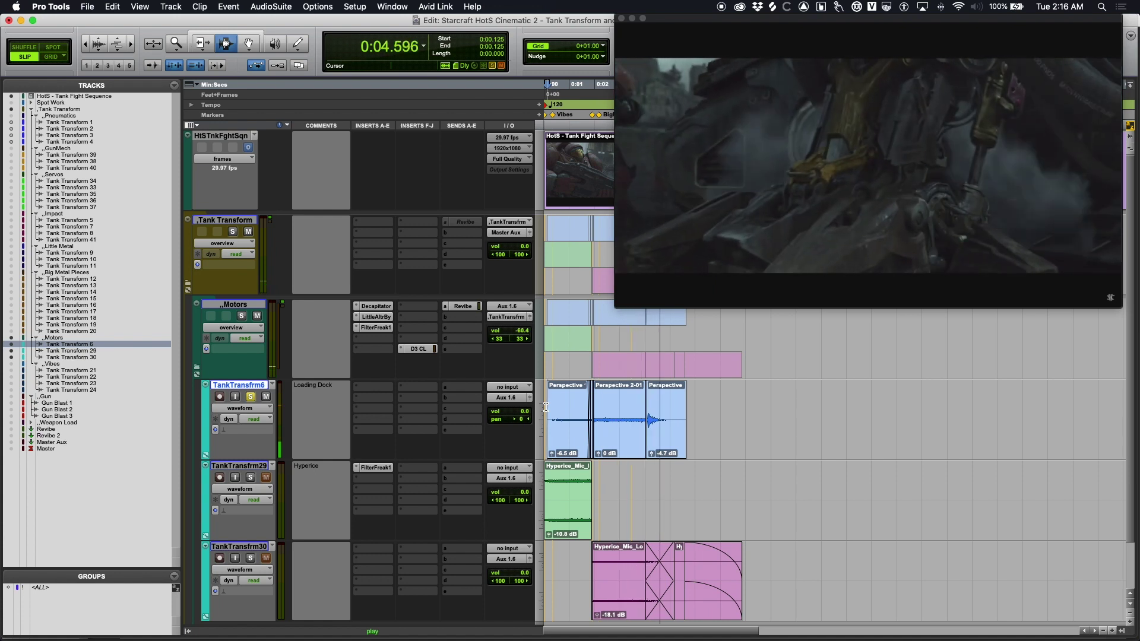
key(space)
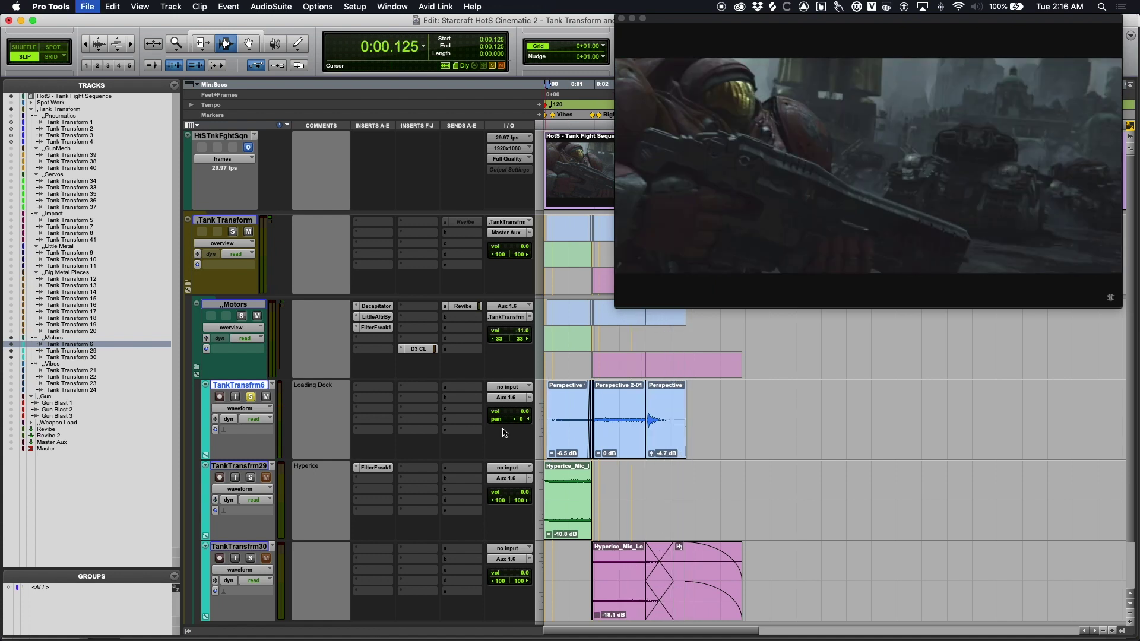
click(252, 397)
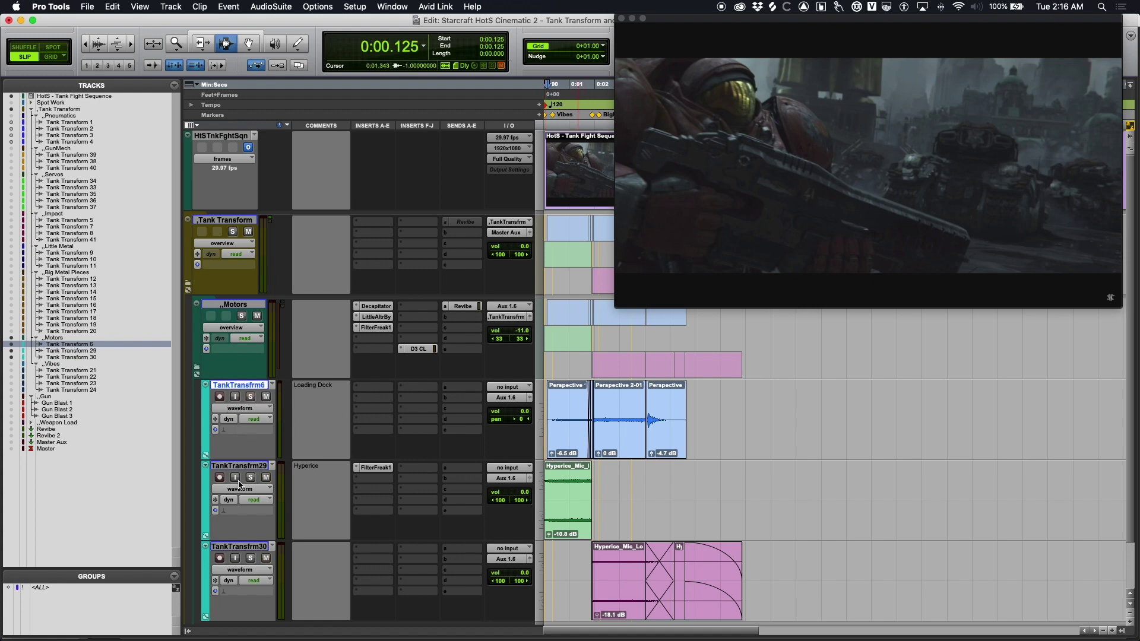
Step: Hide the Motors folder and its tracks, and show the Vibes folder with Tank Transform 21 to 24 at larger track heights
click(232, 306)
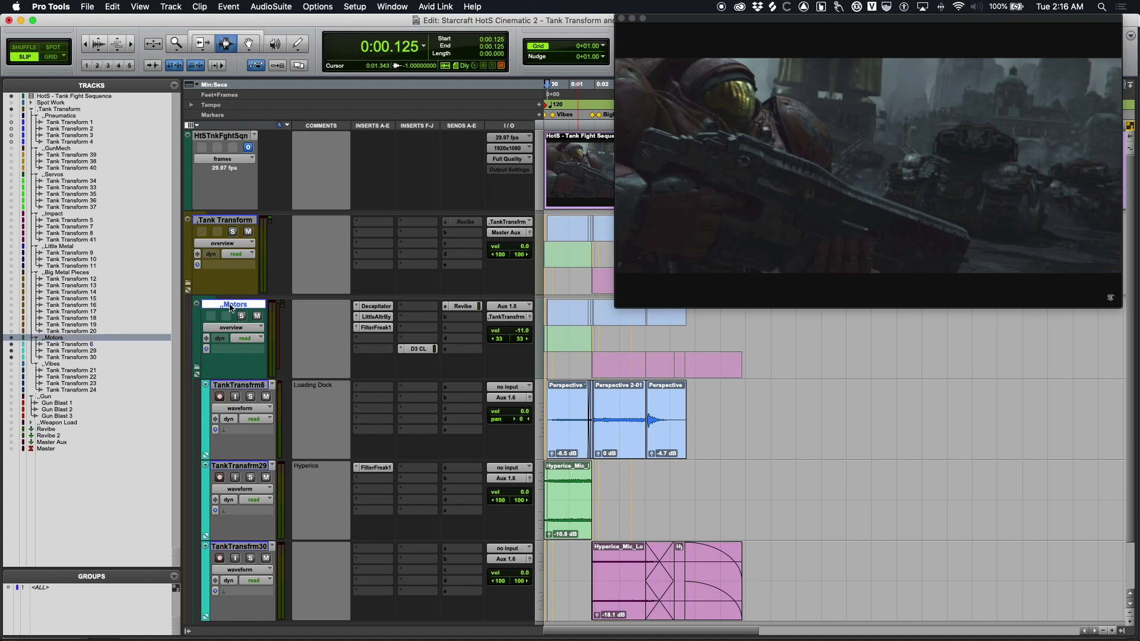
shift+click(240, 547)
right_click(243, 305)
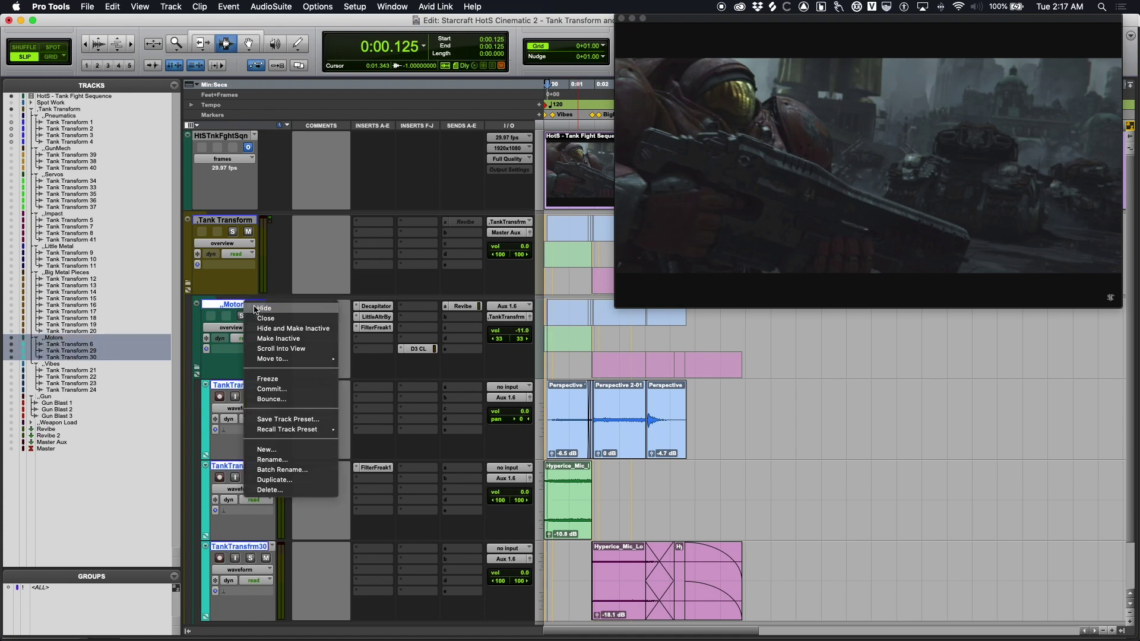
click(262, 308)
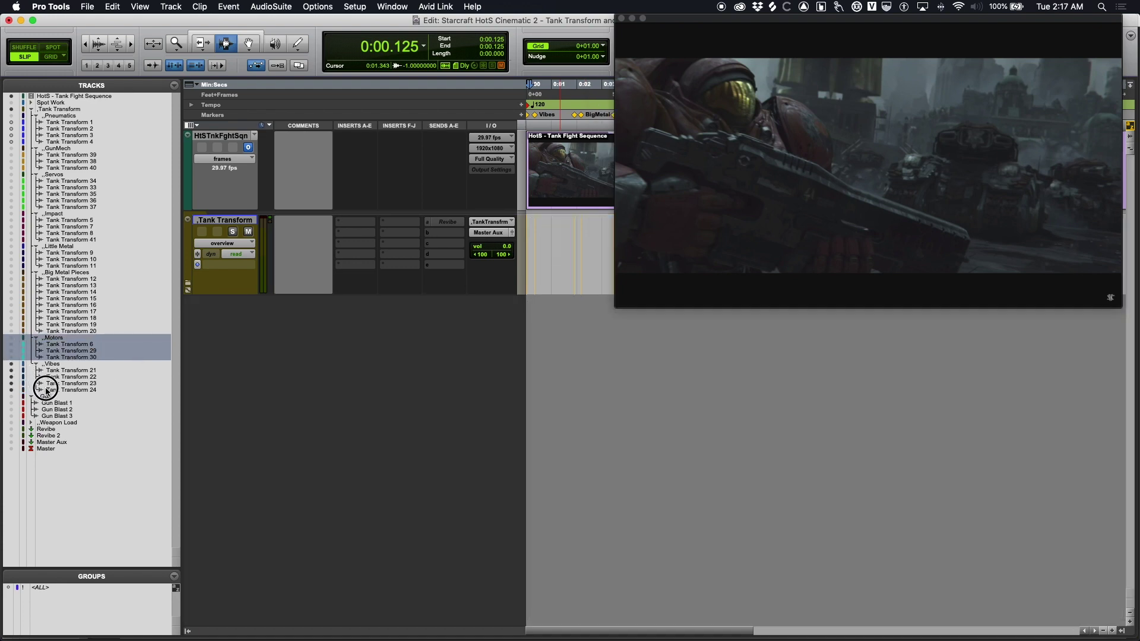
click(46, 391)
key(ctrl+alt+super+Up)
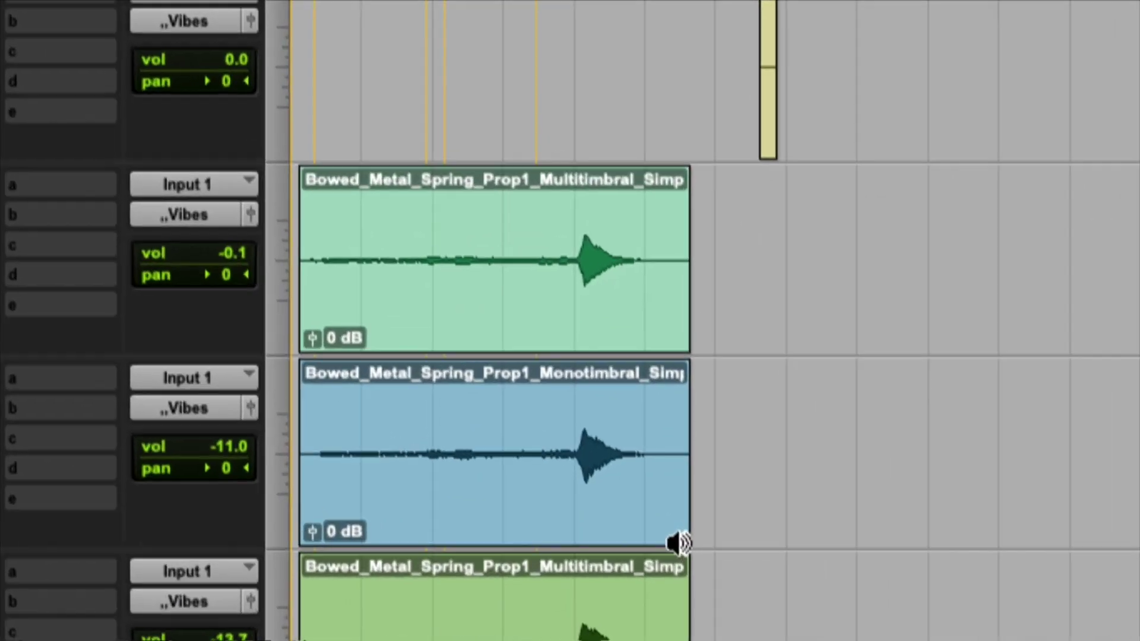
Step: Audition the bowed metal spring clips from 0:04.031 on Tank Transform 23 with Tank Transform 22 and 23 soloed
click(601, 476)
key(space)
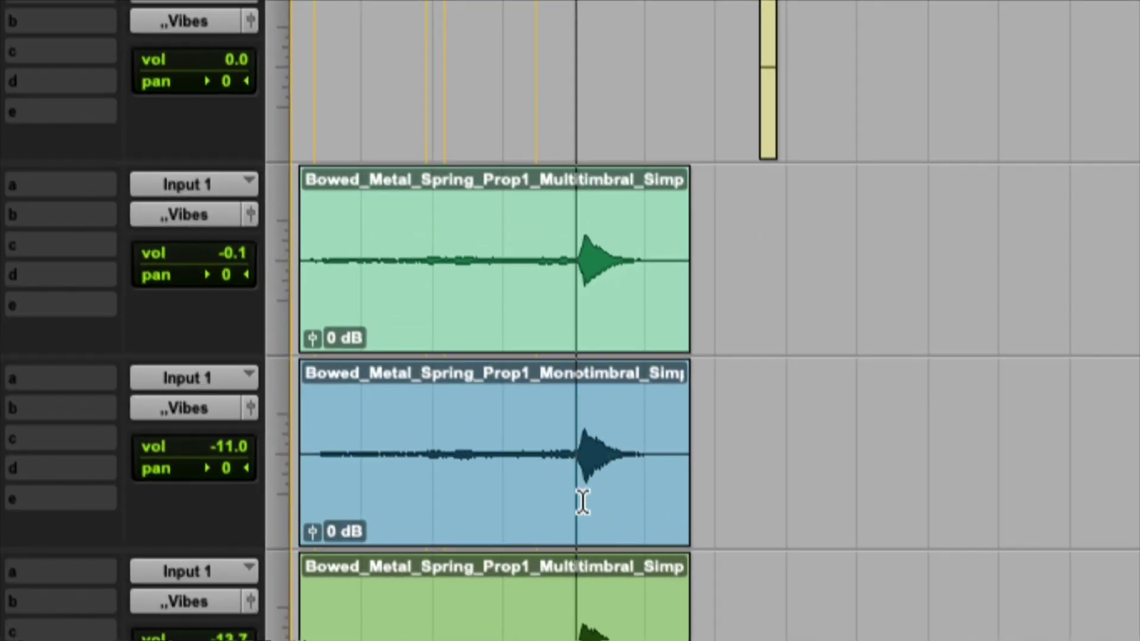
key(space)
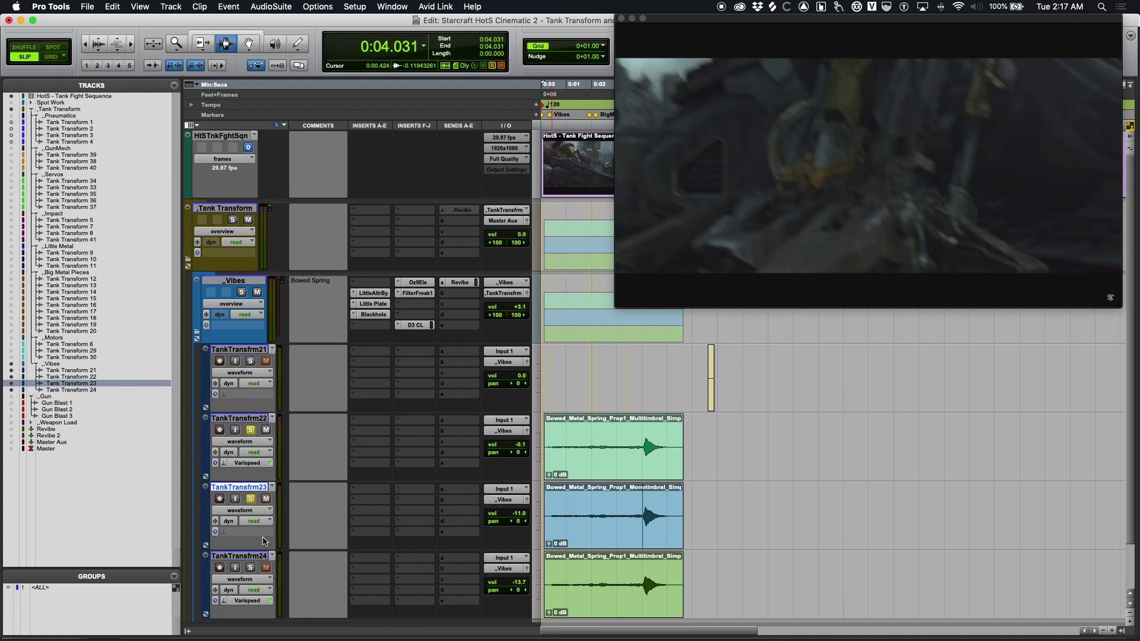
key(space)
key(space)
Step: Audition Tank Transform 22, 23 and 24 soloed together from 0:00.125, and clear their solos
key(Return)
key(space)
key(space)
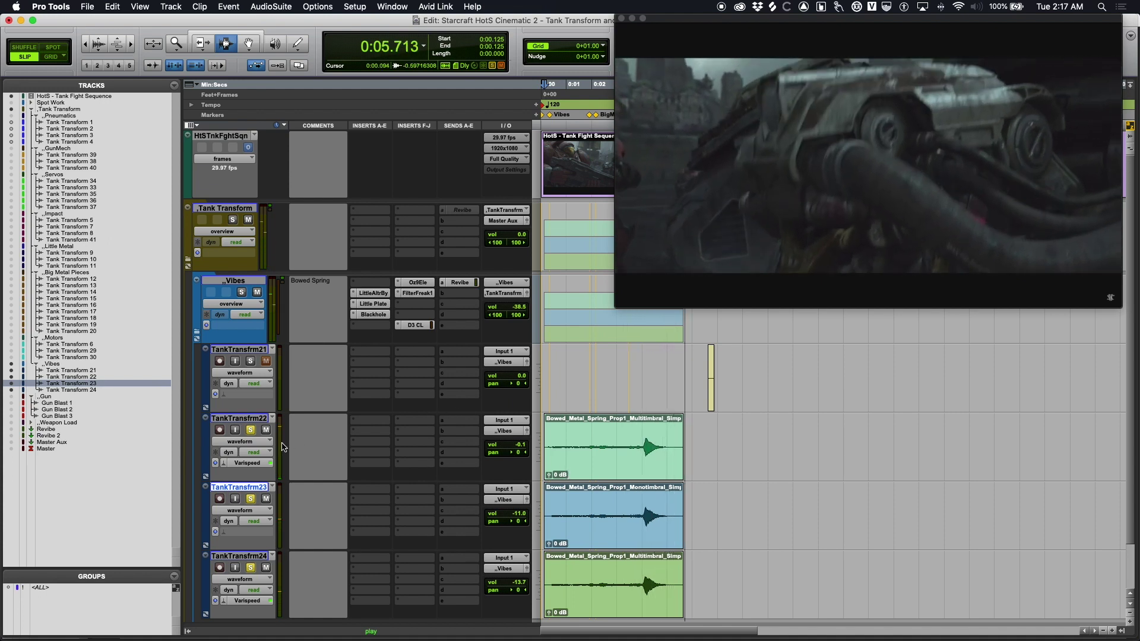
key(space)
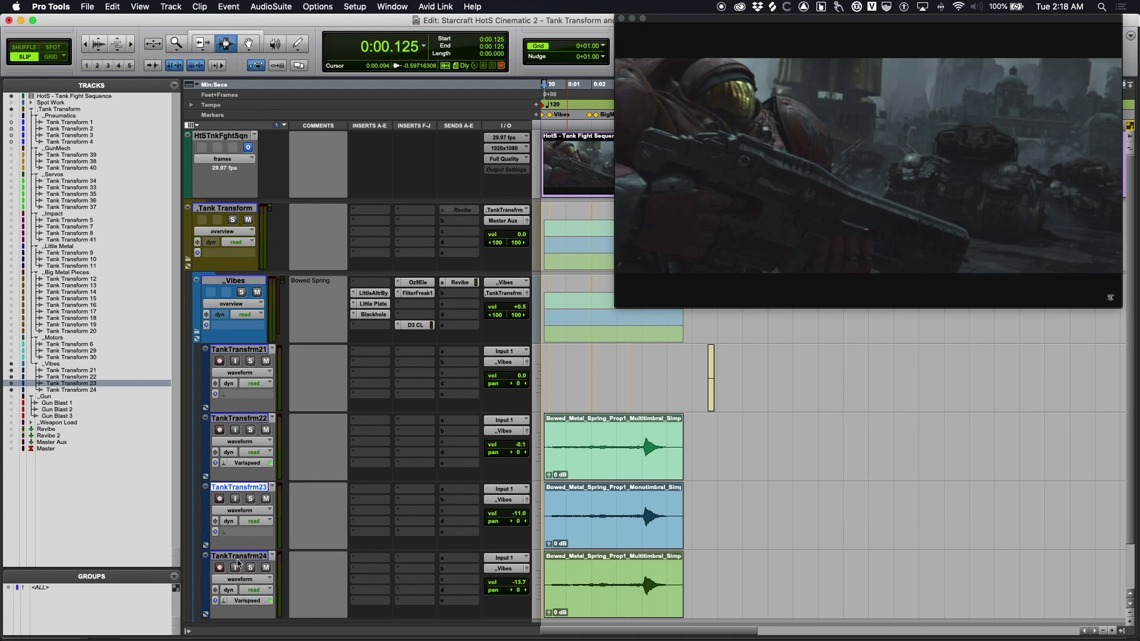
Step: Select Tank Transform 24, 23, 22 and 21 in turn, ending with the Vibes folder track selected
click(231, 559)
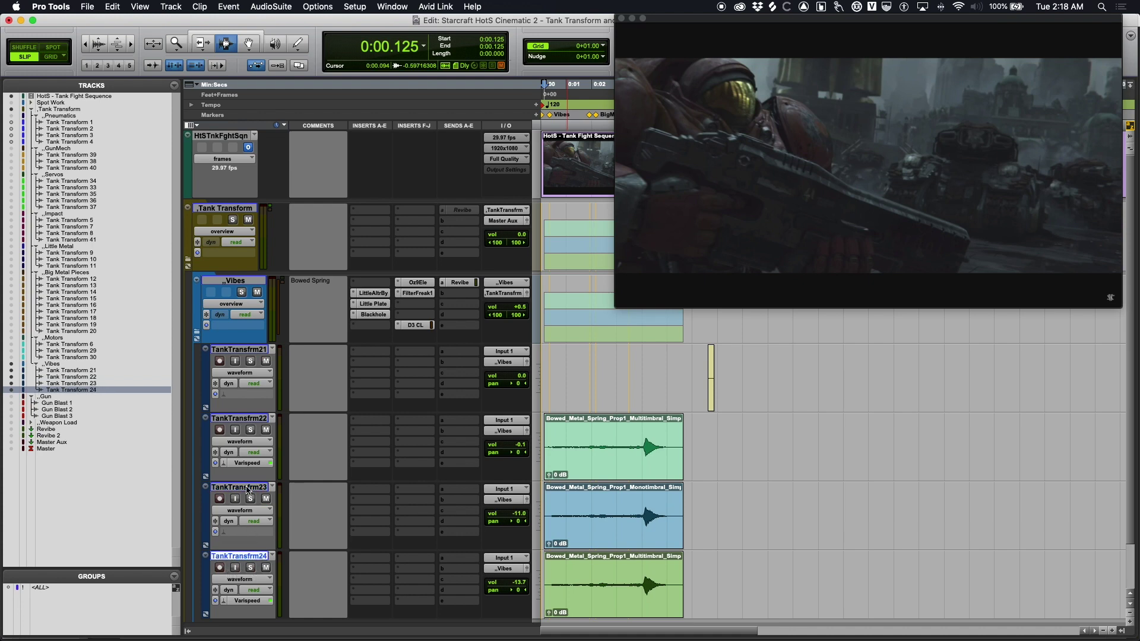
click(247, 489)
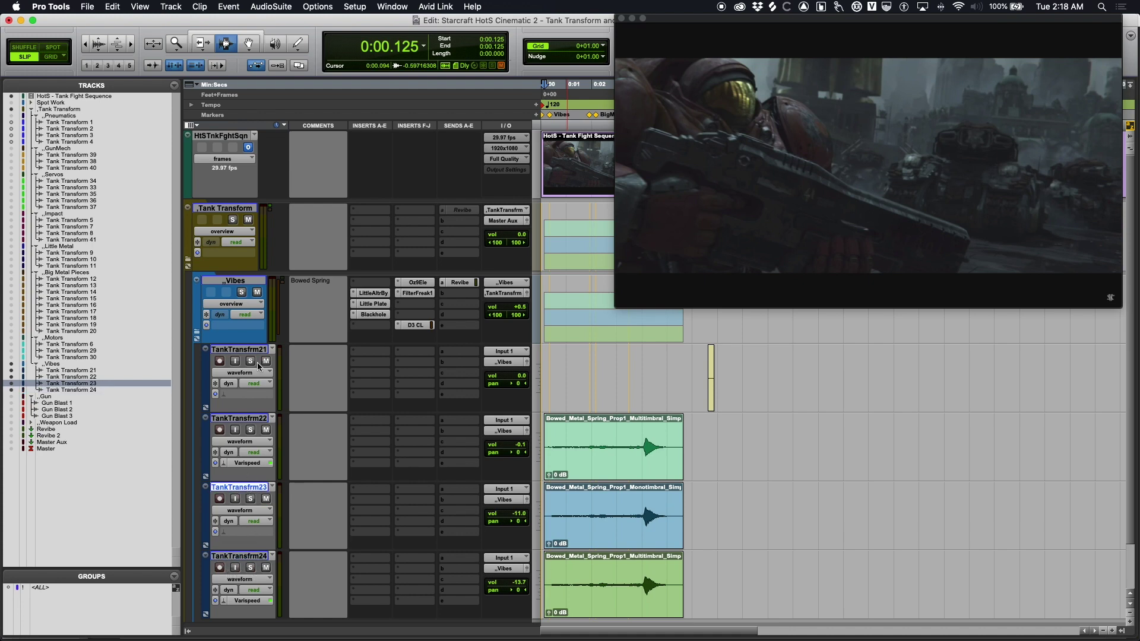
click(239, 419)
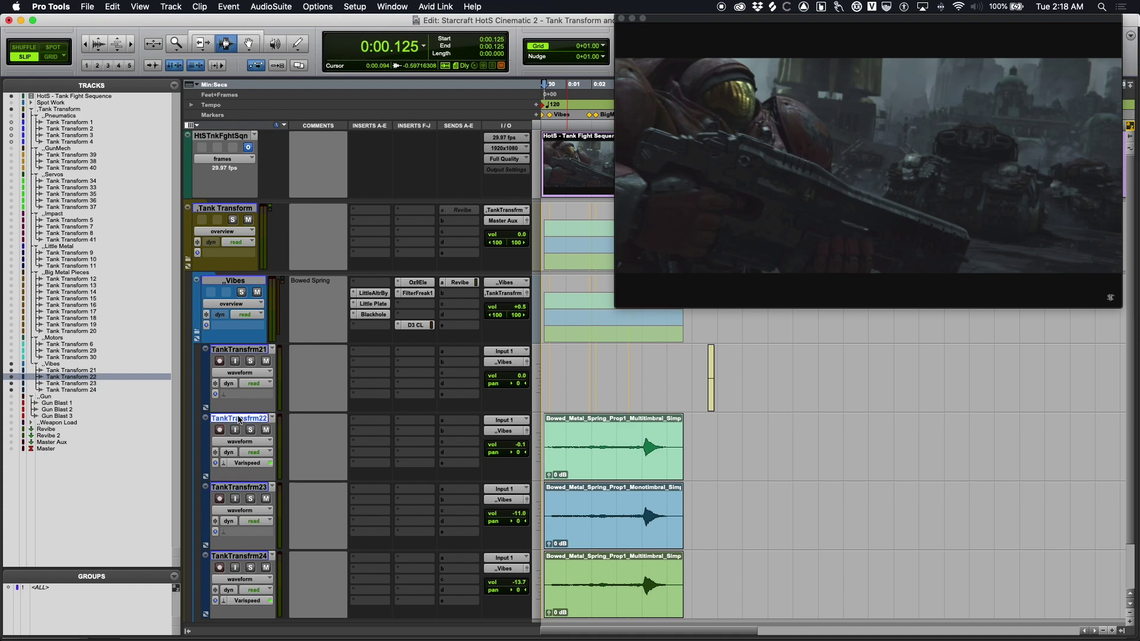
click(243, 351)
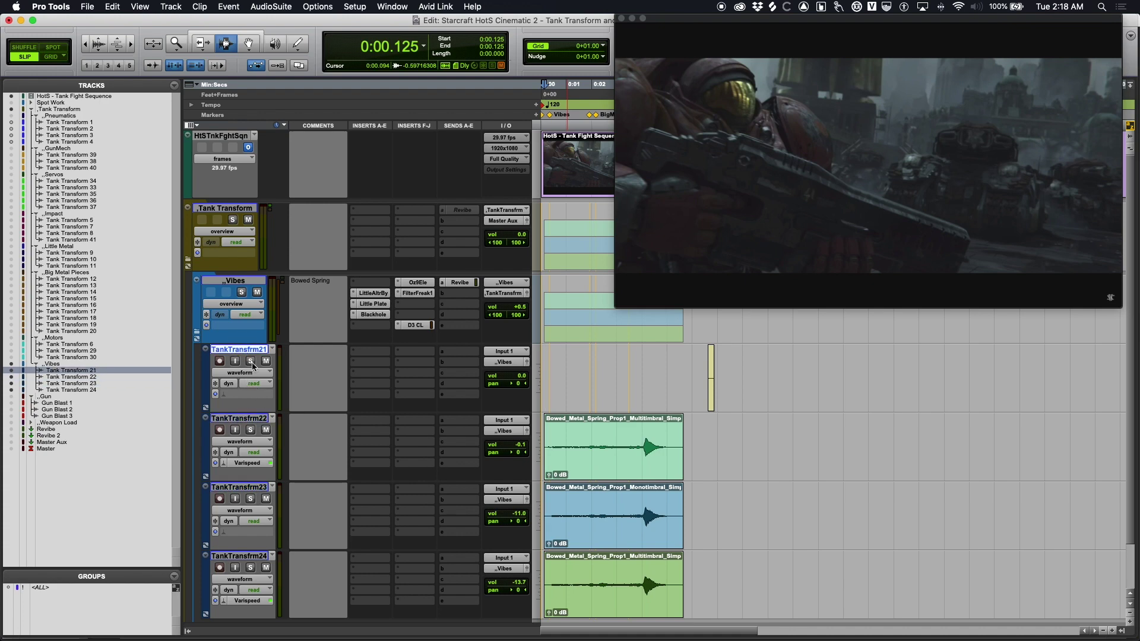
click(256, 281)
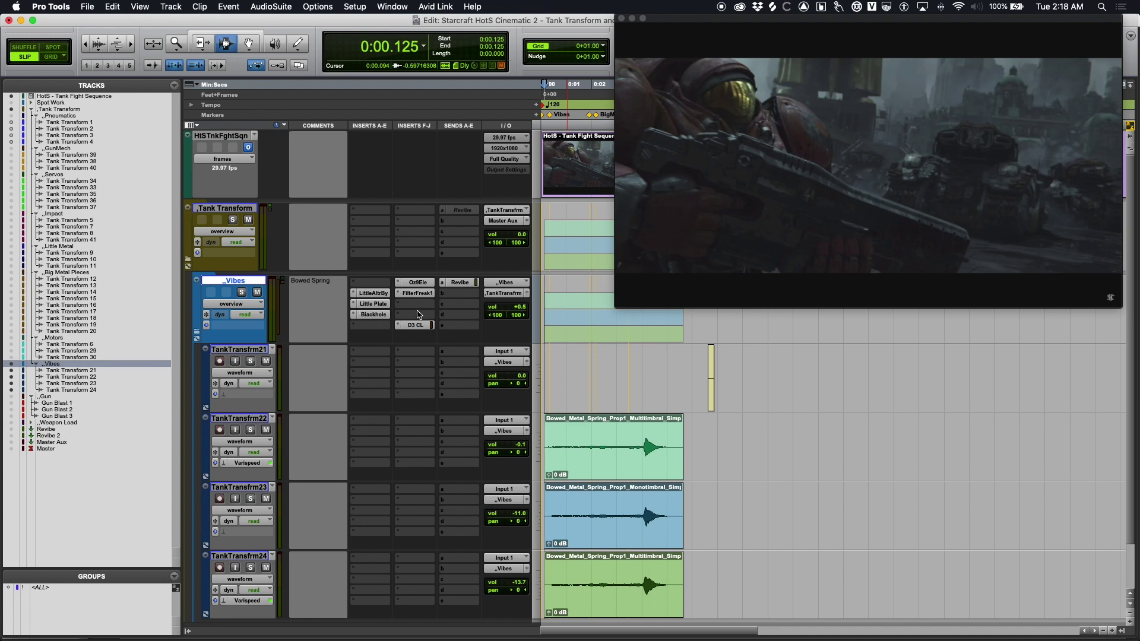
Step: Solo the Vibes folder and audition it from 0:00.125 with all its inserts bypassed
key(space)
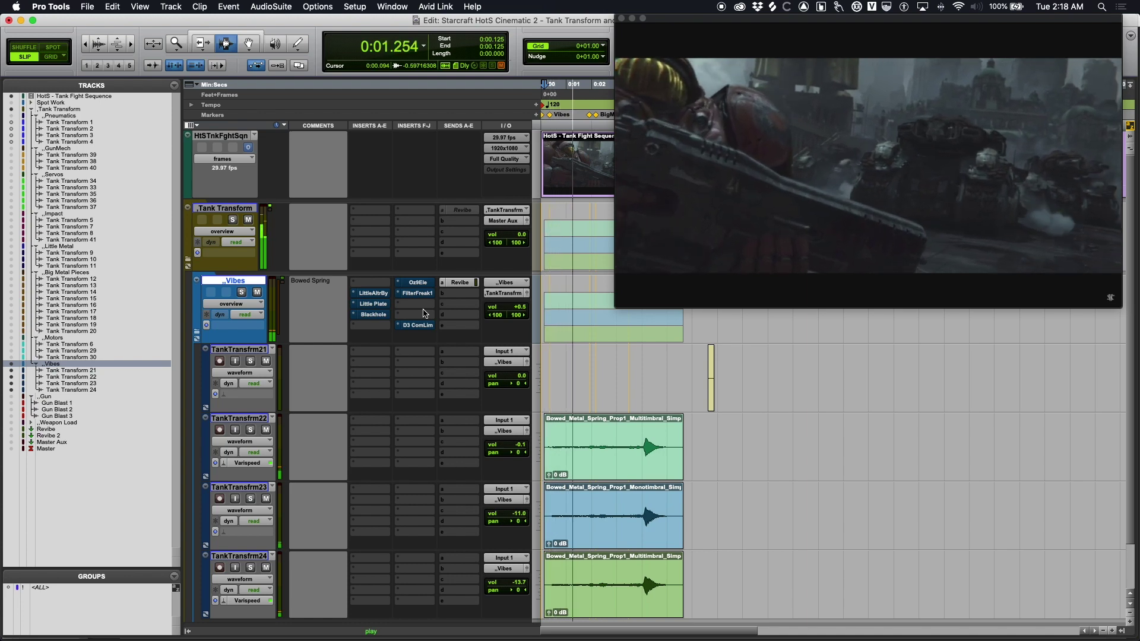
key(space)
key(shift+s)
key(space)
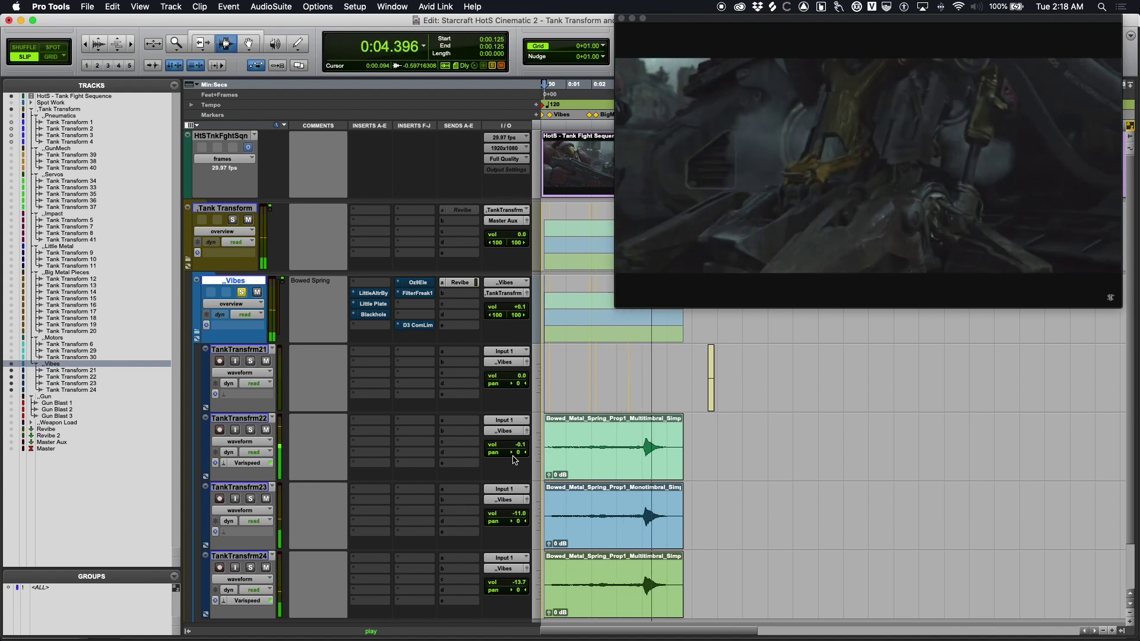
key(space)
key(space)
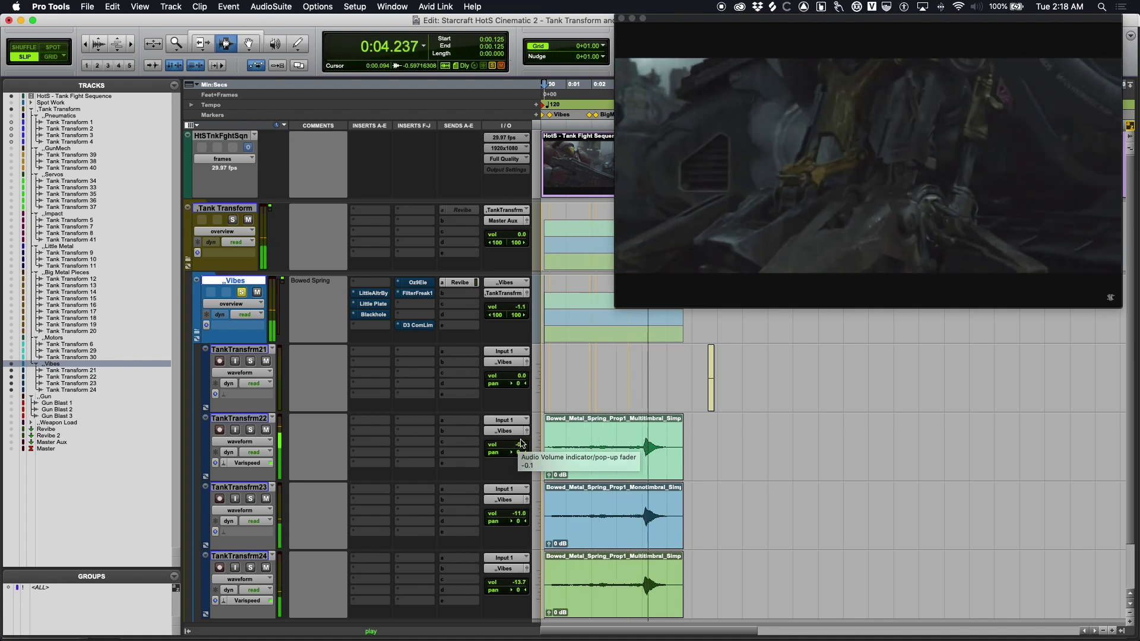
key(space)
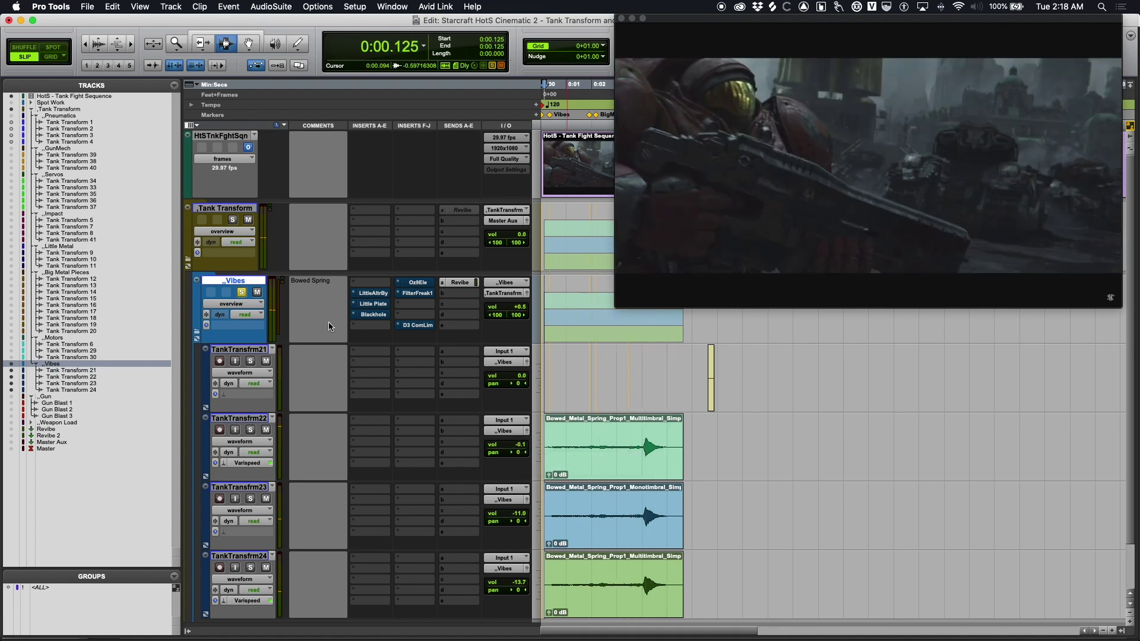
Step: Take the Vibes inserts out of bypass and audition the soloed folder with its processing from 0:00.125
key(shift+a)
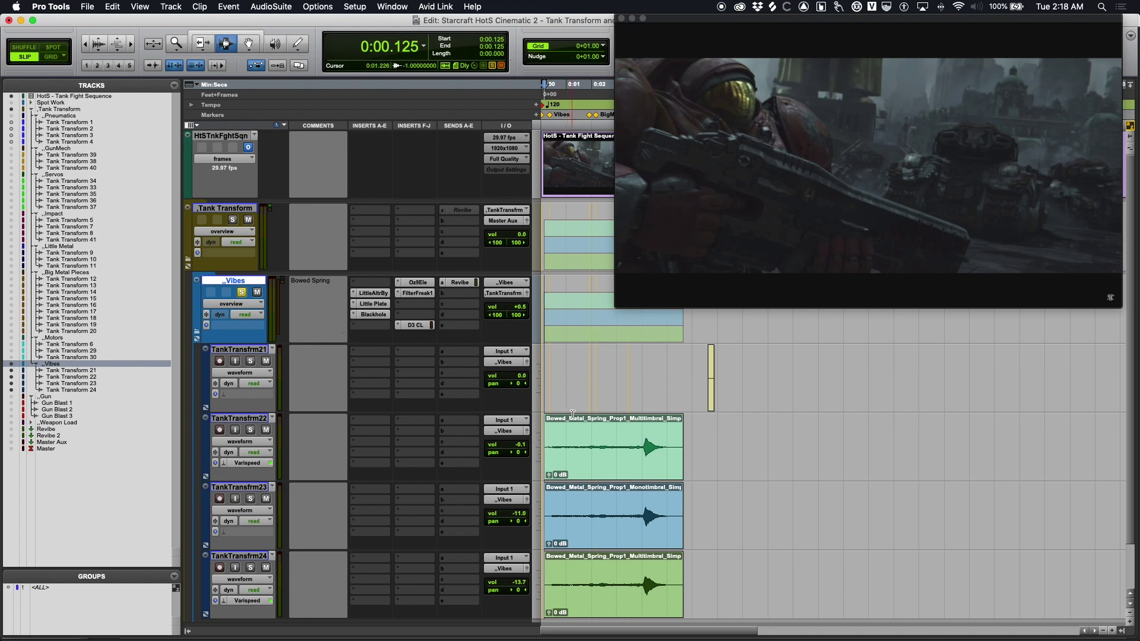
key(space)
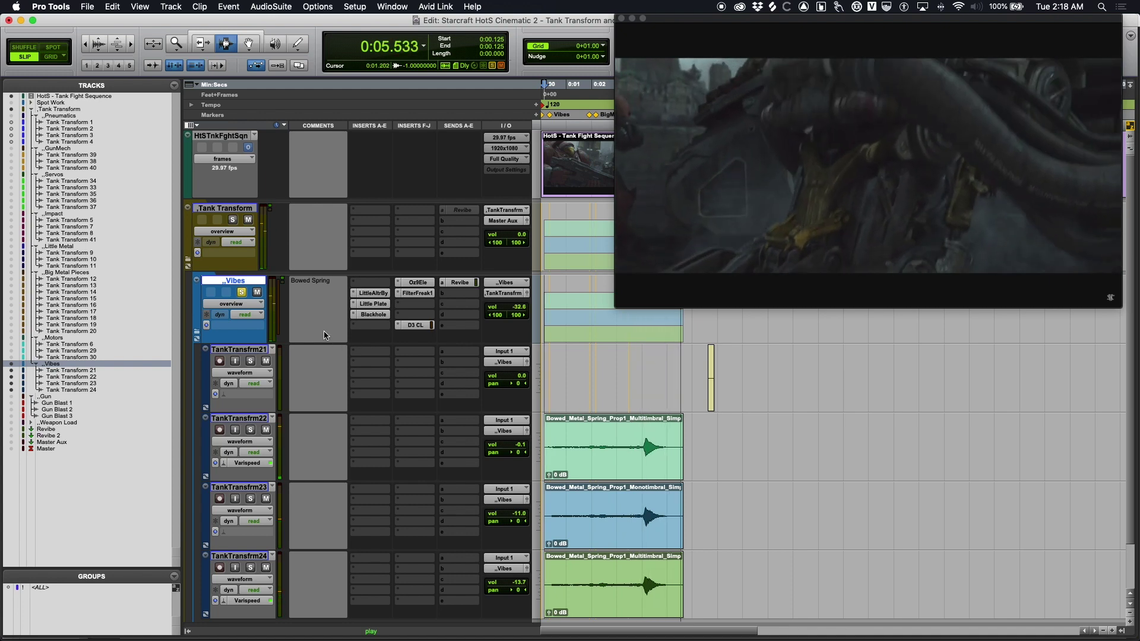
key(space)
Step: Examine the Little AlterBoy pitch settings and the Little Plate reverb settings on the Vibes folder, closing each plug-in
click(373, 293)
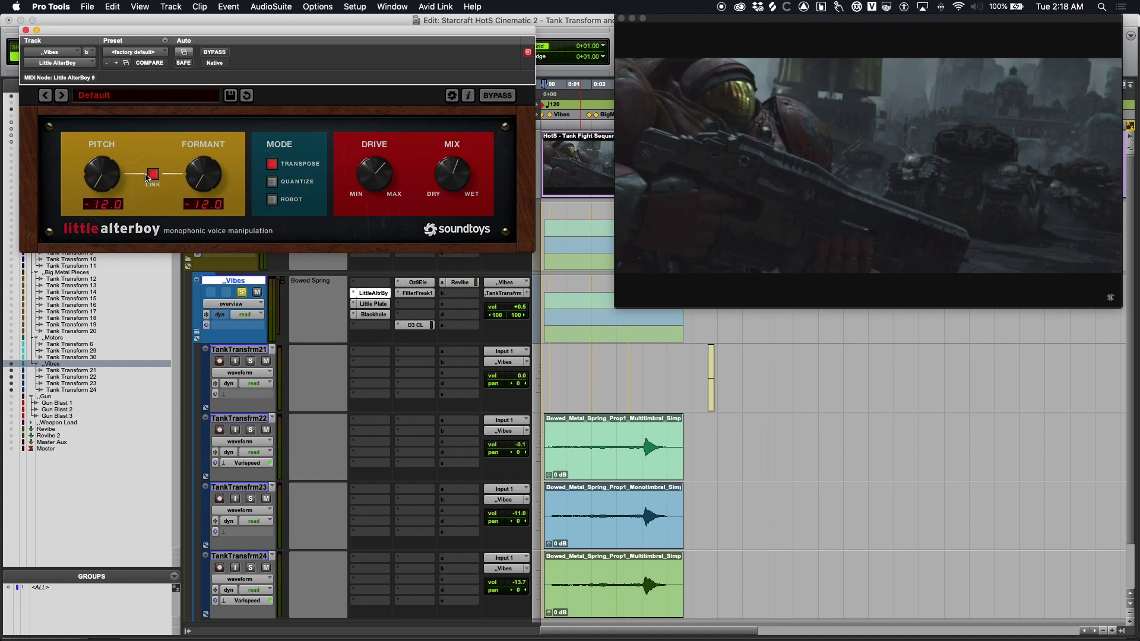
click(25, 30)
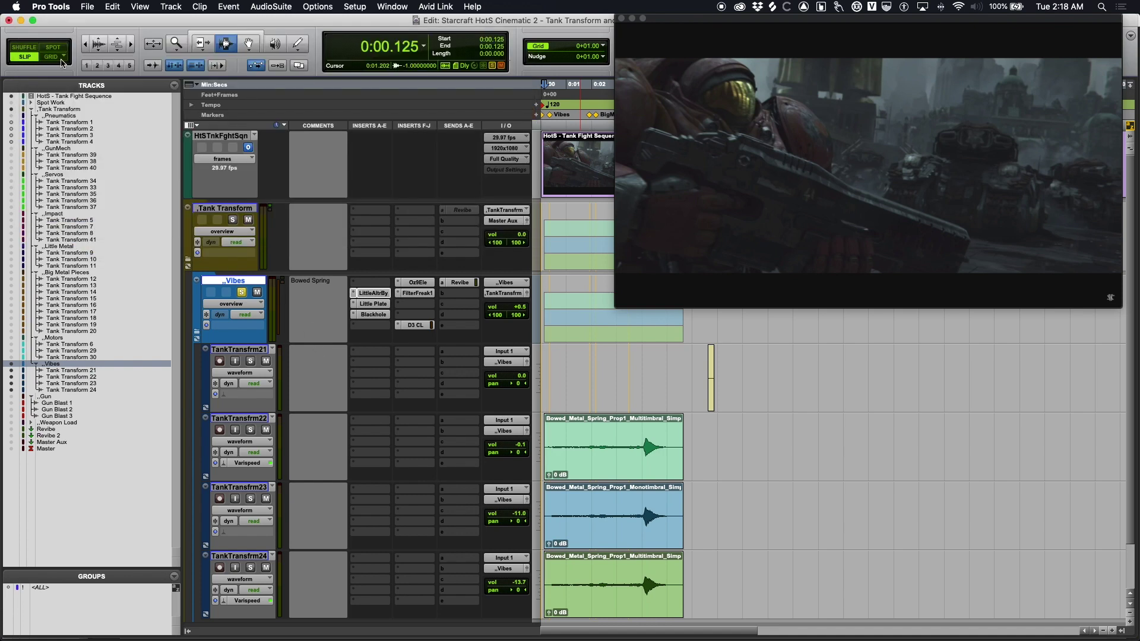
click(385, 306)
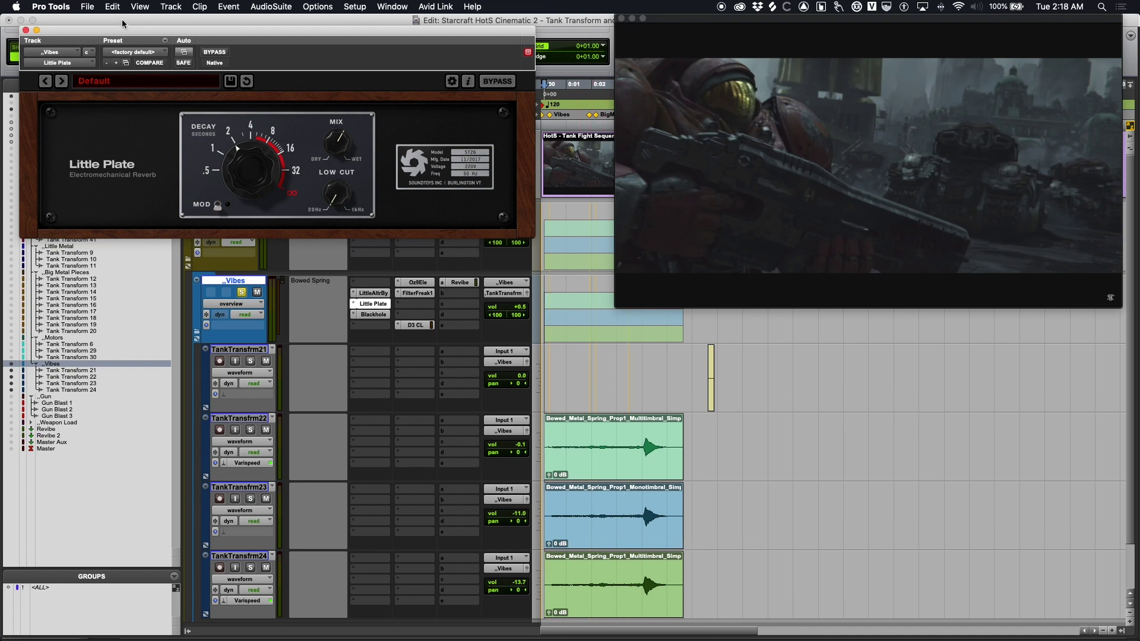
drag(38, 30, 92, 43)
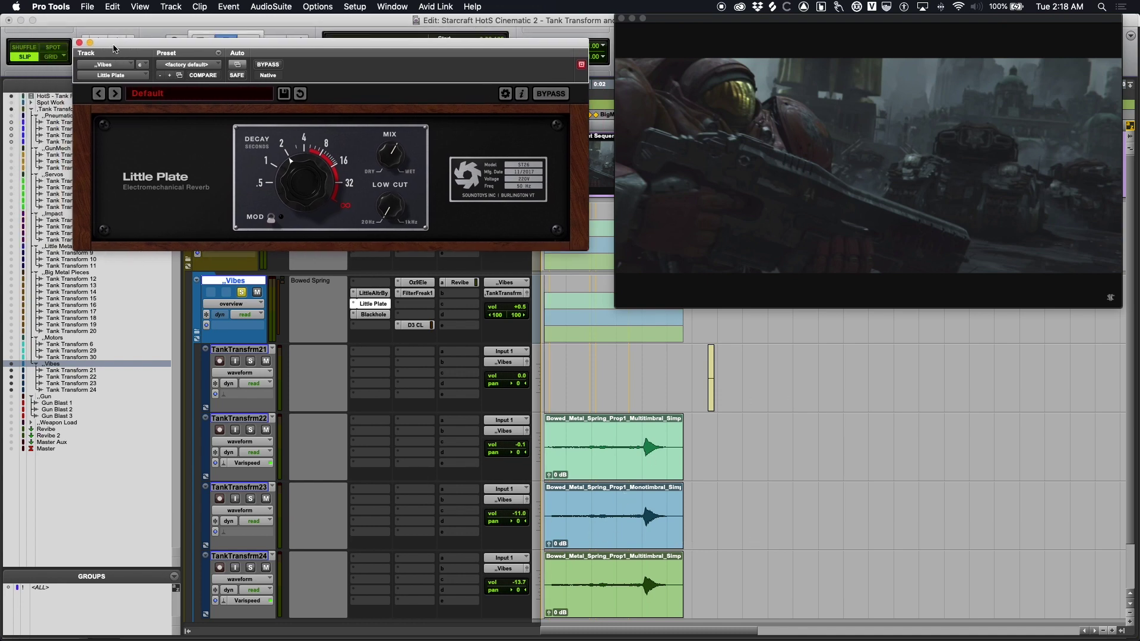
click(80, 43)
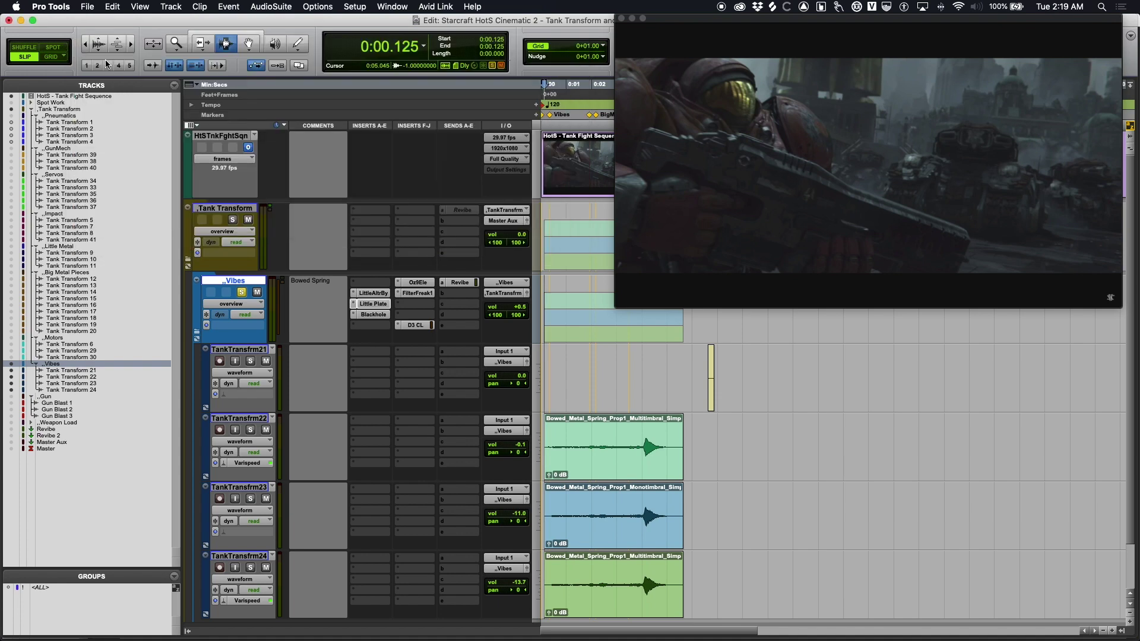
Step: Examine the Blackhole reverb settings on the Vibes folder, repositioning its window to uncover the tracks, and close the plug-in
click(374, 315)
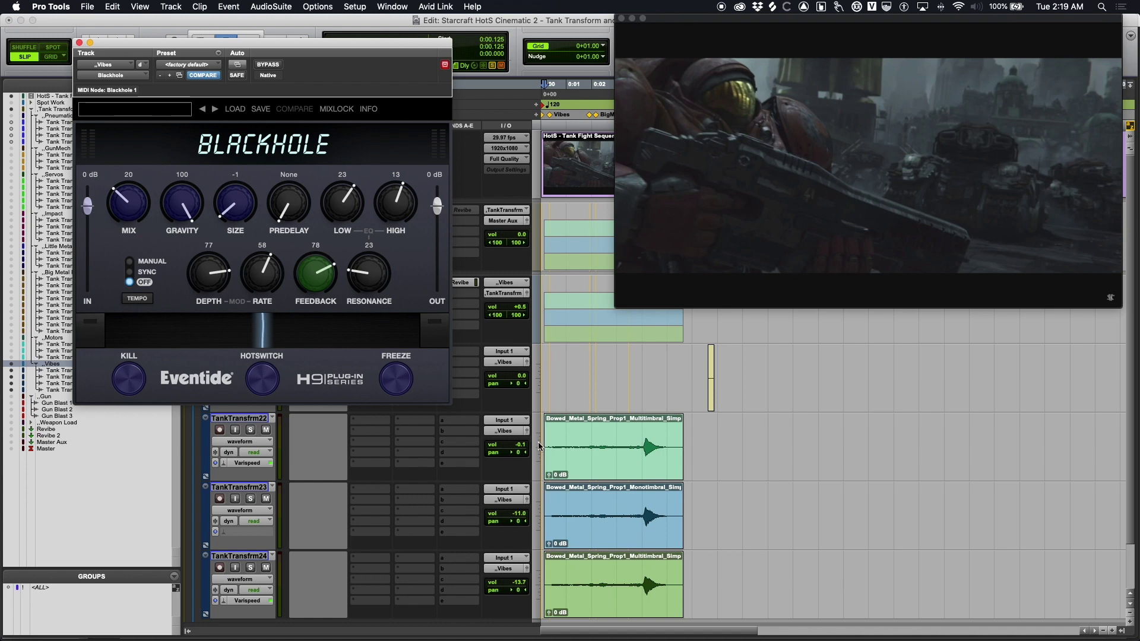
key(space)
drag(220, 52, 425, 38)
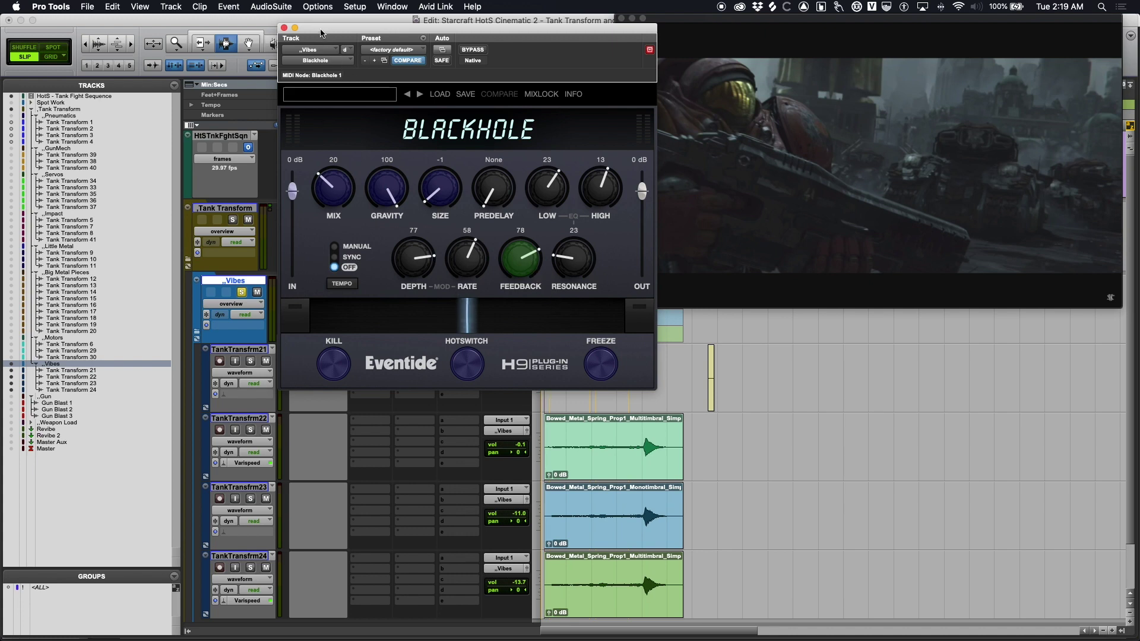
drag(321, 32, 418, 58)
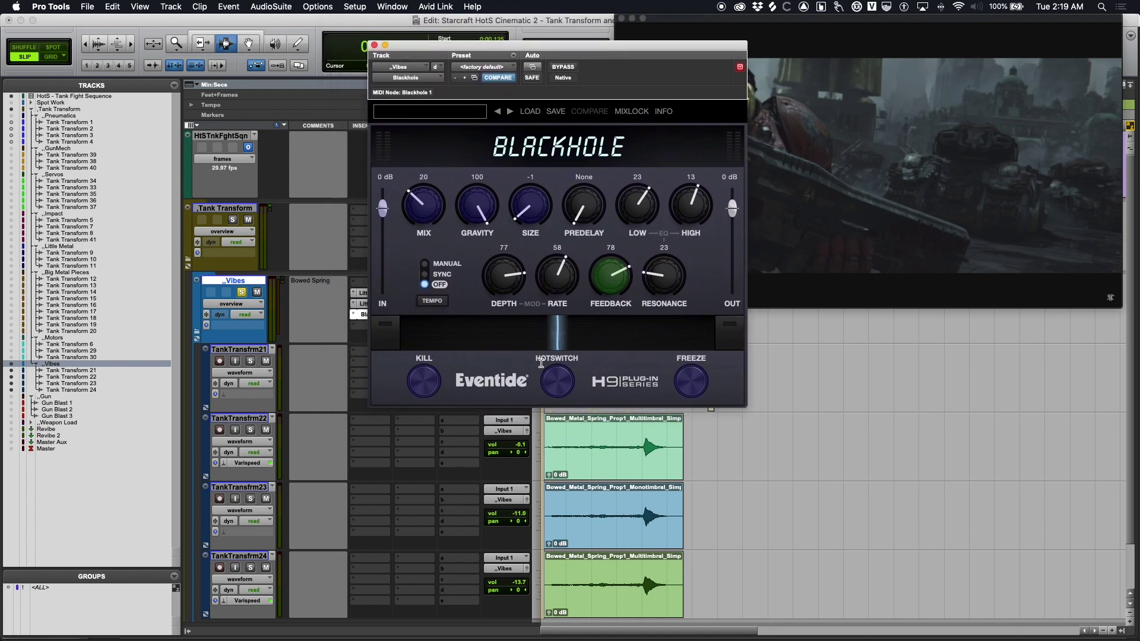
click(374, 45)
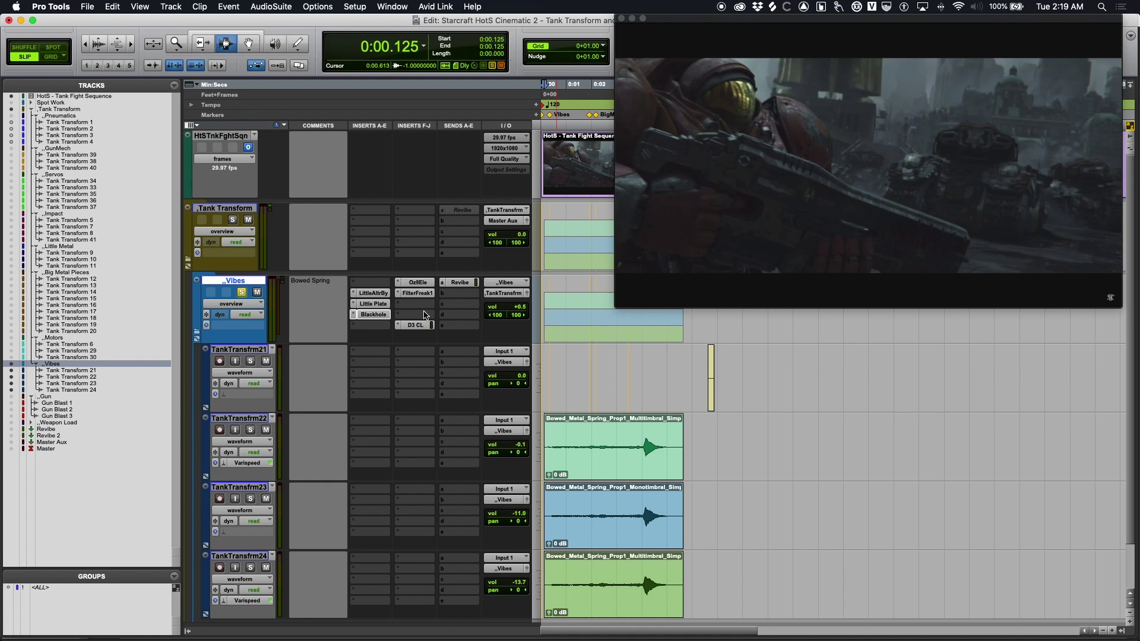
Step: Examine the FilterFreak settings on the Vibes folder, close the plug-in, and audition the soloed folder from 0:00.125
click(415, 294)
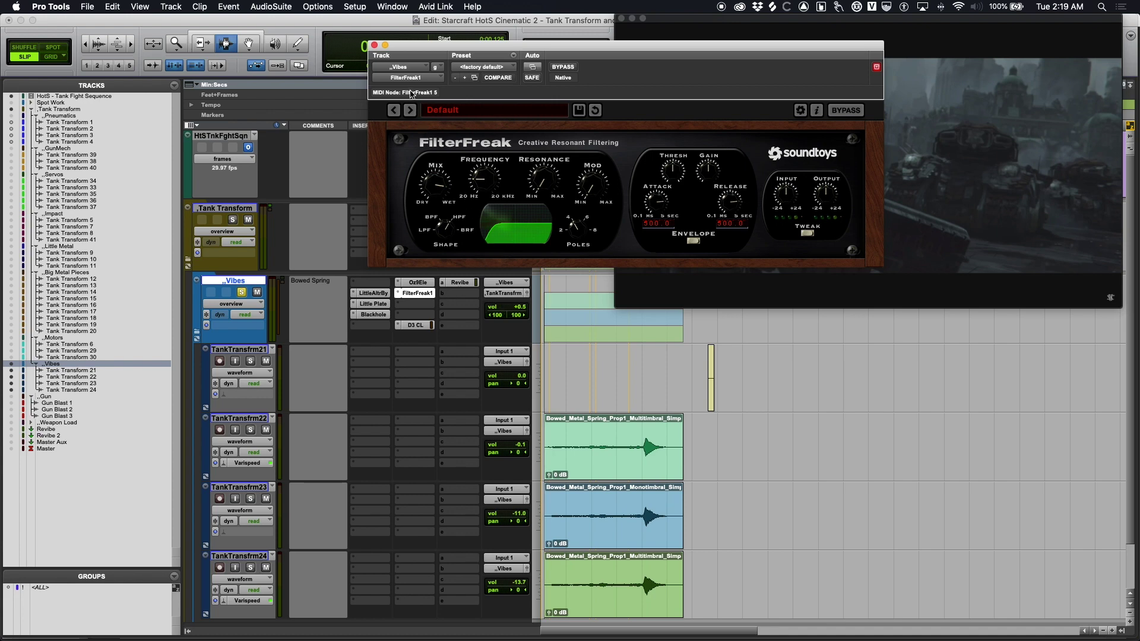
click(374, 44)
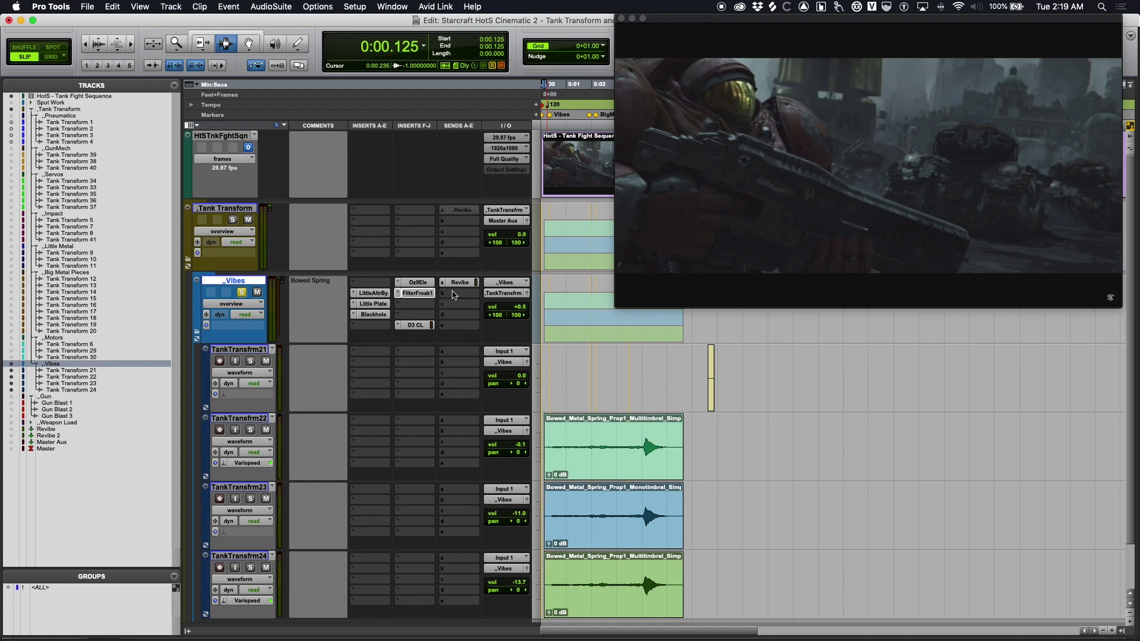
click(241, 292)
click(242, 292)
key(Return)
key(Tab)
key(space)
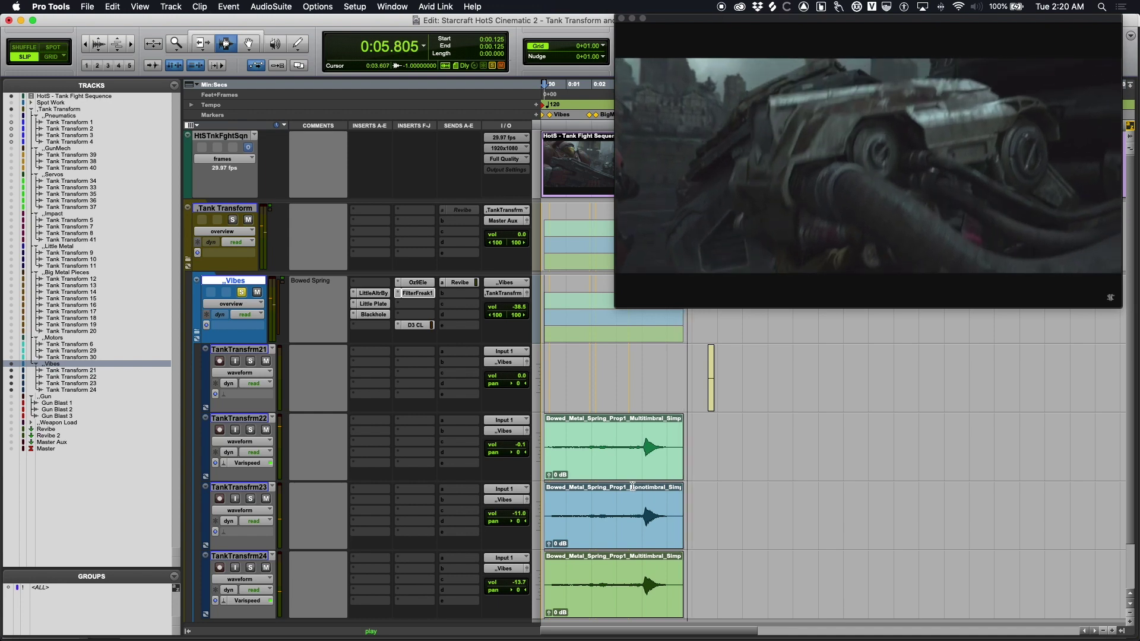
key(space)
key(shift+s)
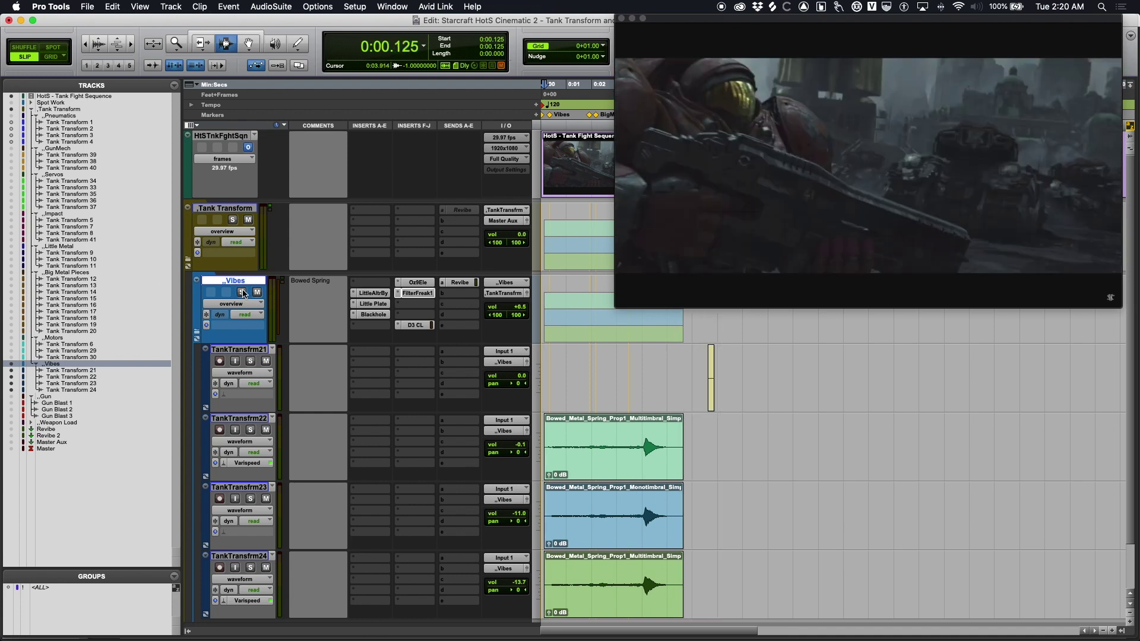
Step: Show only the folder tracks, from Pneumatics through Vibes plus Gun, and play the full mix from 0:00.000
click(12, 364)
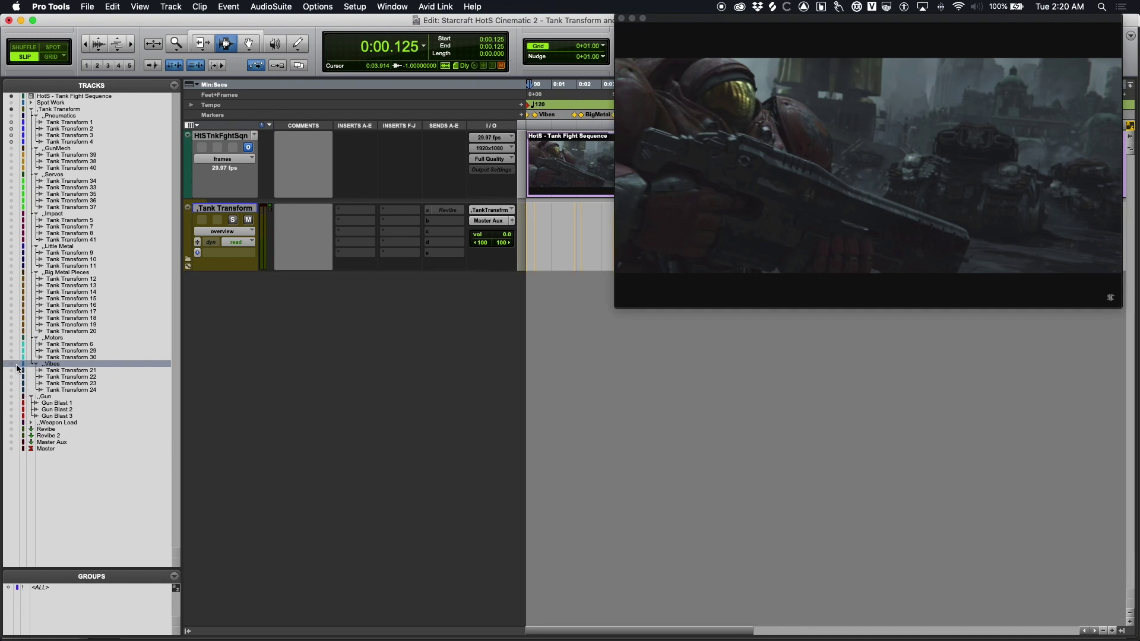
click(11, 116)
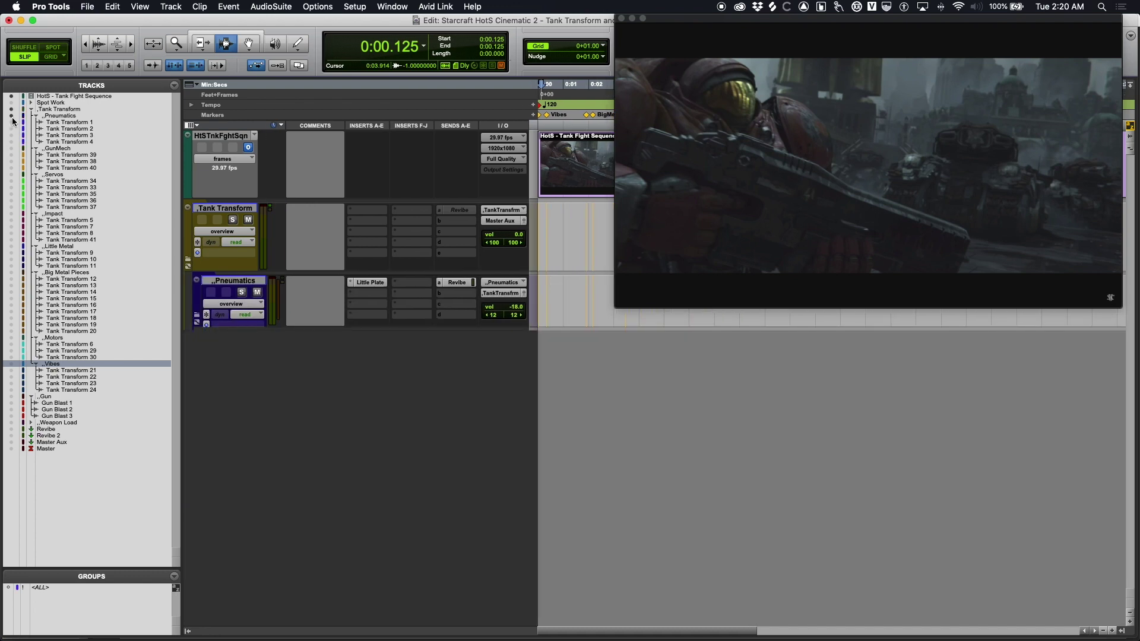
click(11, 149)
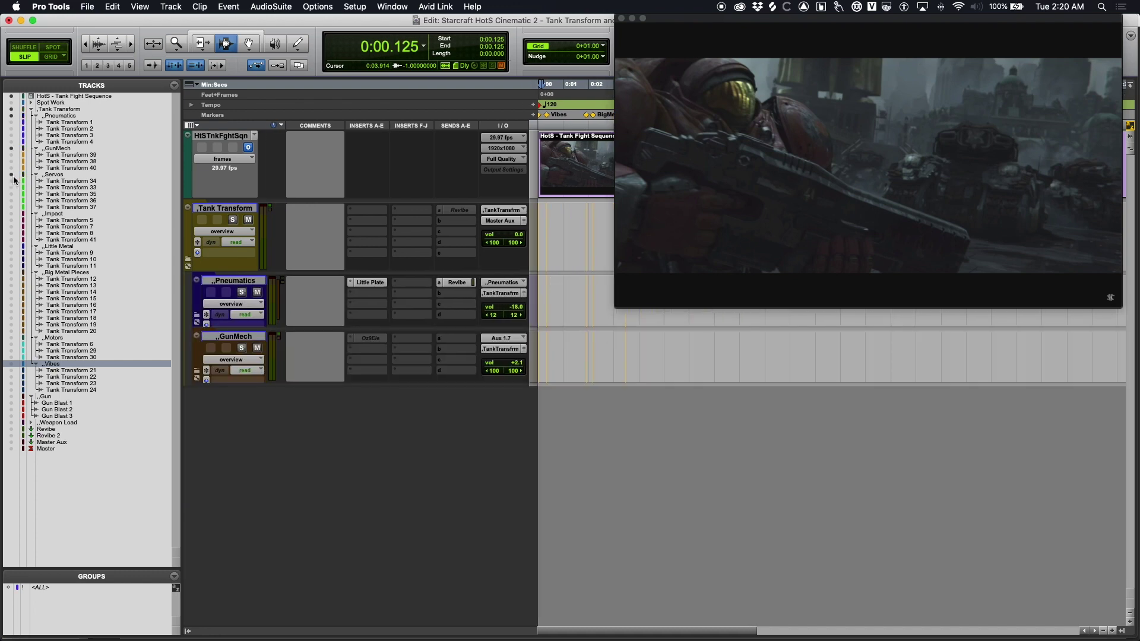
click(12, 174)
click(11, 214)
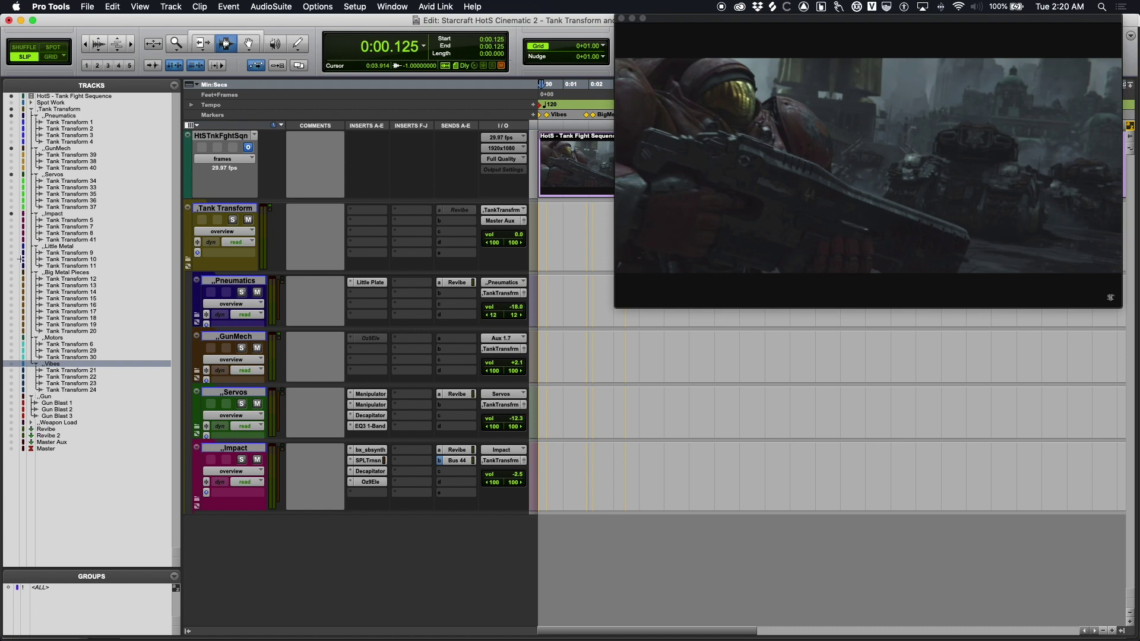
click(12, 247)
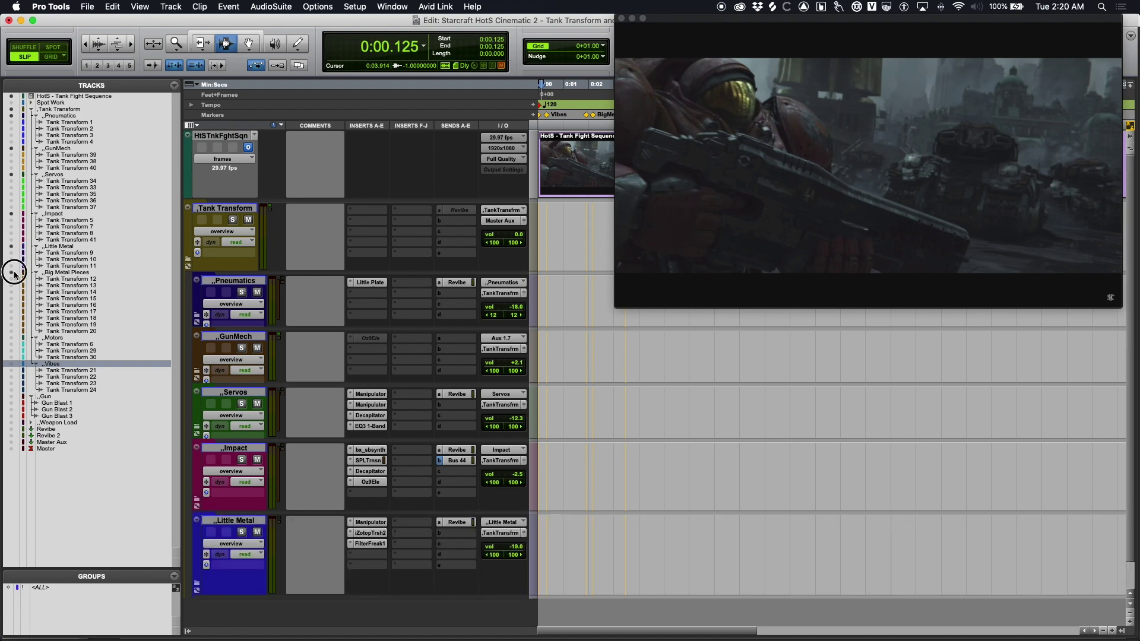
click(11, 273)
click(12, 339)
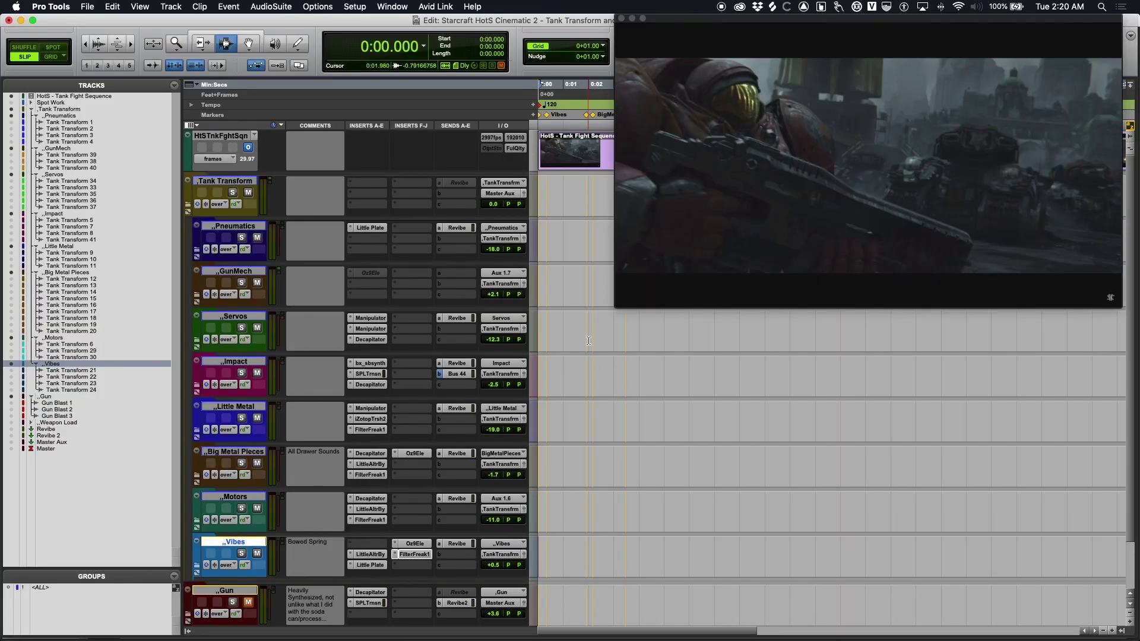
key(space)
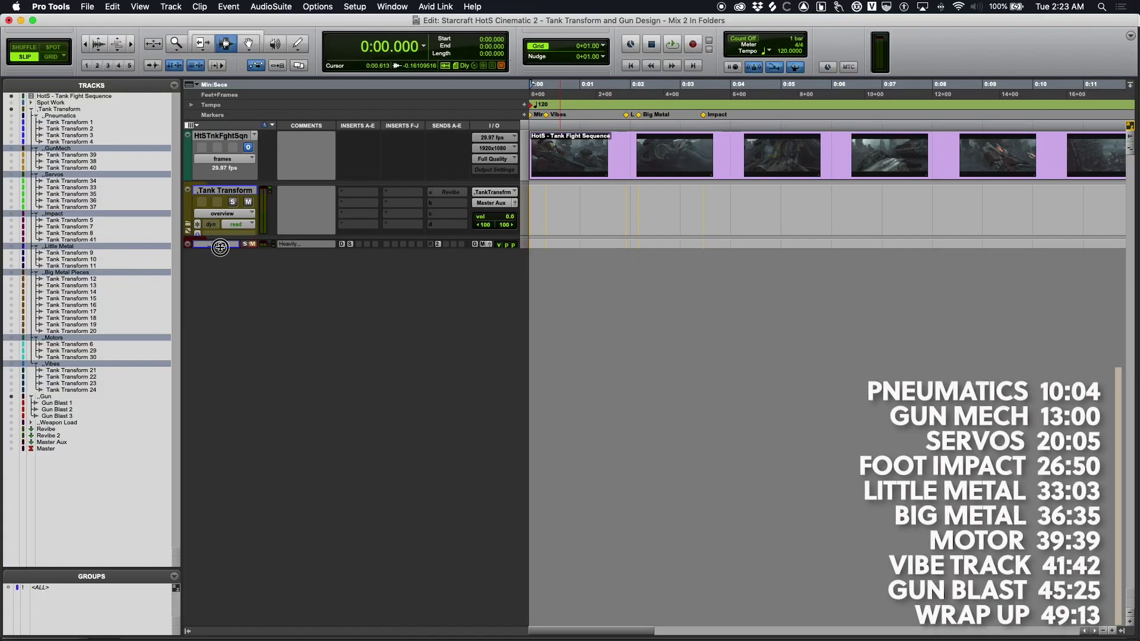
Step: Enlarge and unmute the Gun folder track, and open the video window
drag(220, 248, 330, 486)
click(248, 257)
click(697, 315)
key(super+equal)
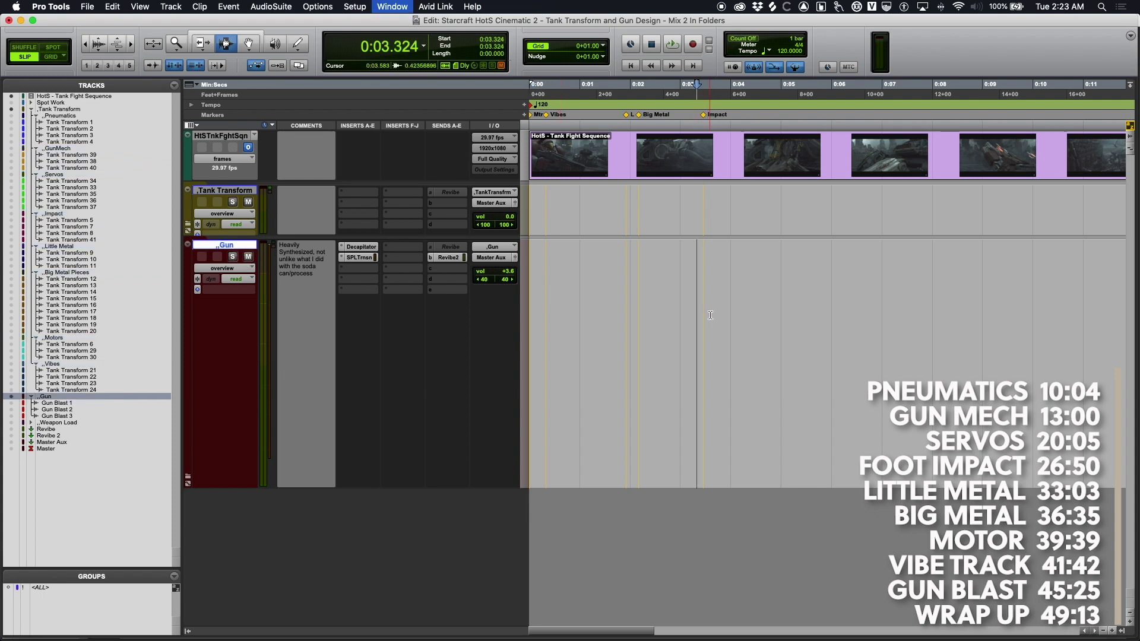
Step: Return the playhead to 0:00.000 and show the Gun Blast 1, 2 and 3 tracks inside the Gun folder
drag(657, 359, 751, 359)
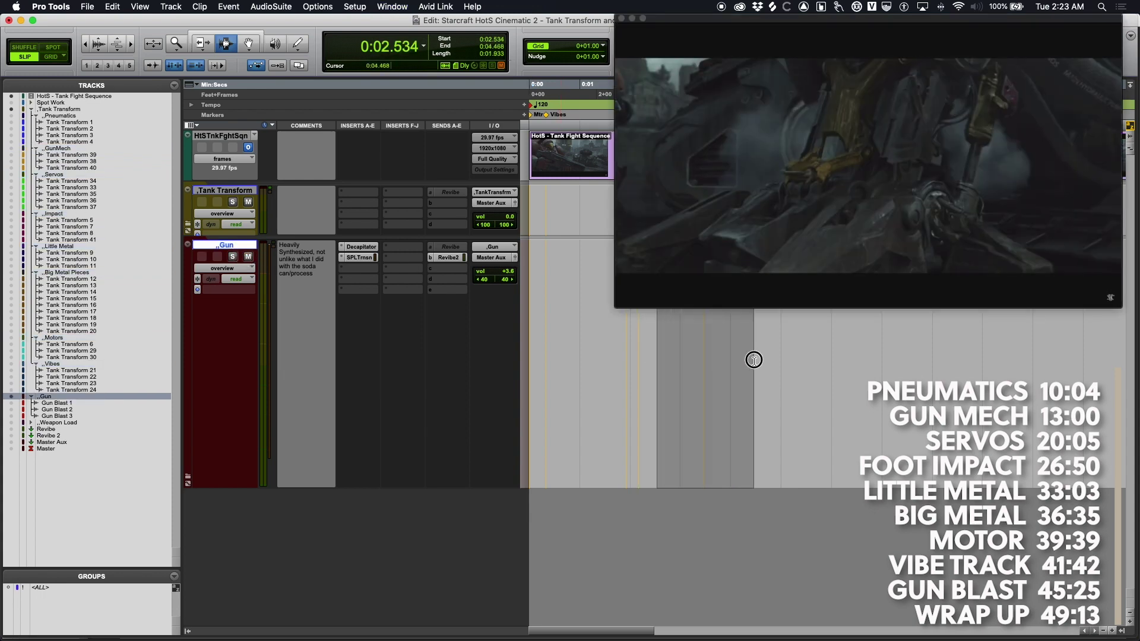
key(Return)
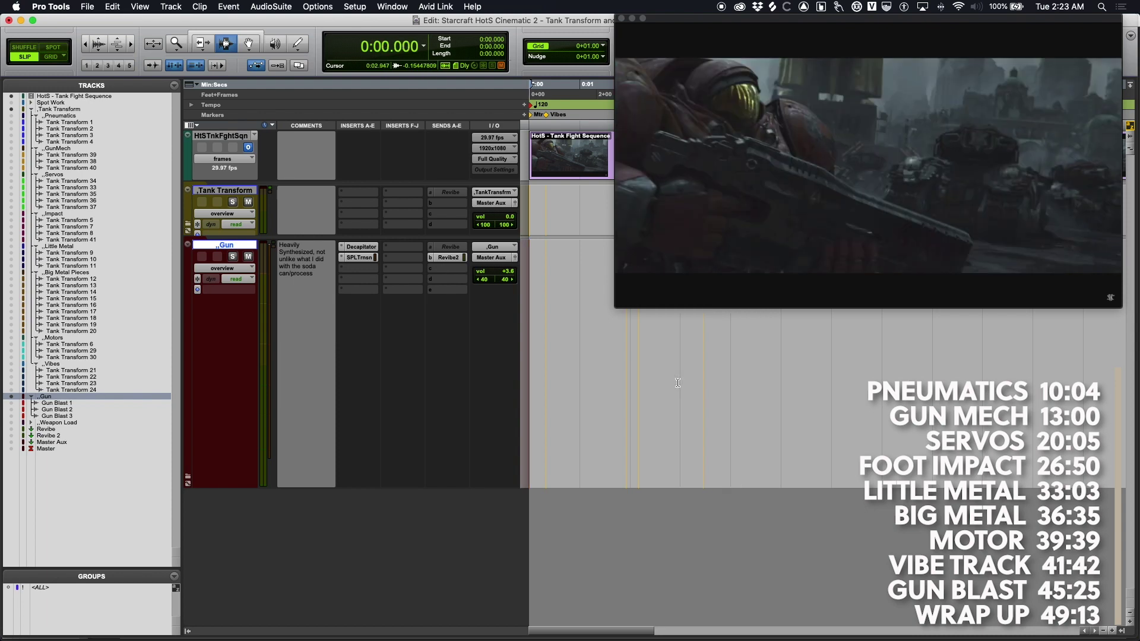
click(31, 419)
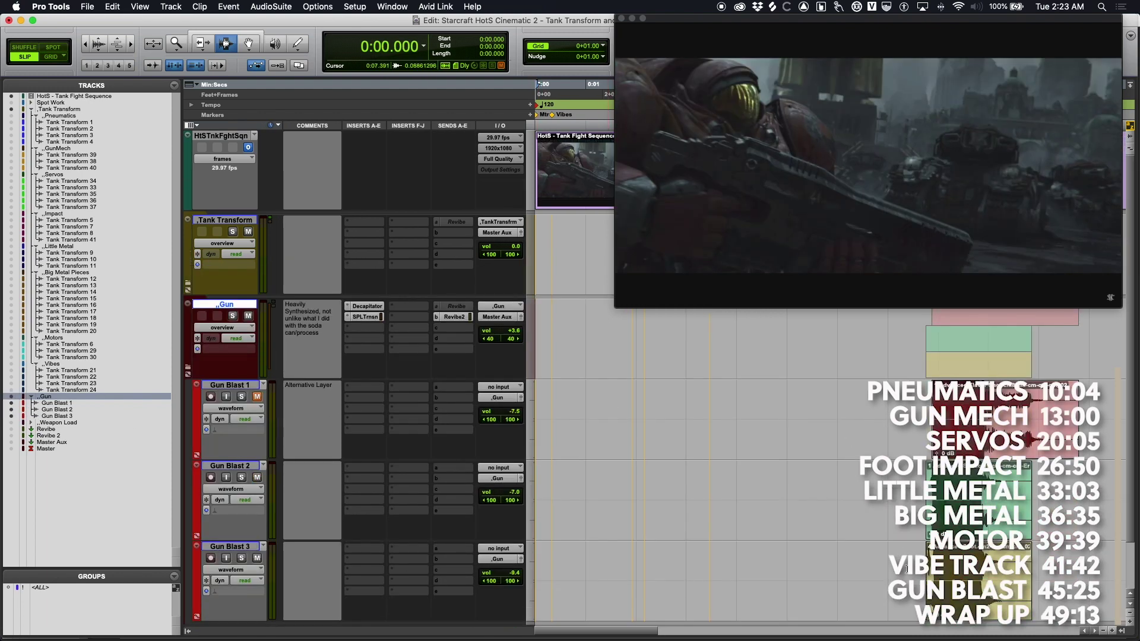
Step: Solo Gun Blast 2 and audition its shot from 0:07.754
click(851, 526)
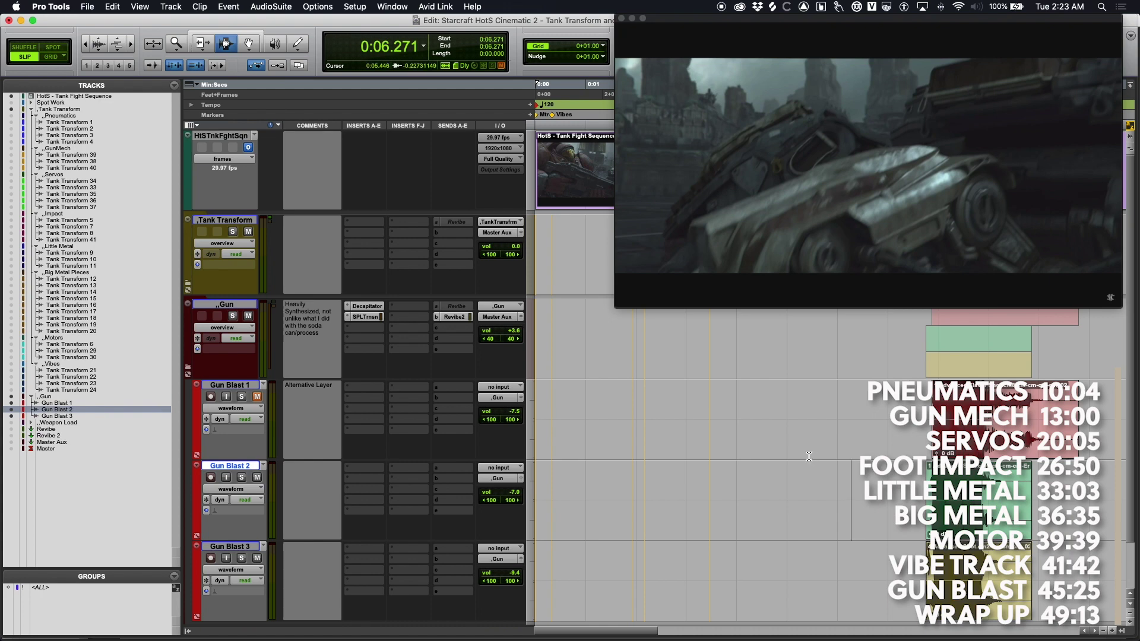
key(space)
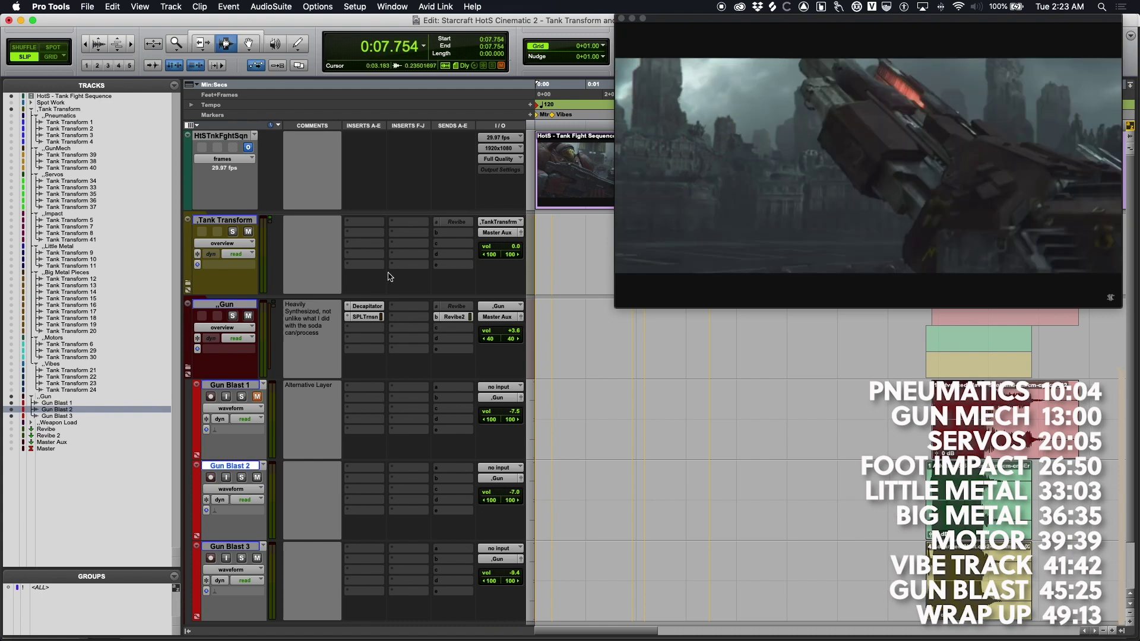
click(103, 48)
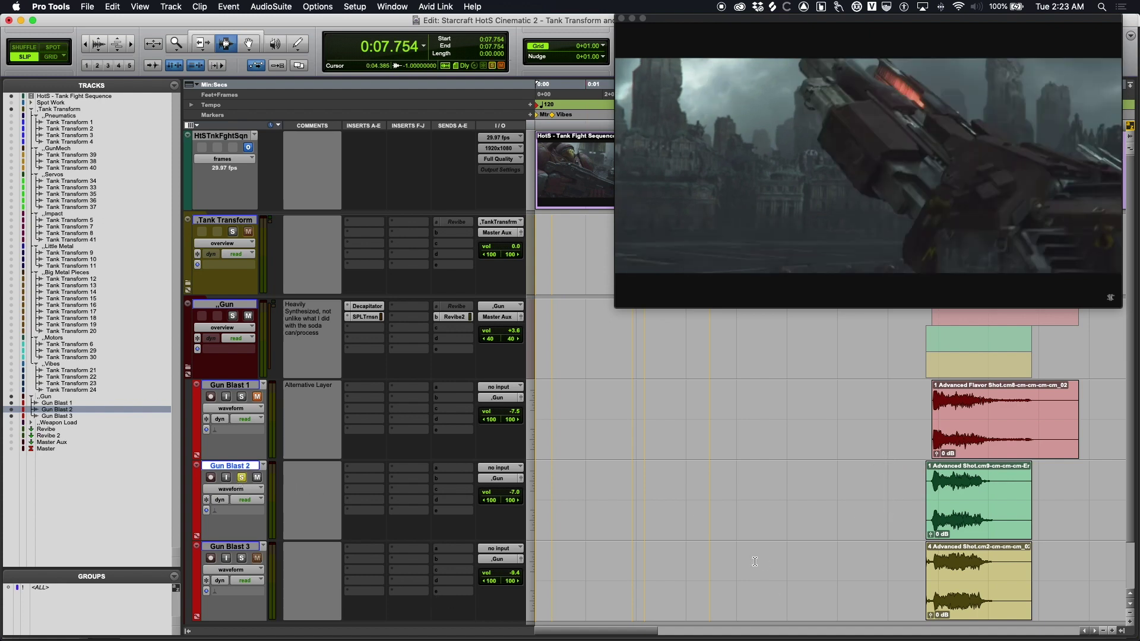
key(space)
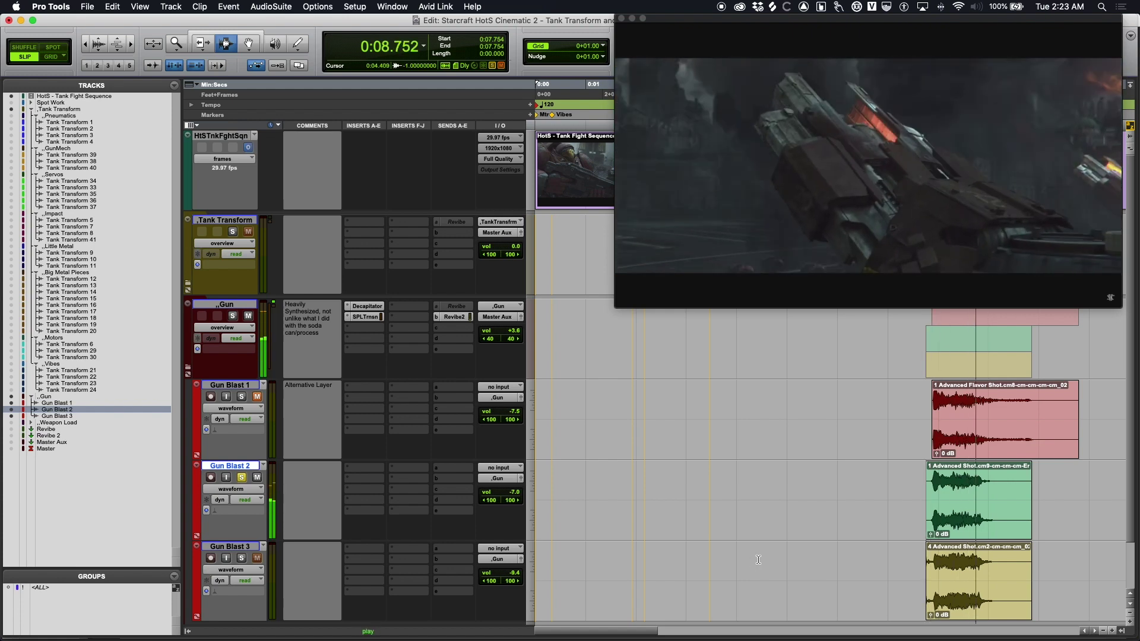
key(space)
Step: Switch the solo from Gun Blast 2 to Gun Blast 3 and audition it from 0:07.754
click(242, 477)
key(space)
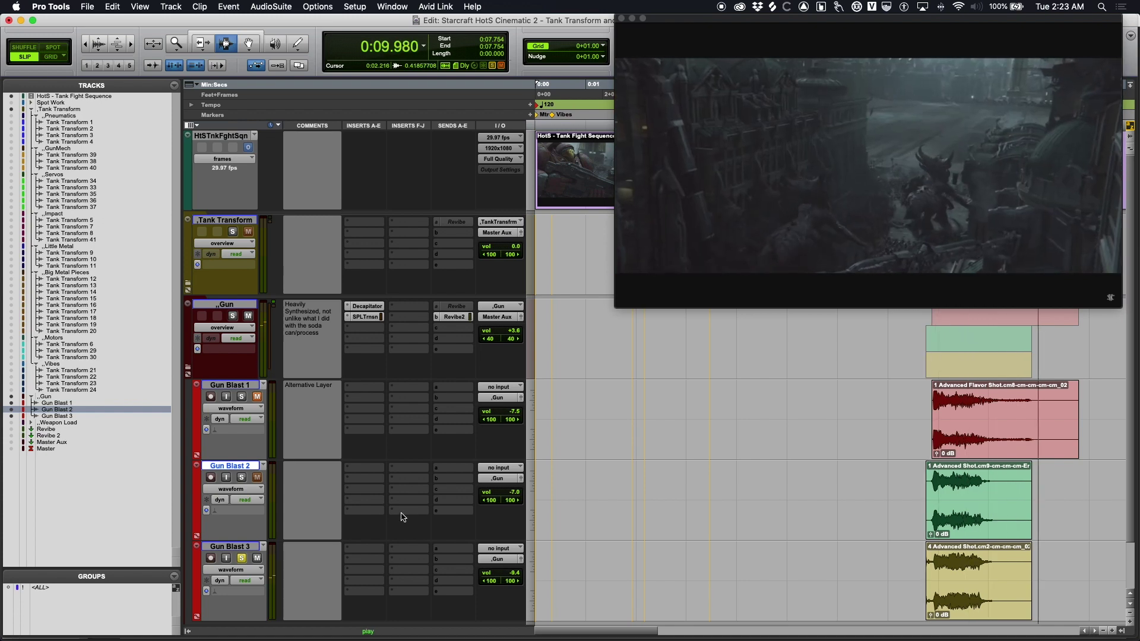
key(space)
Step: Audition Gun Blast 2 and Gun Blast 3 soloed together from 0:07.754, and clear both solos
click(241, 477)
key(space)
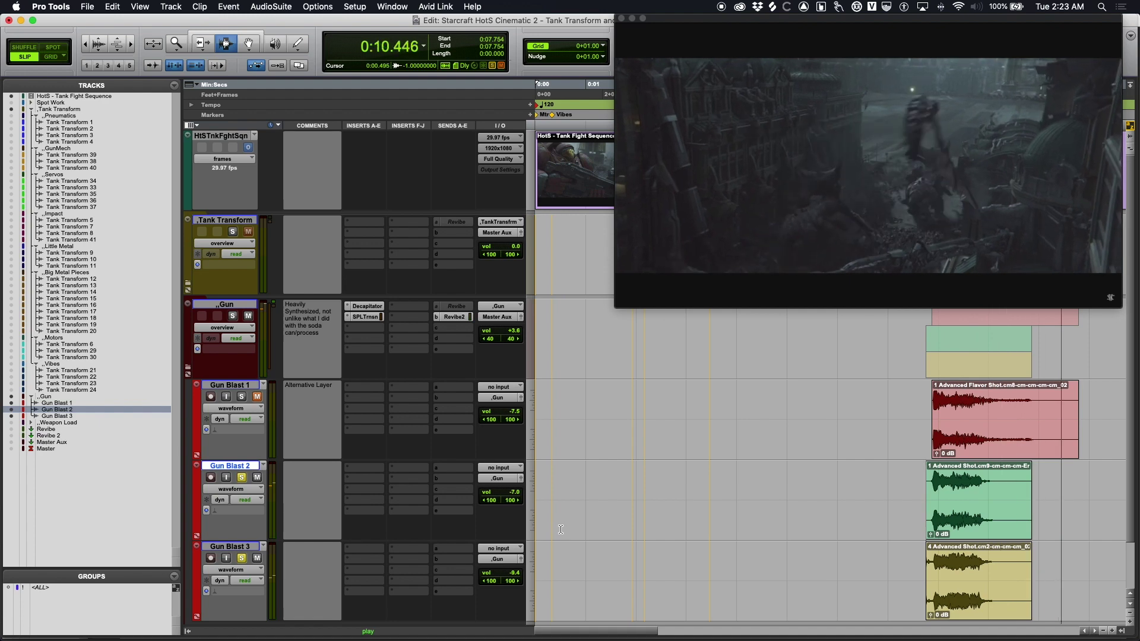
key(space)
click(240, 478)
click(242, 560)
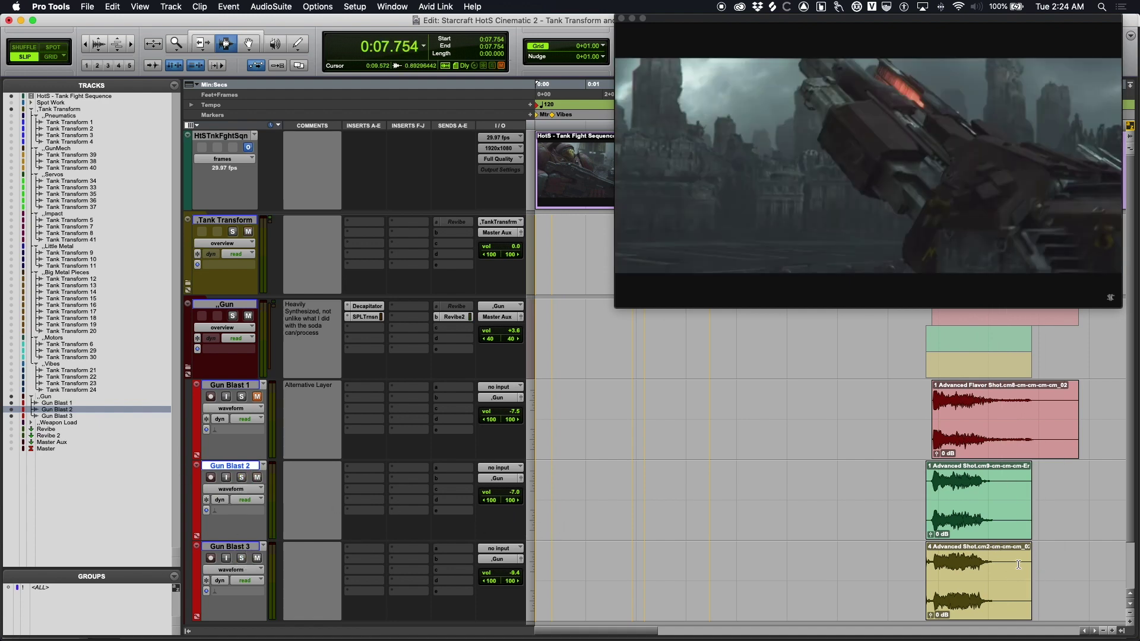
click(916, 502)
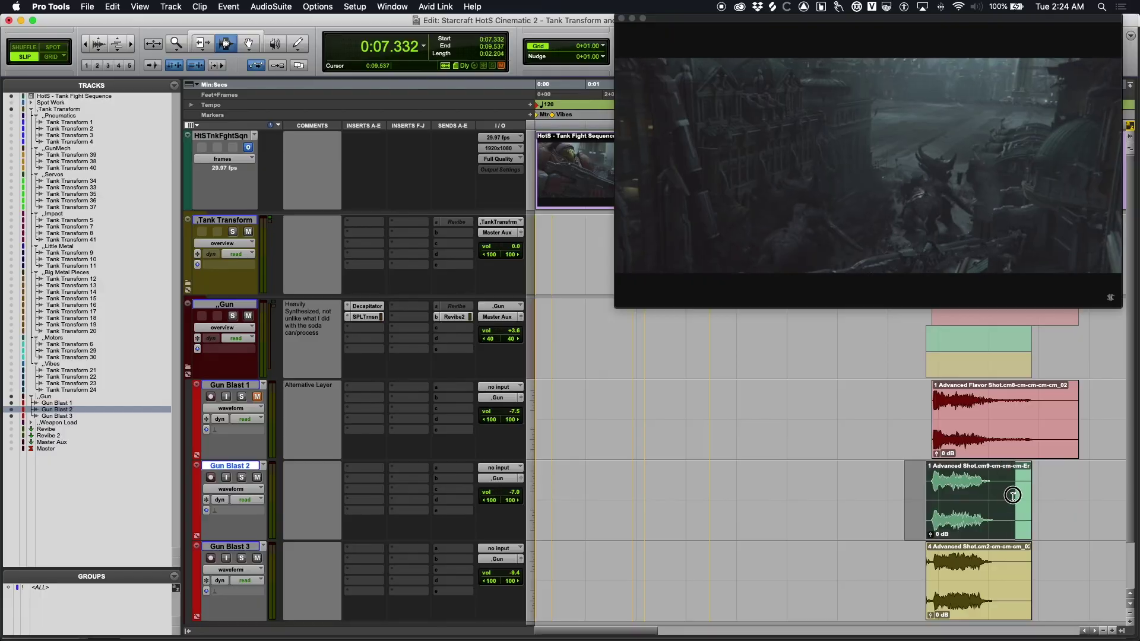
mouse_move(904, 496)
mouse_down()
mouse_move(799, 499)
mouse_move(893, 488)
mouse_move(918, 499)
mouse_up()
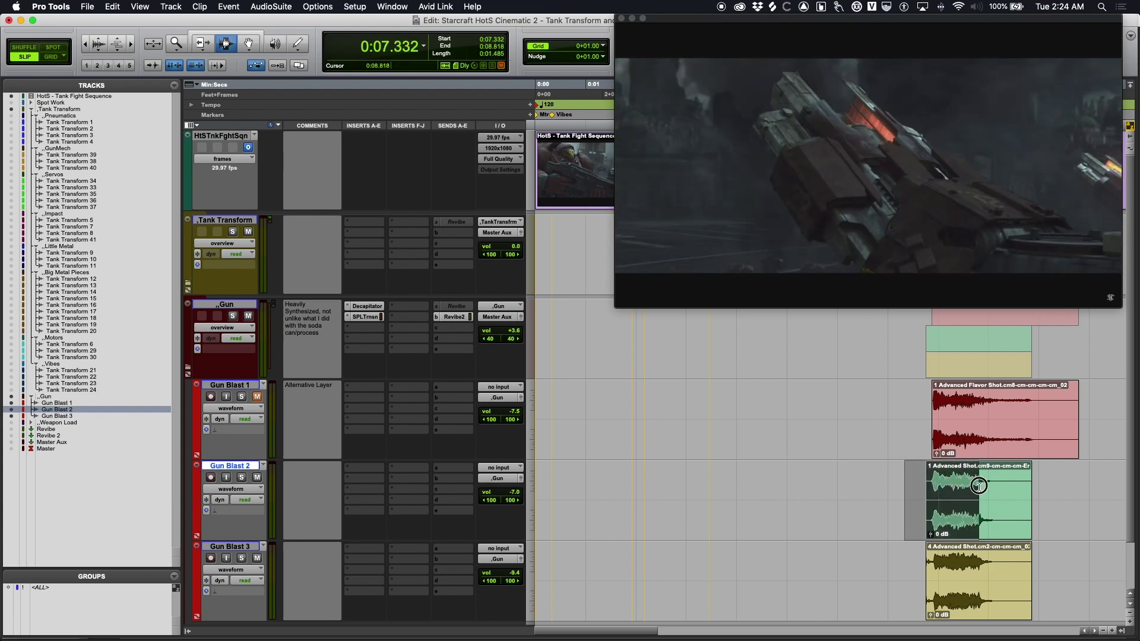
click(907, 500)
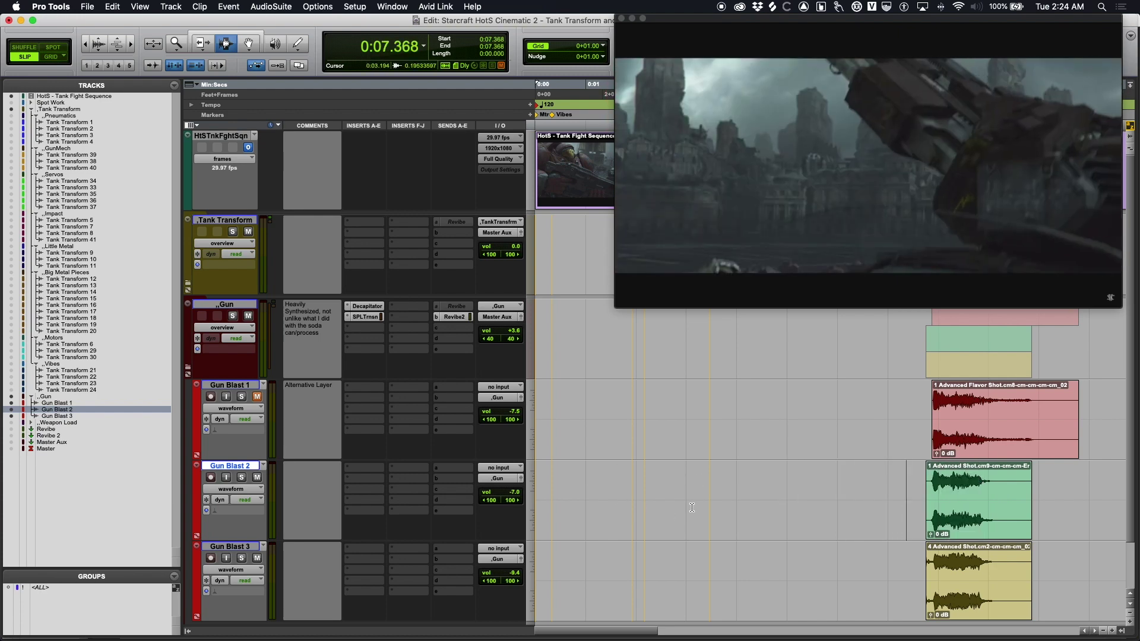
drag(824, 476, 1031, 487)
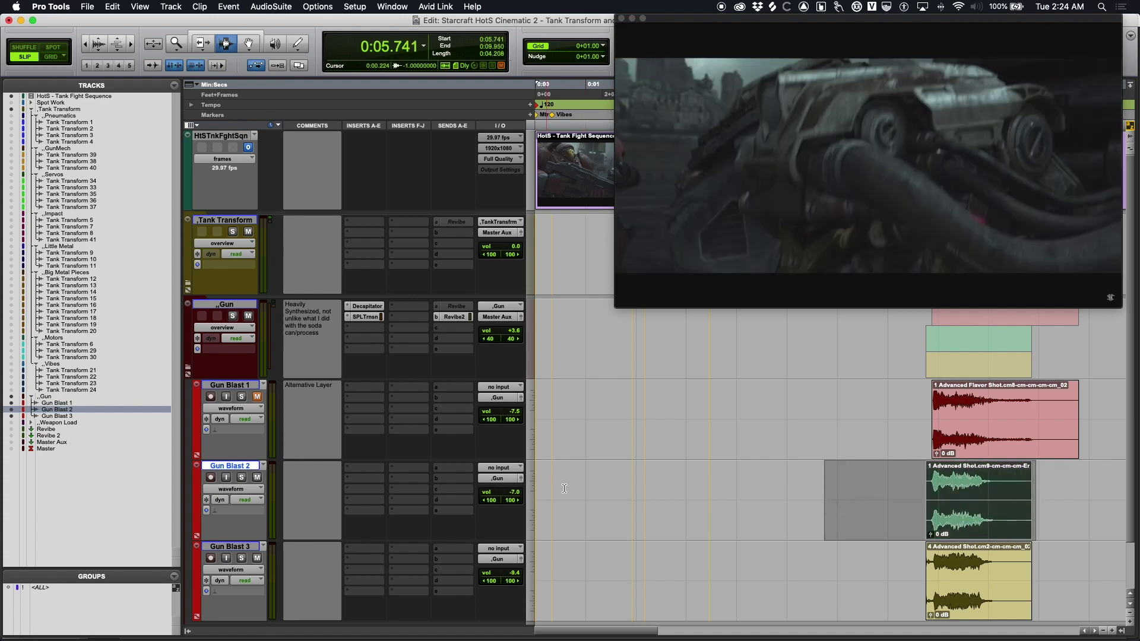
Step: Solo Gun Blast 1, the alternative layer, and audition it from its clip start at 0:07.873
click(783, 418)
key(Tab)
click(242, 397)
key(space)
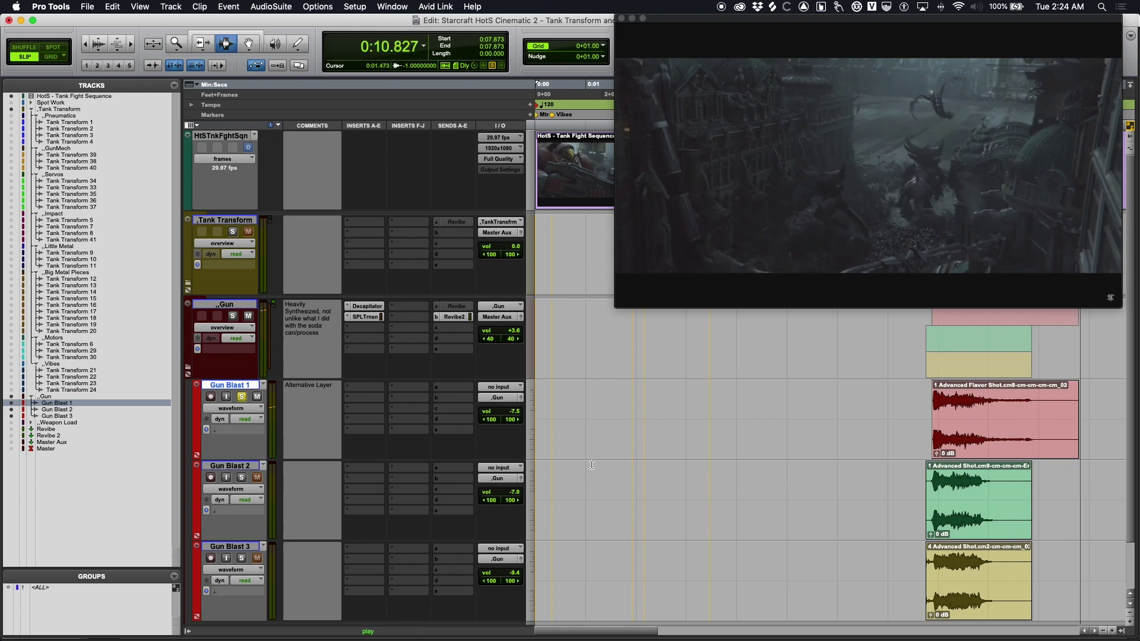
key(space)
Step: Switch the solo from Gun Blast 1 to Gun Blast 2, audition it from 0:07.873, and clear its solo
click(244, 397)
click(241, 477)
key(space)
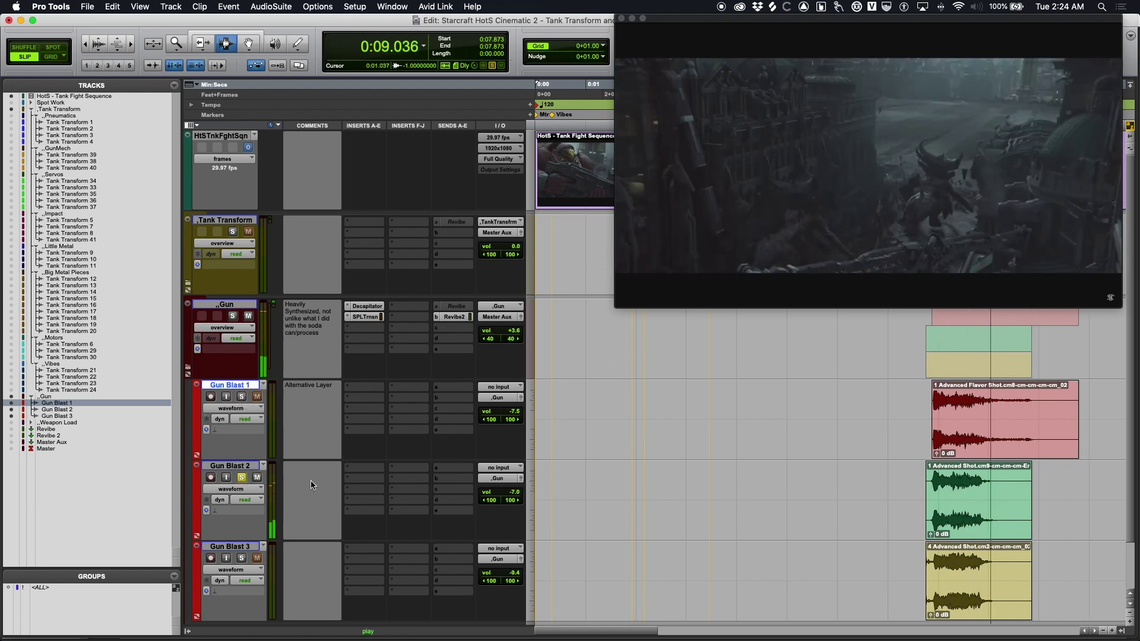
click(242, 477)
key(space)
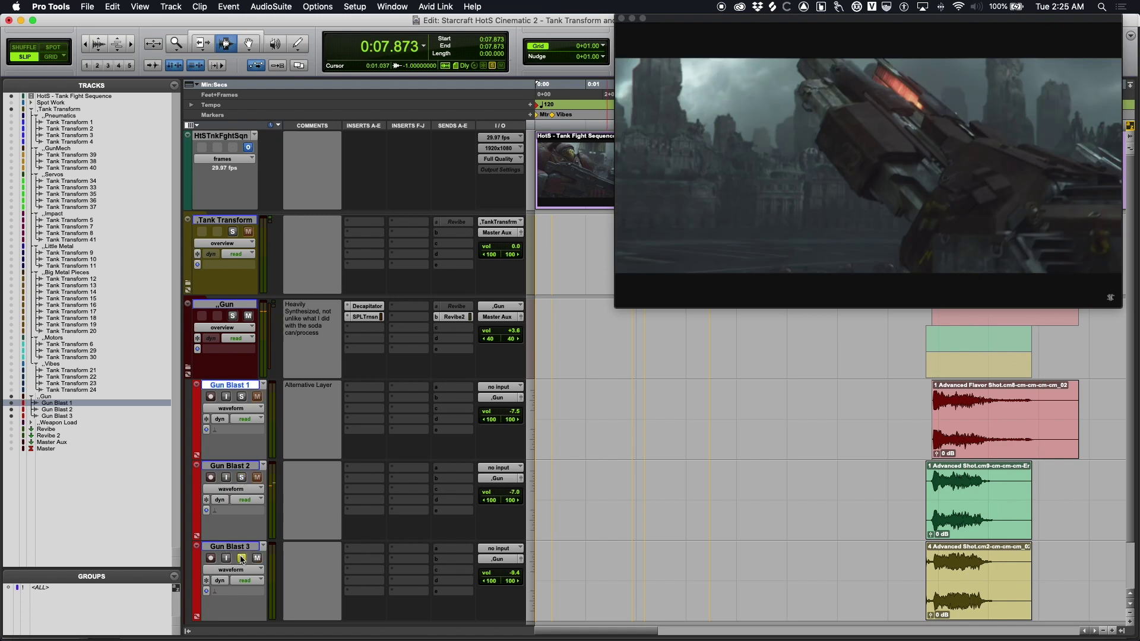
Step: Audition the soloed Gun Blast 3 twice from 0:07.873, and clear its solo
key(space)
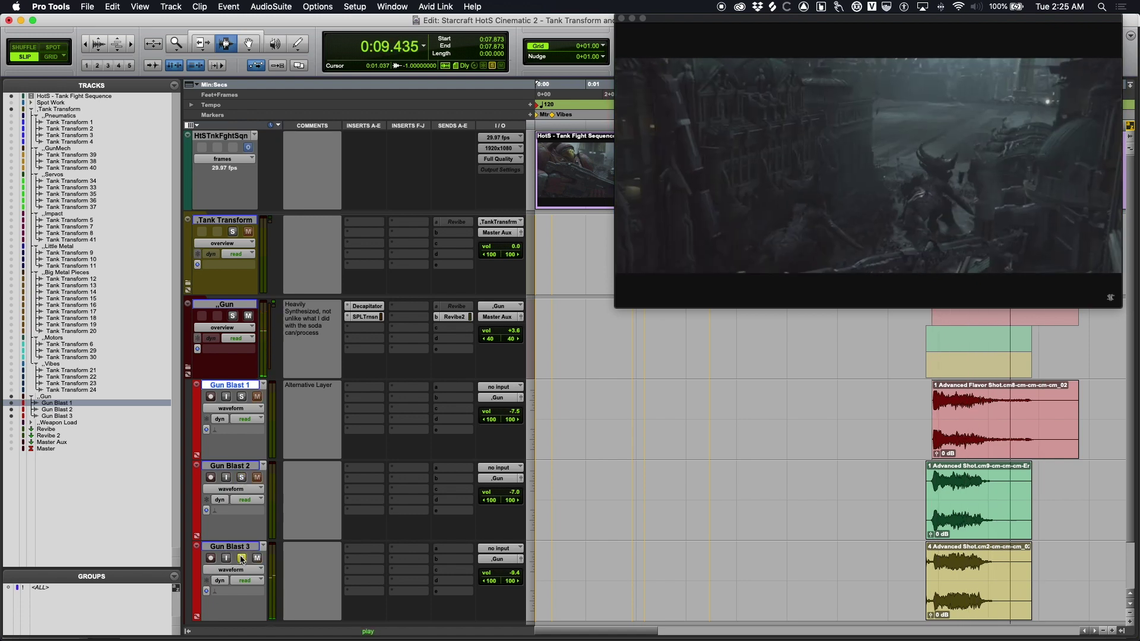
key(space)
key(space)
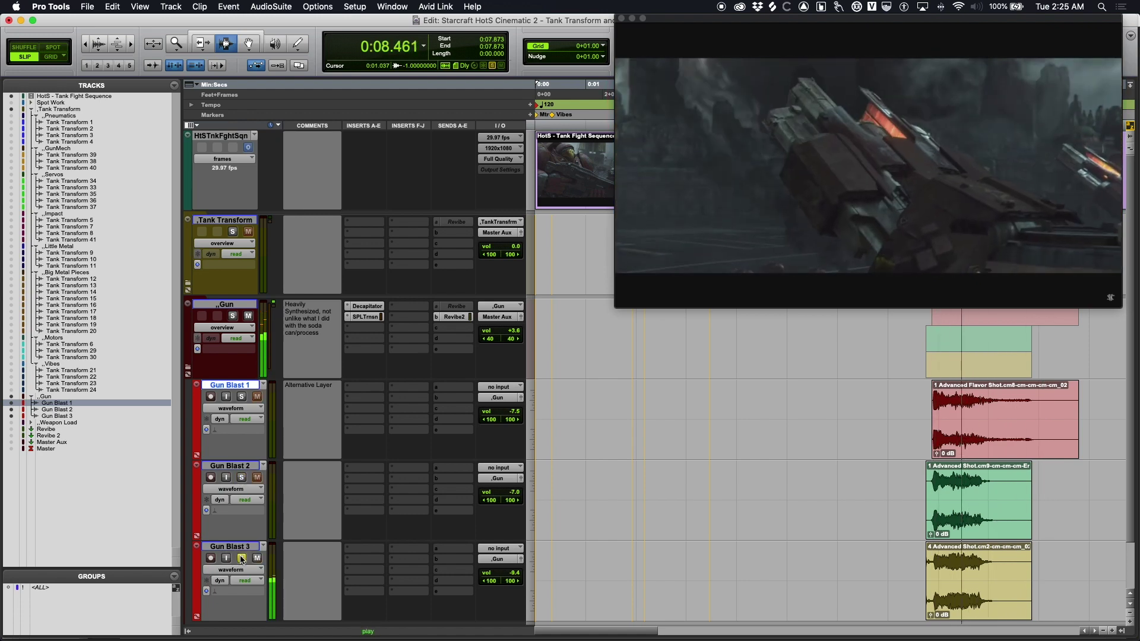
key(space)
click(241, 558)
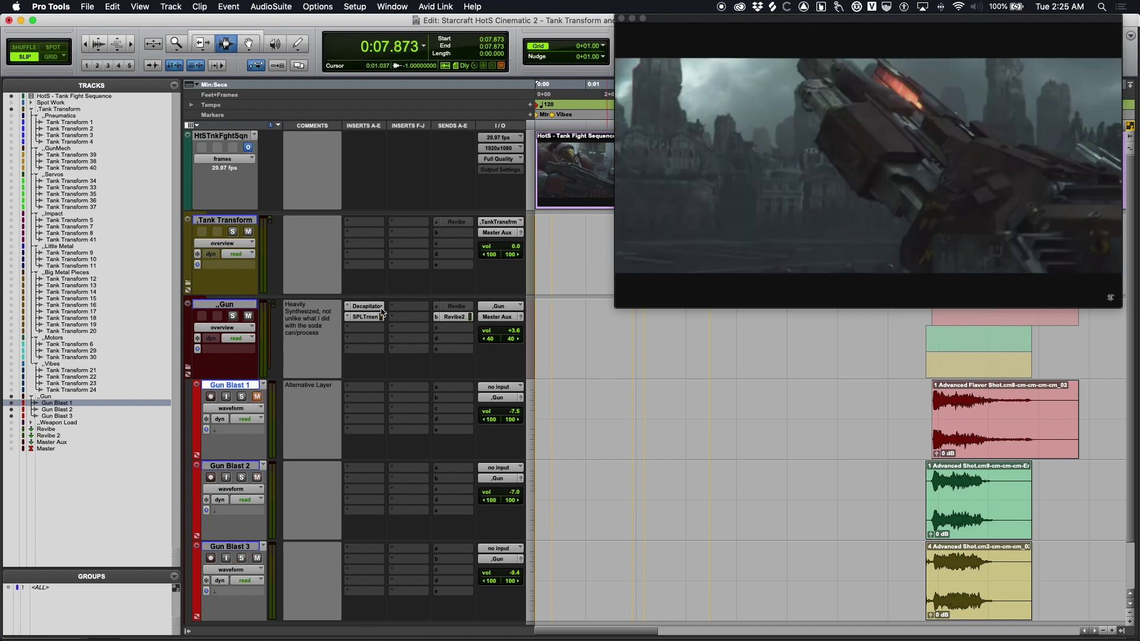
Step: Examine the Decapitator settings on the Gun folder, close the plug-in, and reposition the video window
click(382, 309)
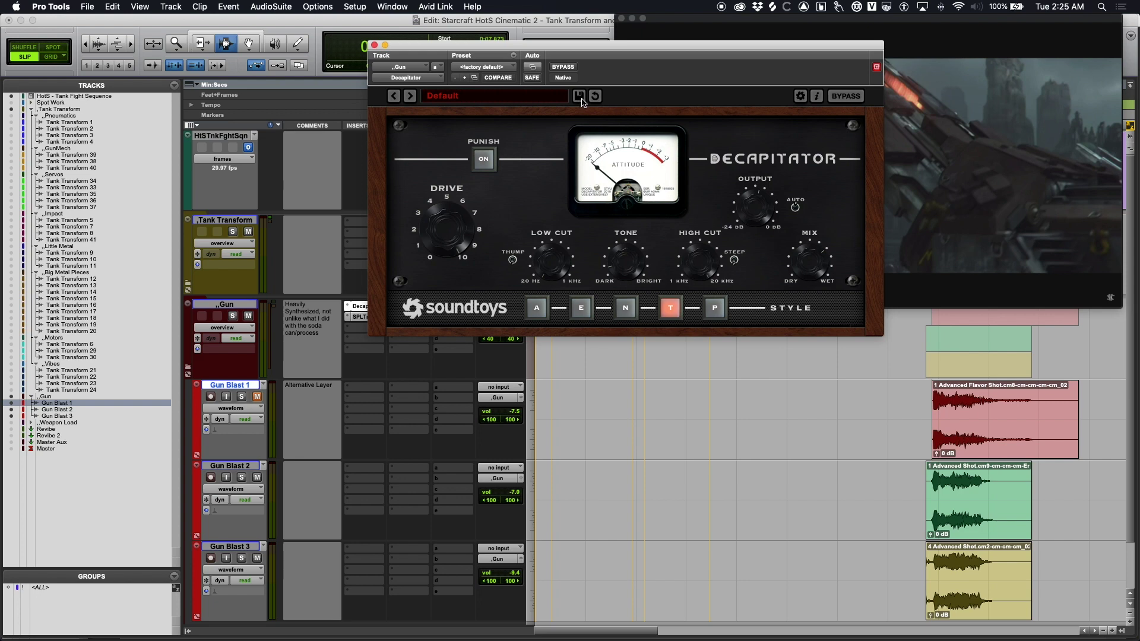
click(374, 44)
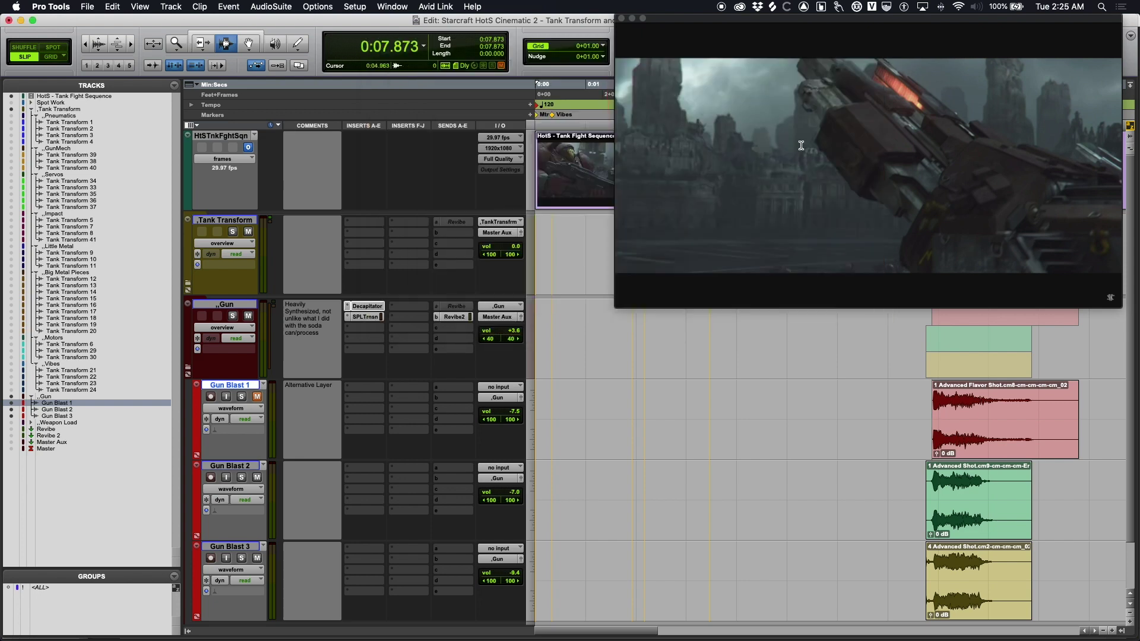
drag(871, 53, 834, 57)
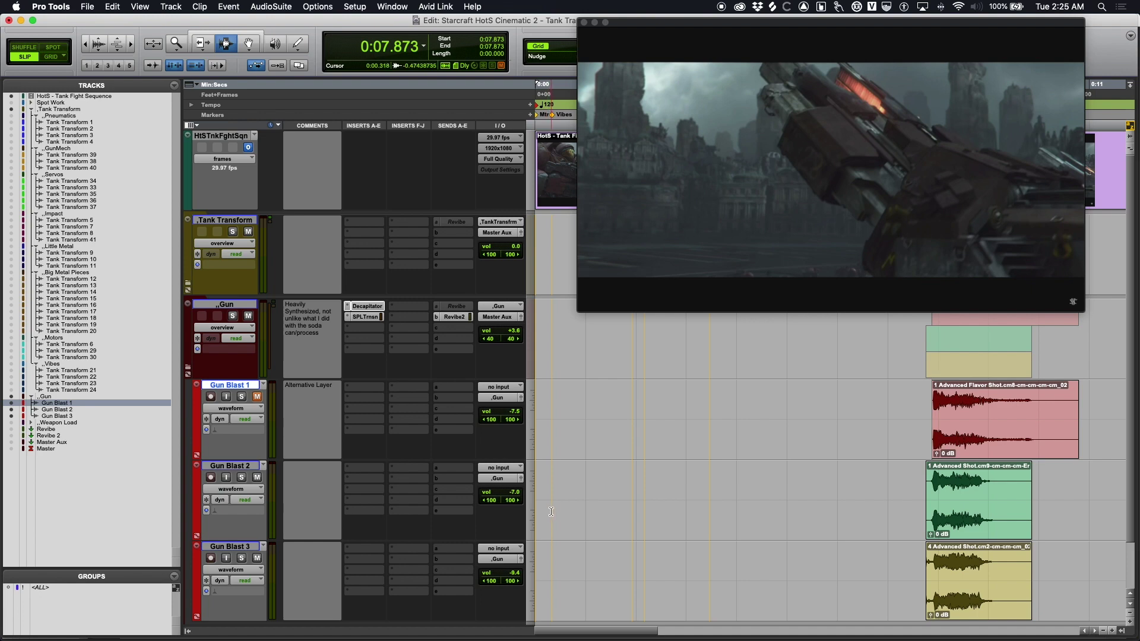
Step: Open Decapitator on the Gun folder, bypass it for comparison, and close the plug-in window
click(367, 306)
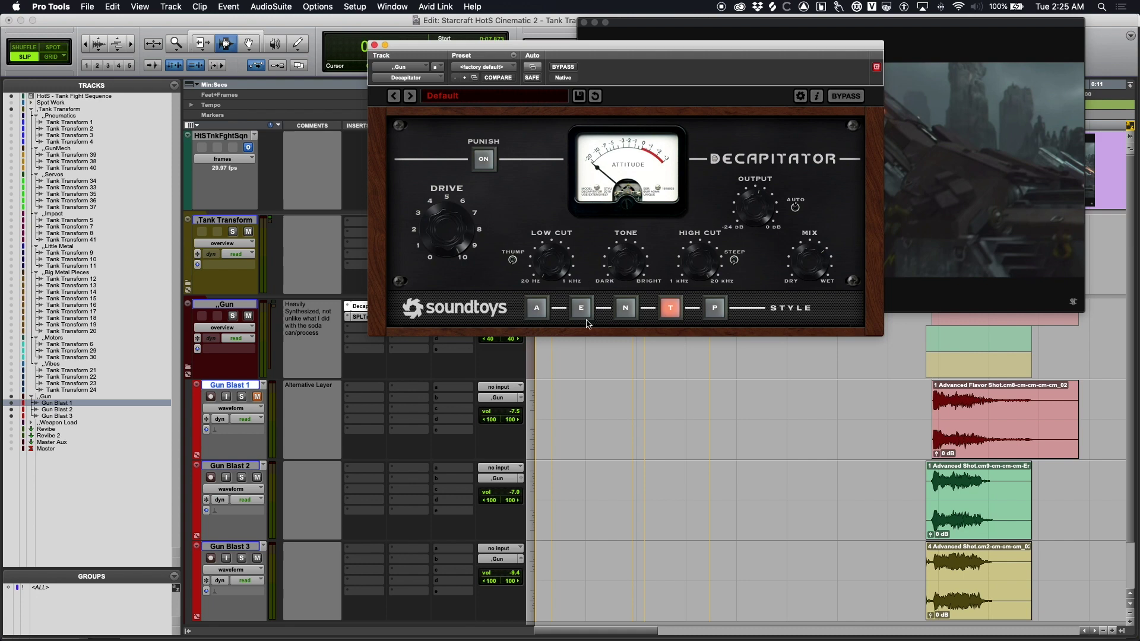
click(879, 445)
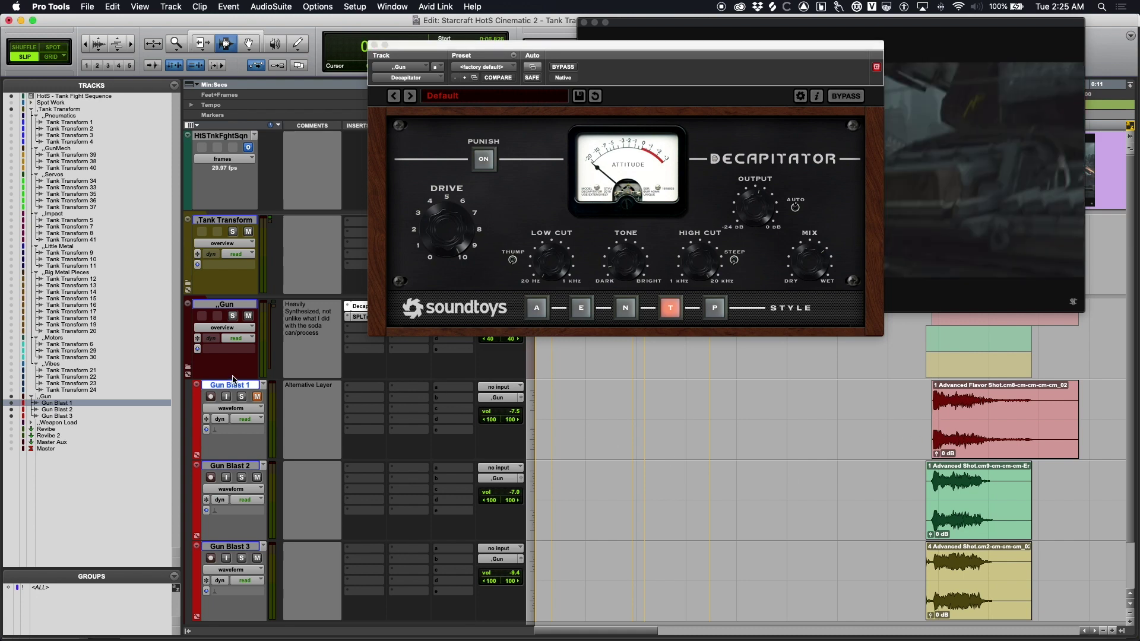
super+click(361, 309)
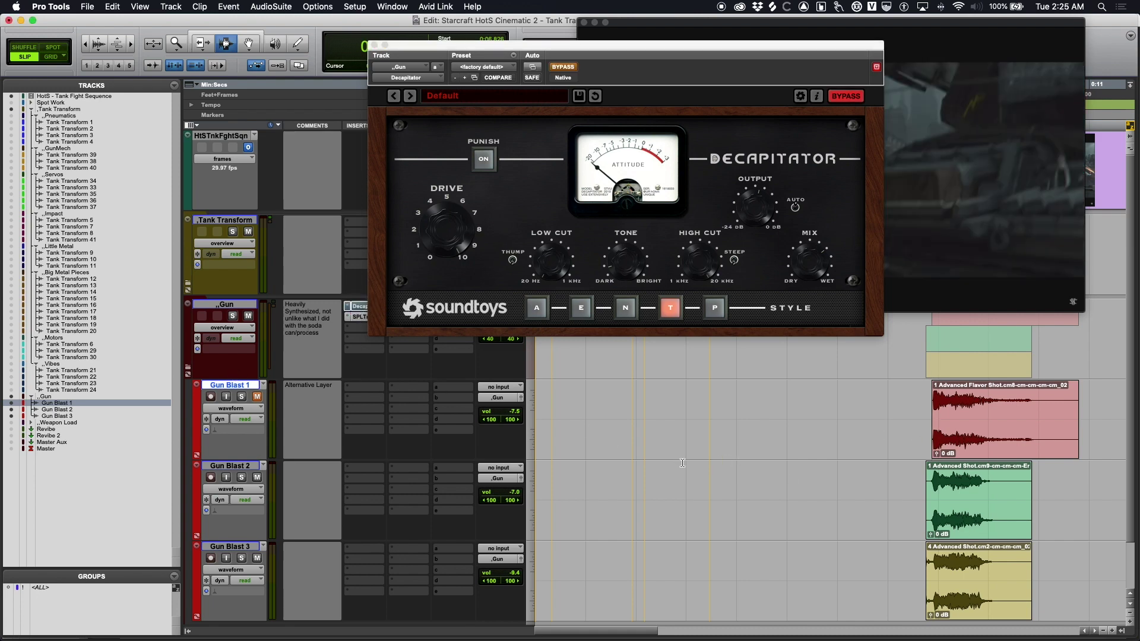
click(558, 465)
drag(548, 464, 617, 474)
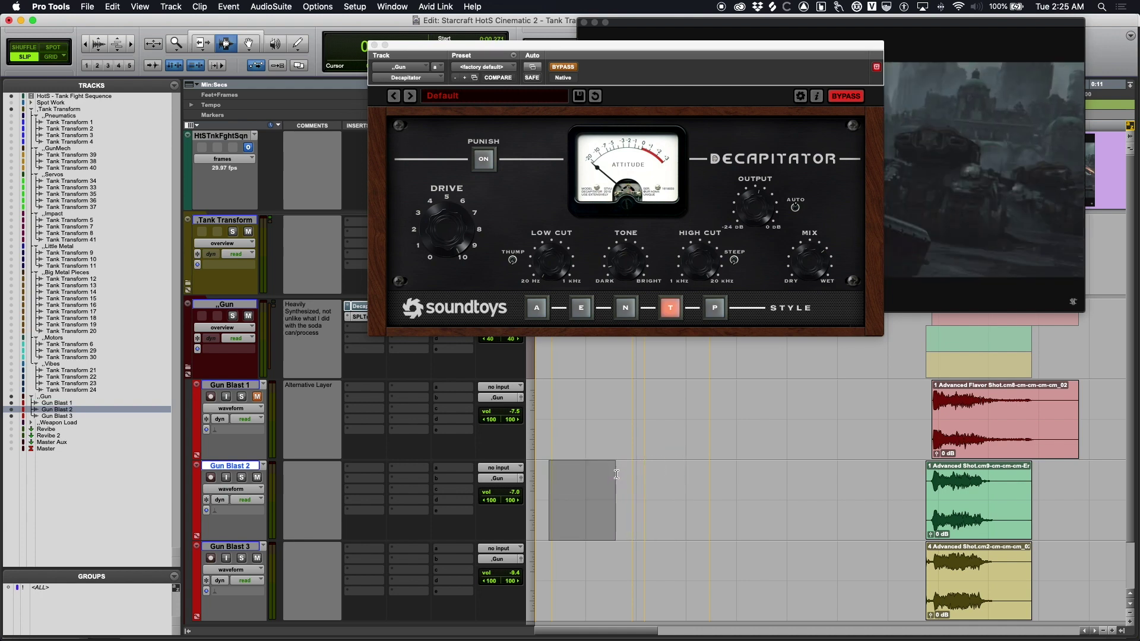
click(374, 45)
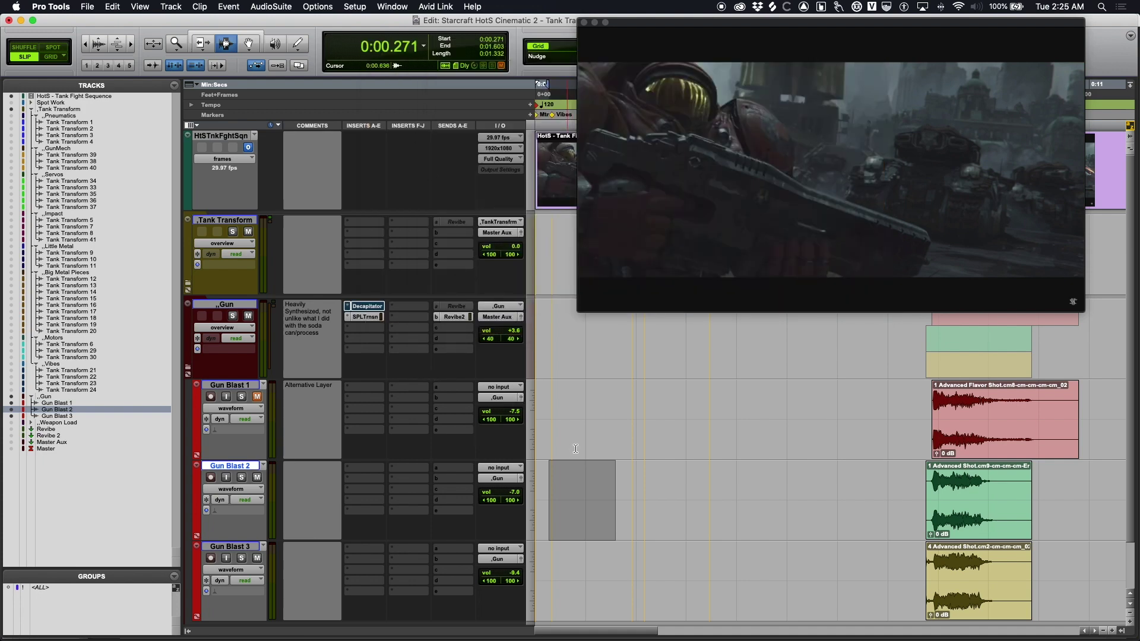
Step: Audition the sequence against picture from 0:01.308 through the gun blast with Decapitator bypassed
click(602, 475)
key(space)
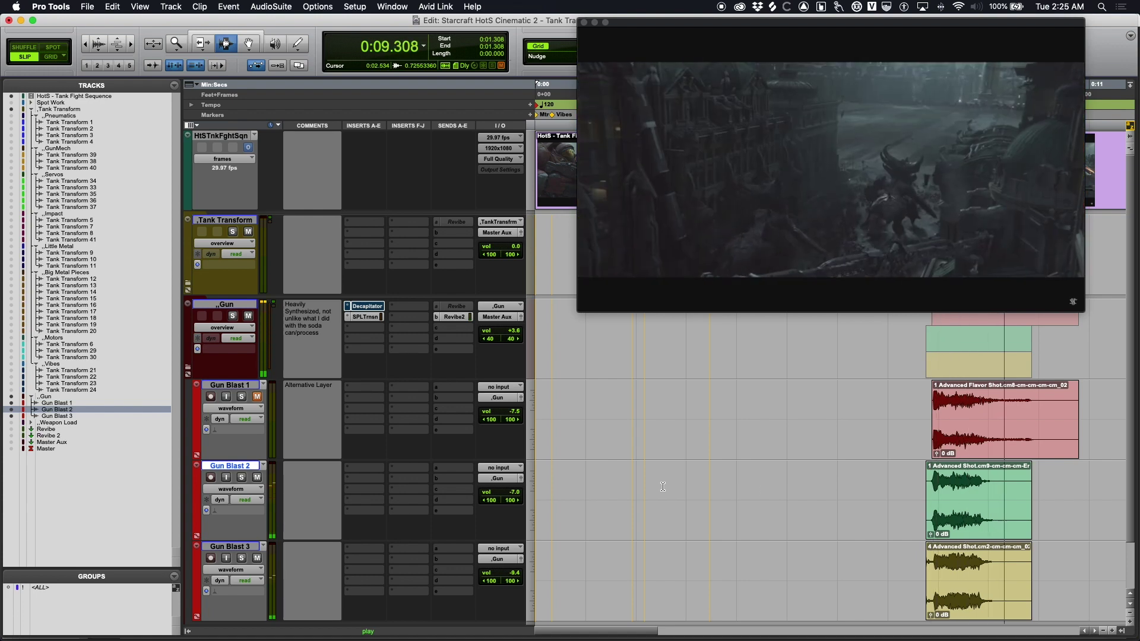
key(space)
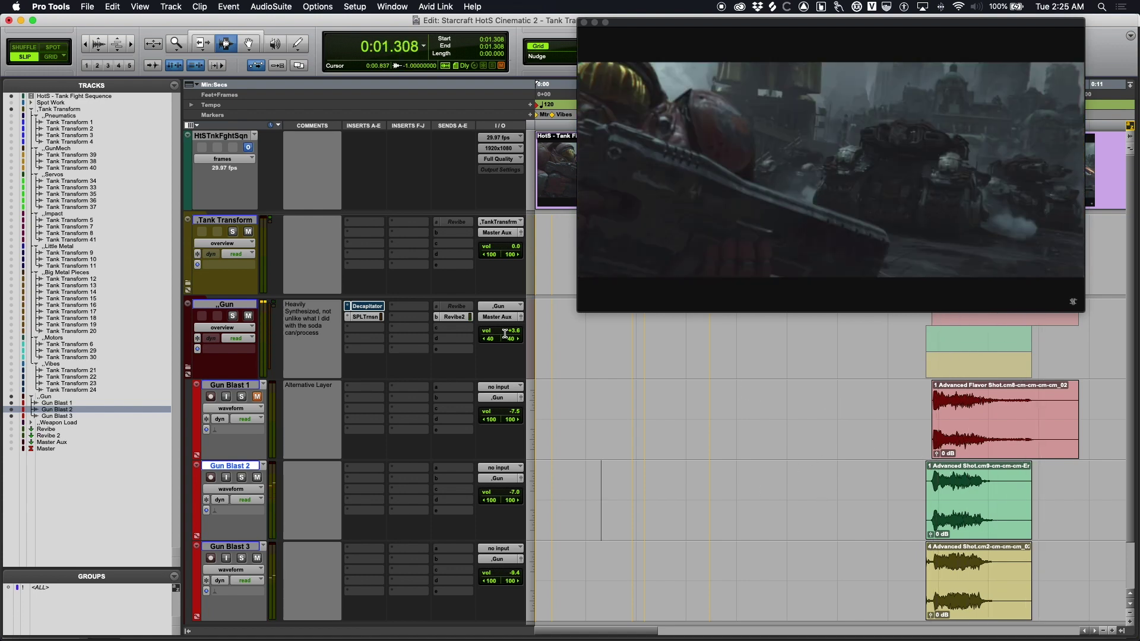
Step: Reactivate Decapitator on the Gun folder and audition the sequence from 0:02.546 through the gun blast
key(space)
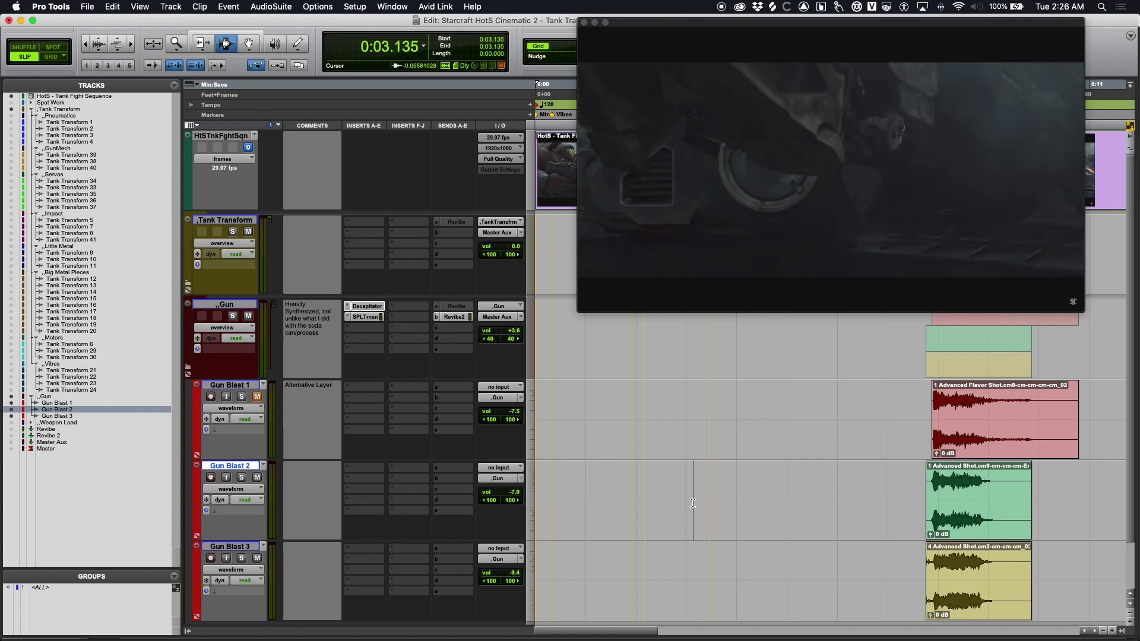
drag(651, 497, 644, 503)
key(space)
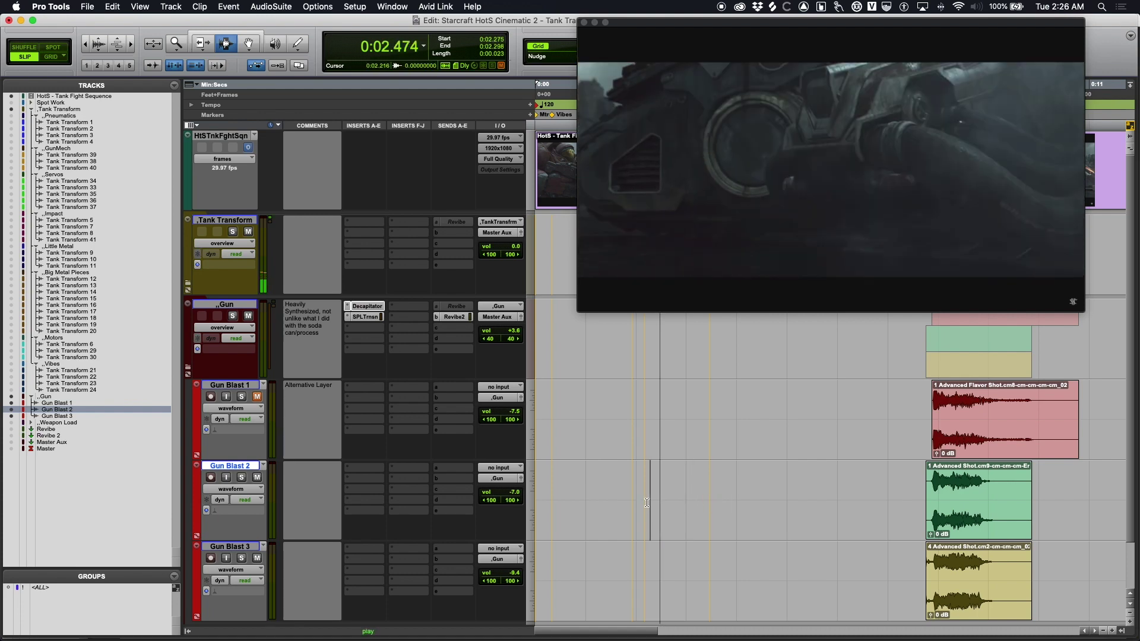
click(663, 504)
key(space)
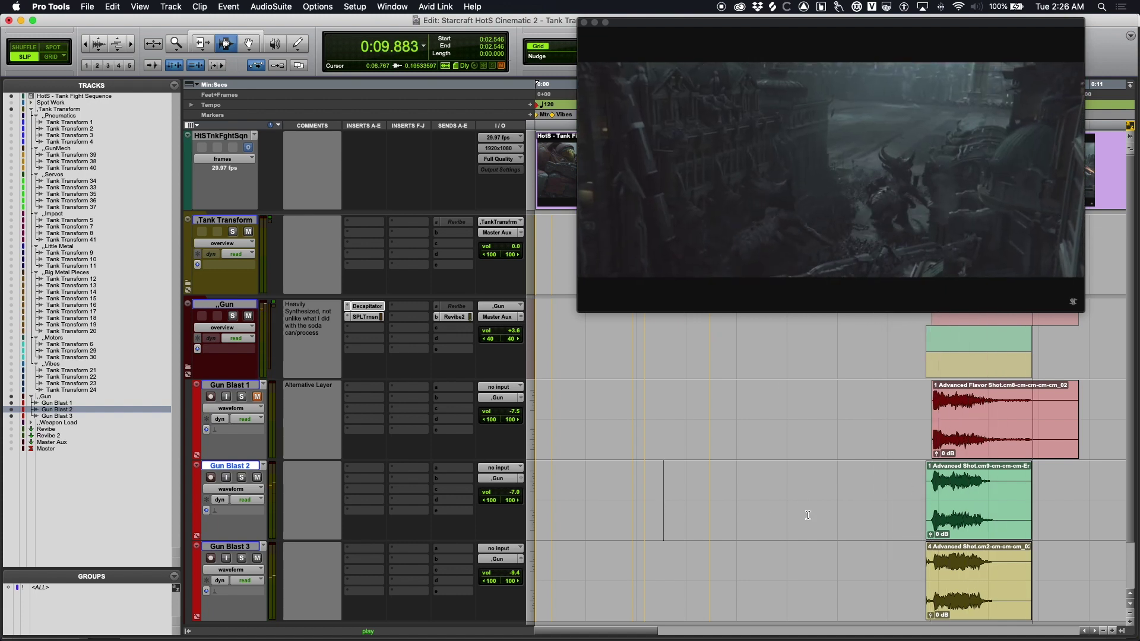
key(space)
Step: Recheck the Decapitator window, close it, and open the SPL Transient Designer Plus on the Gun folder
click(368, 307)
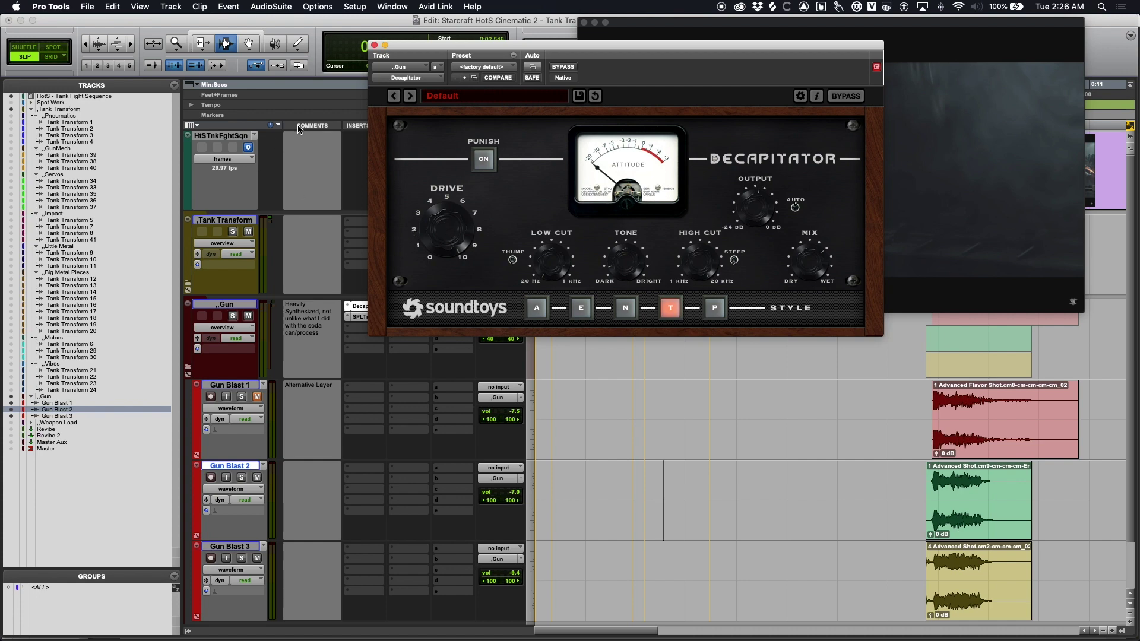
drag(409, 50, 494, 49)
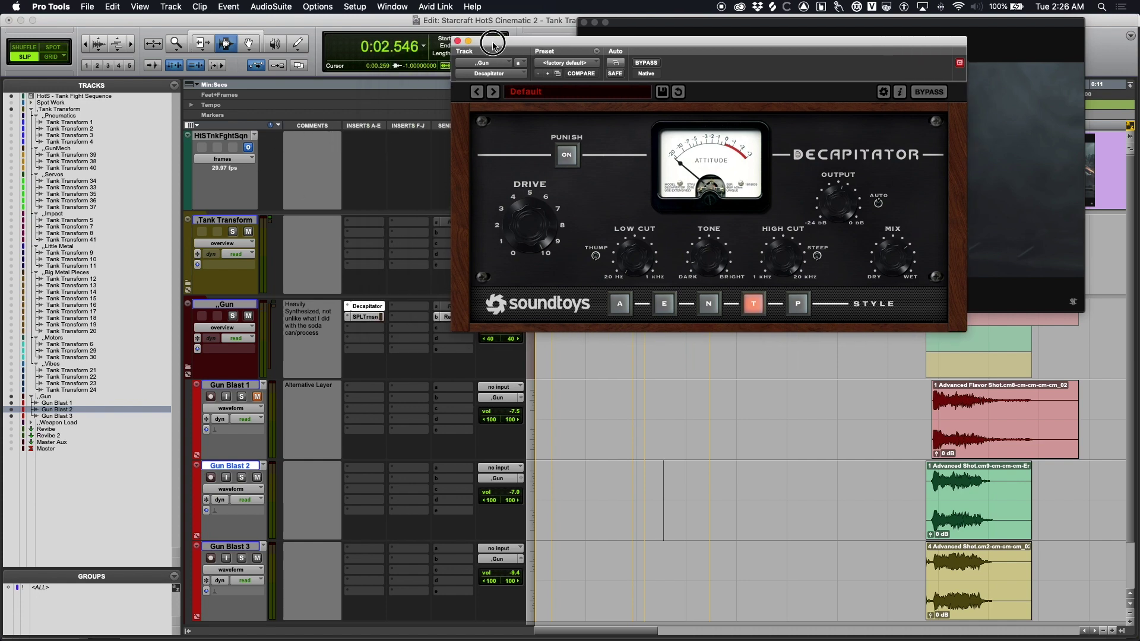
click(458, 46)
click(368, 316)
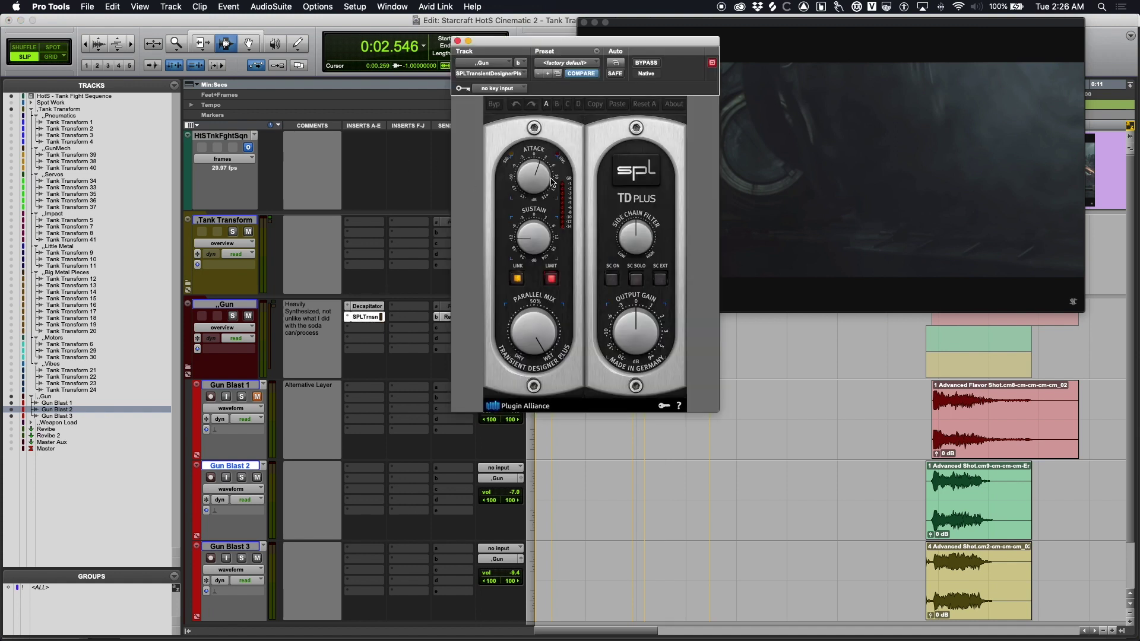
Step: Bypass both Decapitator and Transient Designer Plus on the Gun folder and audition the unprocessed gun blast twice from 0:07.179
click(244, 308)
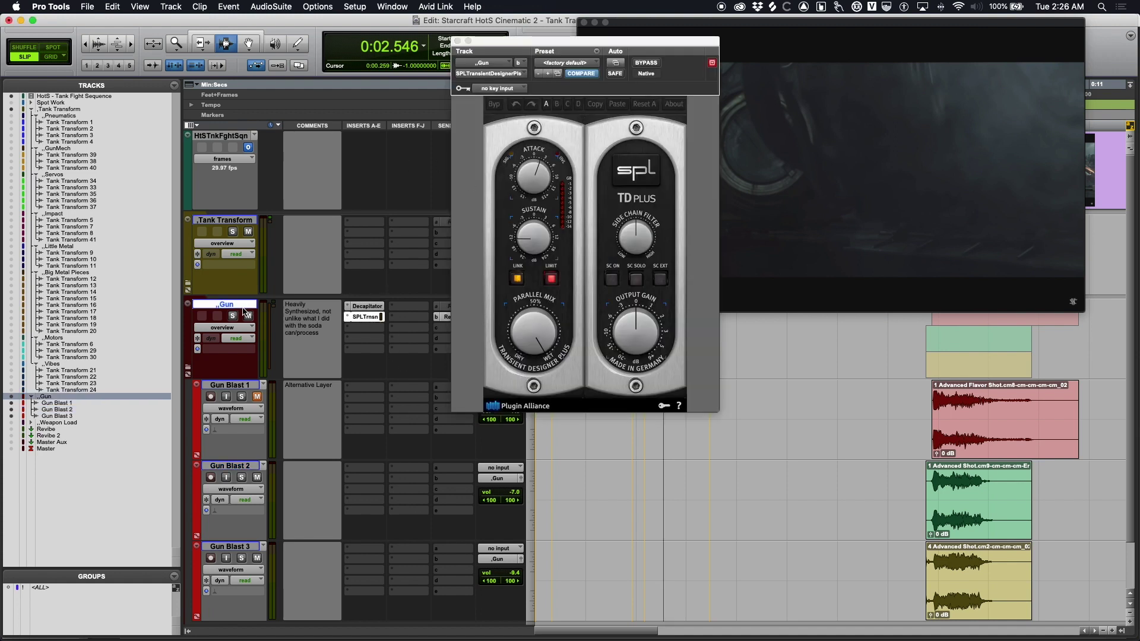
key(super+shift+1)
click(897, 519)
key(space)
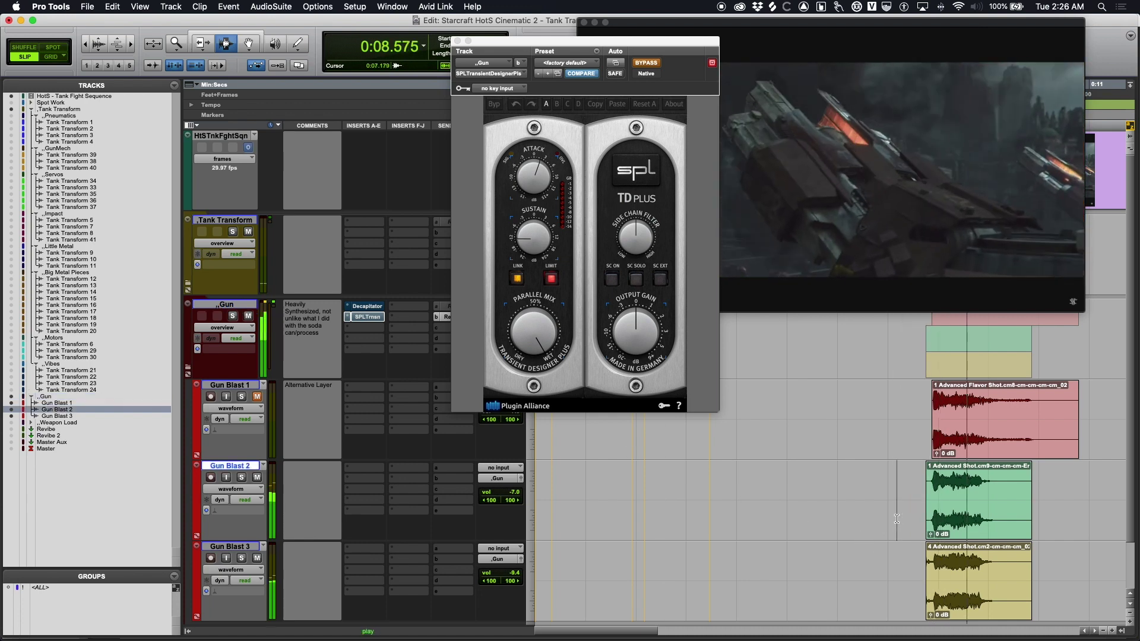
key(space)
key(space)
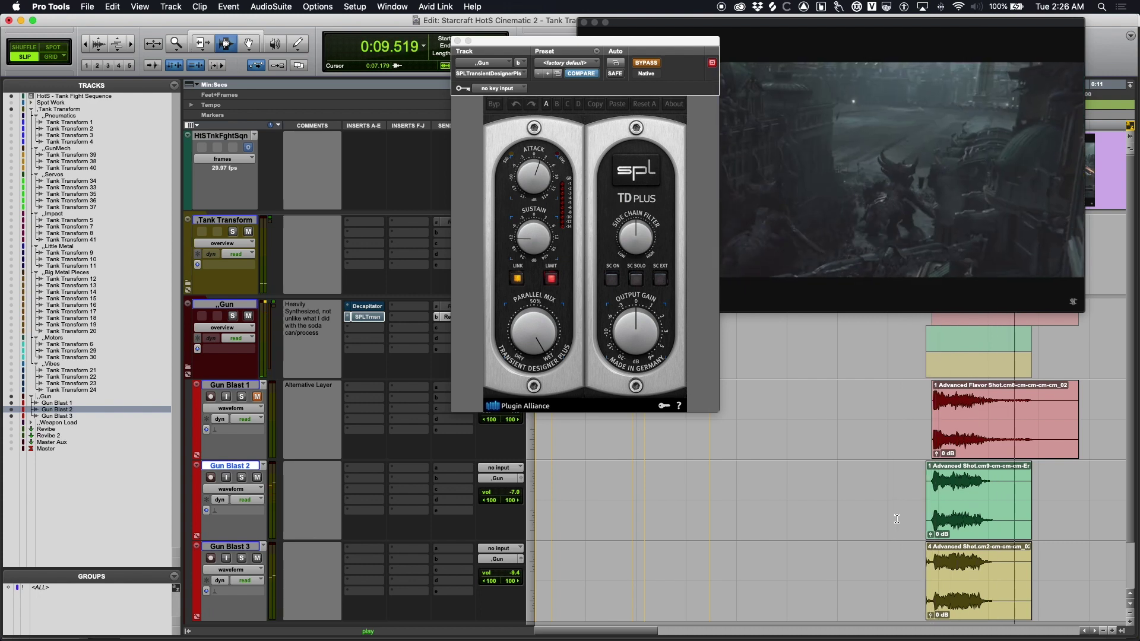
key(space)
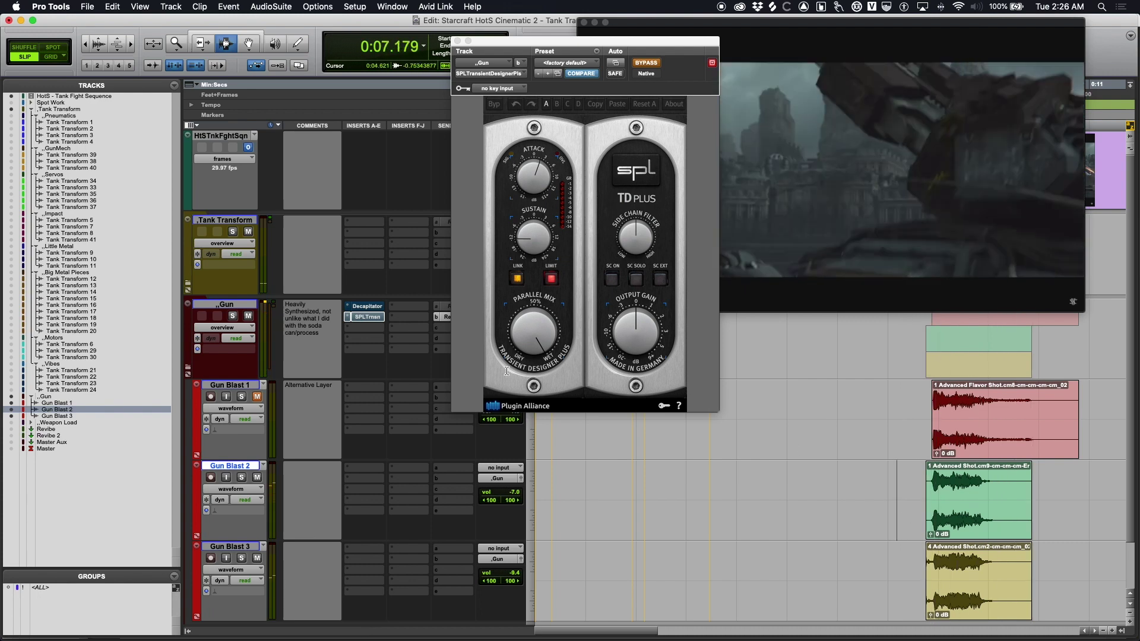
Step: Reactivate both Gun folder inserts and audition the processed gun blast from 0:07.179
super+click(371, 317)
super+click(370, 307)
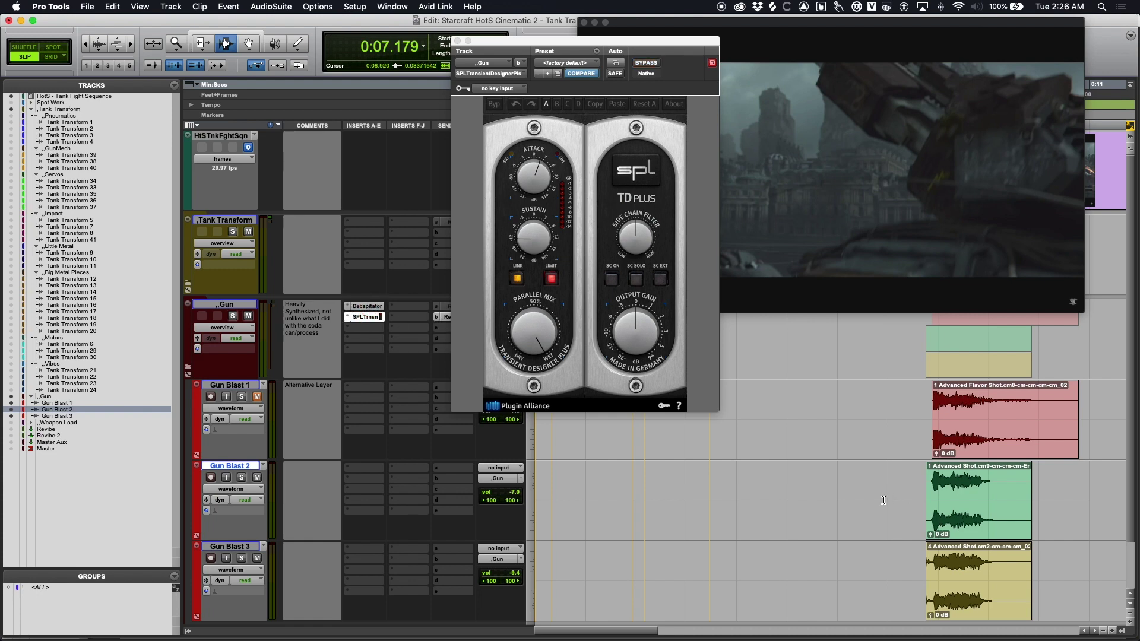
key(space)
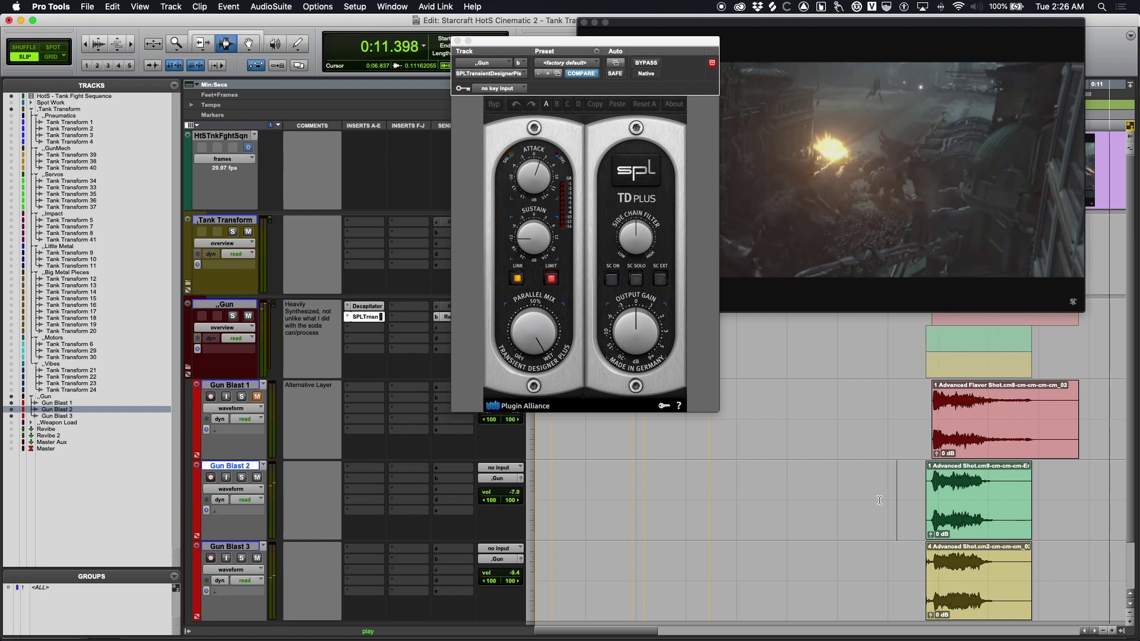
key(space)
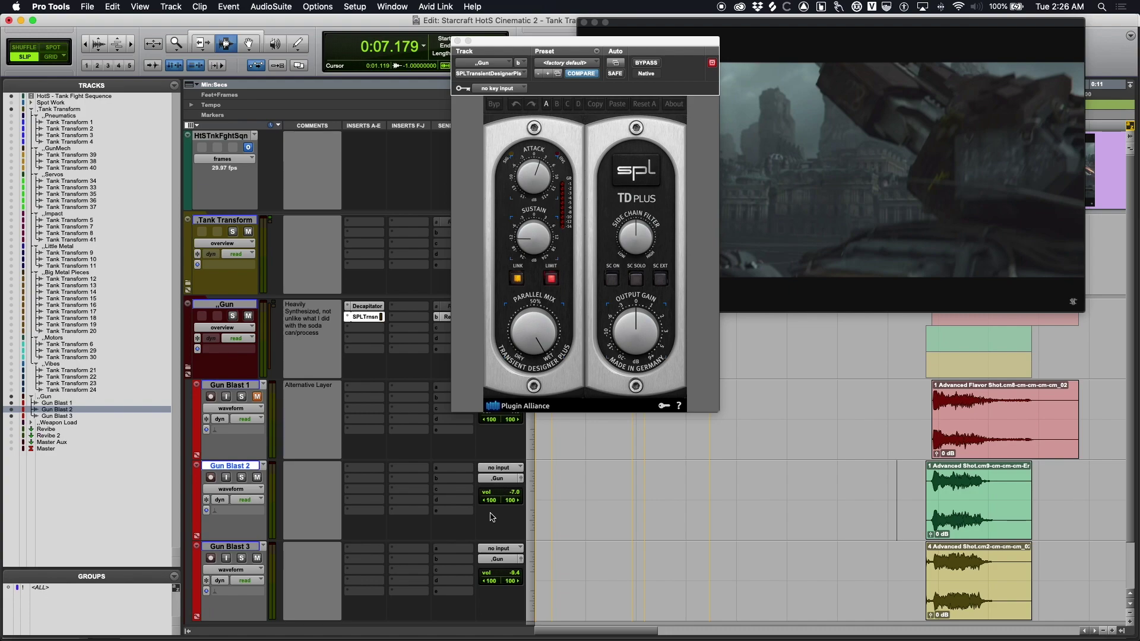